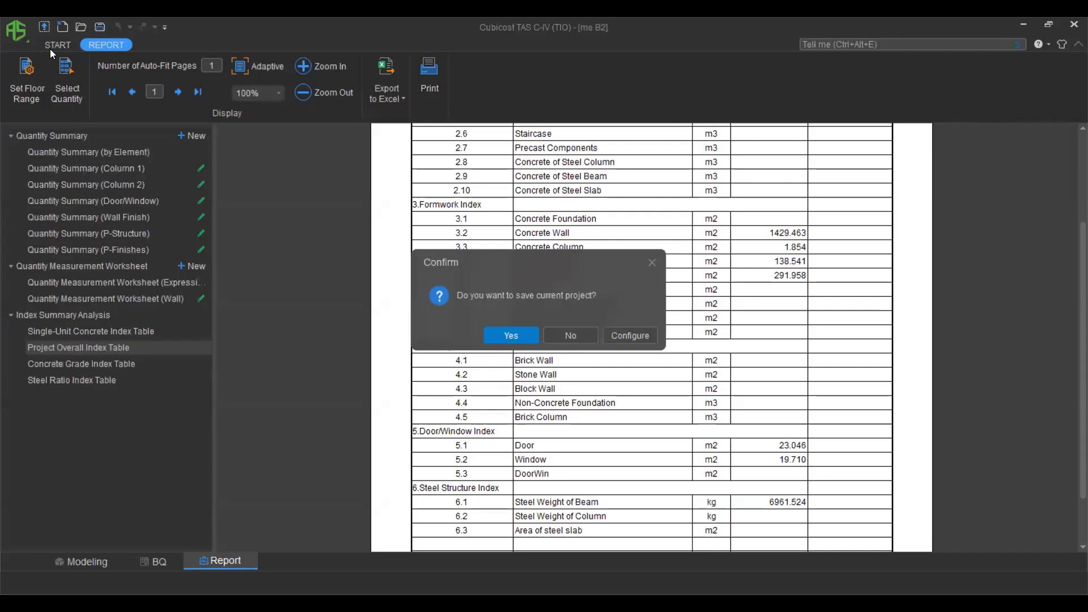
Discard the report without saving and return to the START page.
left_click(572, 335)
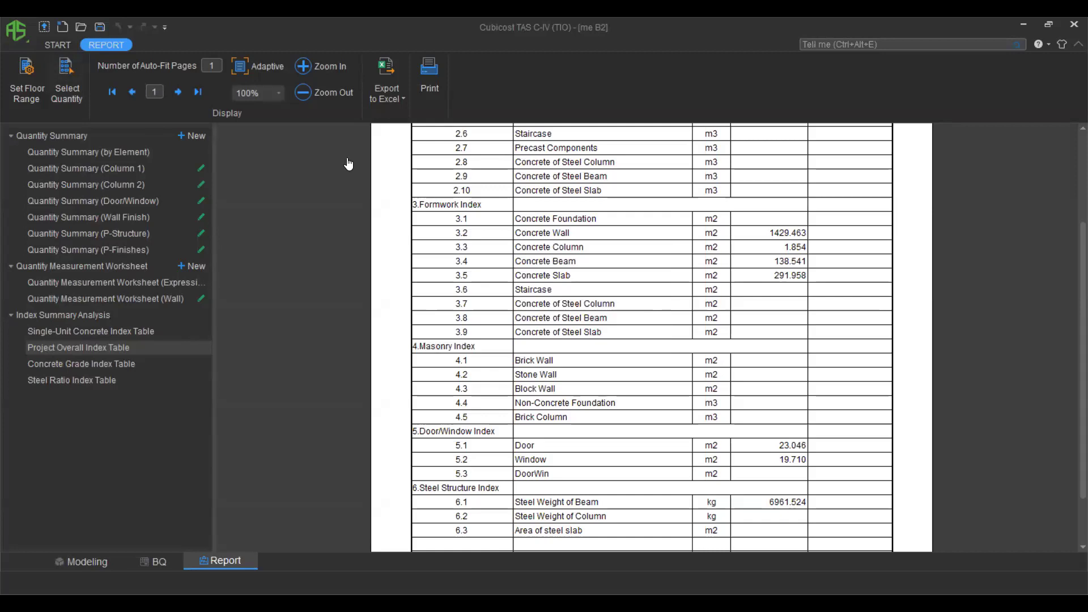
left_click(57, 45)
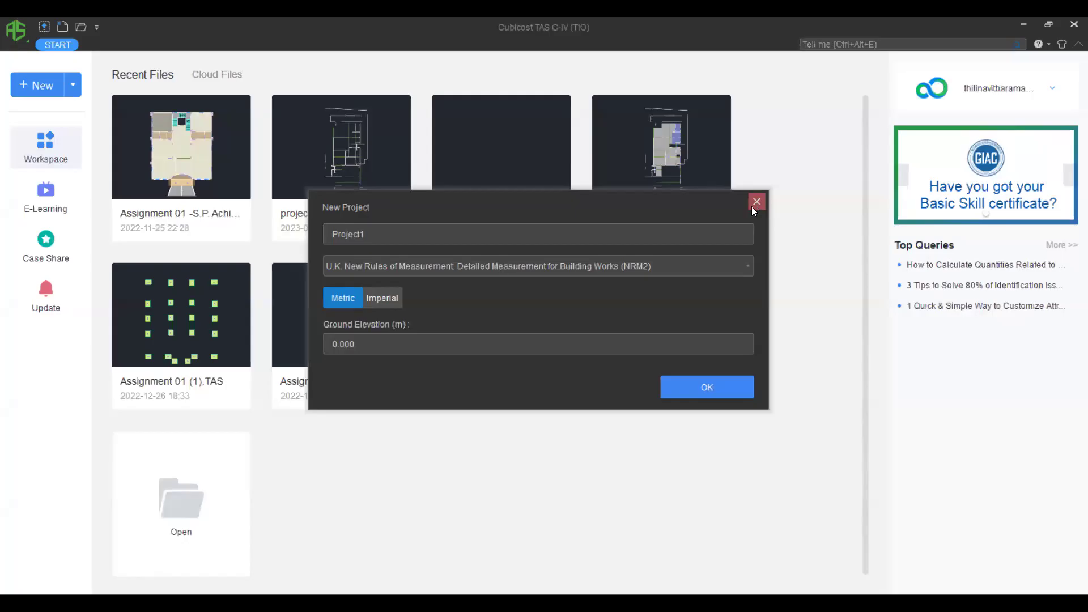
Name the project TEST 01, choose U.K. SMM Seventh Edition rules, keep Metric, and create it.
left_click(753, 206)
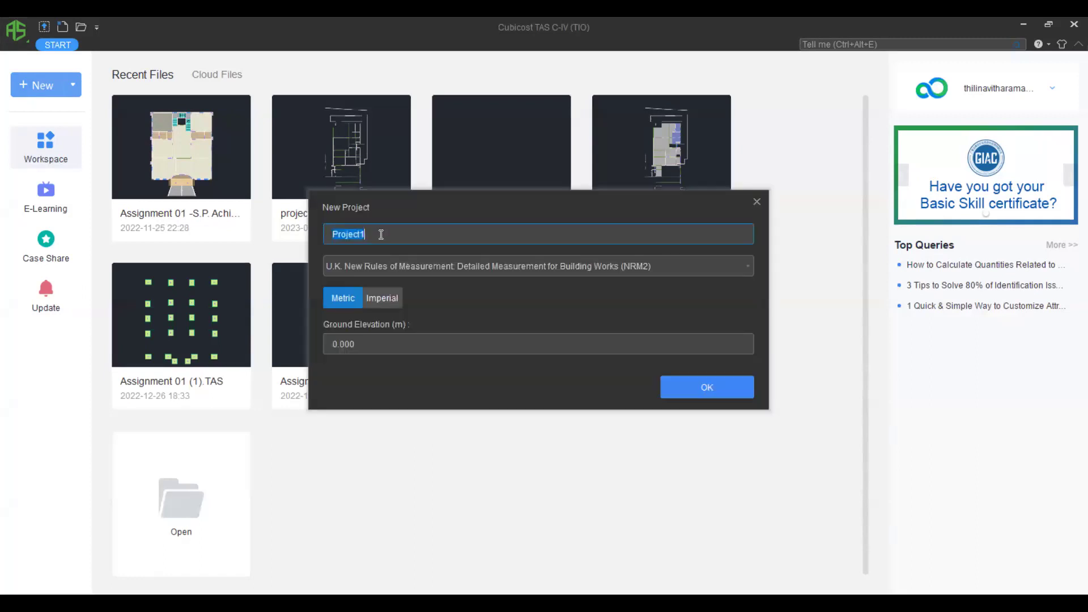
left_click_drag(381, 235, 309, 236)
type("t")
key("BackSpace")
type("TEST 01")
left_click(430, 266)
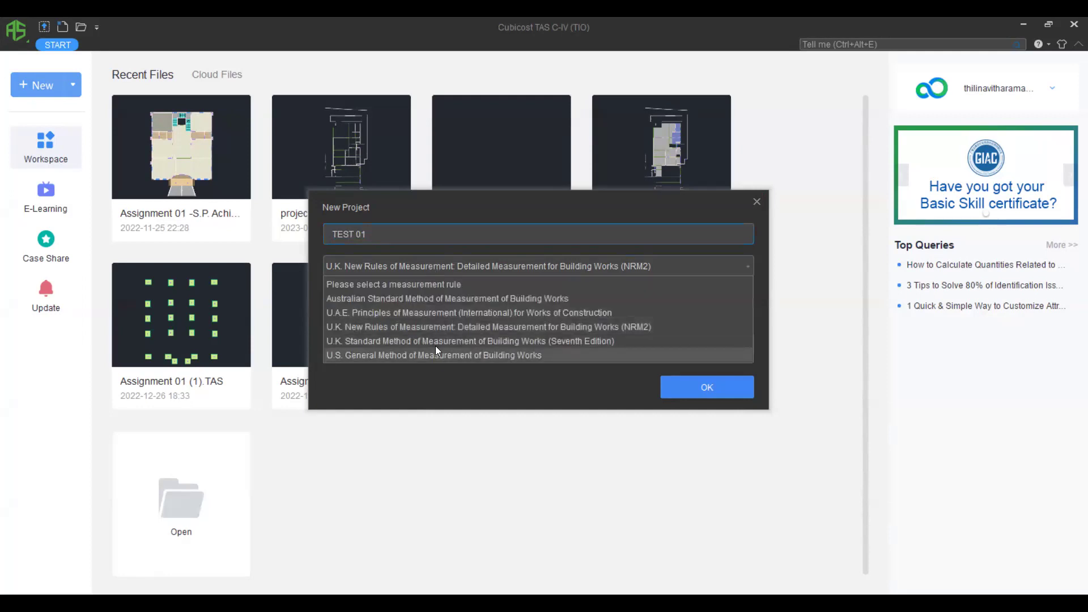
left_click(402, 341)
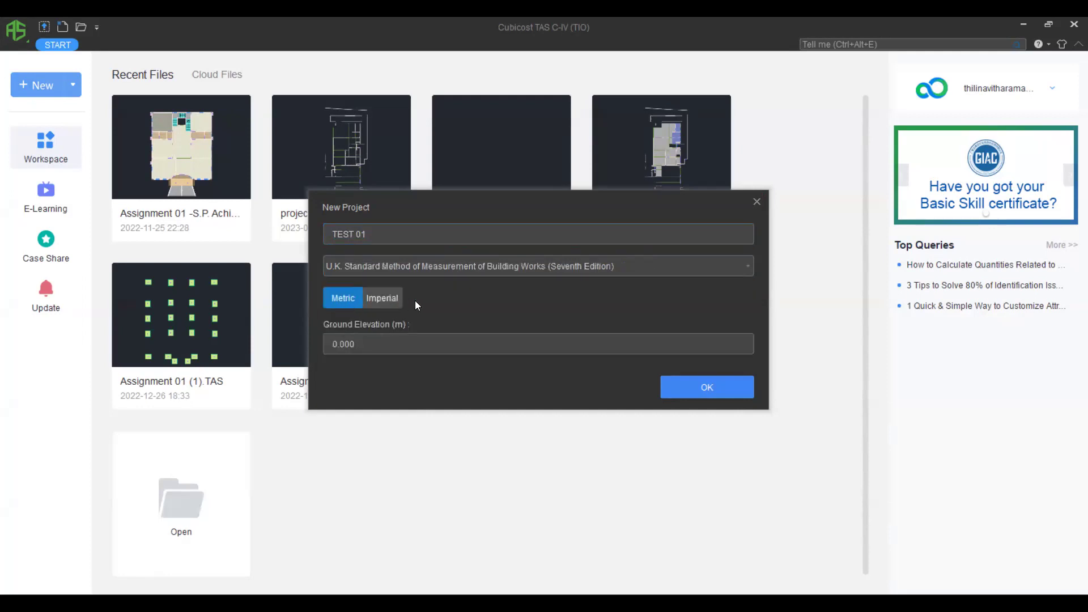
left_click(709, 386)
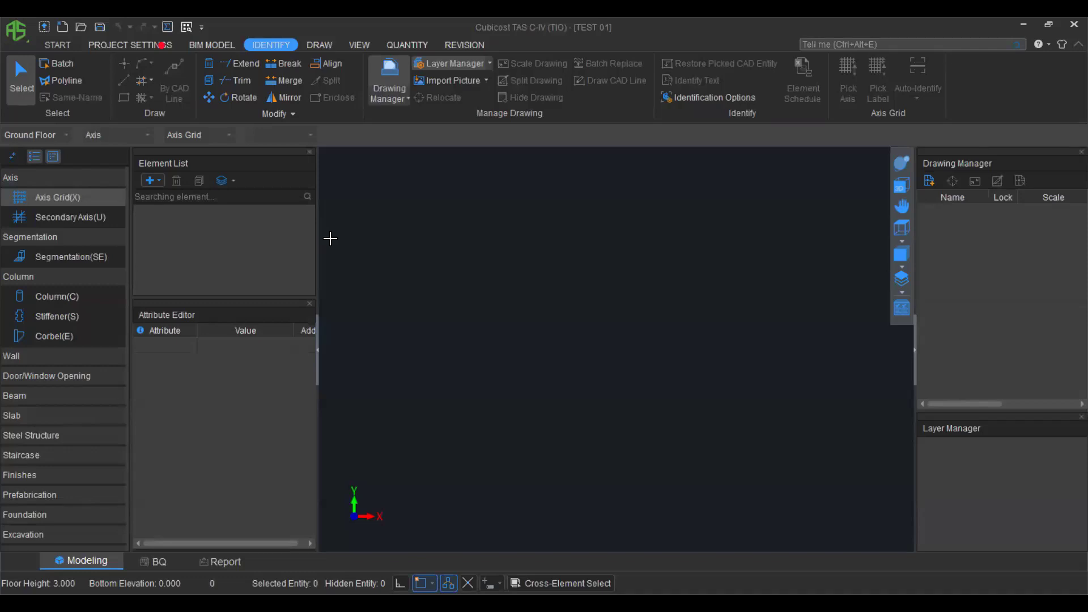
Import the Structural Layout Plan, architecture layout and Pile Cap Details drawings from Desktop\Drawings.
left_click_drag(318, 234, 238, 242)
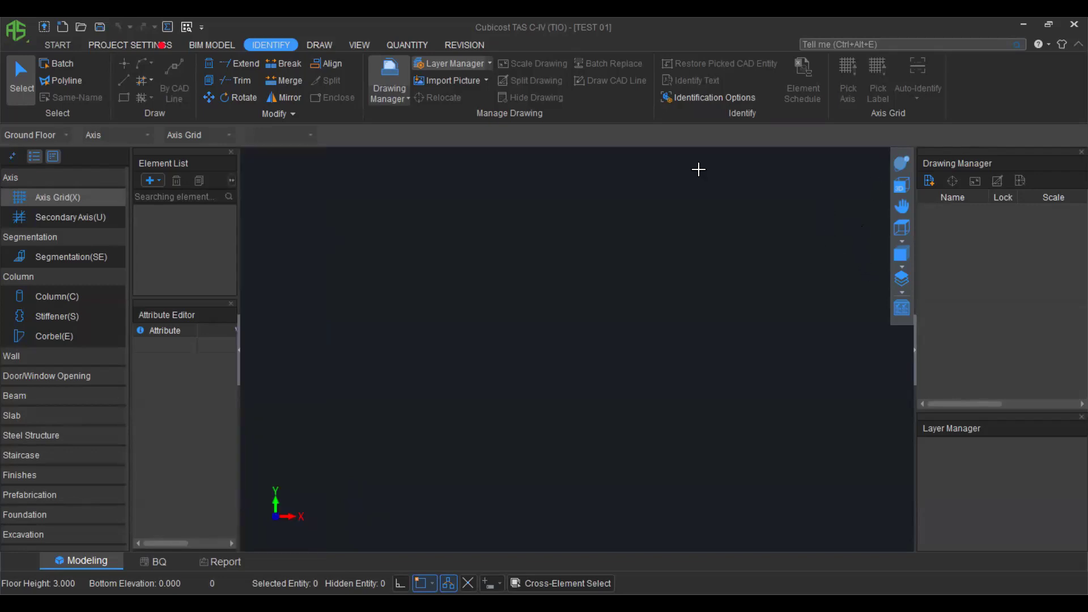
left_click(929, 181)
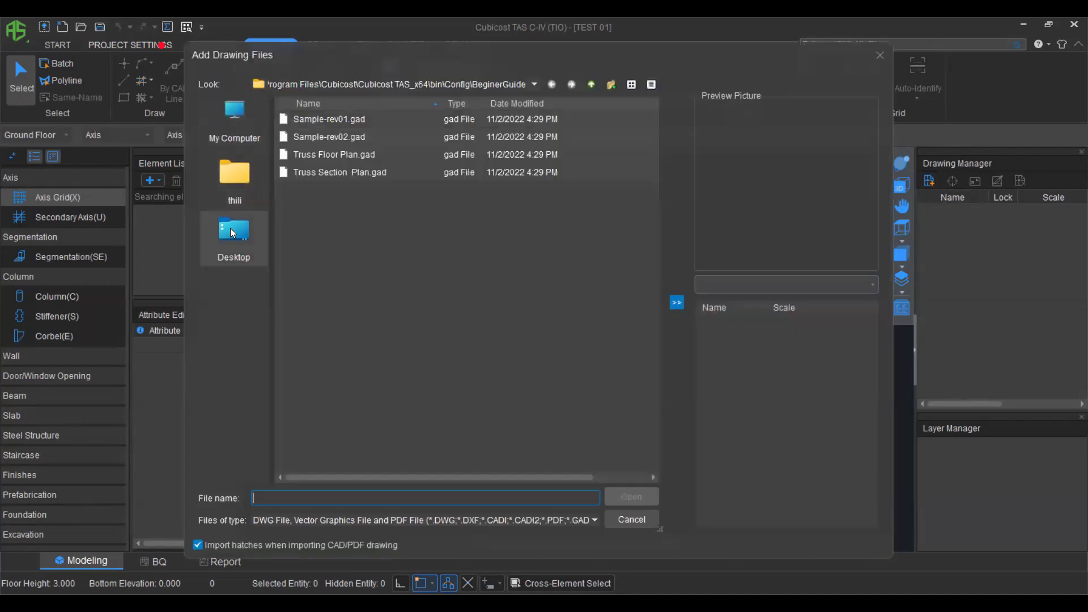
left_click(230, 228)
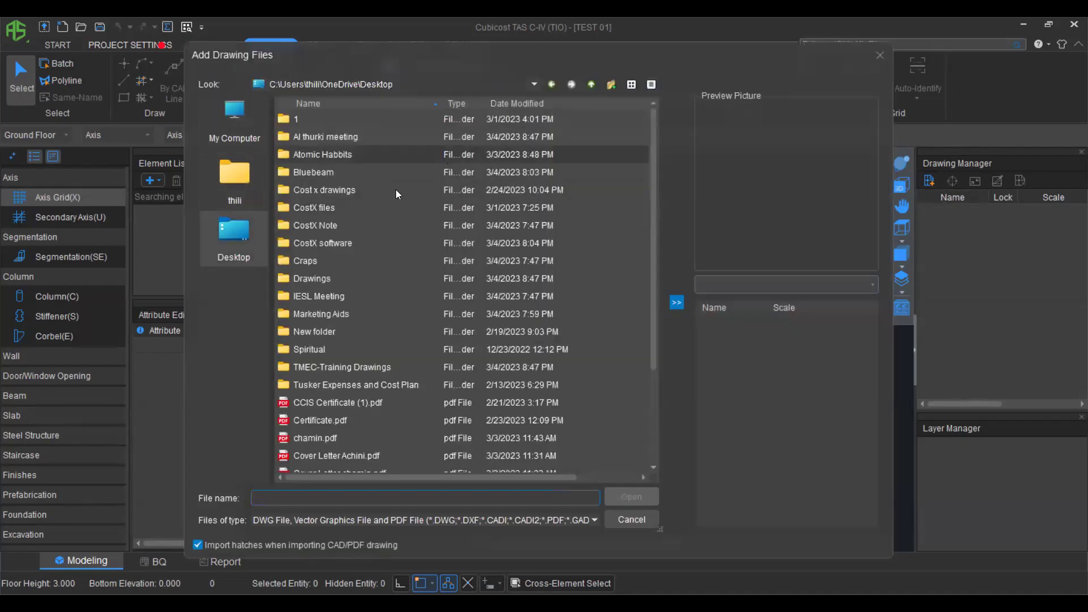
double_click(302, 279)
left_click(329, 118)
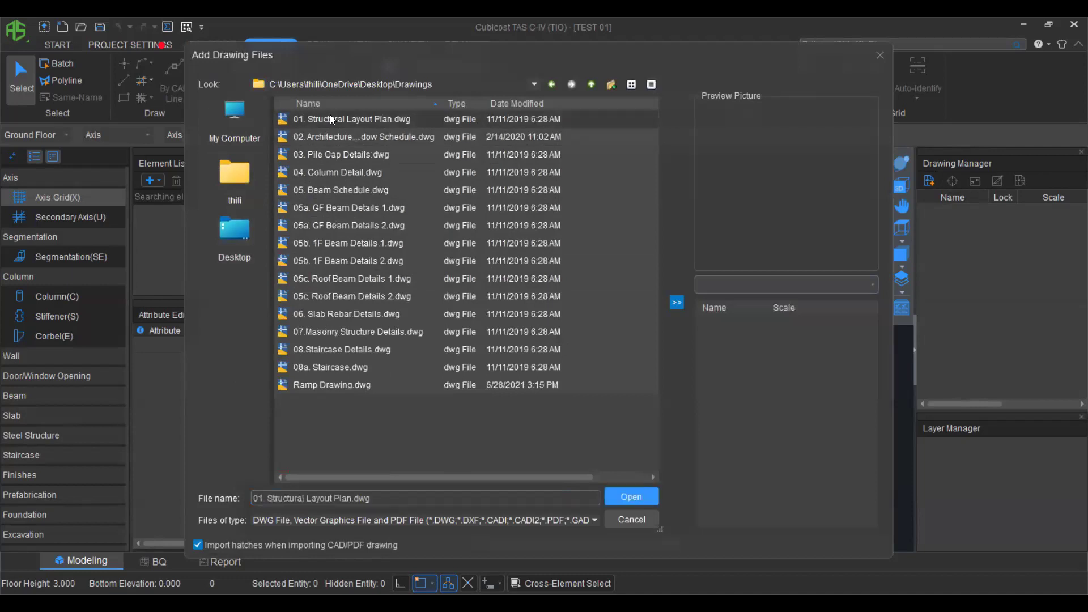
left_click(329, 137, "shift")
left_click(331, 157, "shift")
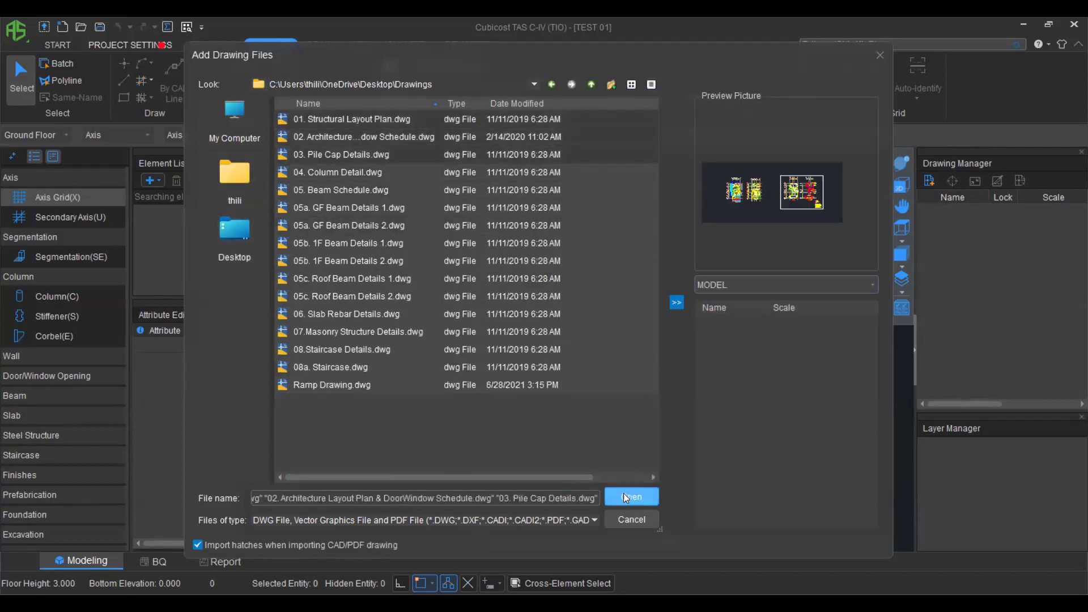
key("Return")
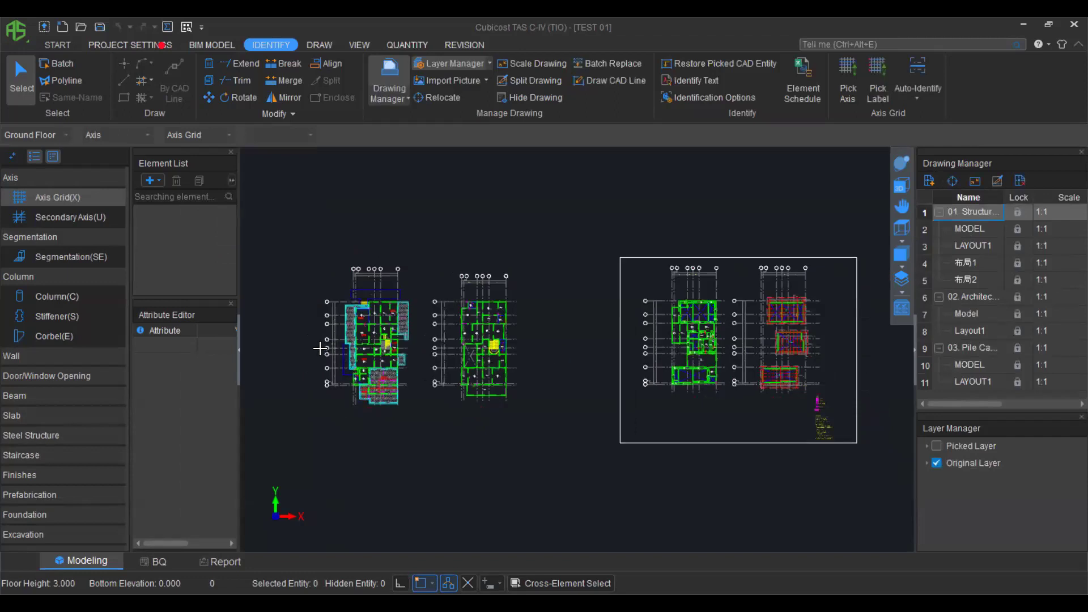
Split the left floor plan of the structural layout into its own named ground-floor drawing.
double_click(970, 212)
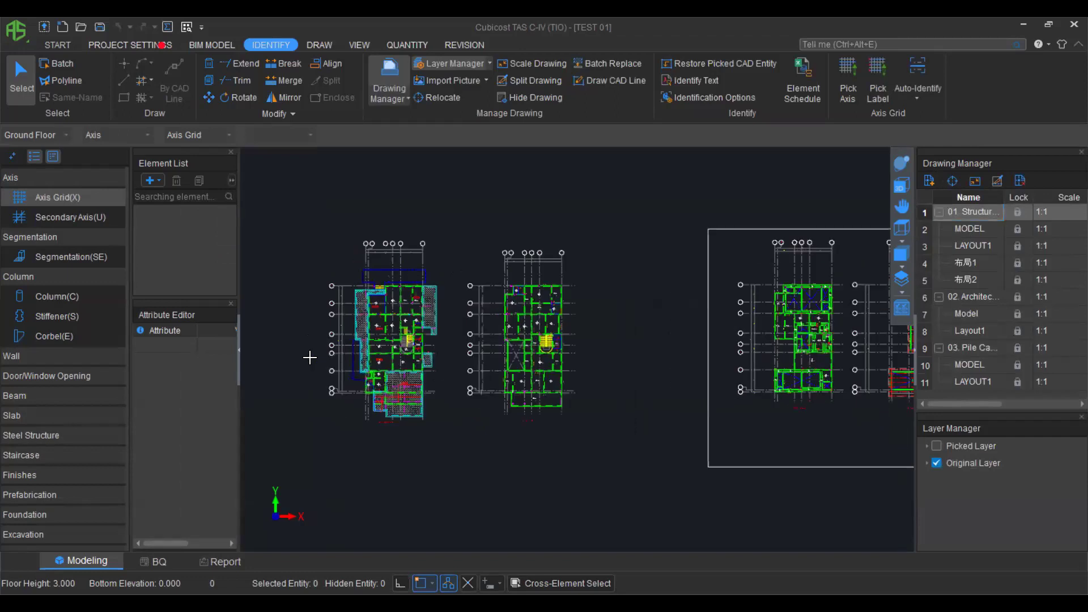
left_click(998, 181)
left_click(302, 204)
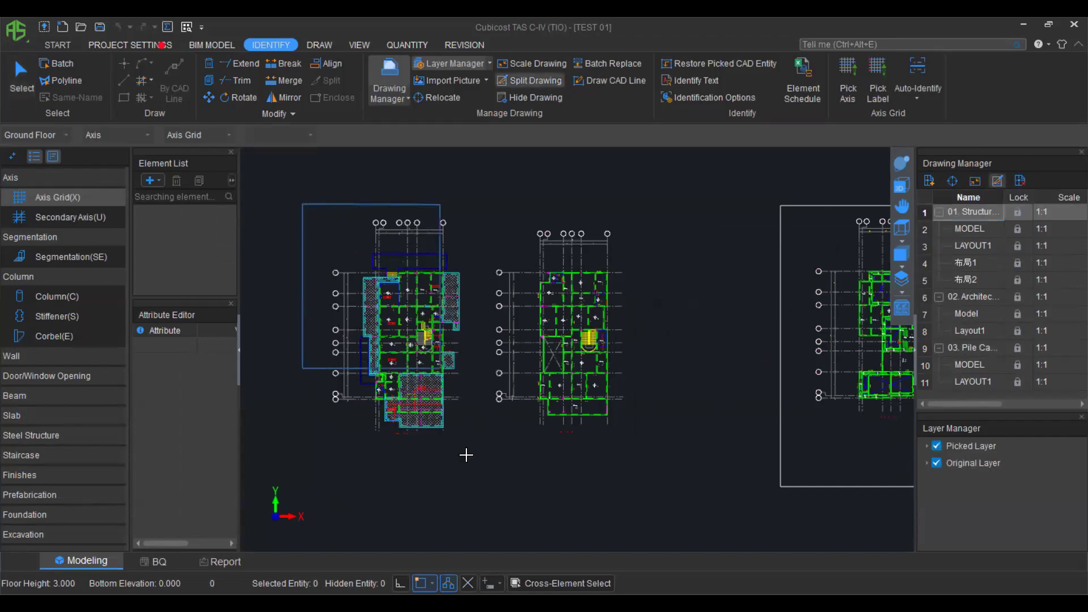
left_click(475, 481)
right_click(618, 466)
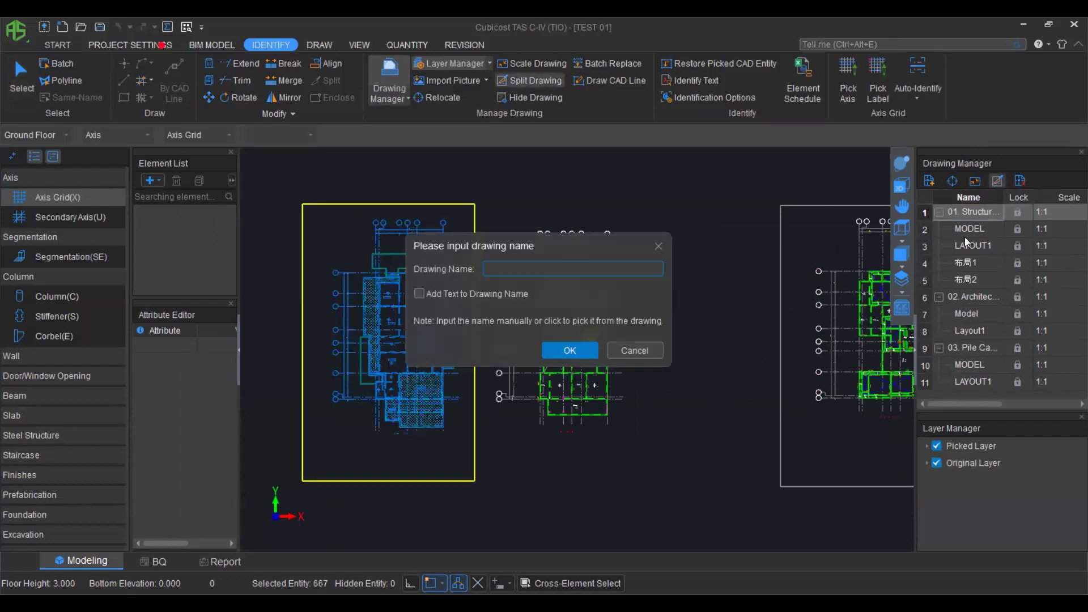
scroll(385, 441, "up", 2)
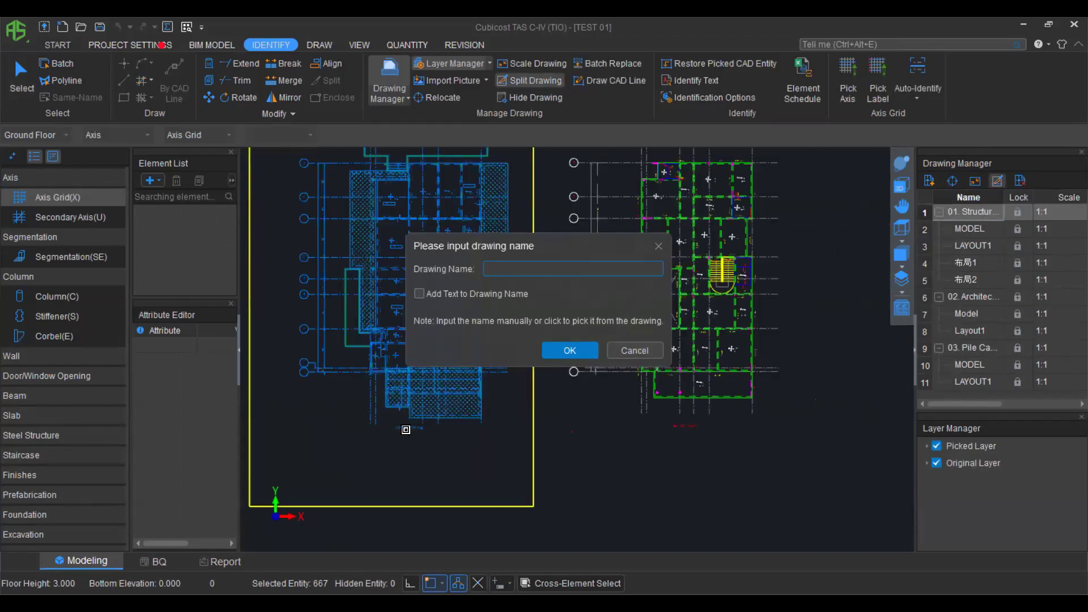
left_click(557, 409)
left_click(973, 298)
right_click(623, 343)
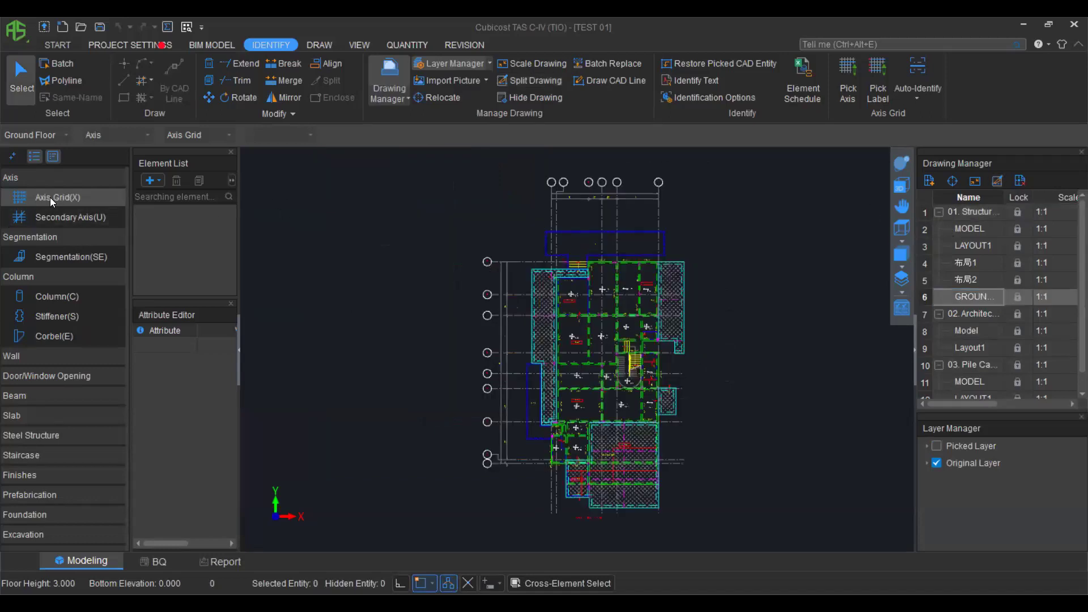
Pick the plan's axis lines for the new grid.
left_click(847, 73)
scroll(527, 259, "up", 1)
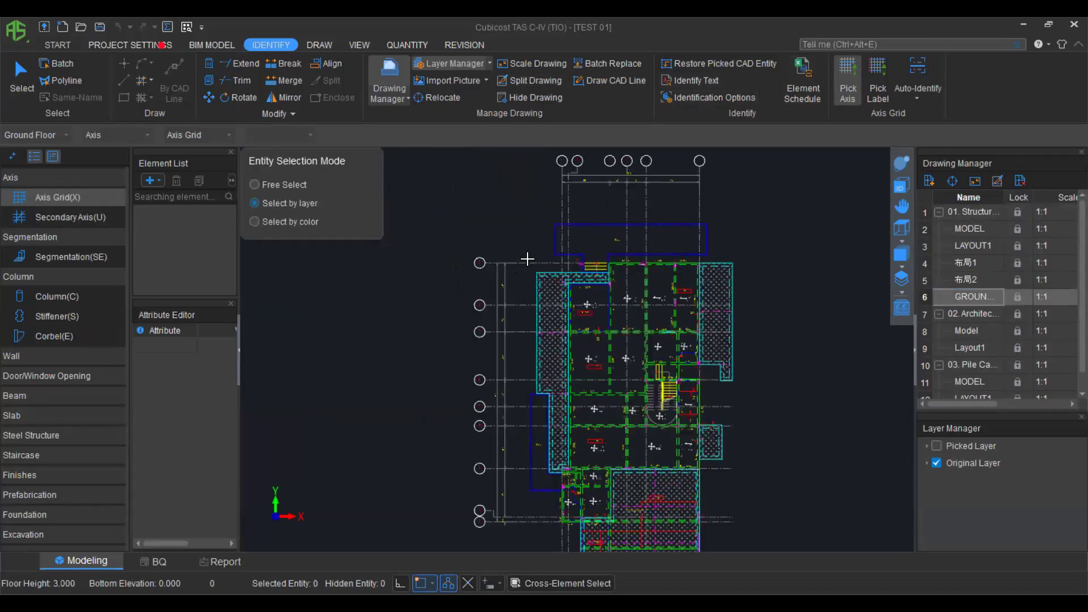
right_click(512, 223)
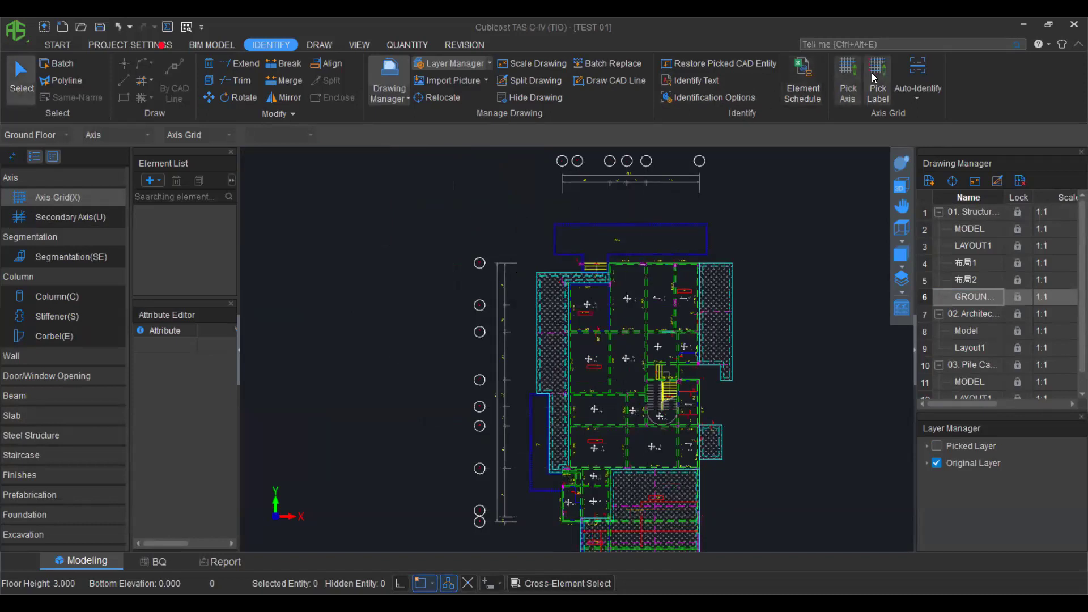
Pick the axis labels to build grid Ort-1 with axes A–E and 1–9, then inspect it.
left_click(850, 90)
scroll(482, 261, "up", 1)
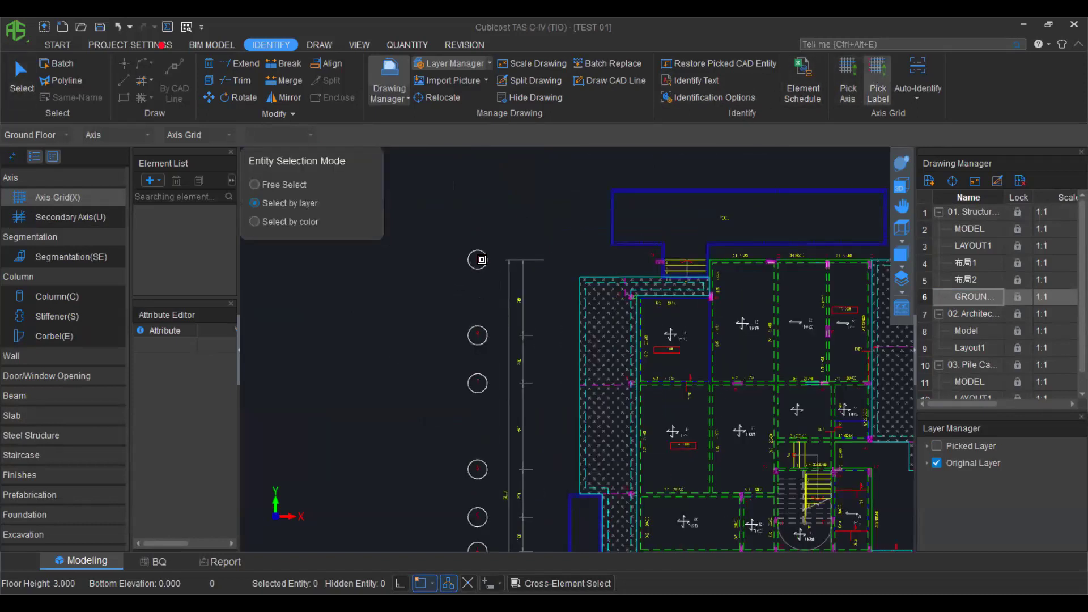
right_click(400, 268)
scroll(399, 269, "down", 2)
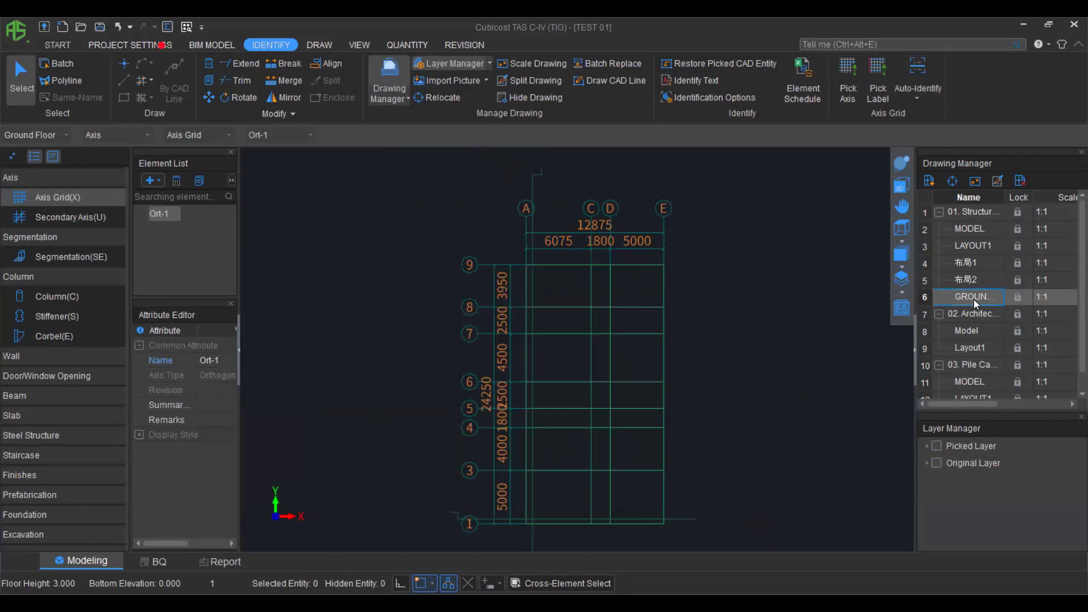
scroll(462, 261, "up", 1)
scroll(493, 266, "up", 1)
scroll(497, 269, "up", 1)
scroll(496, 270, "down", 1)
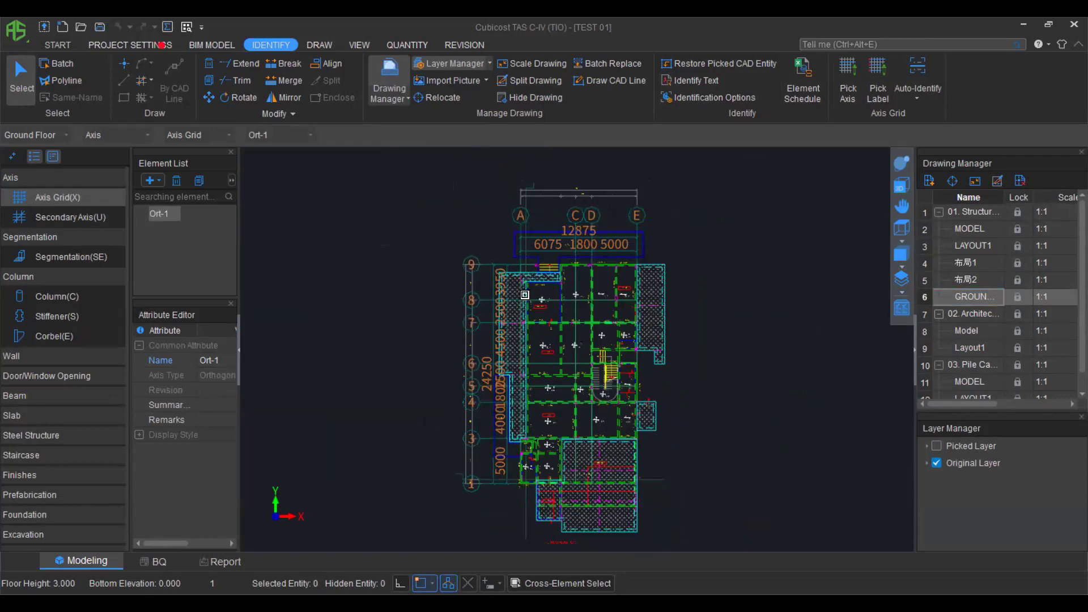
scroll(523, 266, "up", 2)
scroll(524, 267, "up", 2)
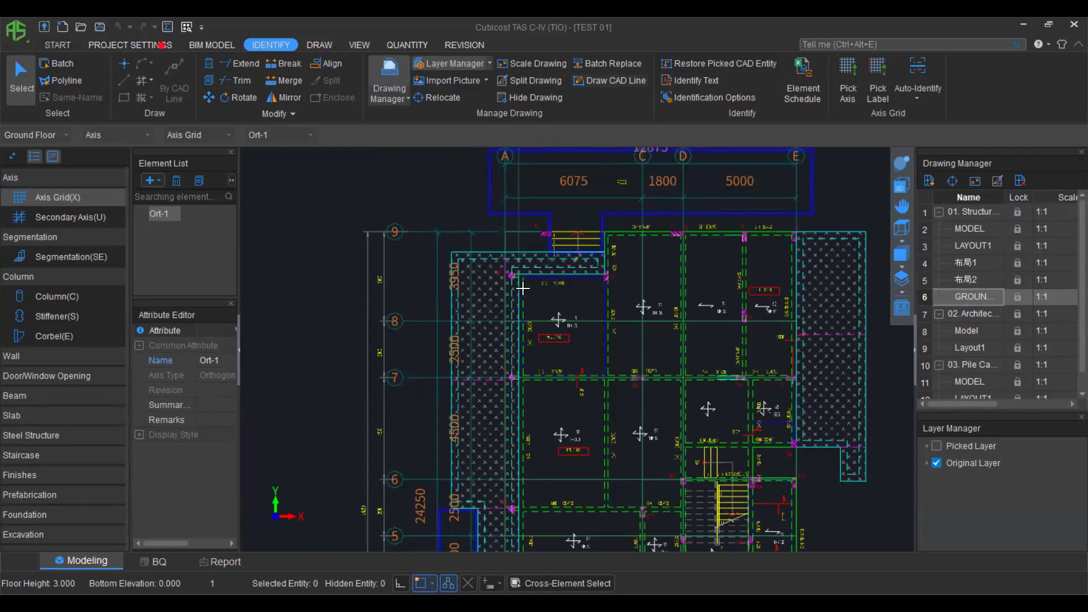
scroll(522, 288, "up", 1)
scroll(527, 286, "down", 1)
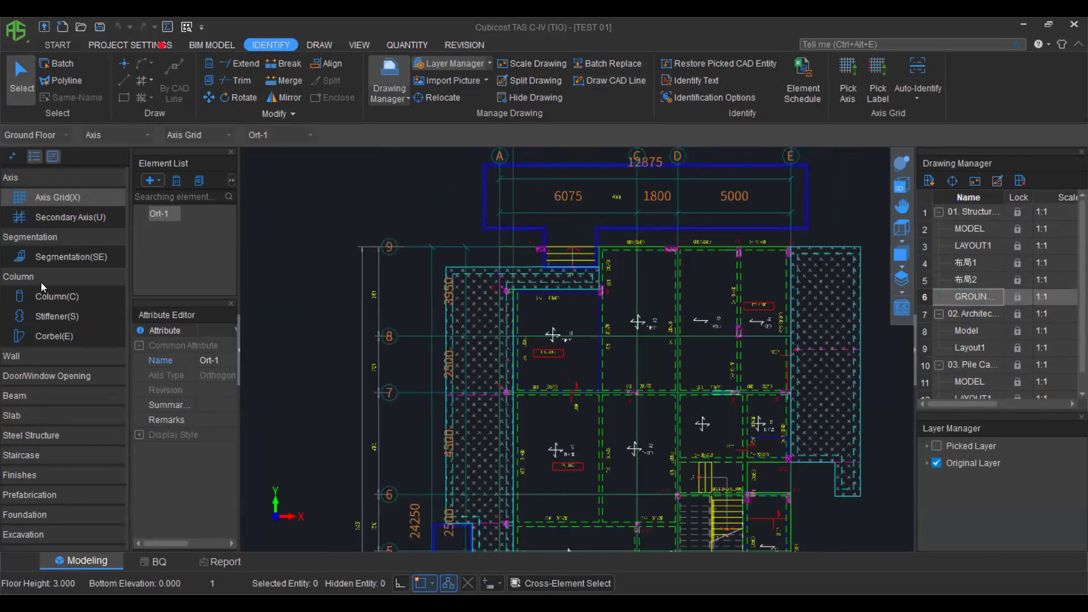
Pick the column outline layer at column C1, redoing the first attempt after an undo.
left_click(57, 297)
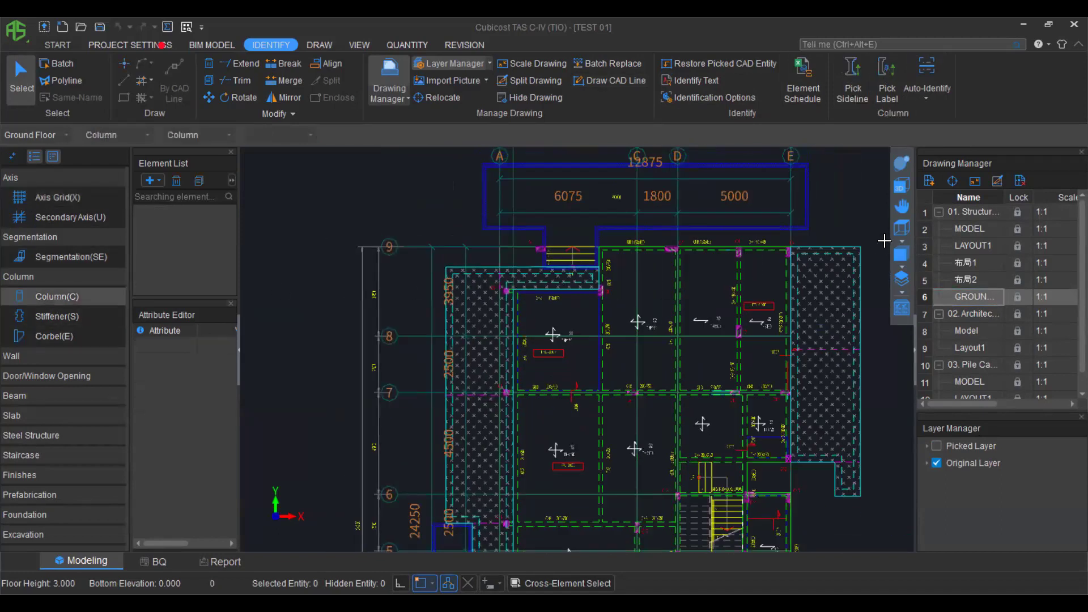
scroll(540, 391, "up", 1)
scroll(689, 379, "down", 2)
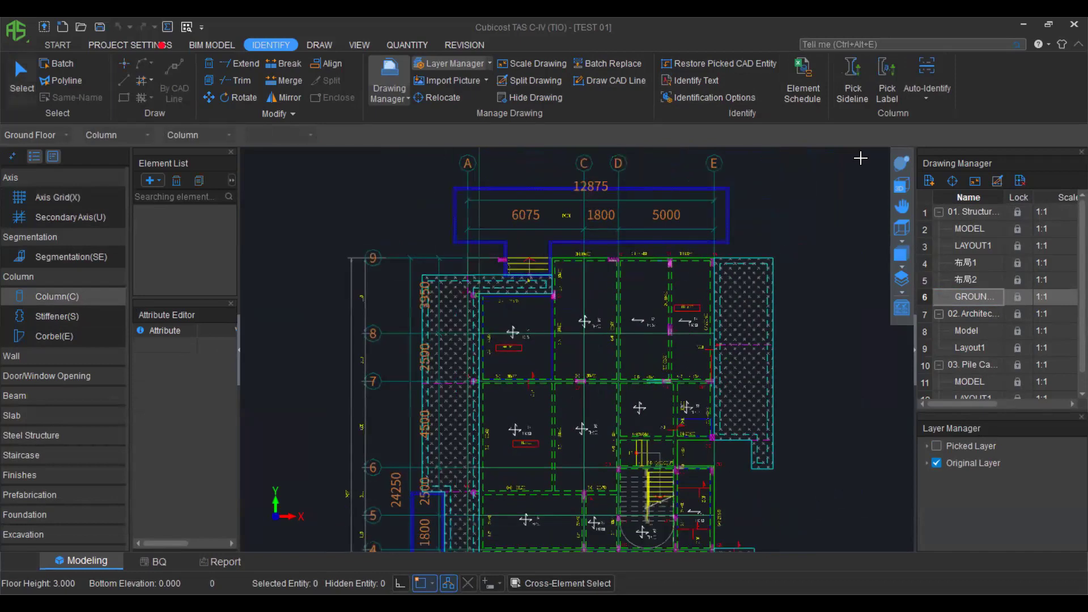
scroll(496, 263, "up", 3)
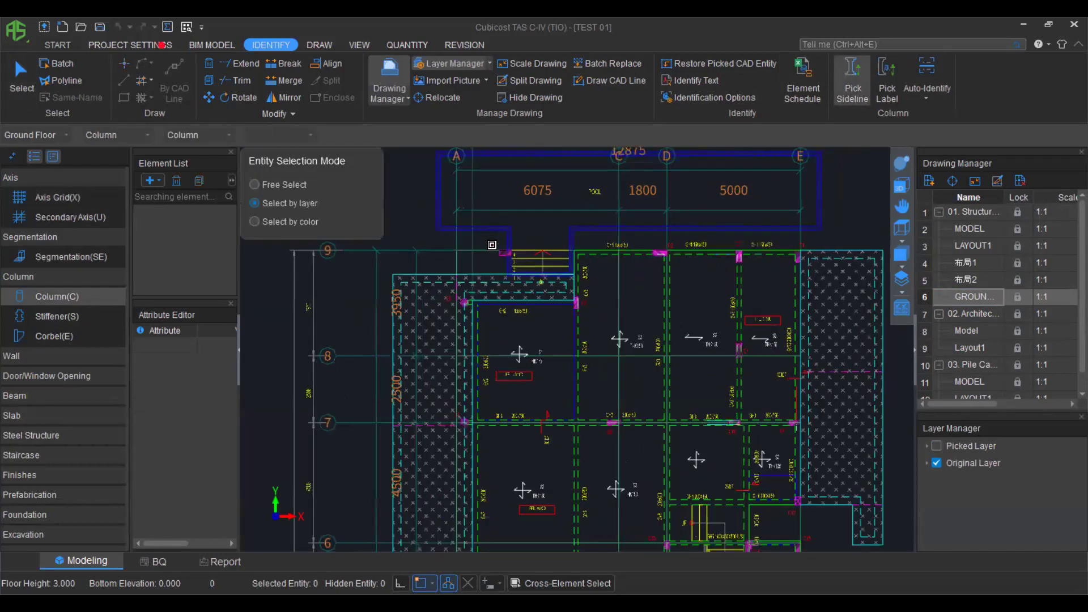
scroll(509, 262, "up", 2)
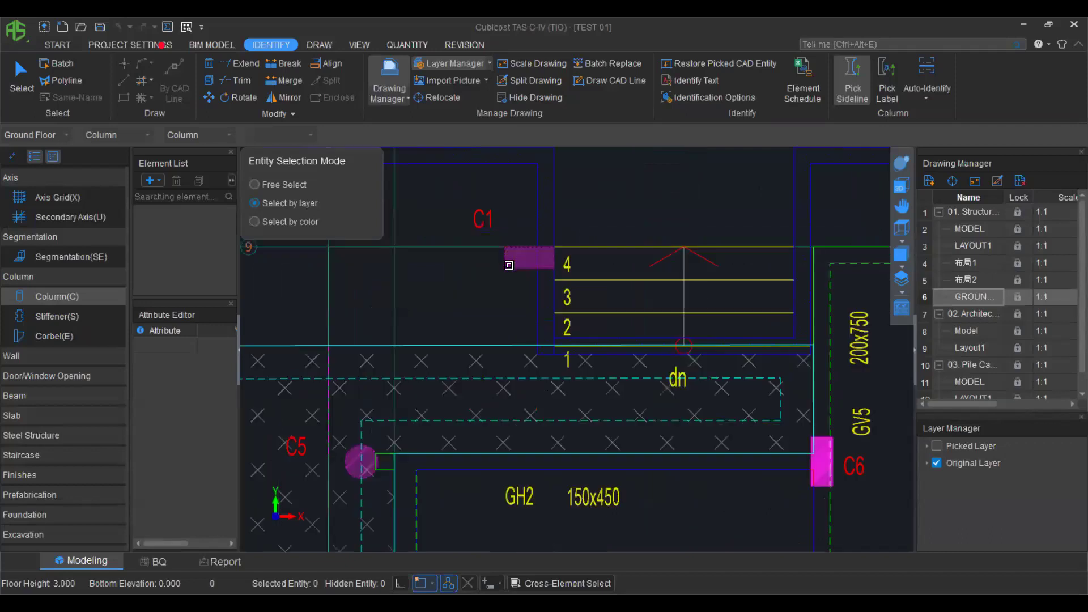
left_click(509, 265)
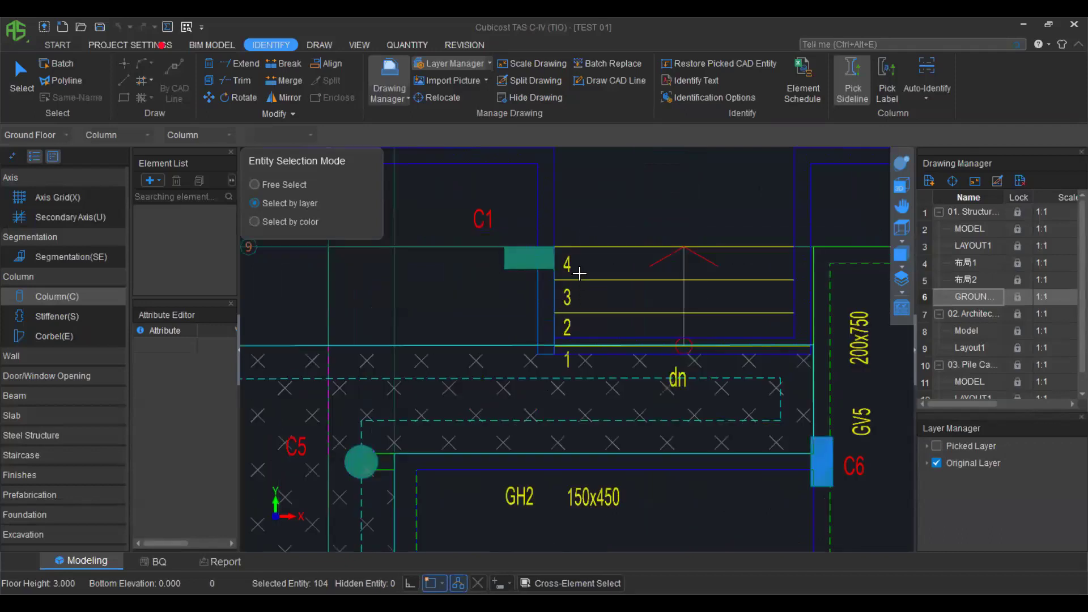
right_click(592, 211)
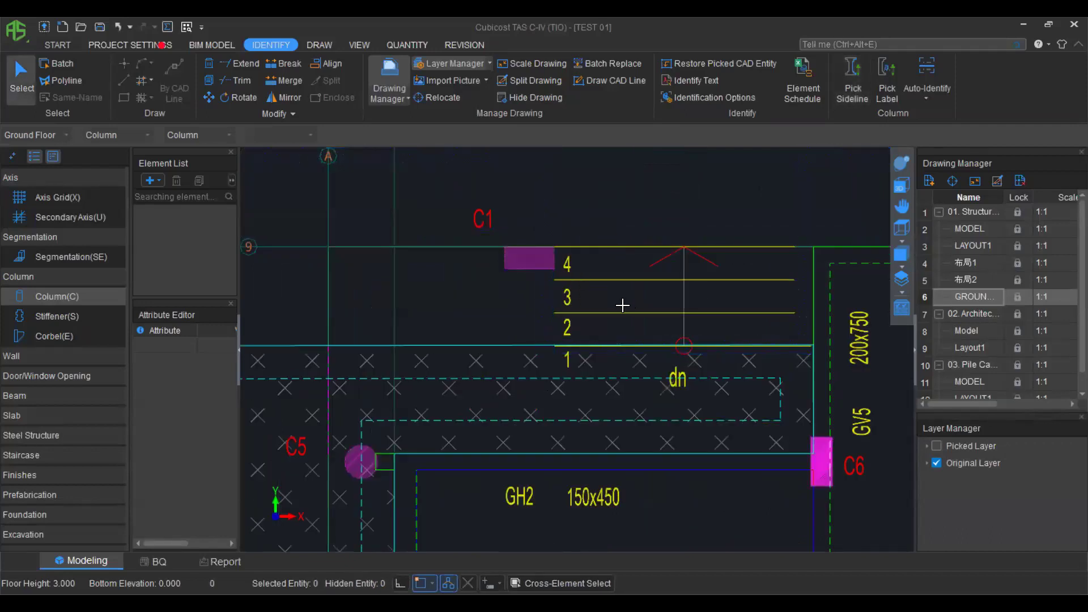
key("ctrl+z")
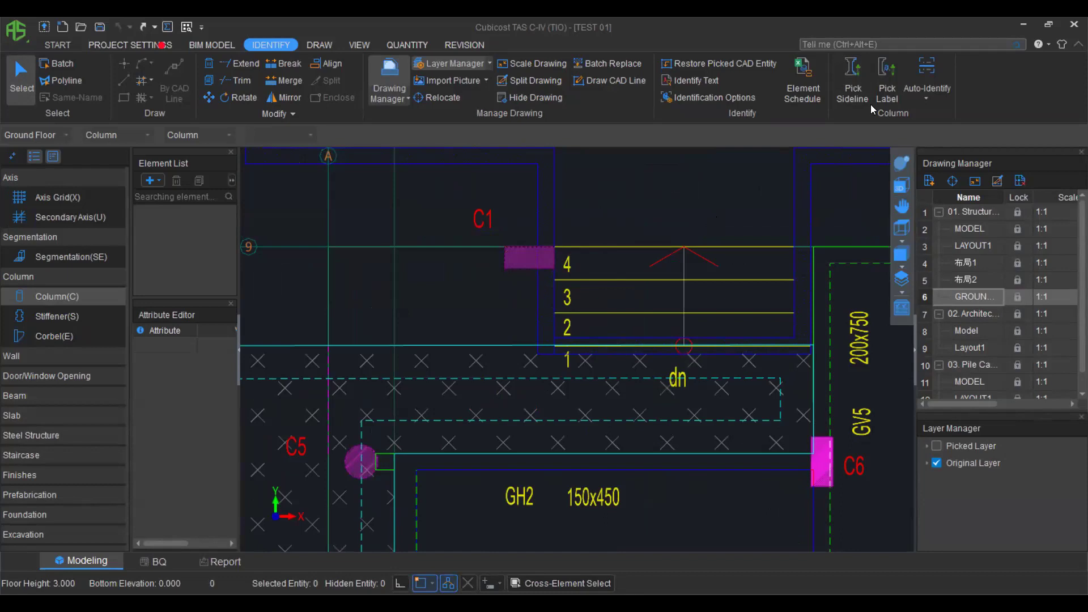
left_click(854, 91)
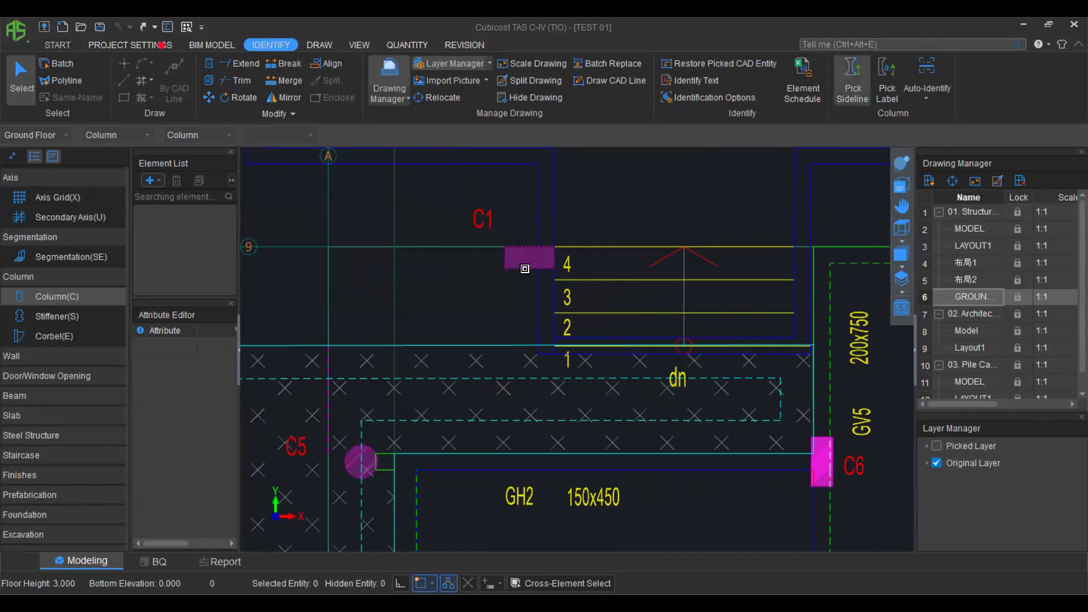
scroll(523, 266, "up", 2)
left_click(509, 252)
scroll(495, 332, "down", 2)
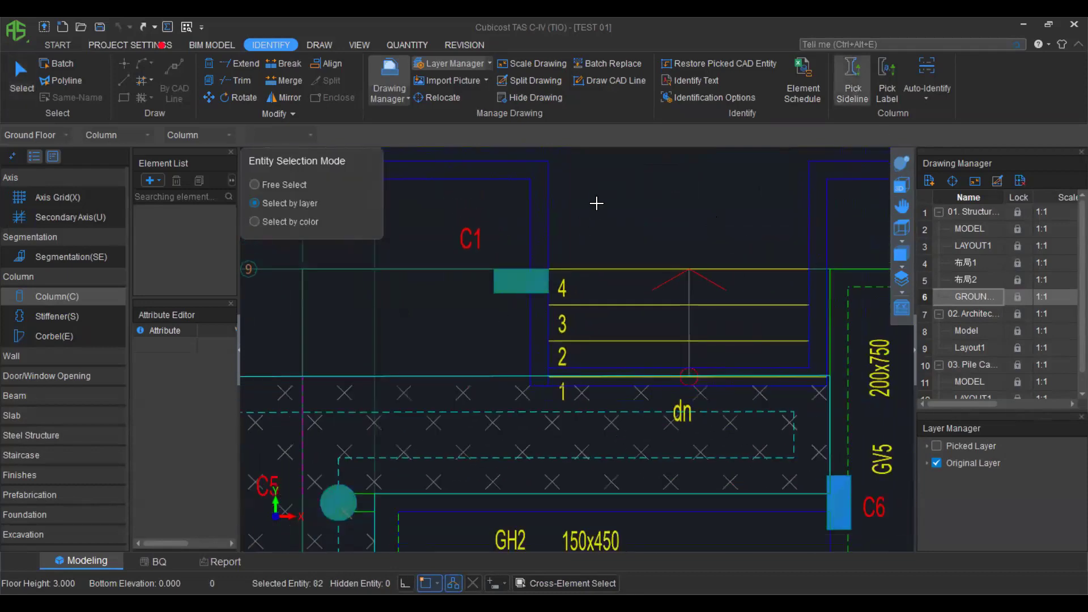
right_click(687, 318)
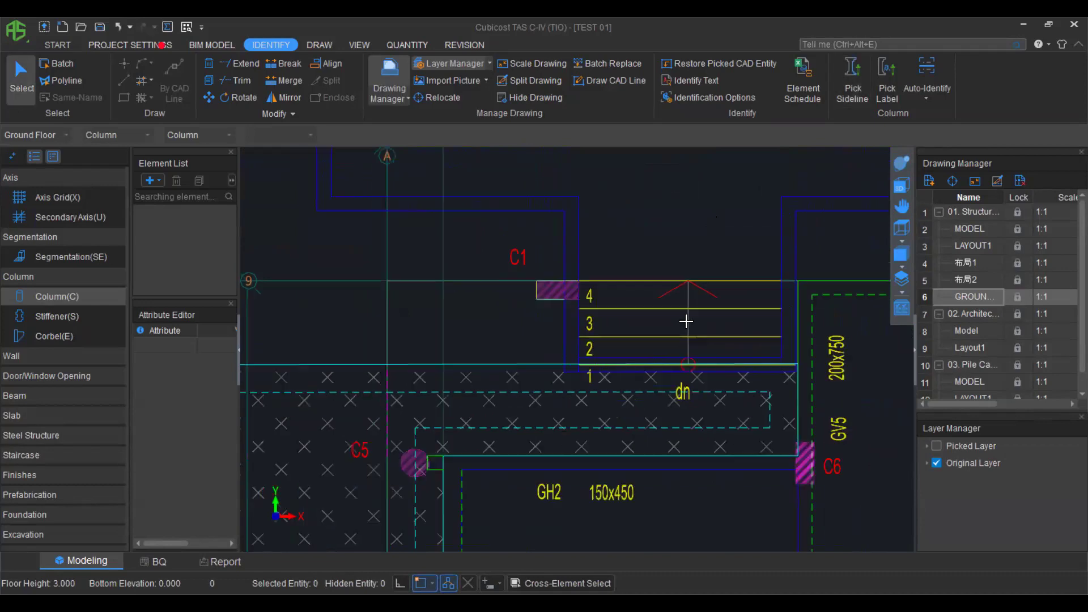
Pick the C1 label text to identify columns C1–C5, with C1 at 450 by 200, C30.
left_click(881, 83)
scroll(520, 257, "up", 1)
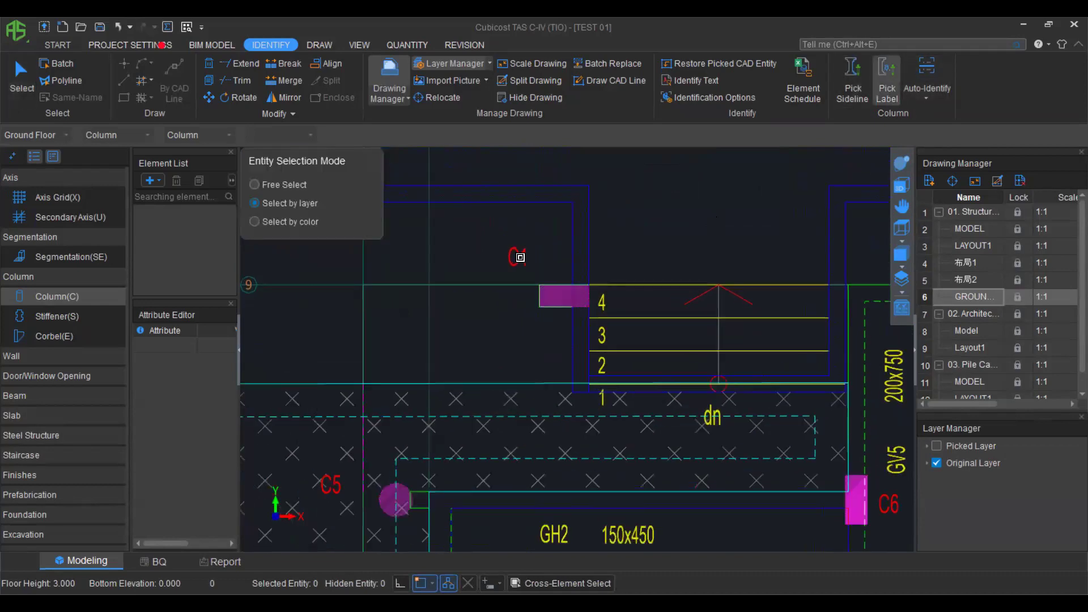
left_click(520, 258)
right_click(553, 223)
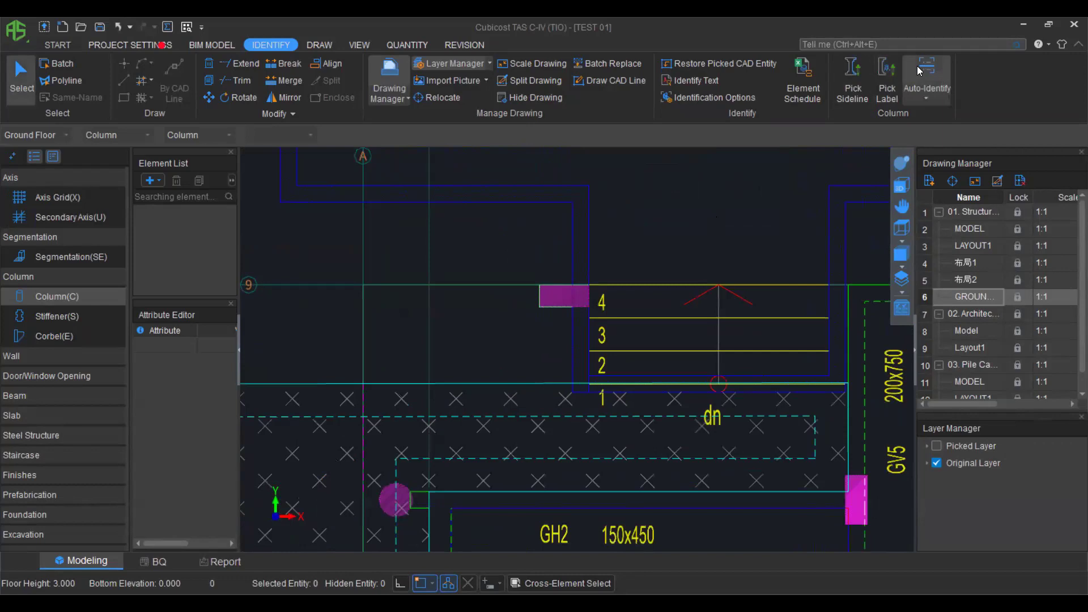
scroll(624, 403, "down", 3)
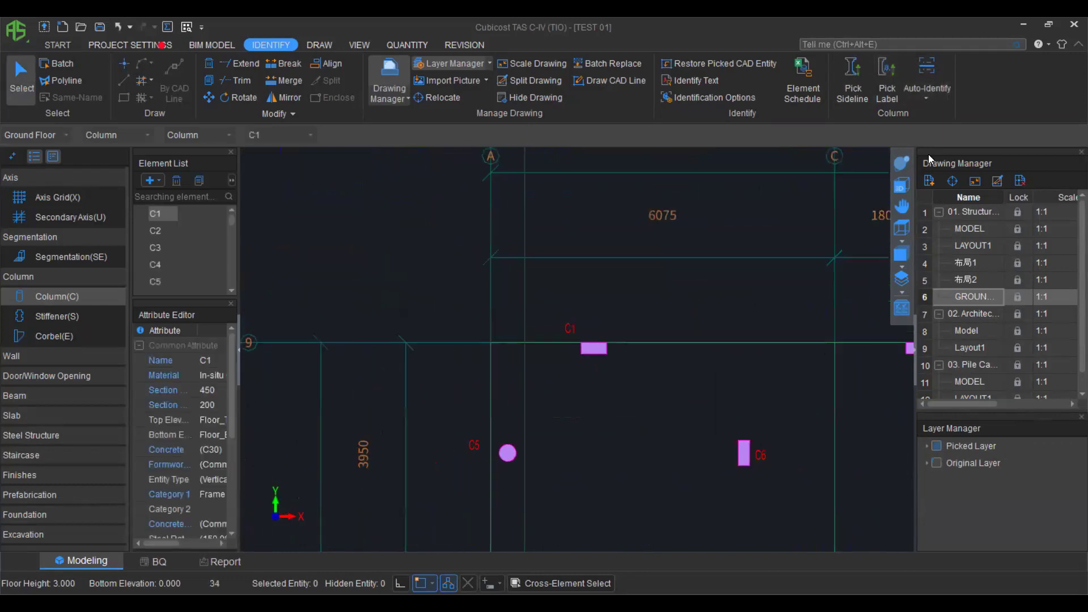
scroll(734, 444, "down", 8)
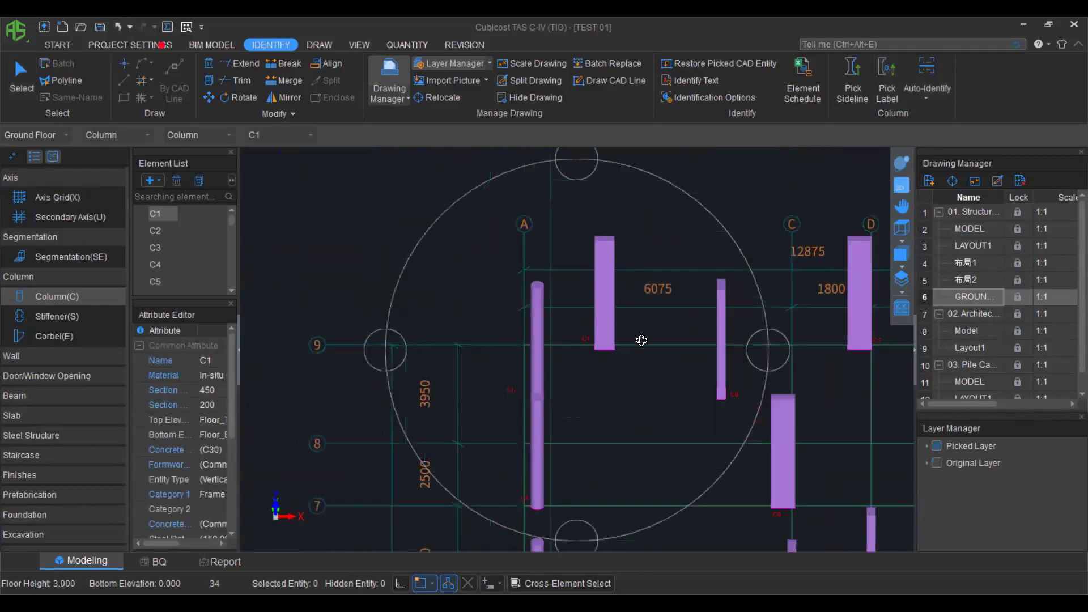
scroll(734, 444, "down", 2)
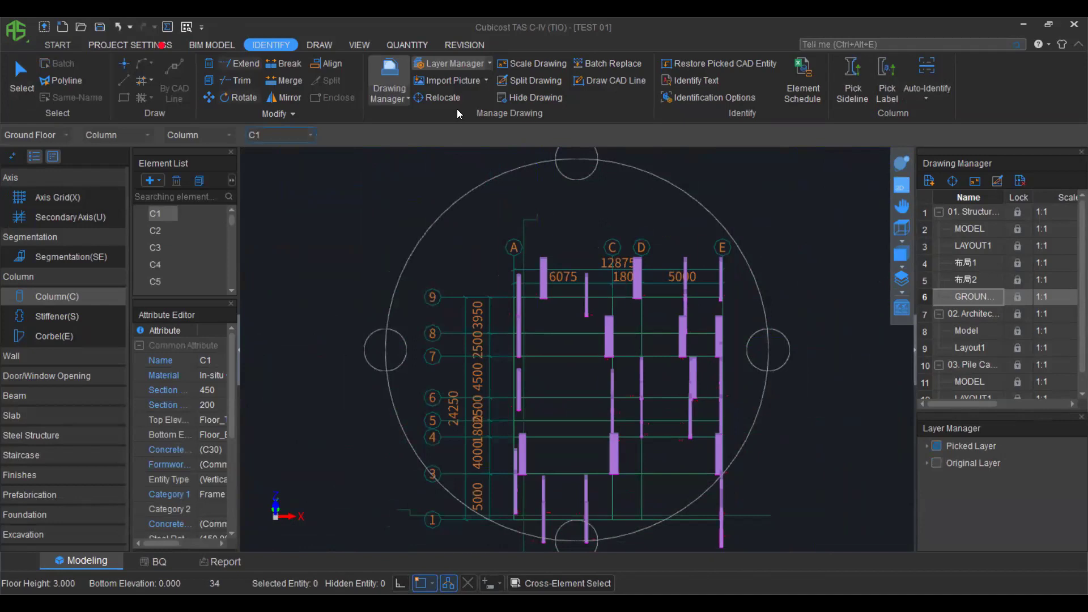
Calculate the ground-floor quantities and review the column totals by category.
left_click(405, 45)
left_click(271, 76)
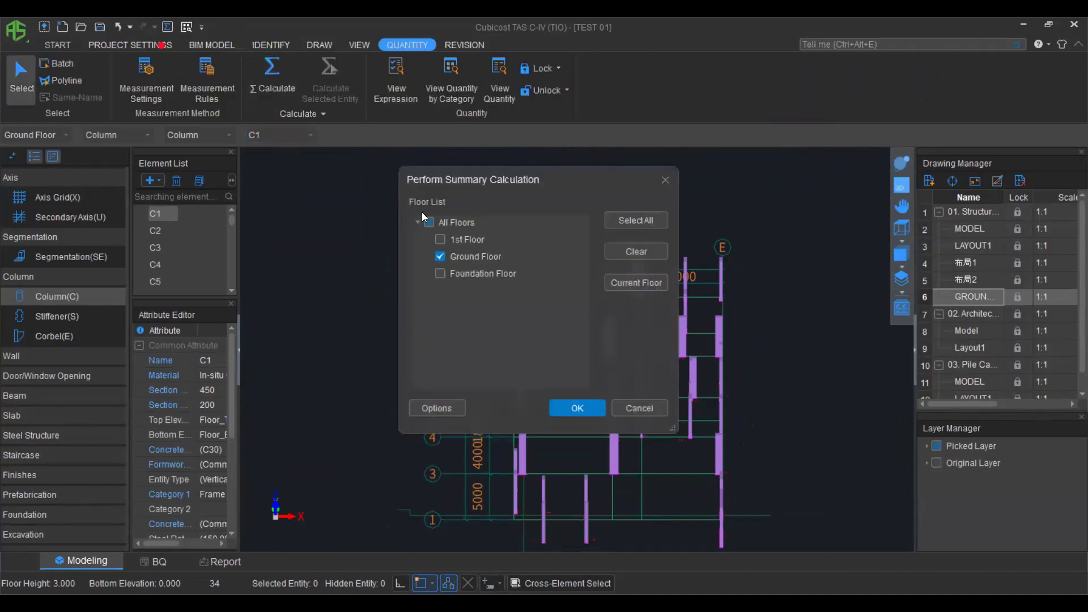
left_click(573, 405)
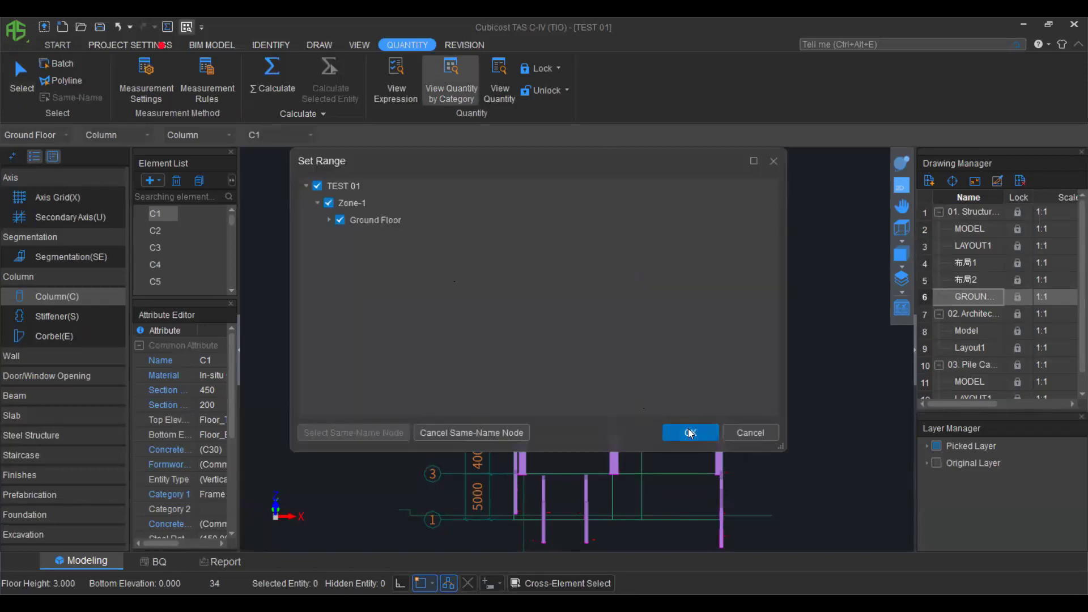
left_click(690, 433)
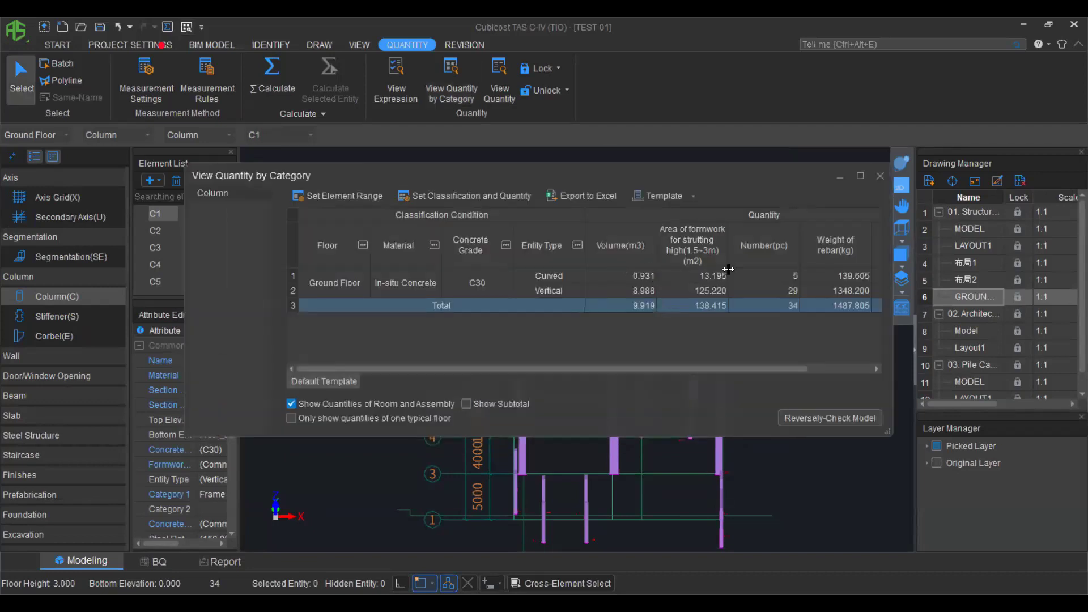
left_click_drag(673, 367, 775, 364)
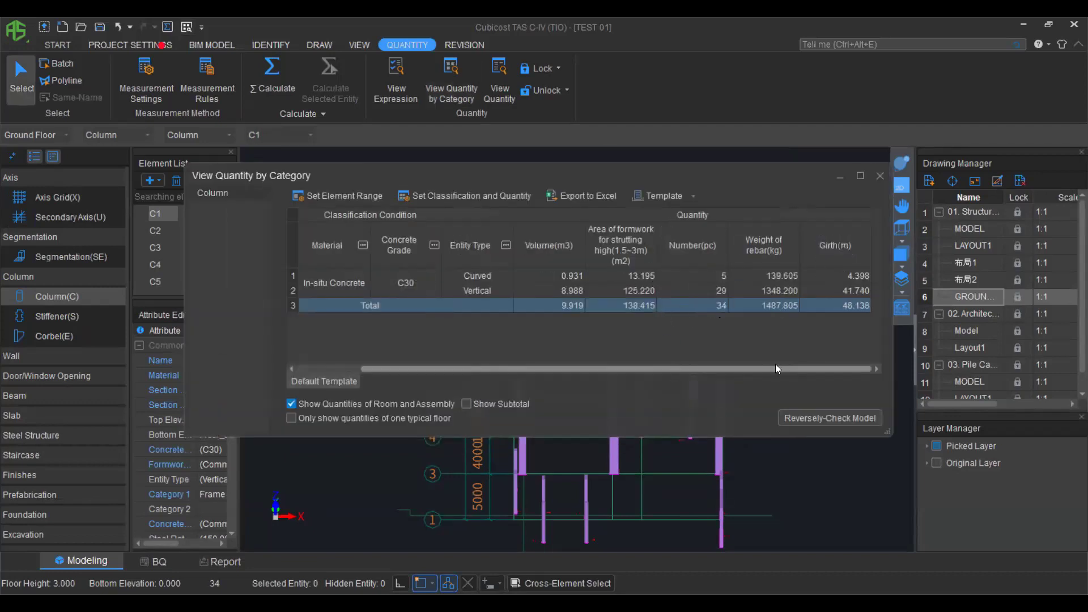
left_click(883, 174)
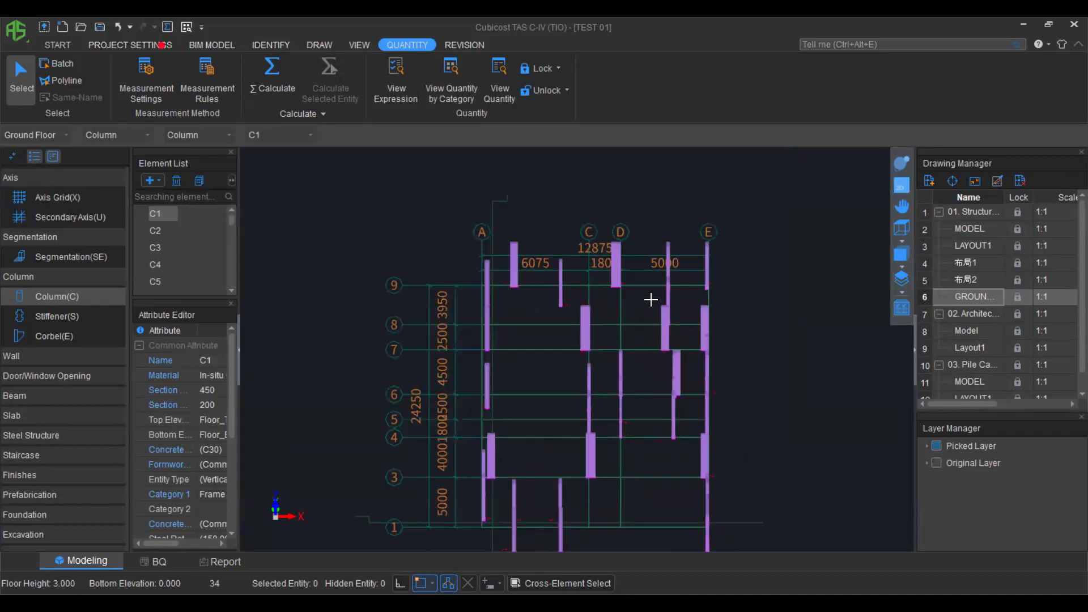
Show the original CAD layer, check the columns in 3D, return to 2D, and select beams.
scroll(651, 296, "down", 1)
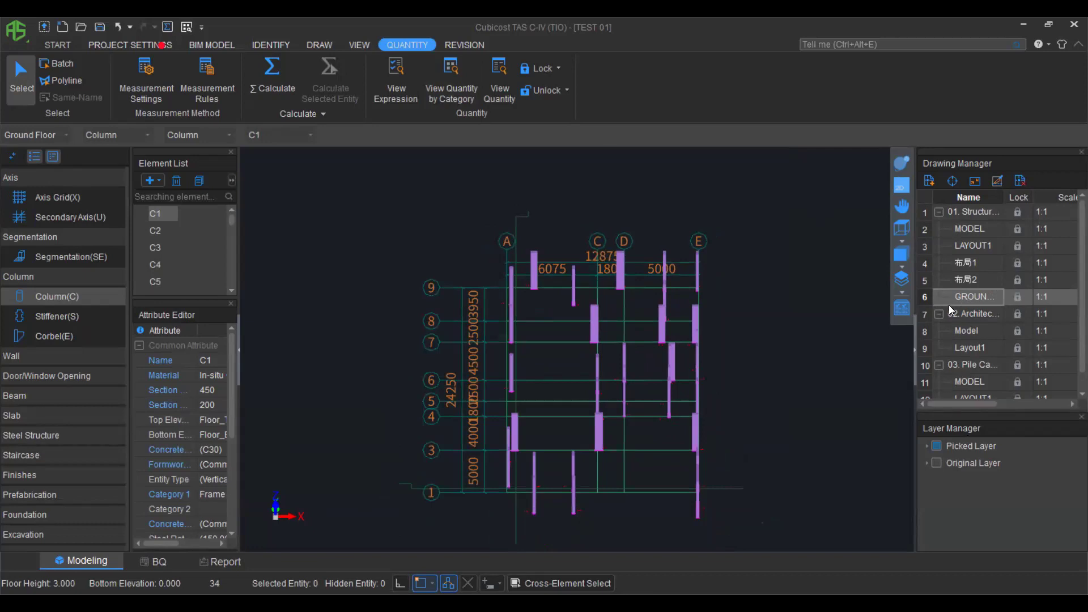
left_click(936, 463)
left_click(936, 448)
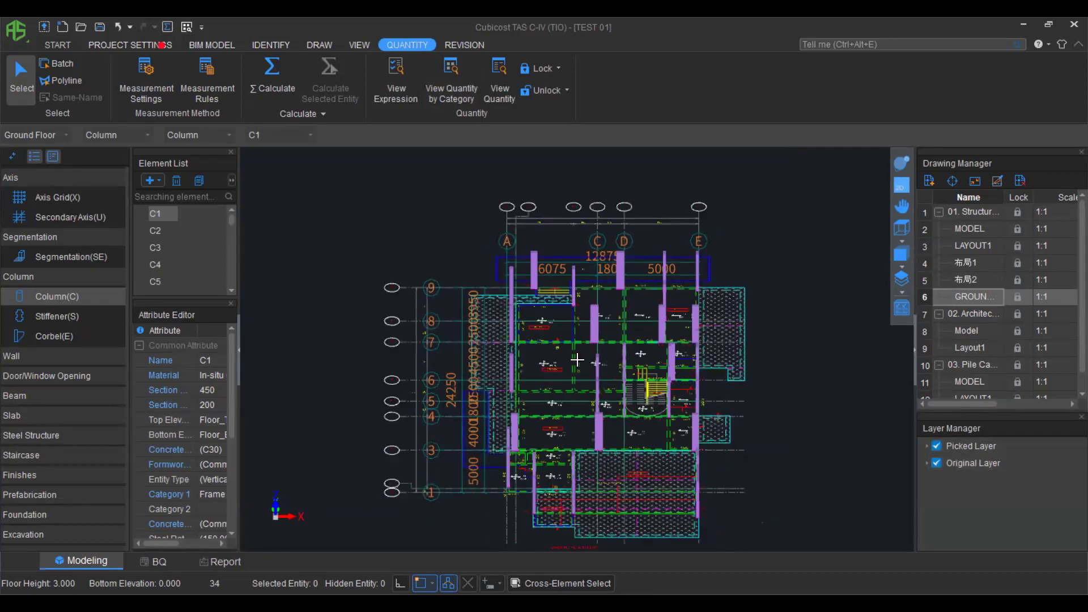
scroll(578, 359, "up", 3)
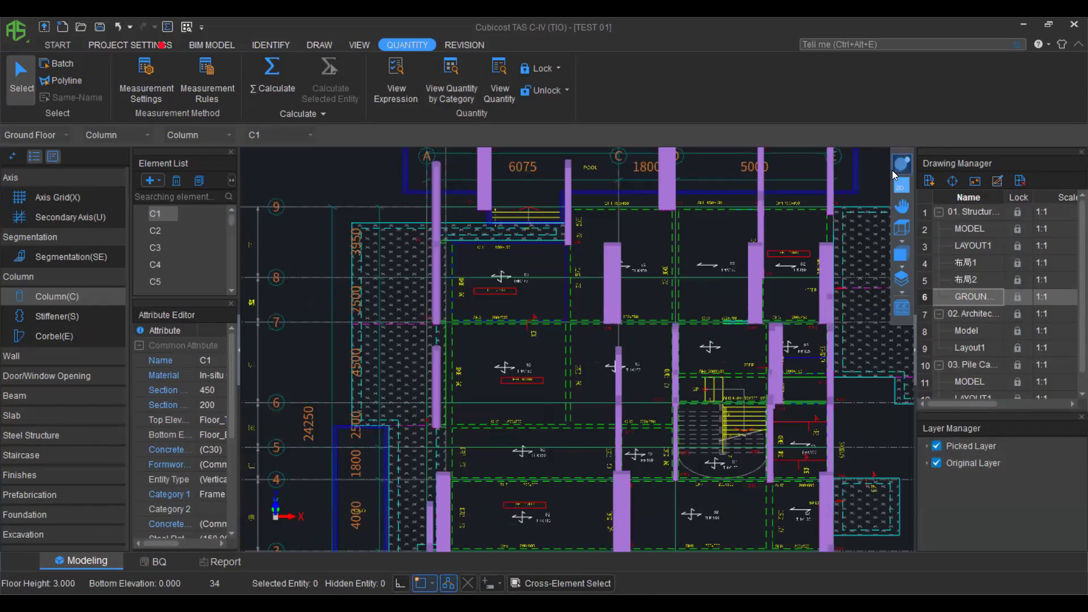
left_click(902, 162)
left_click_drag(576, 350, 532, 358)
left_click(901, 185)
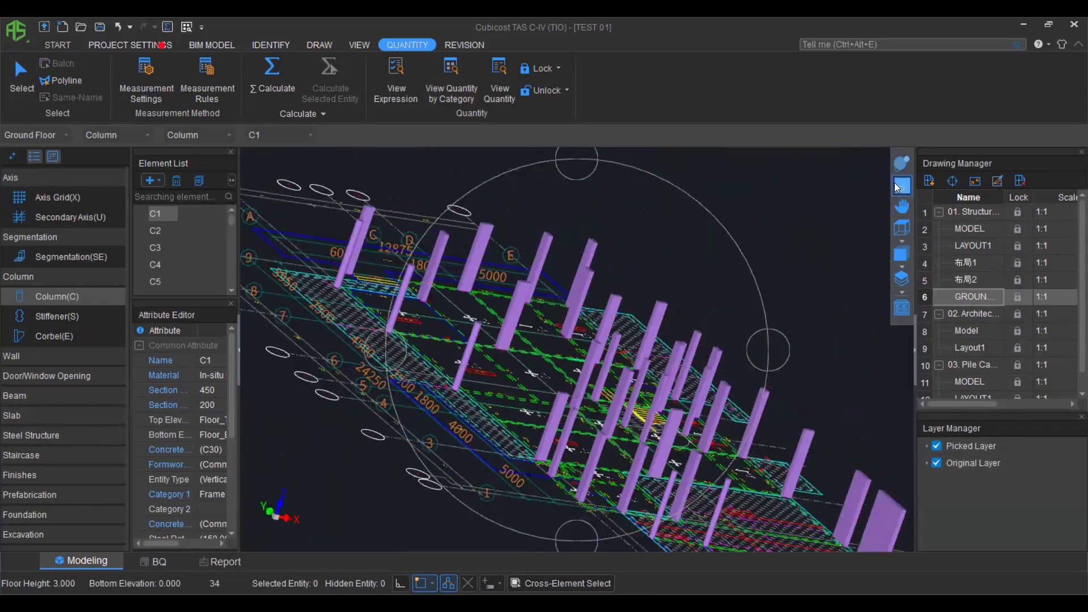
scroll(54, 386, "down", 1)
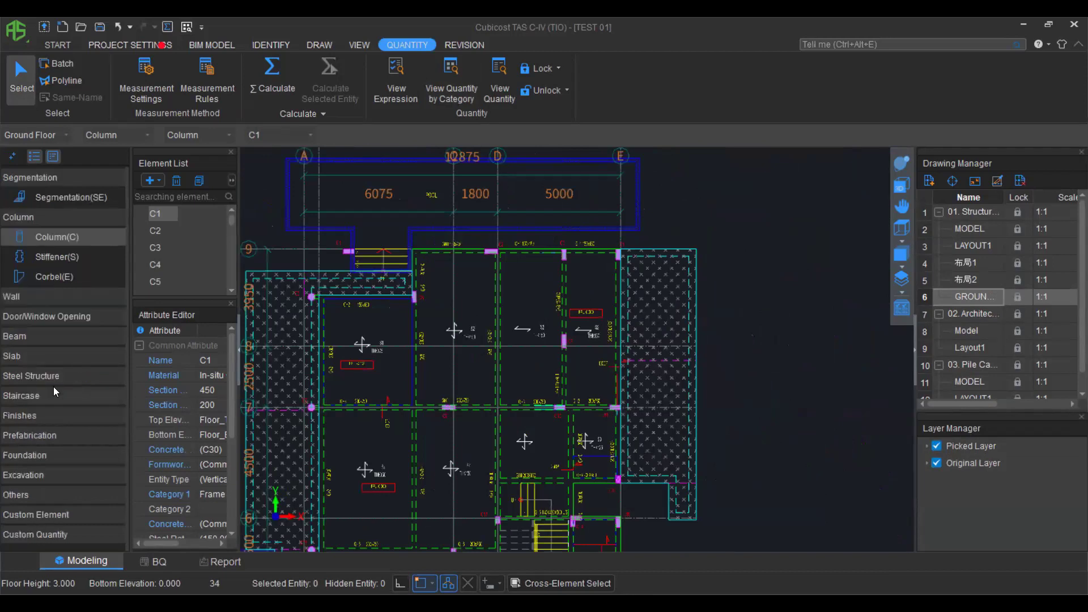
left_click(19, 338)
Pick the green beam line layer to capture the ground-floor beam outlines.
left_click(32, 355)
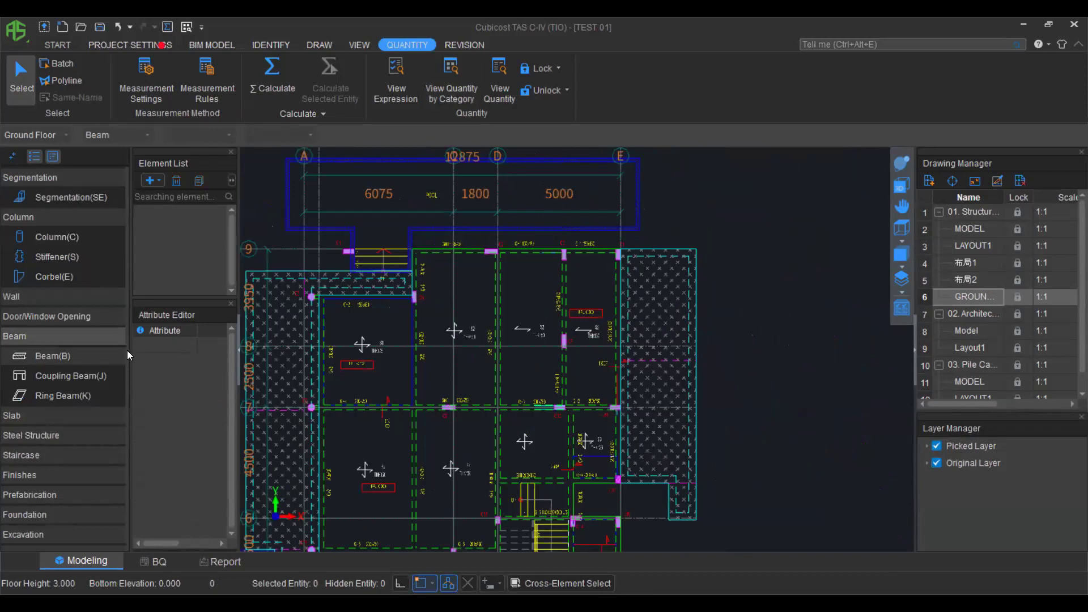
scroll(615, 336, "down", 1)
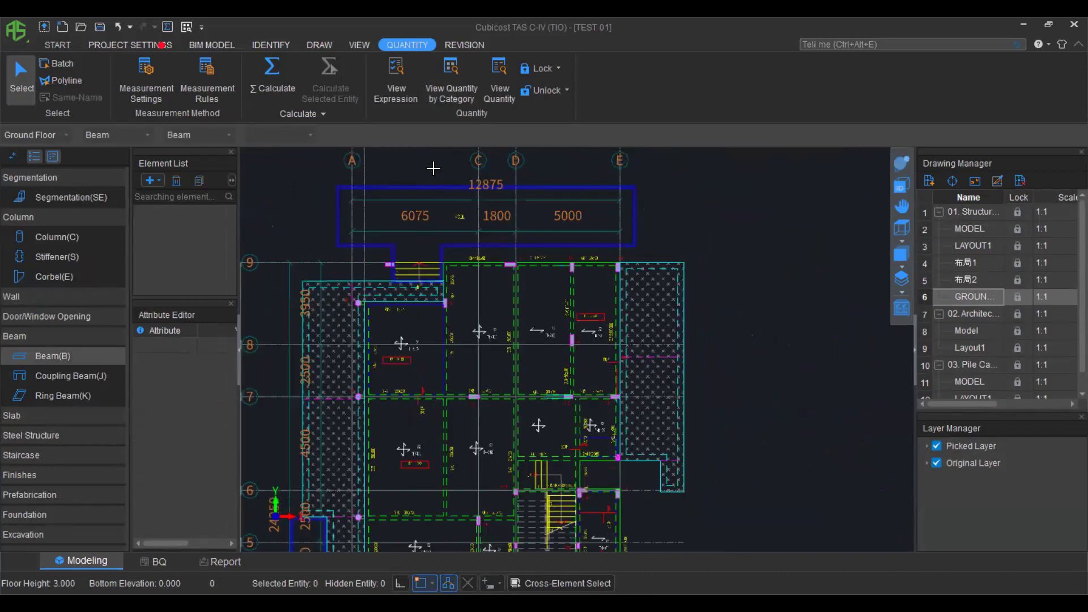
middle_click_drag(465, 297, 549, 303)
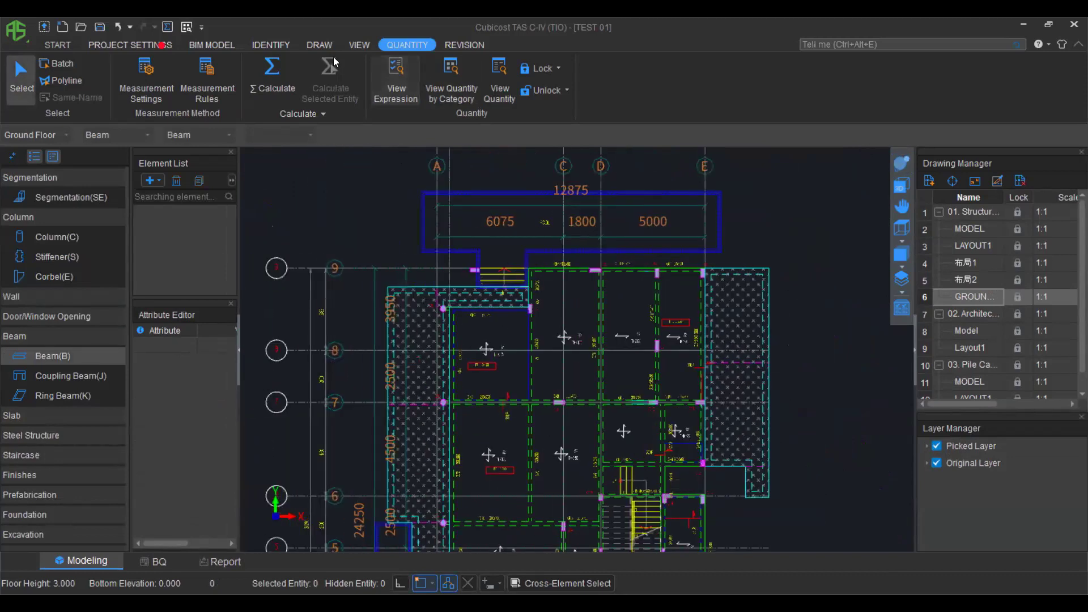
left_click(234, 46)
left_click(282, 48)
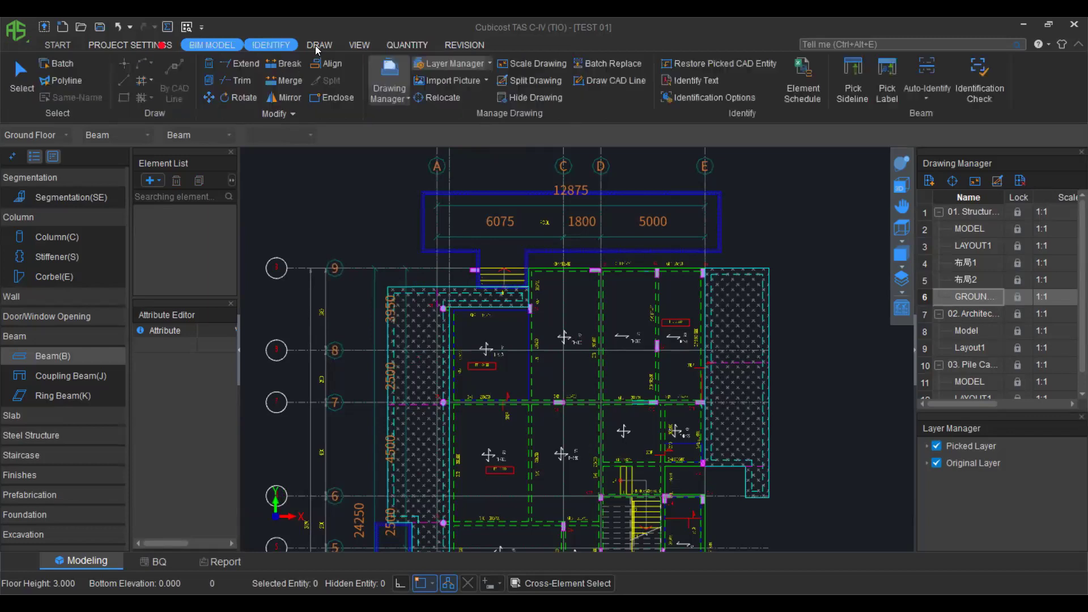
left_click(854, 82)
scroll(540, 316, "up", 2)
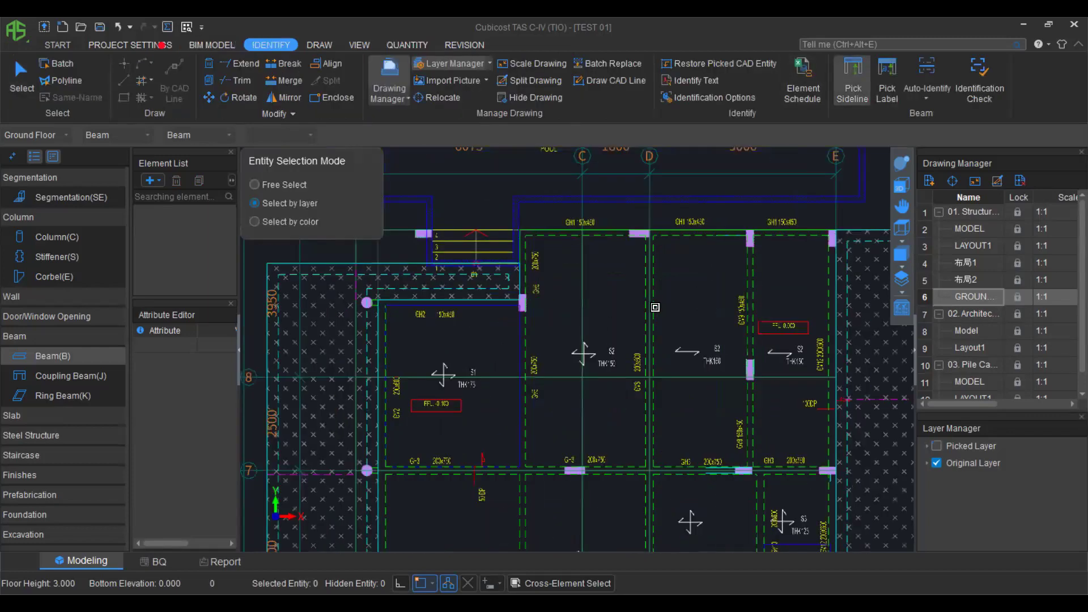
left_click(526, 342)
scroll(594, 315, "down", 2)
middle_click_drag(580, 376, 598, 204)
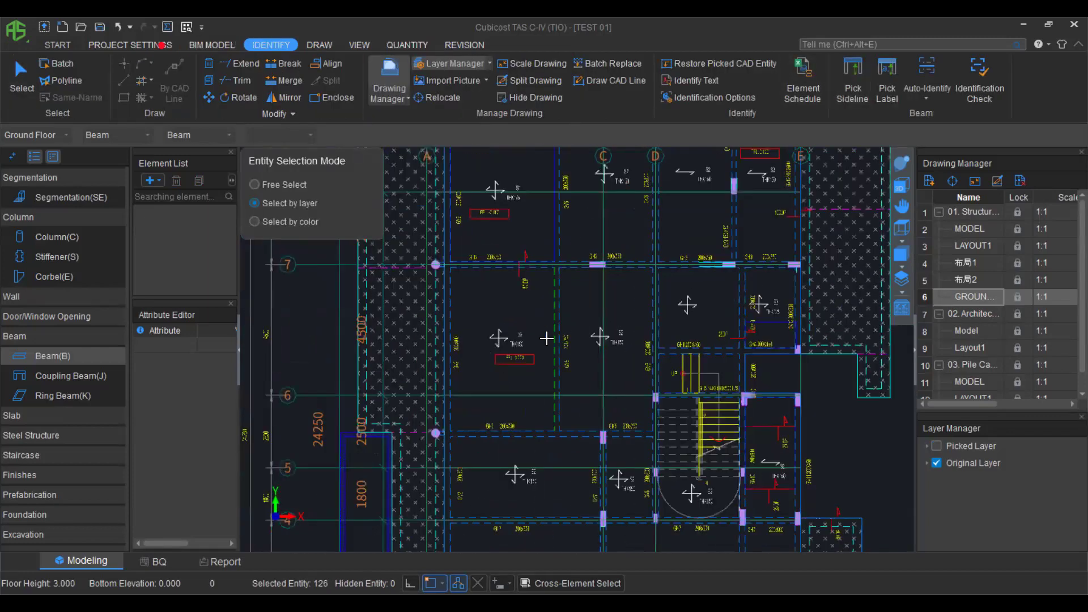
scroll(553, 327, "up", 1)
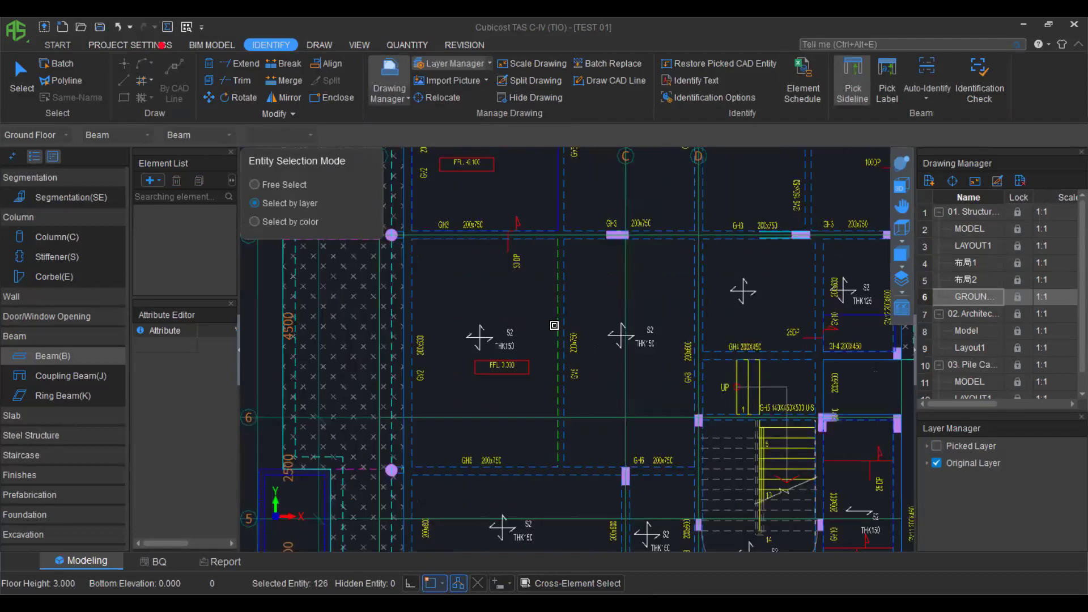
right_click(832, 179)
Pick the yellow beam labels to identify beams like GV2 (200 by 600, C30) and check them in 3D.
left_click(884, 77)
scroll(607, 311, "up", 1)
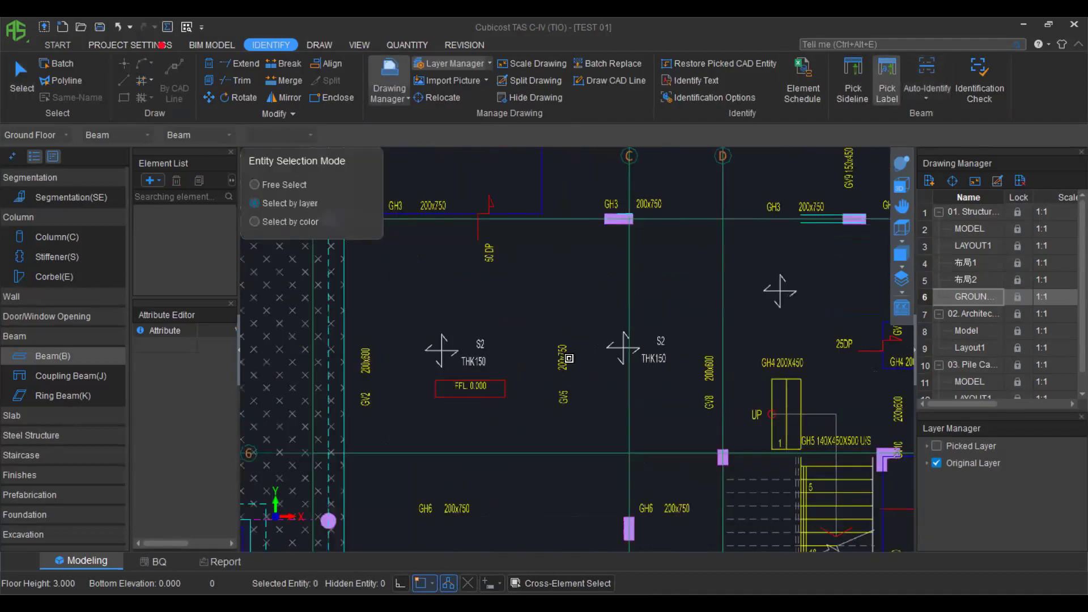
left_click(566, 357)
right_click(576, 294)
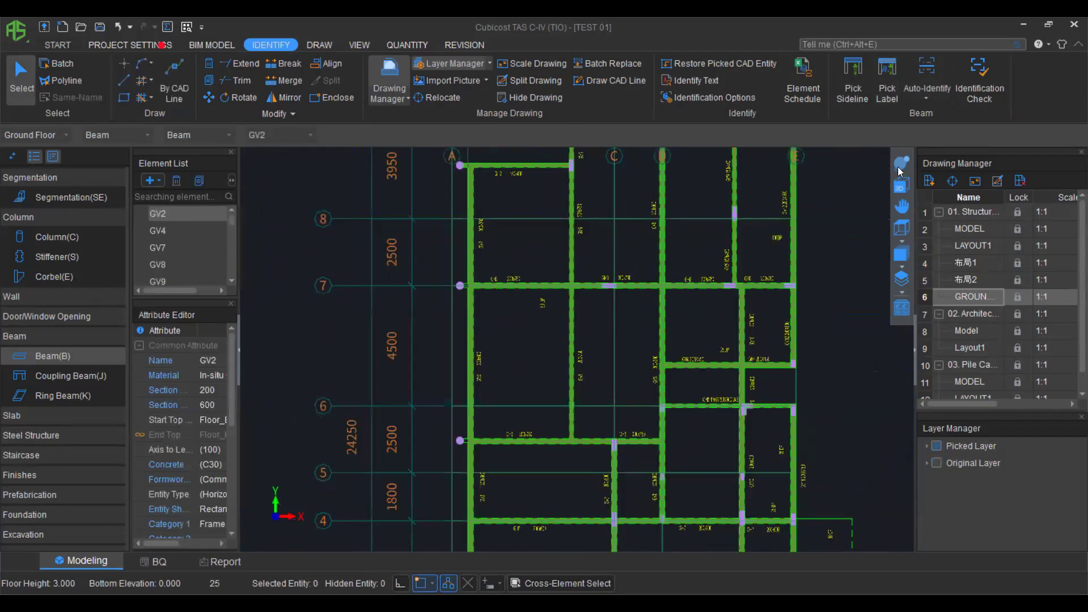
scroll(661, 391, "down", 1)
left_click_drag(662, 391, 685, 265)
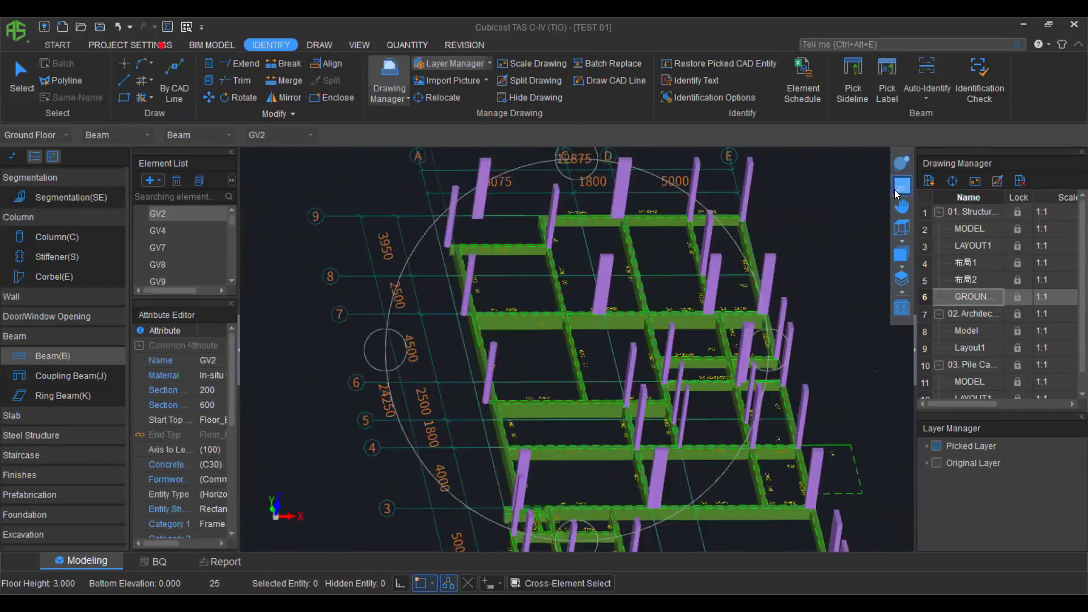
left_click(896, 192)
scroll(595, 425, "up", 4)
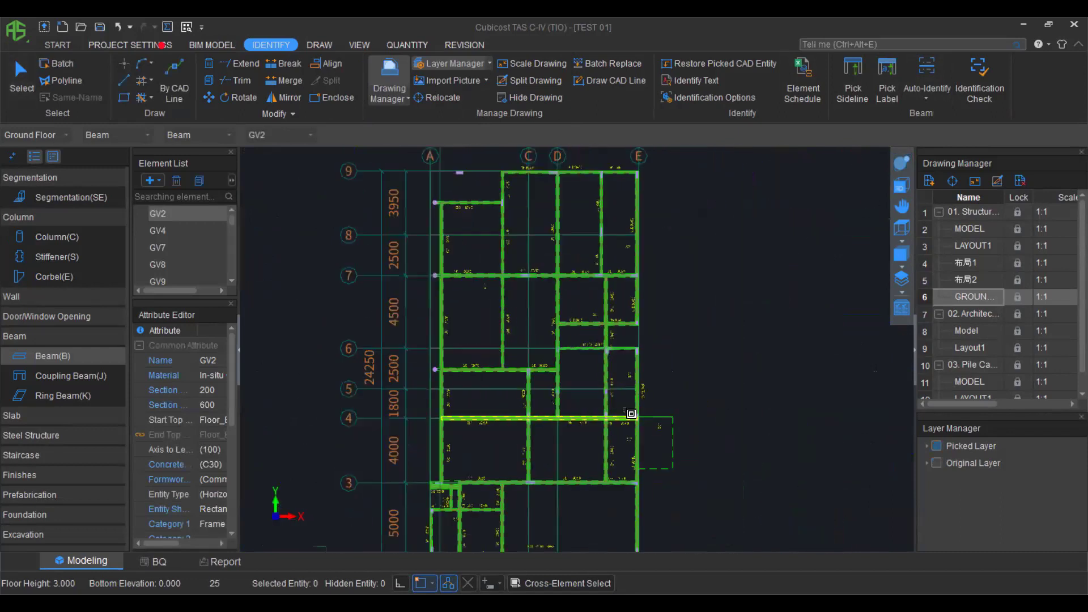
Box the left-hand ground floor plan on the architectural sheet, split it off, and display it alone.
double_click(975, 315)
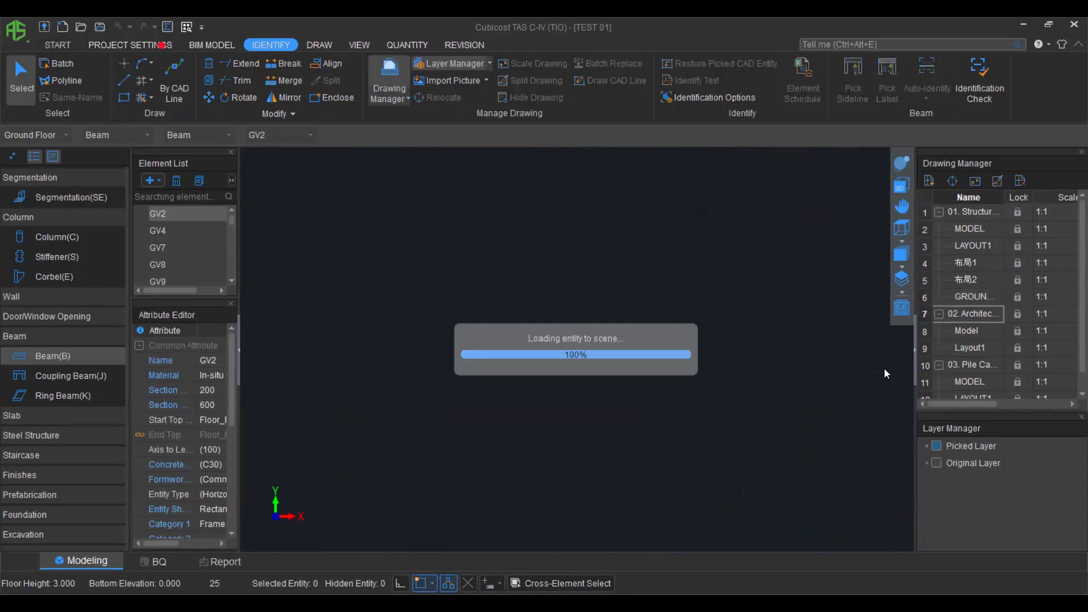
left_click(997, 180)
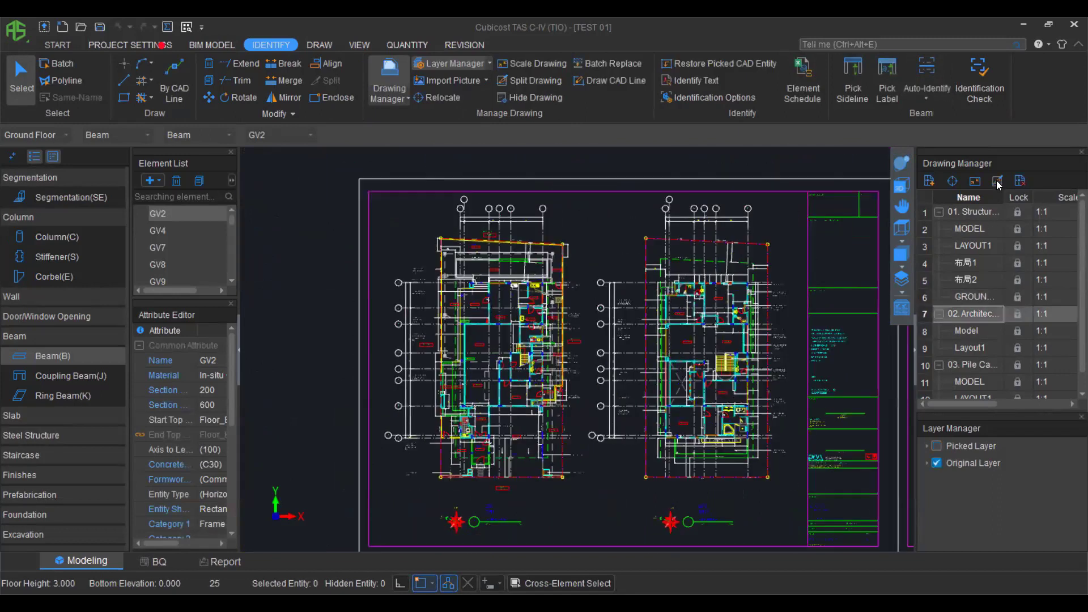
left_click_drag(380, 225, 565, 518)
scroll(436, 286, "down", 1)
right_click(593, 501)
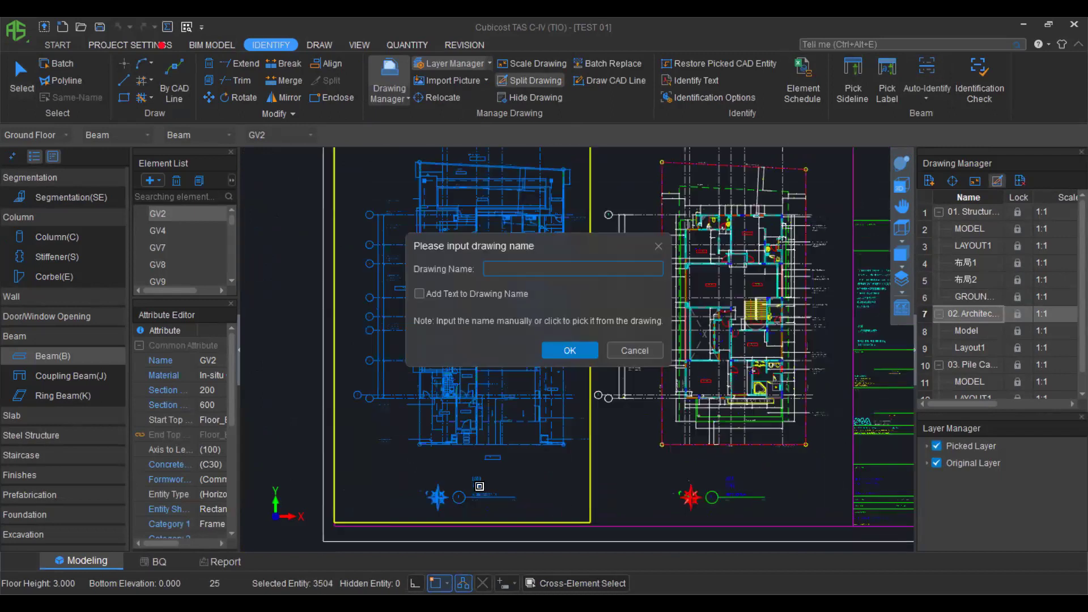
scroll(493, 501, "up", 5)
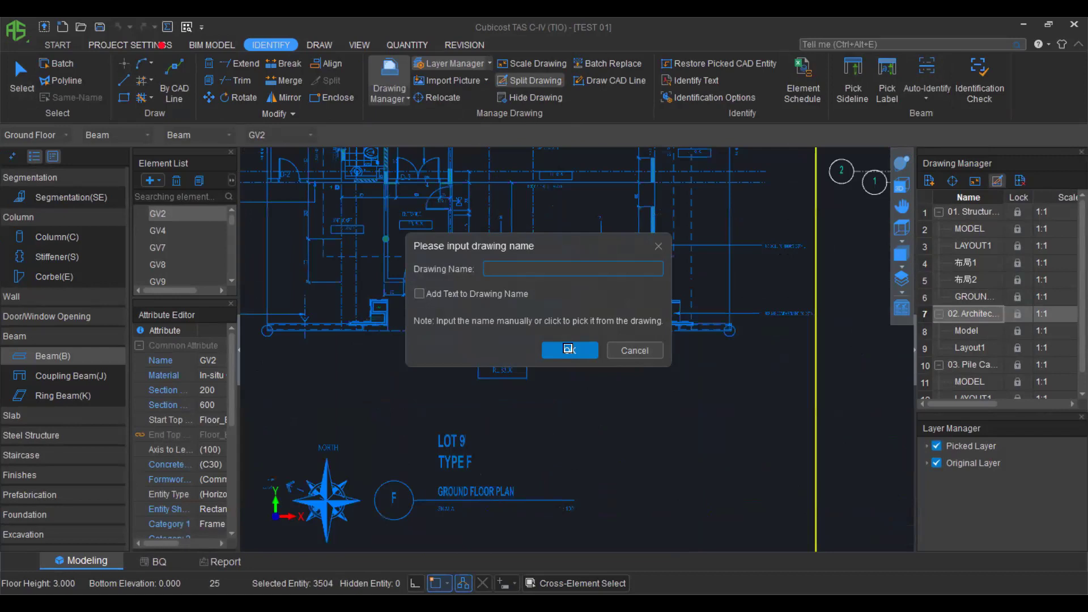
left_click(519, 448)
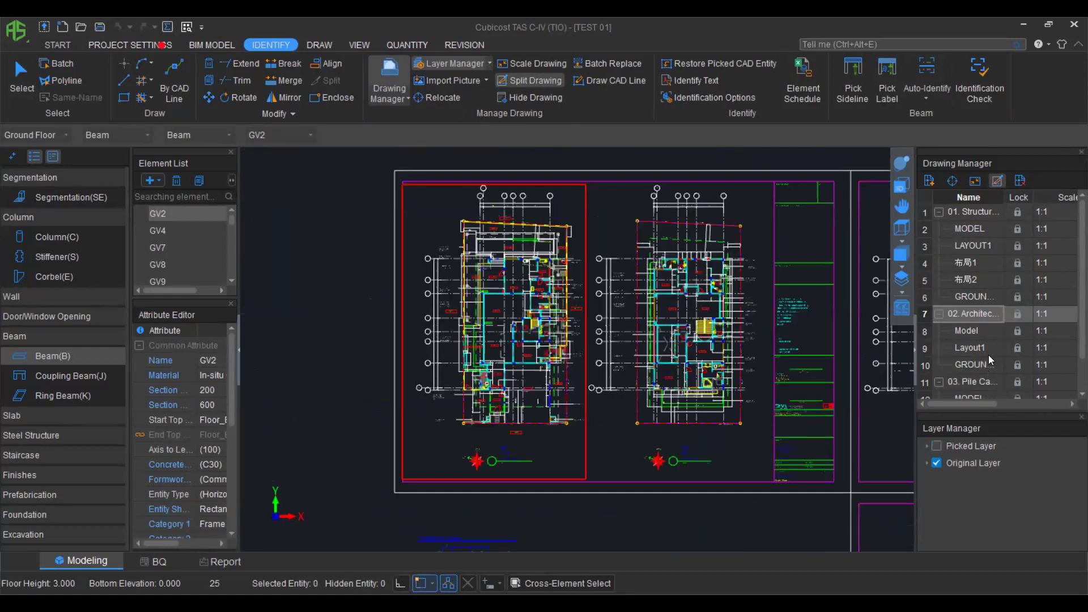
scroll(976, 335, "down", 1)
left_click(975, 332)
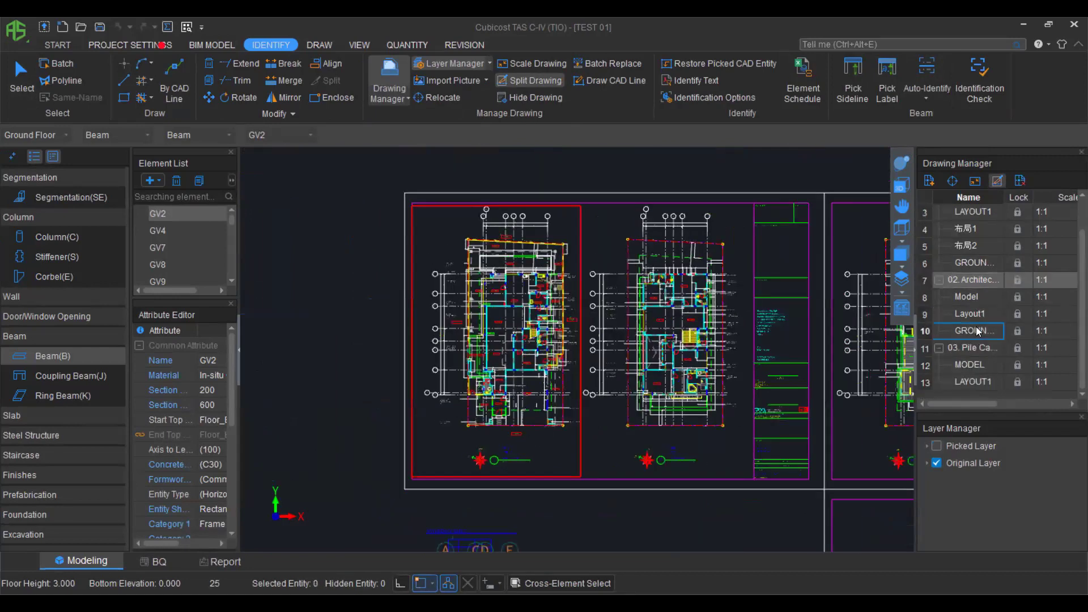
double_click(975, 328)
Relocate the architectural ground floor plan so its A/9 grid corner meets the model's A/9 corner.
left_click(955, 183)
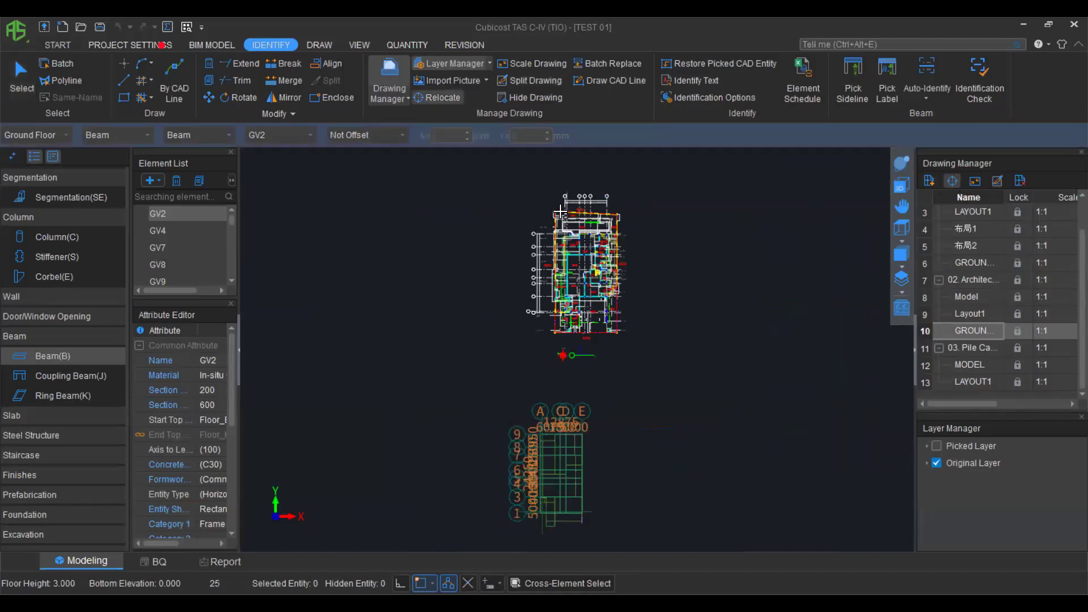
scroll(567, 224, "up", 5)
scroll(569, 225, "up", 3)
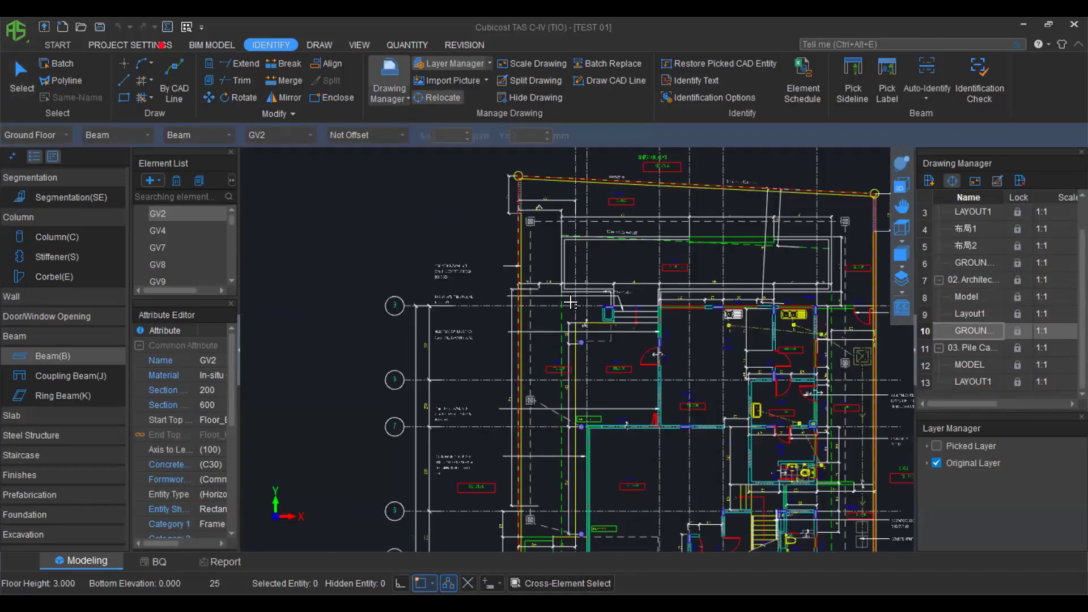
scroll(577, 305, "down", 12)
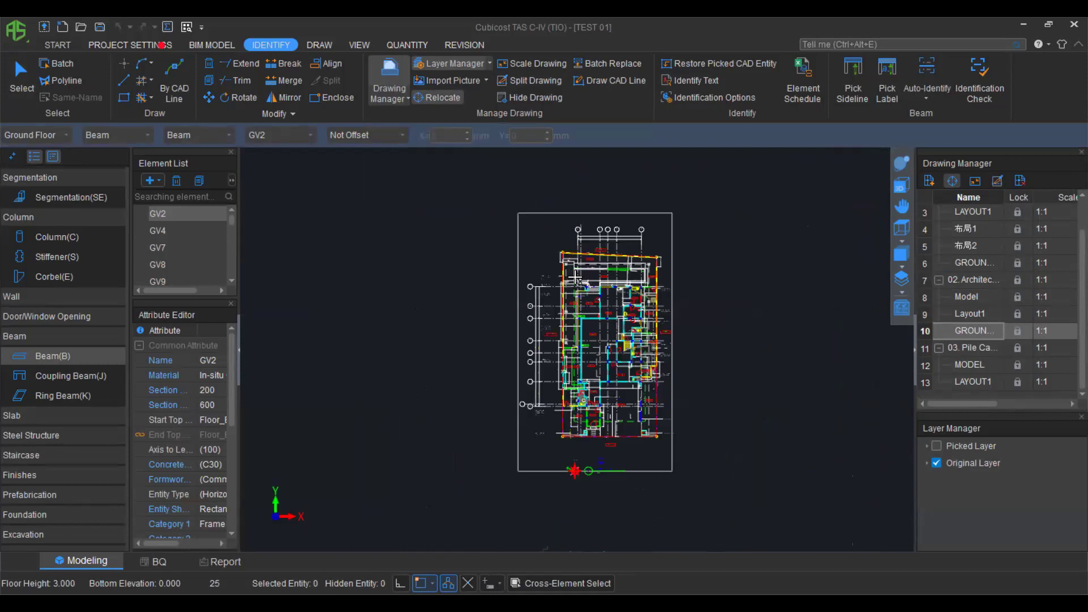
scroll(559, 408, "up", 3)
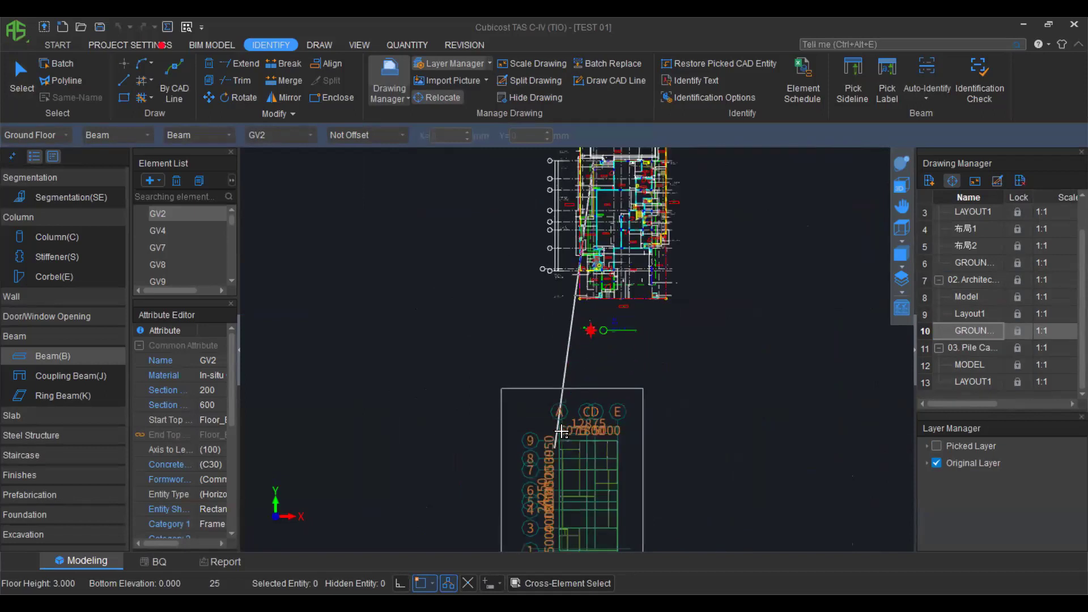
scroll(567, 428, "up", 6)
left_click(567, 428)
scroll(573, 434, "up", 2)
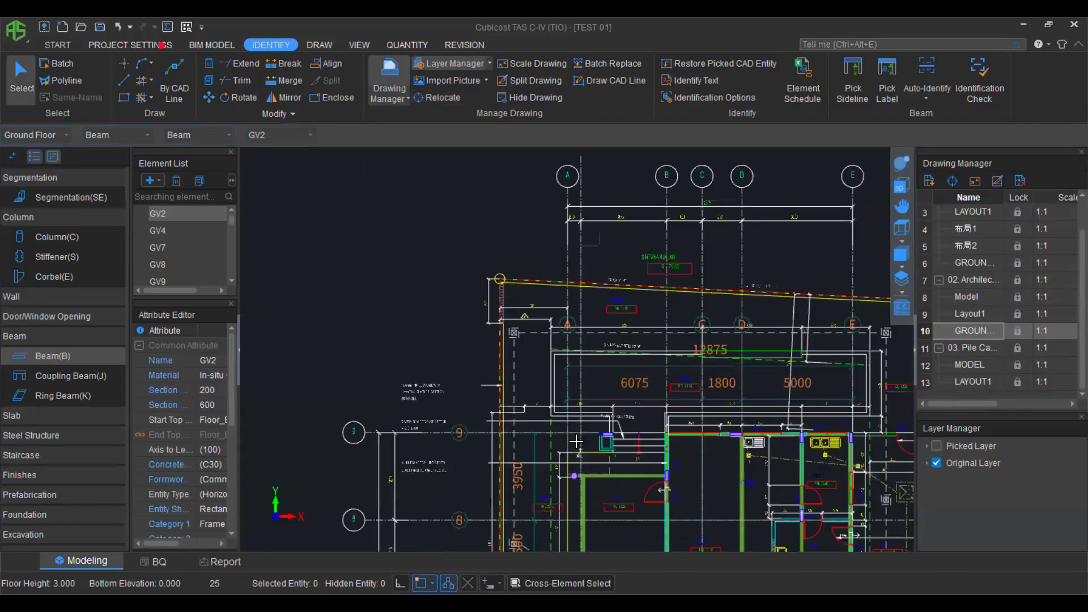
scroll(652, 467, "down", 3)
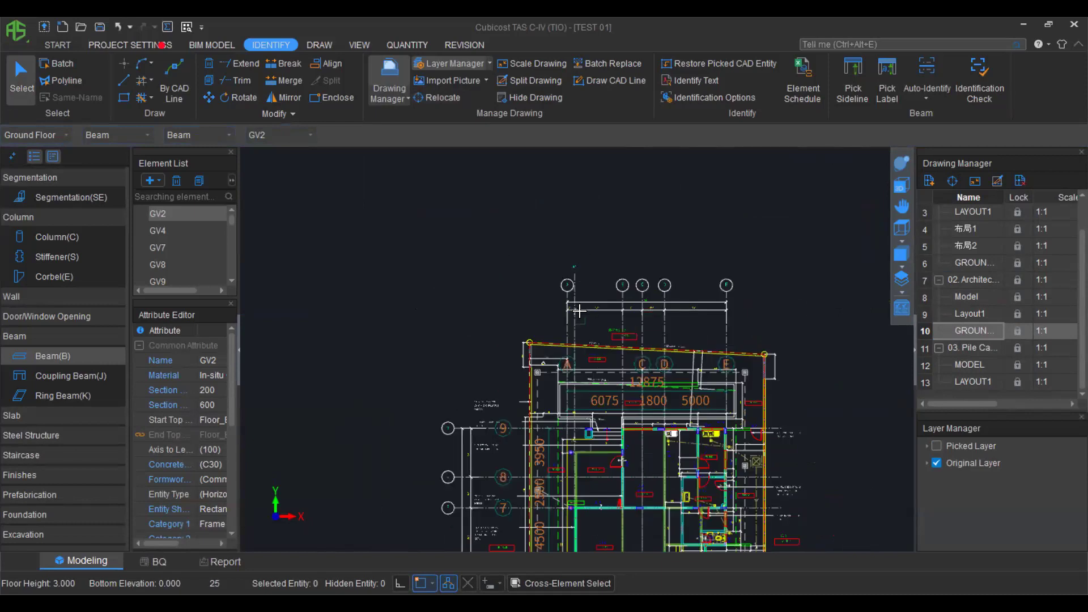
scroll(584, 312, "down", 2)
middle_click_drag(744, 315, 692, 323)
middle_click_drag(535, 310, 603, 321)
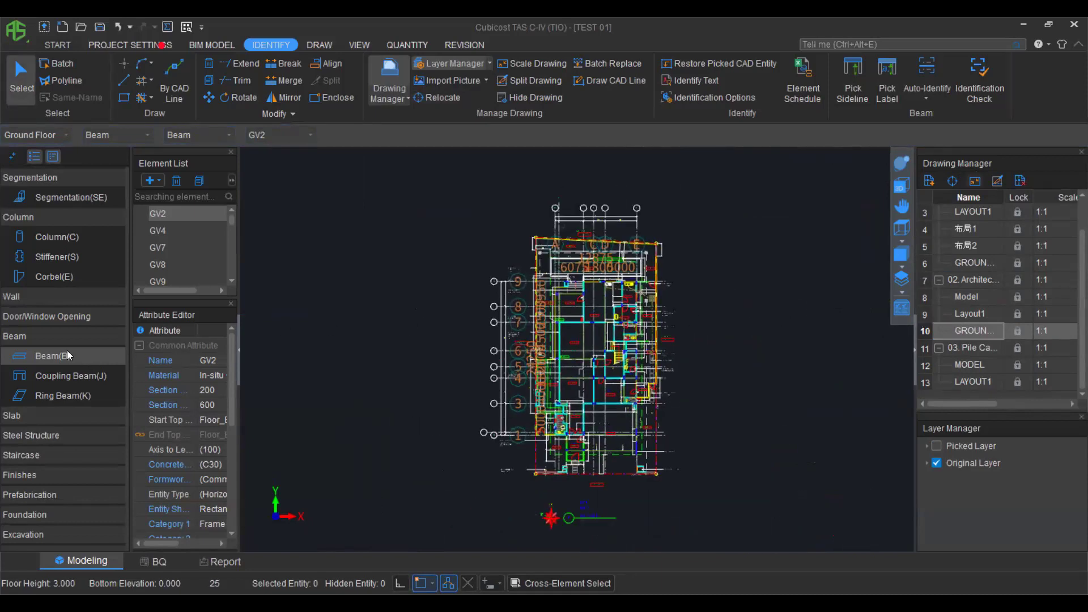
scroll(41, 323, "up", 1)
scroll(37, 334, "down", 1)
Make Wall(W) the active element type.
left_click(42, 300)
left_click(41, 316)
scroll(708, 305, "down", 2)
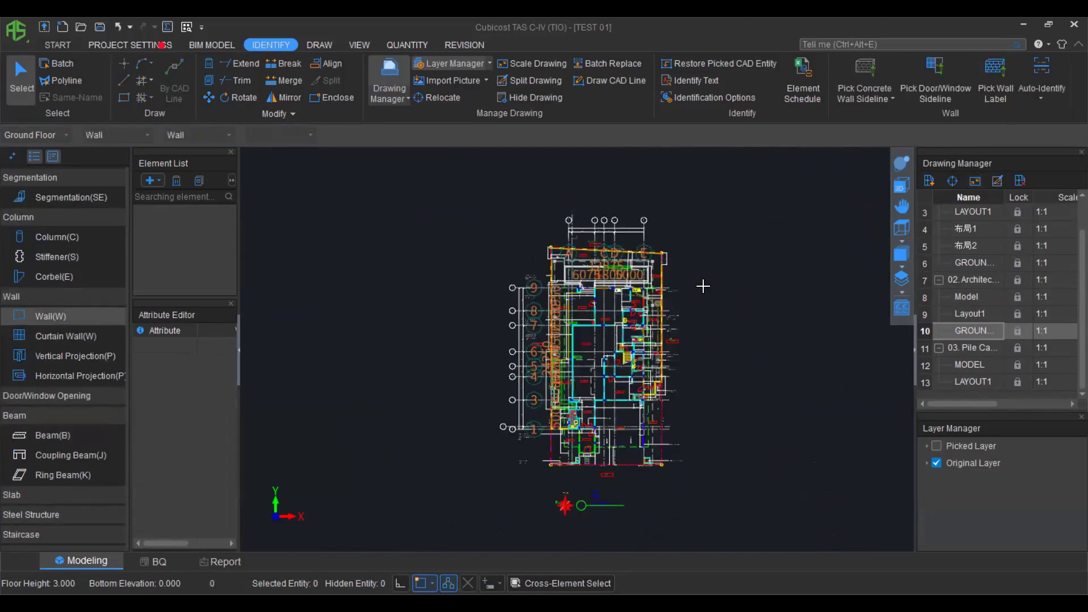
Pick a masonry wall sideline to capture its layer, then clear the picked lines.
scroll(703, 286, "up", 2)
left_click(864, 94)
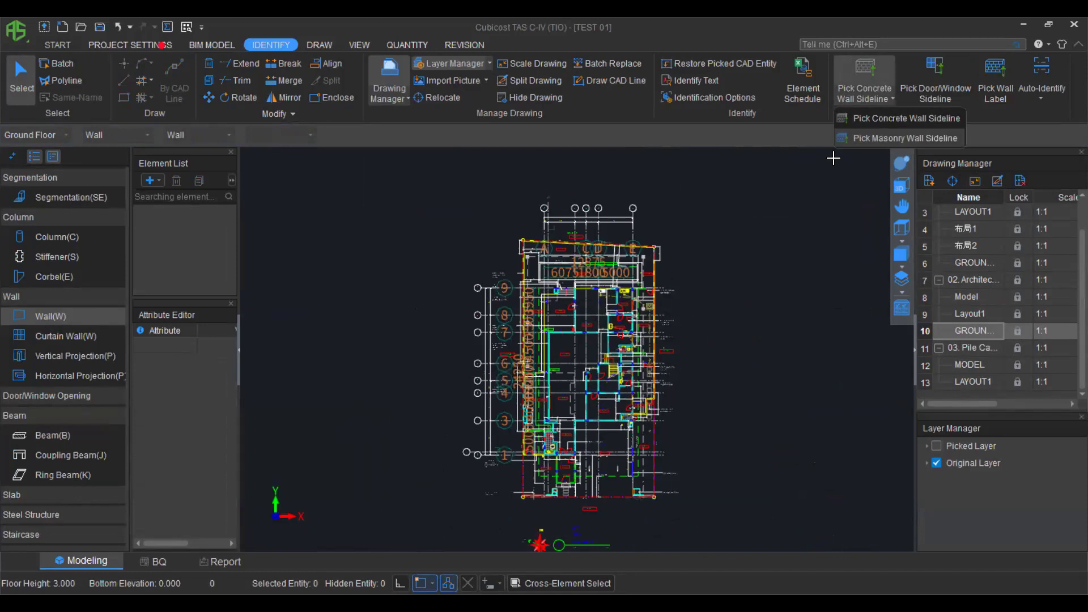
left_click(904, 138)
scroll(533, 299, "up", 3)
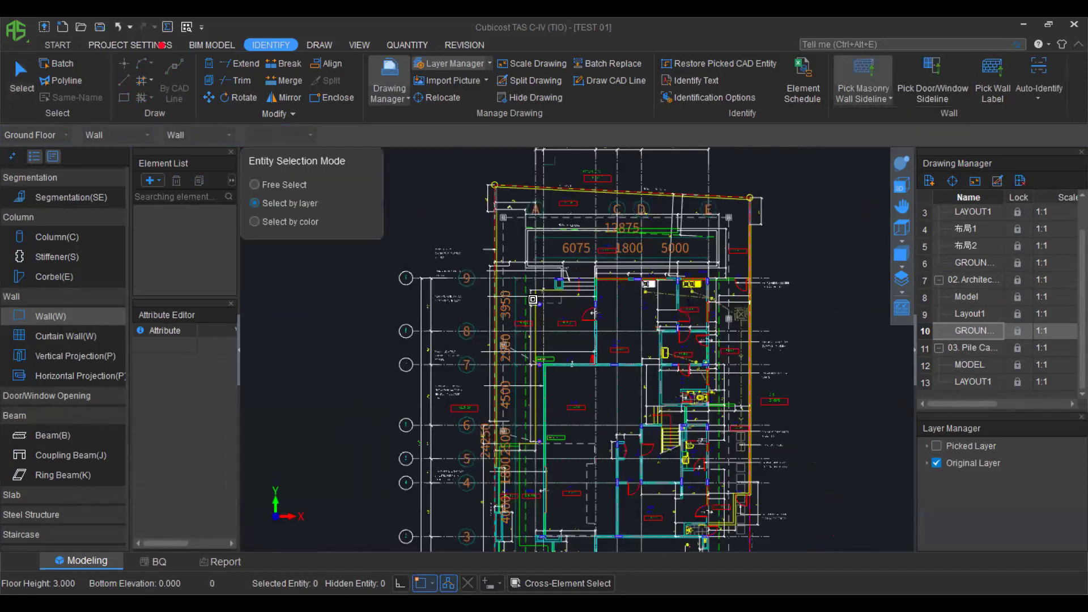
scroll(535, 295, "up", 1)
scroll(534, 385, "up", 1)
scroll(646, 415, "up", 1)
scroll(624, 422, "up", 2)
left_click(636, 411)
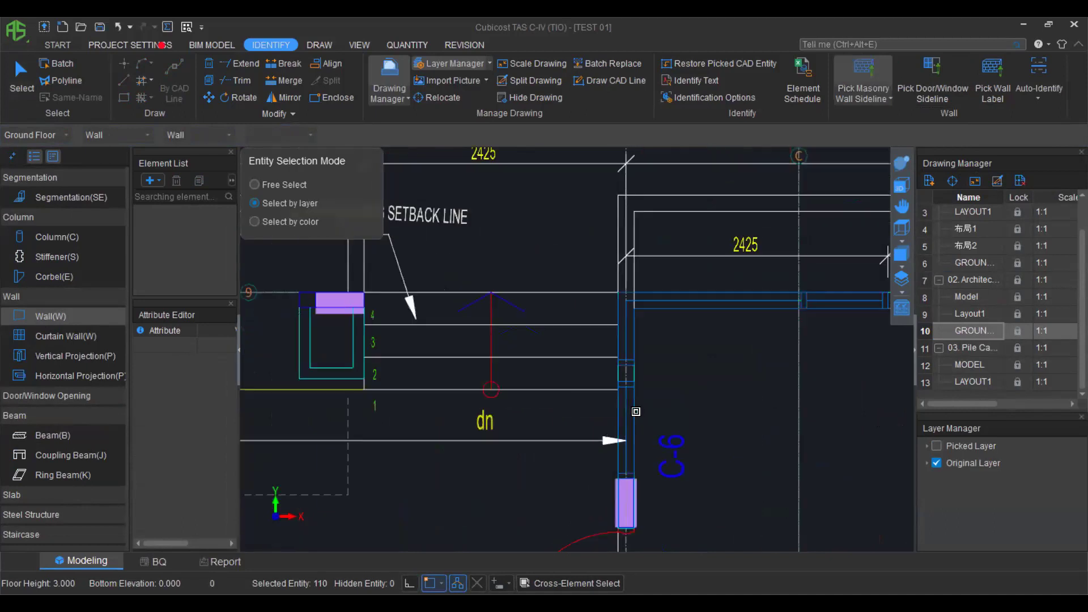
scroll(644, 375, "down", 1)
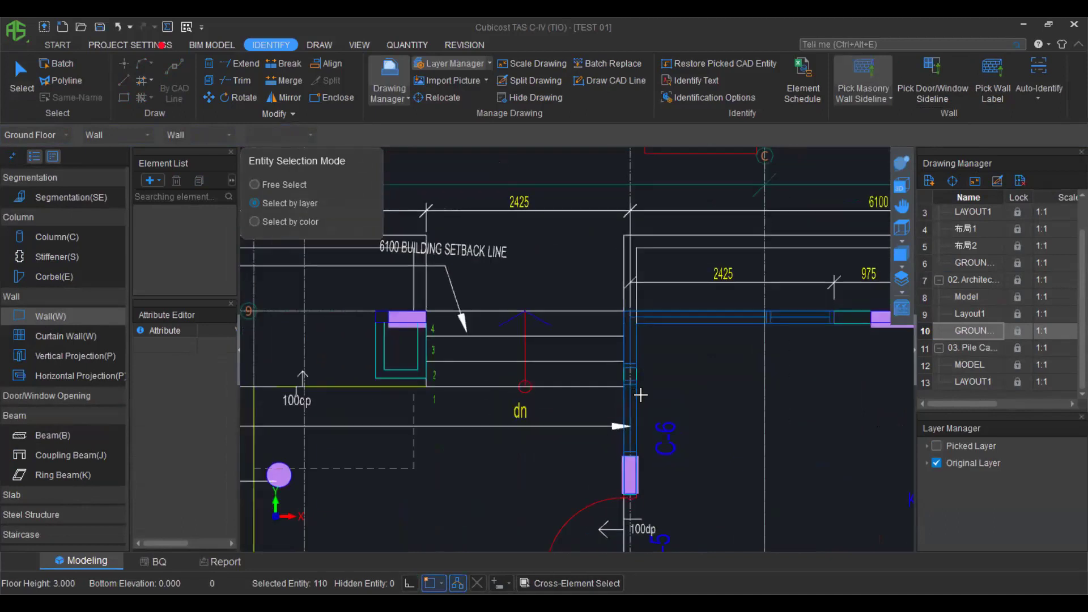
scroll(640, 395, "down", 2)
right_click(641, 395)
Pick another masonry wall line elsewhere in the plan and confirm the wall sideline selection.
scroll(656, 322, "up", 1)
scroll(659, 393, "down", 2)
middle_click_drag(640, 460, 656, 412)
scroll(655, 350, "up", 3)
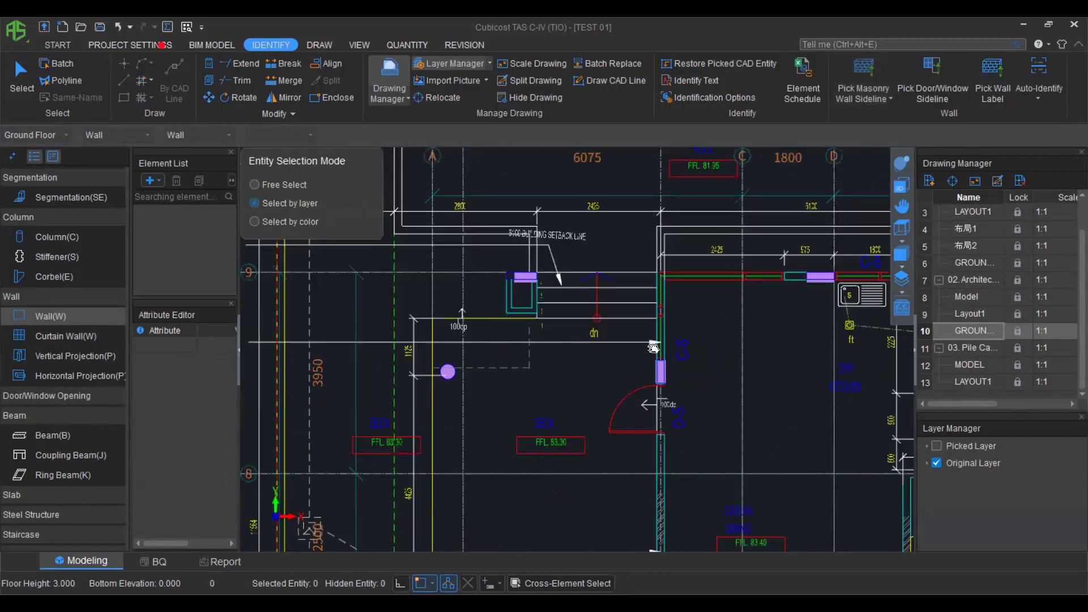
middle_click_drag(653, 348, 648, 267)
scroll(661, 393, "up", 3)
left_click(868, 82)
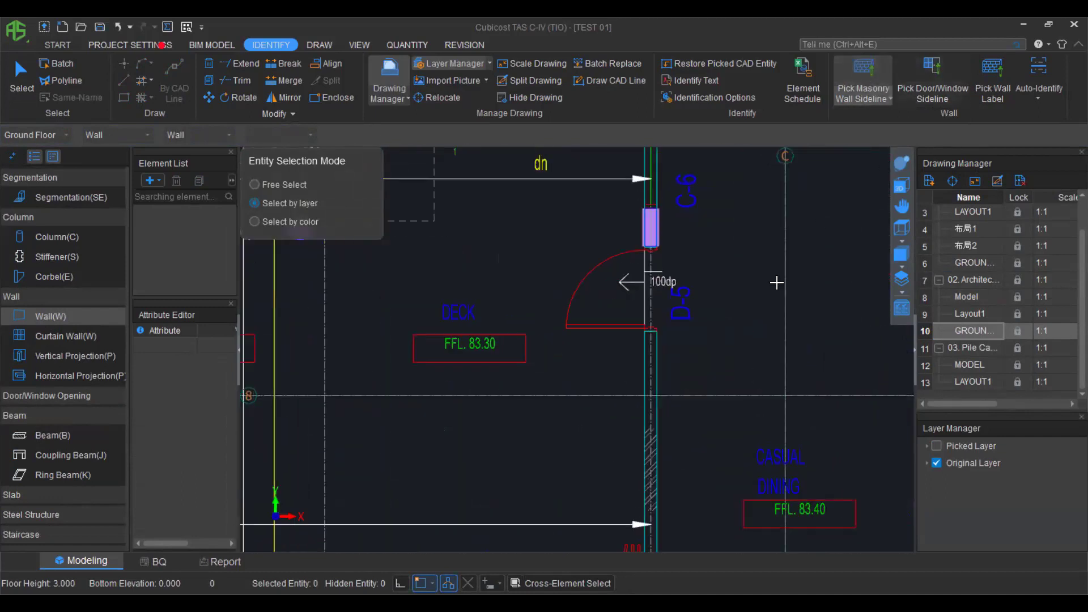
left_click(656, 357)
scroll(693, 337, "down", 1)
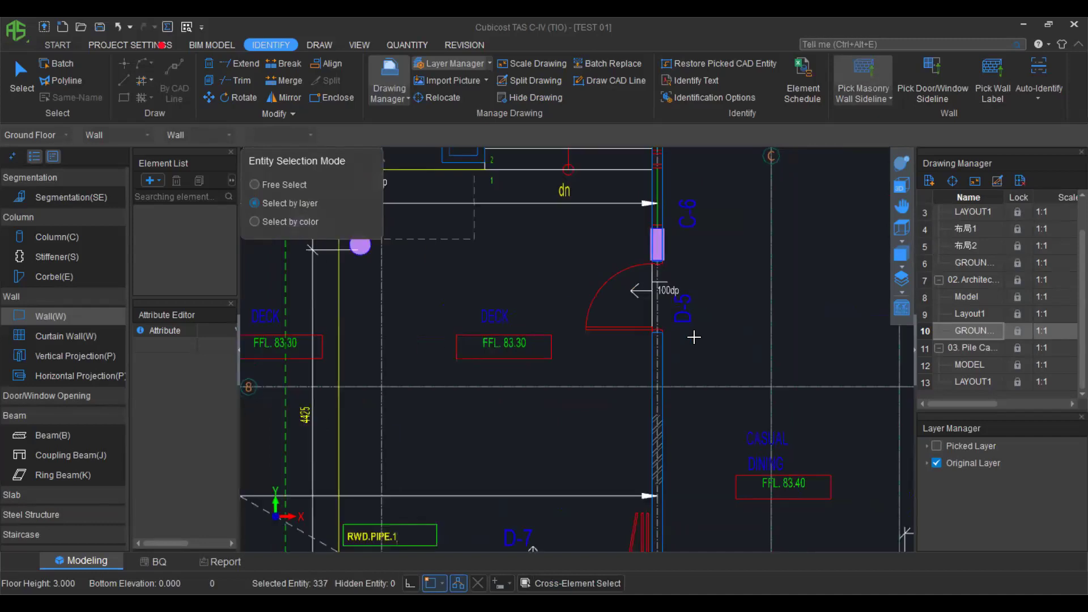
scroll(694, 337, "down", 1)
right_click(718, 322)
scroll(718, 321, "down", 4)
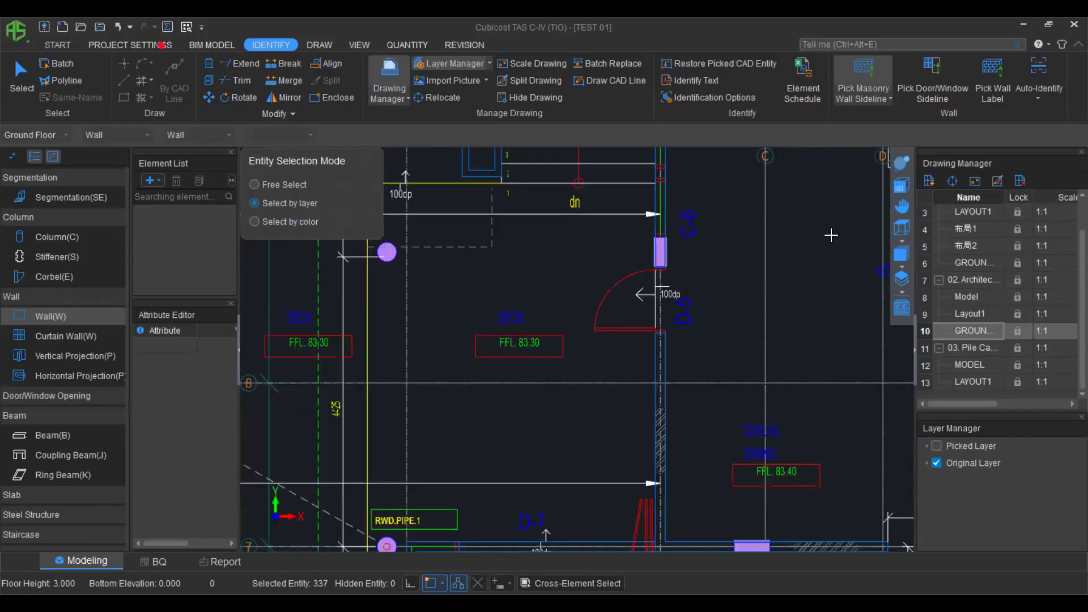
Try picking door and window sidelines, then cancel the pick.
left_click(926, 78)
scroll(679, 242, "up", 5)
scroll(680, 242, "up", 1)
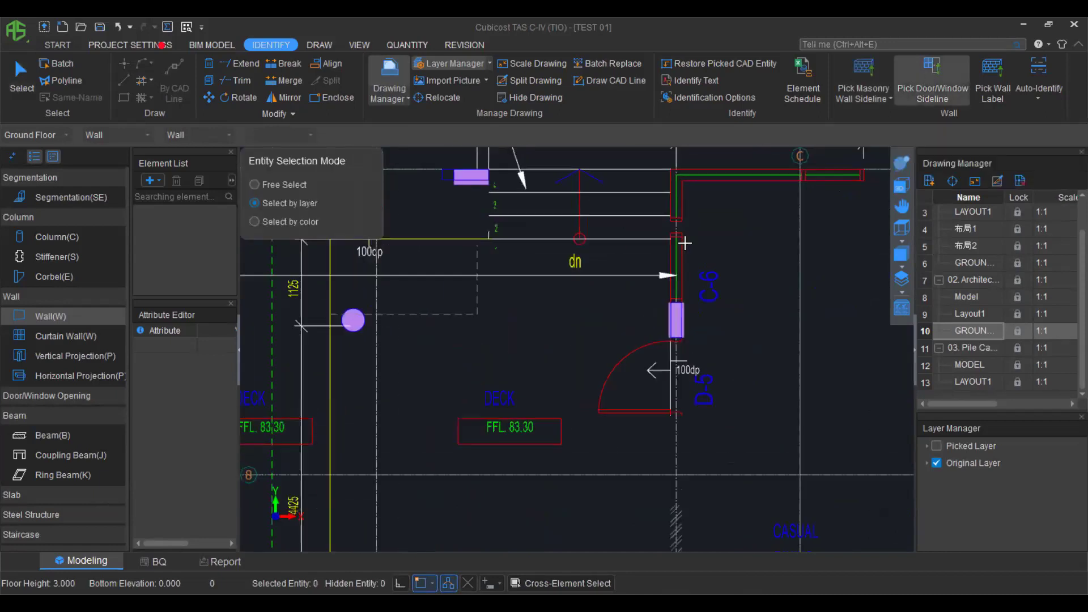
right_click(685, 244)
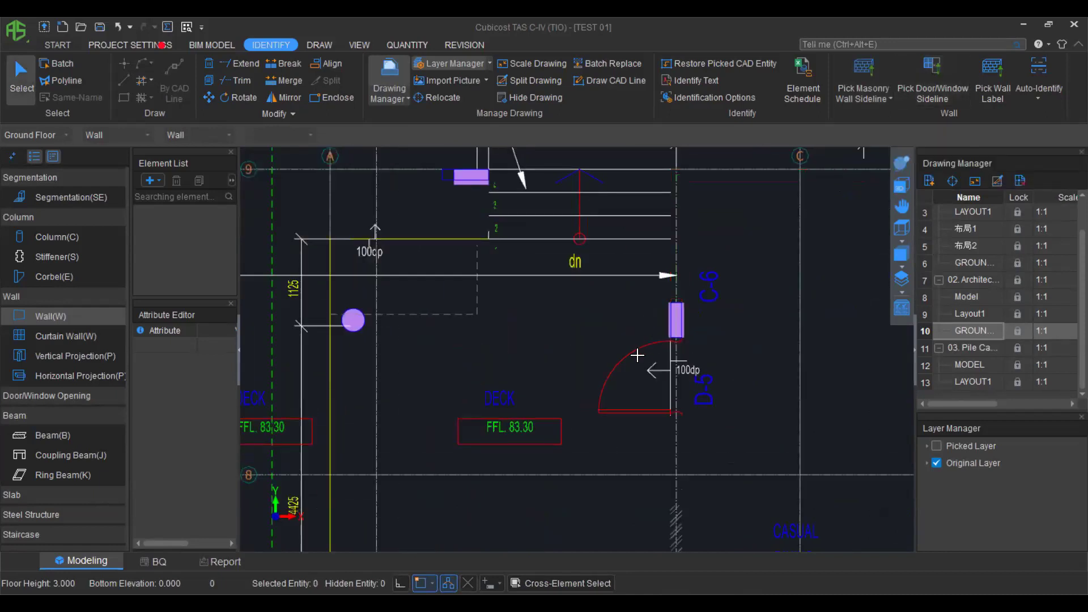
left_click(935, 72)
right_click(584, 327)
scroll(584, 326, "down", 3)
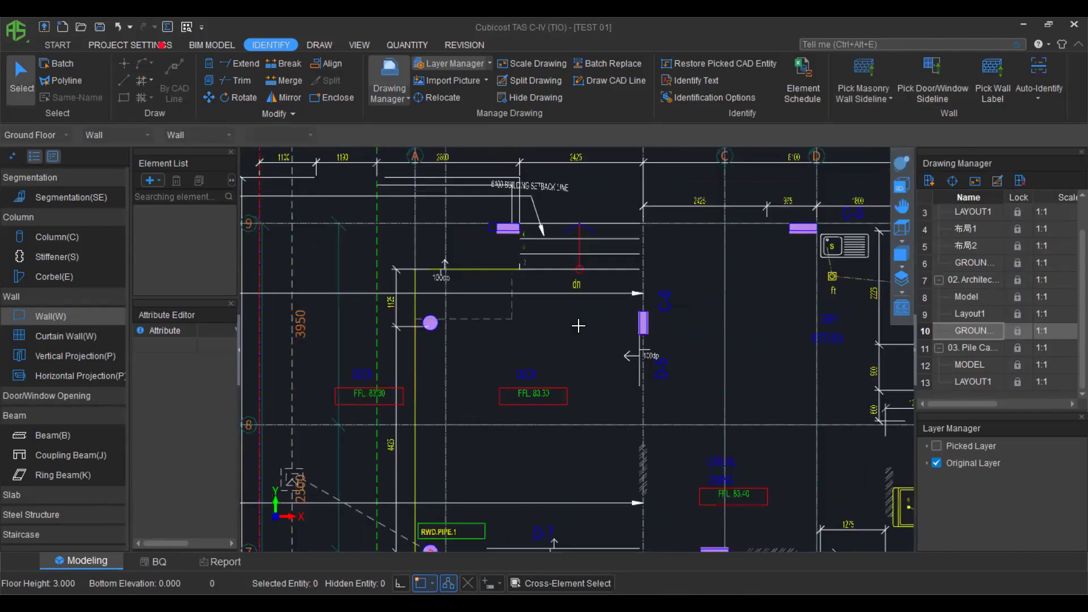
scroll(716, 312, "down", 2)
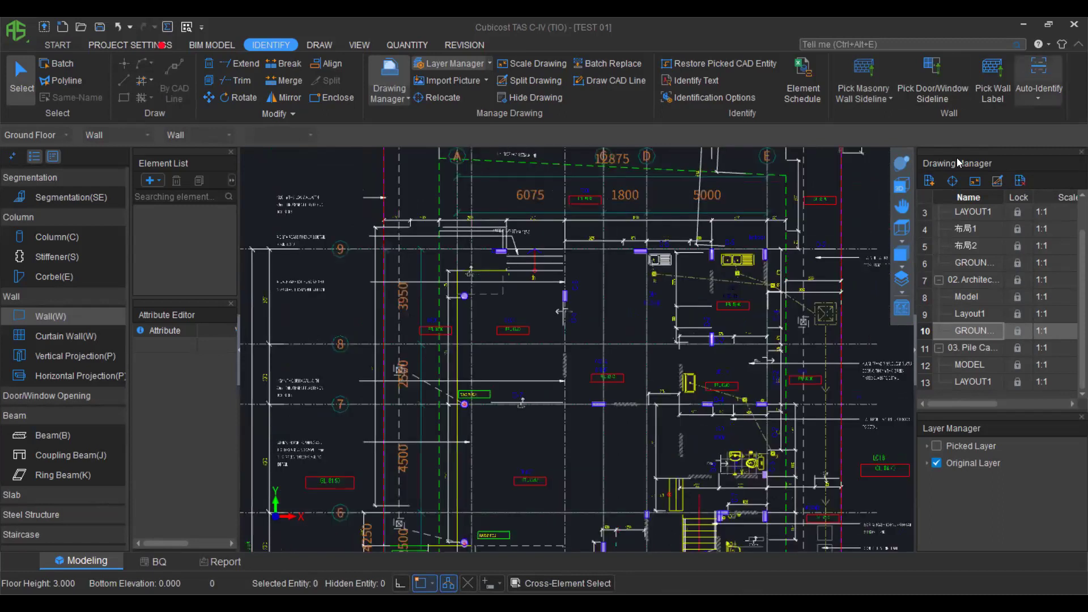
Auto-identify the walls as MSwall-60 to MSwall-180 and return to the flat plan view.
left_click(896, 176)
left_click_drag(644, 448, 614, 343)
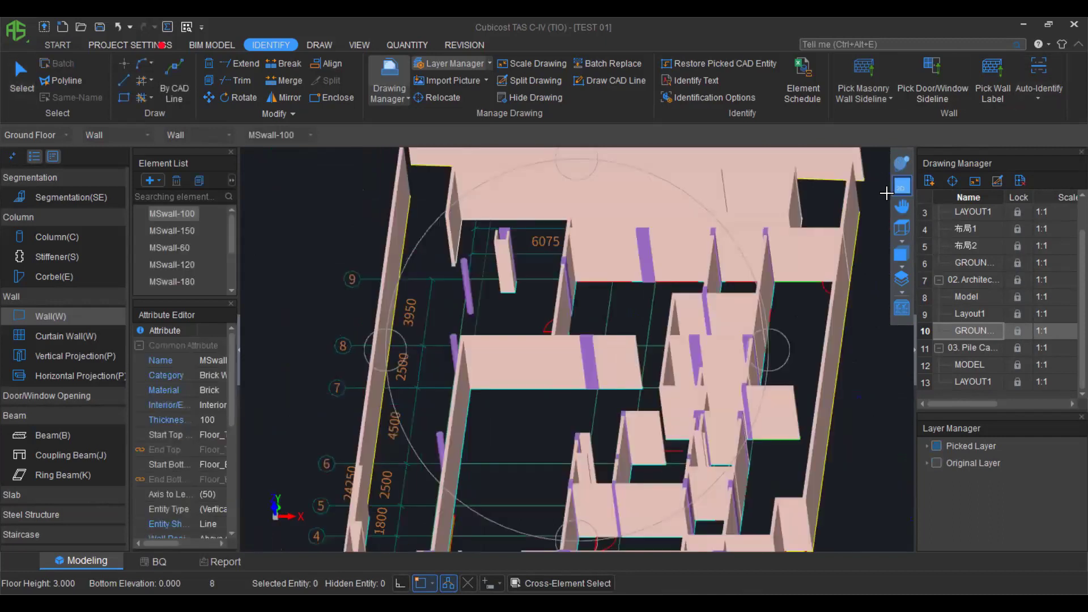
left_click(901, 185)
scroll(611, 362, "down", 3)
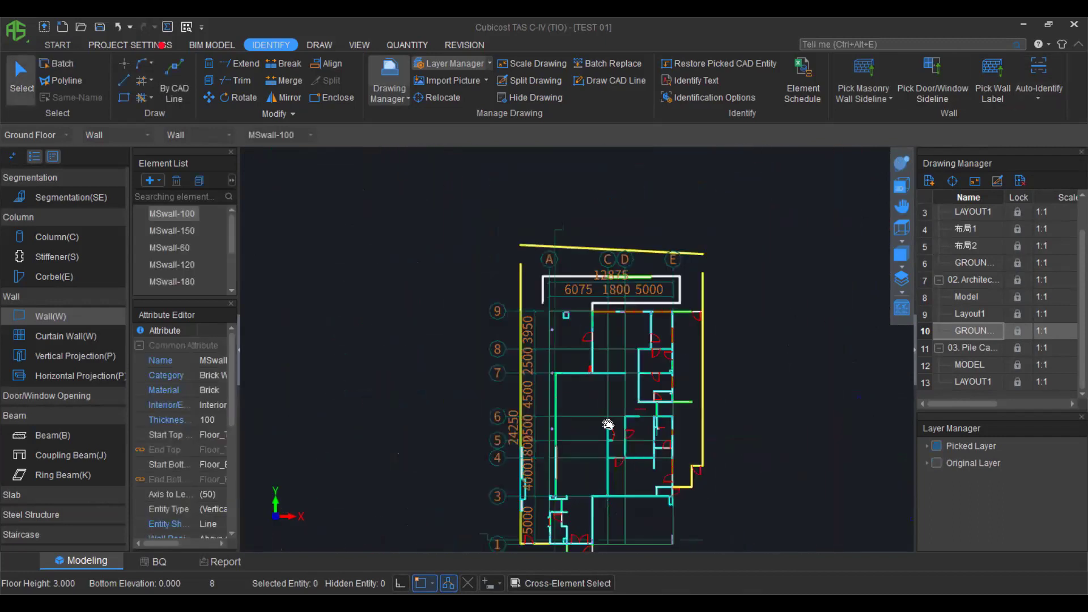
Show the architectural drawing, hide all modelled elements, and switch to the Door element.
double_click(989, 282)
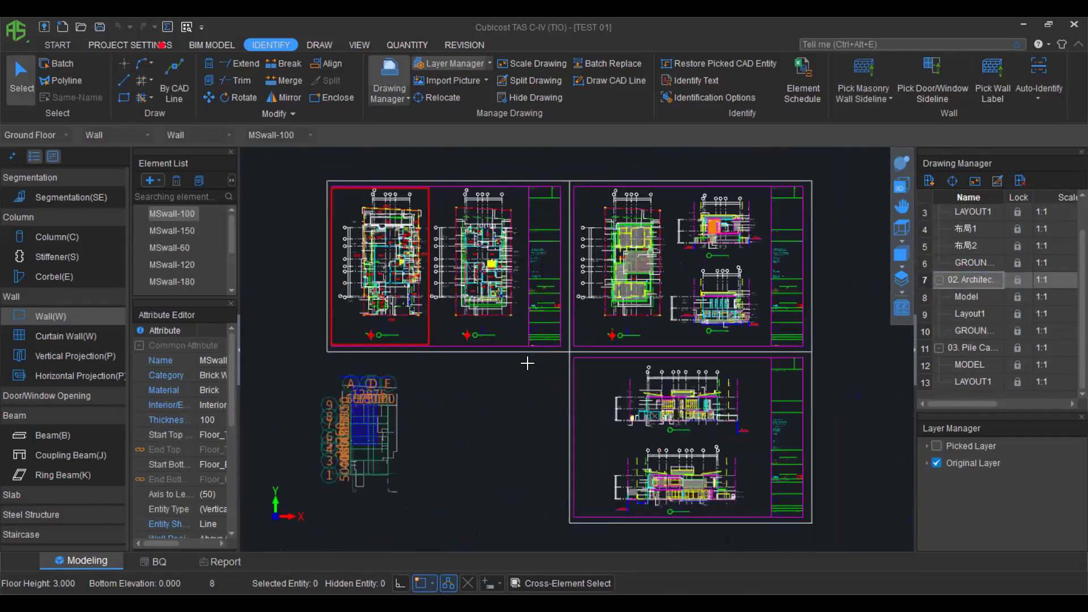
left_click(894, 313)
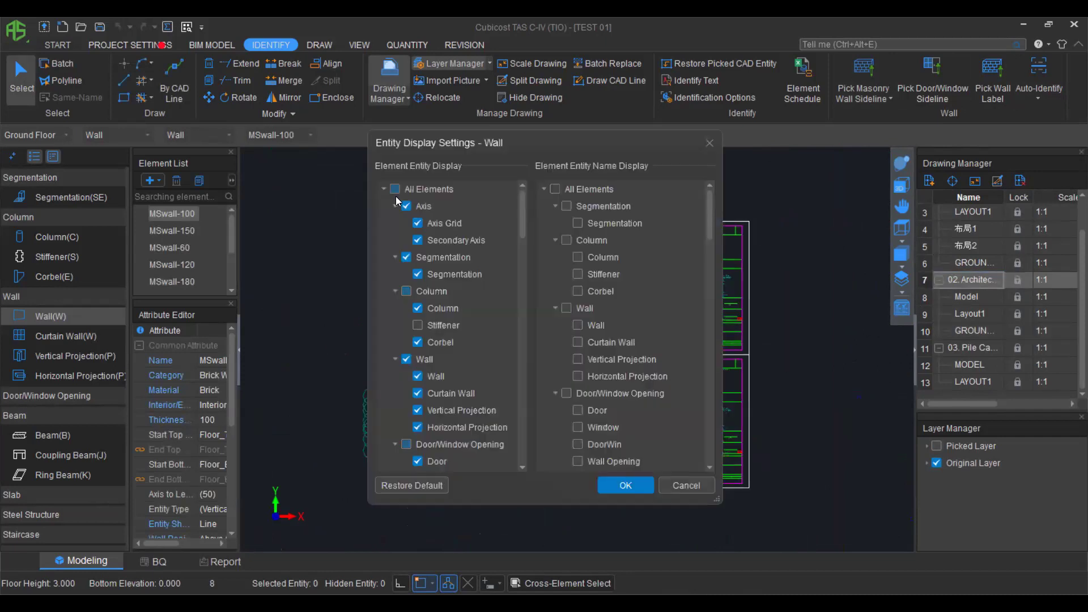
left_click(394, 189)
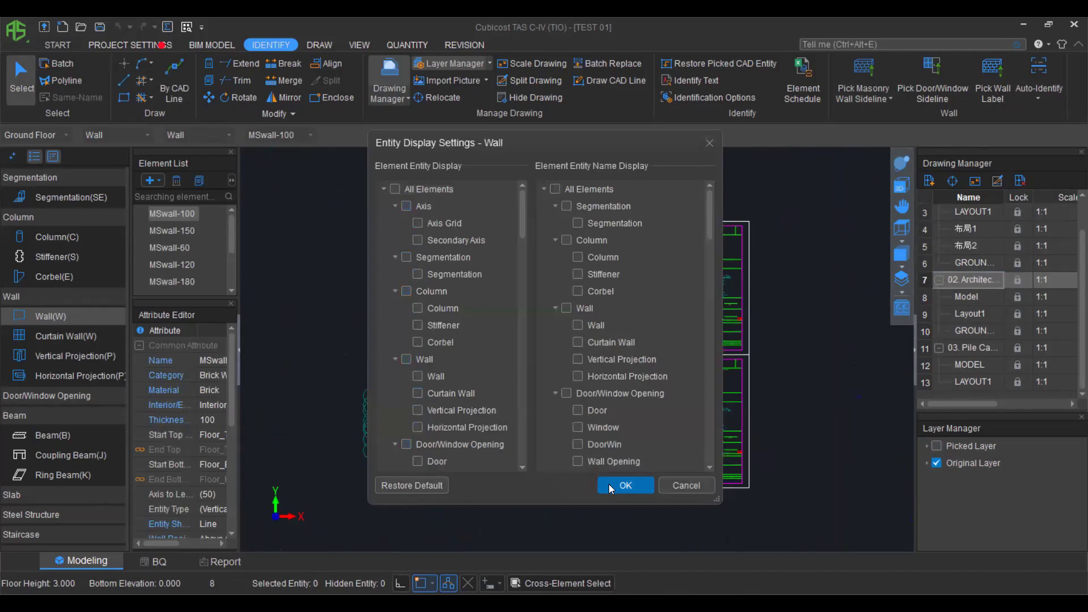
left_click(624, 485)
scroll(68, 433, "down", 5)
scroll(20, 391, "up", 2)
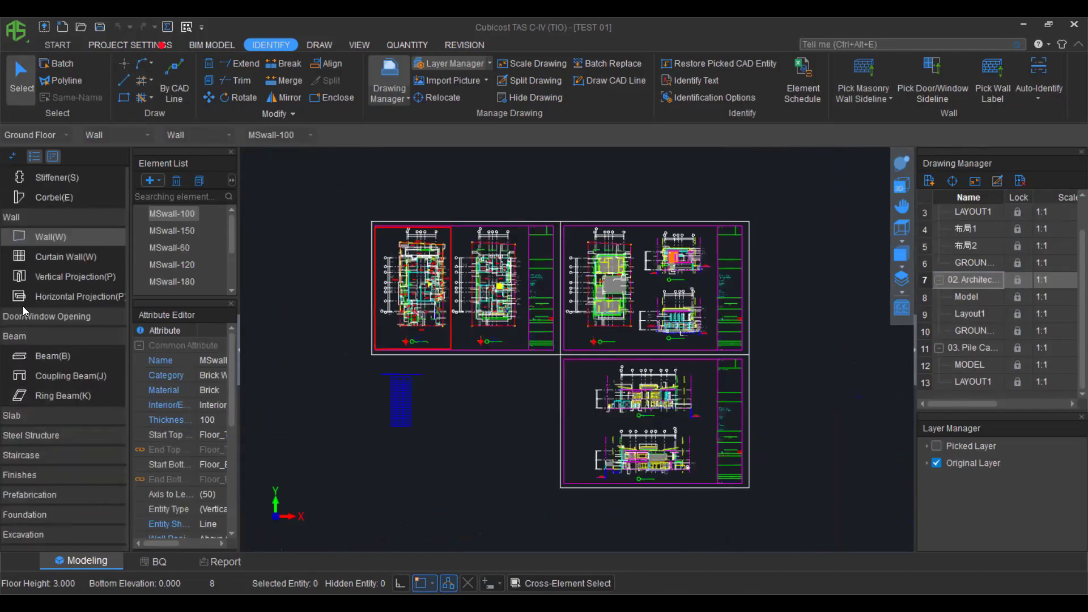
left_click(32, 321)
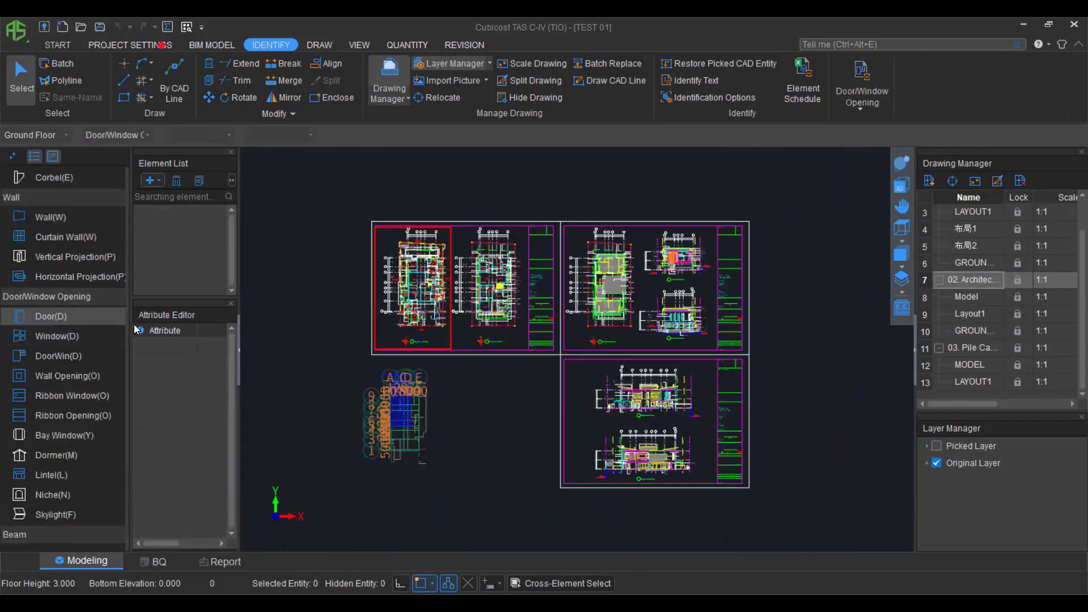
left_click(902, 308)
left_click(396, 189)
left_click(626, 485)
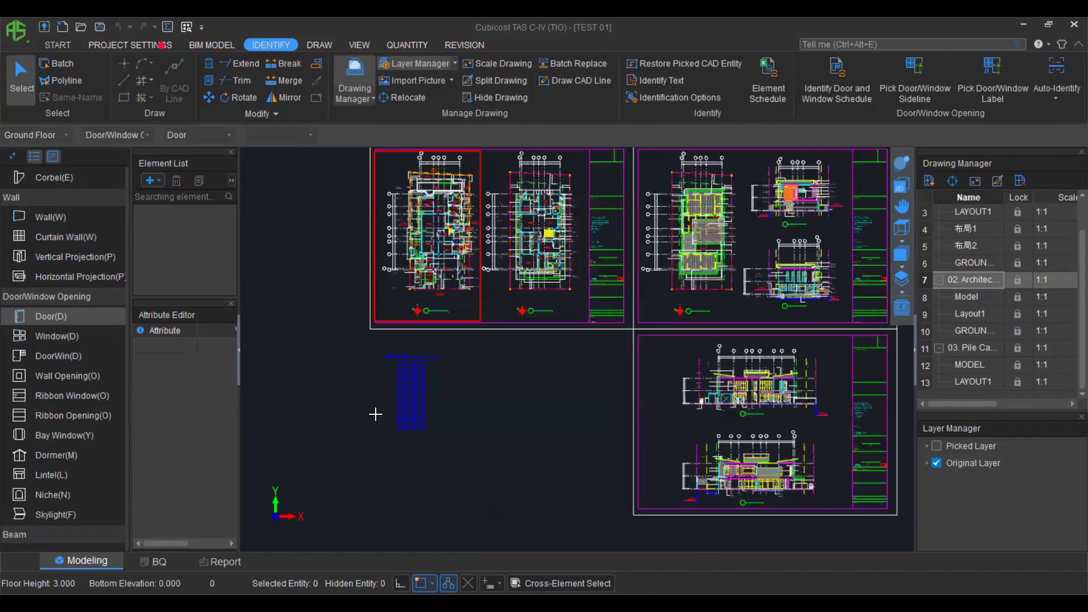
scroll(376, 414, "up", 5)
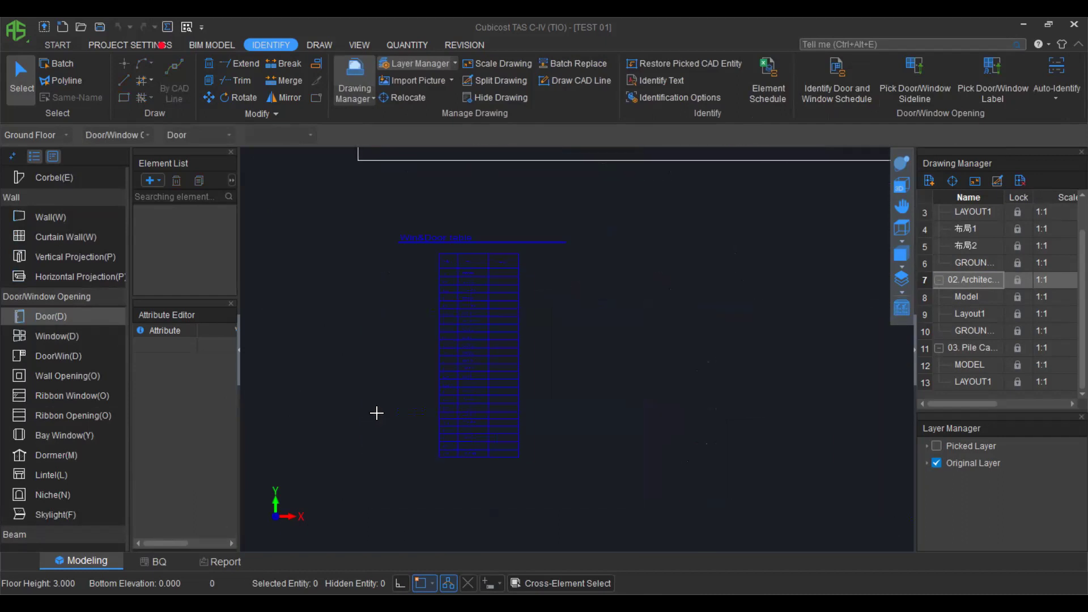
Identify the door/window schedule table, creating 9 door and 15 window types such as D-1 1200×2400.
left_click(835, 78)
scroll(434, 284, "up", 2)
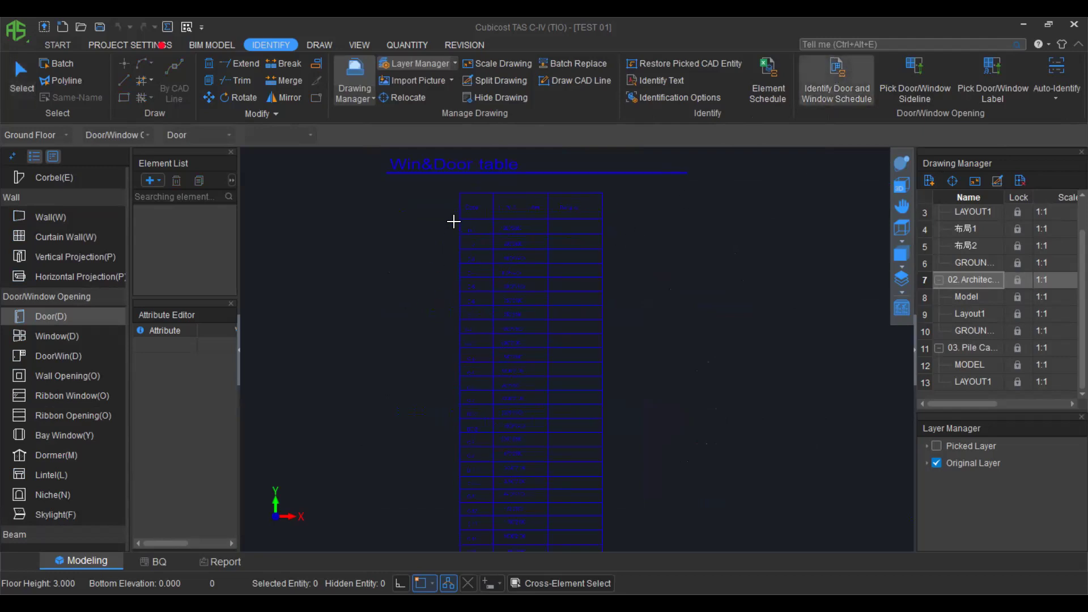
scroll(541, 366, "down", 1)
left_click(529, 437)
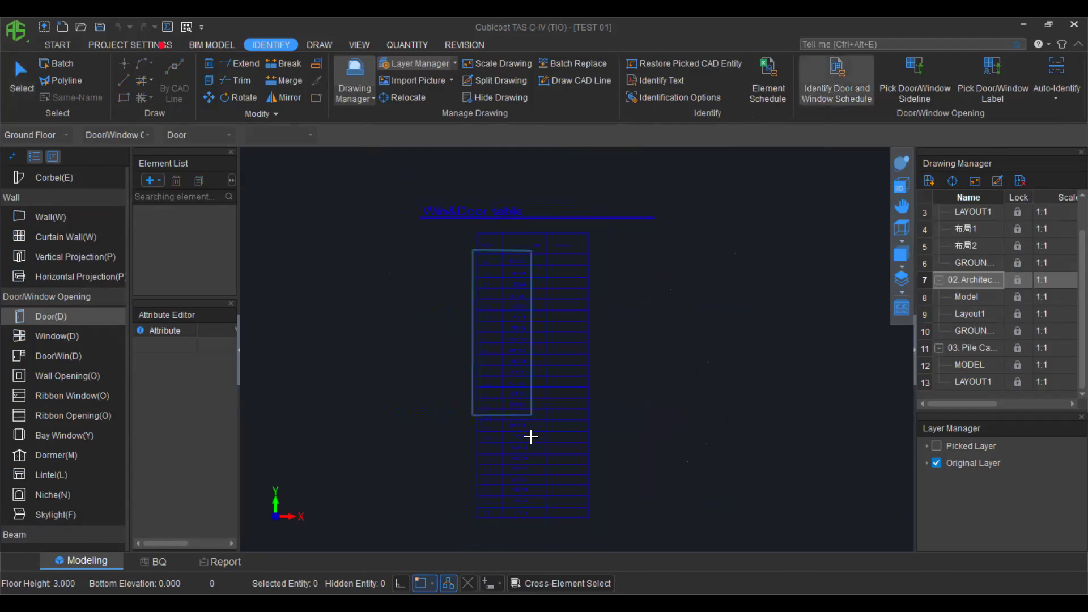
left_click(553, 519)
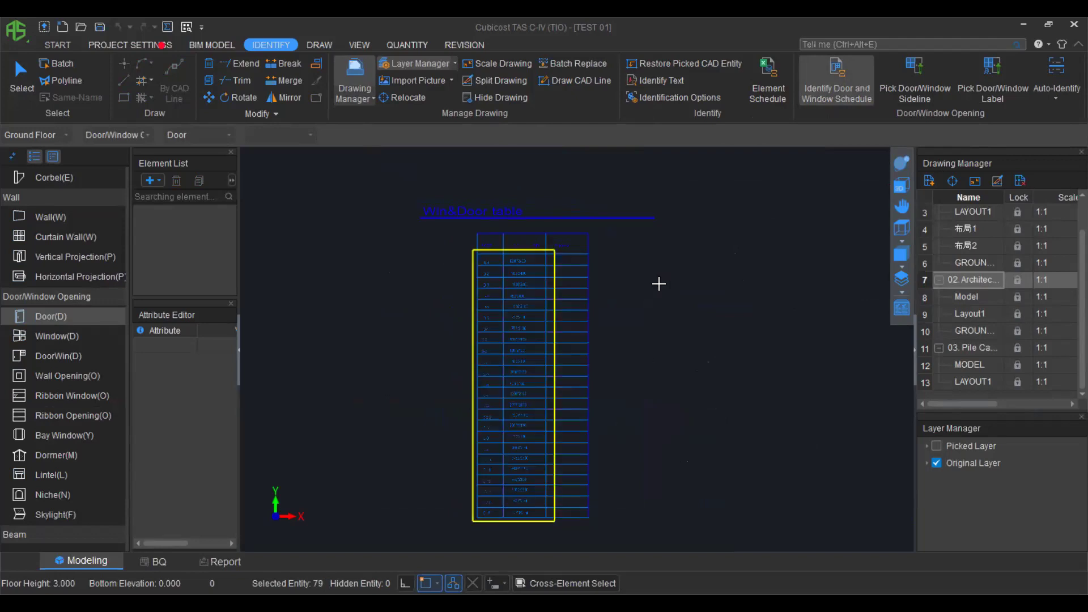
right_click(454, 310)
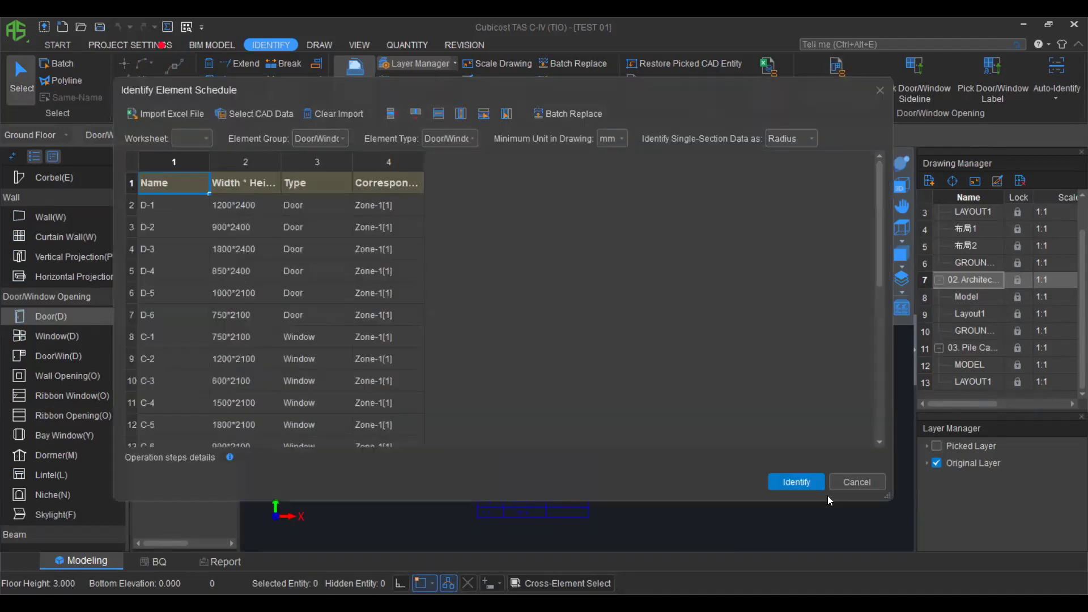
left_click(797, 483)
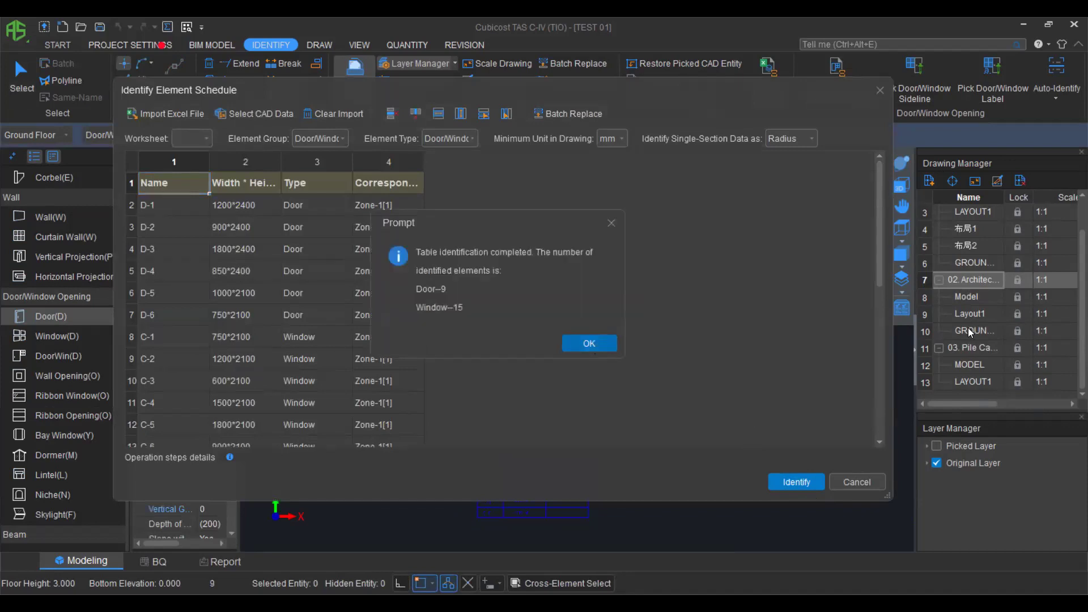
key("Return")
Pick the door/window label layer in the ground floor plan to place the openings.
left_click(909, 309)
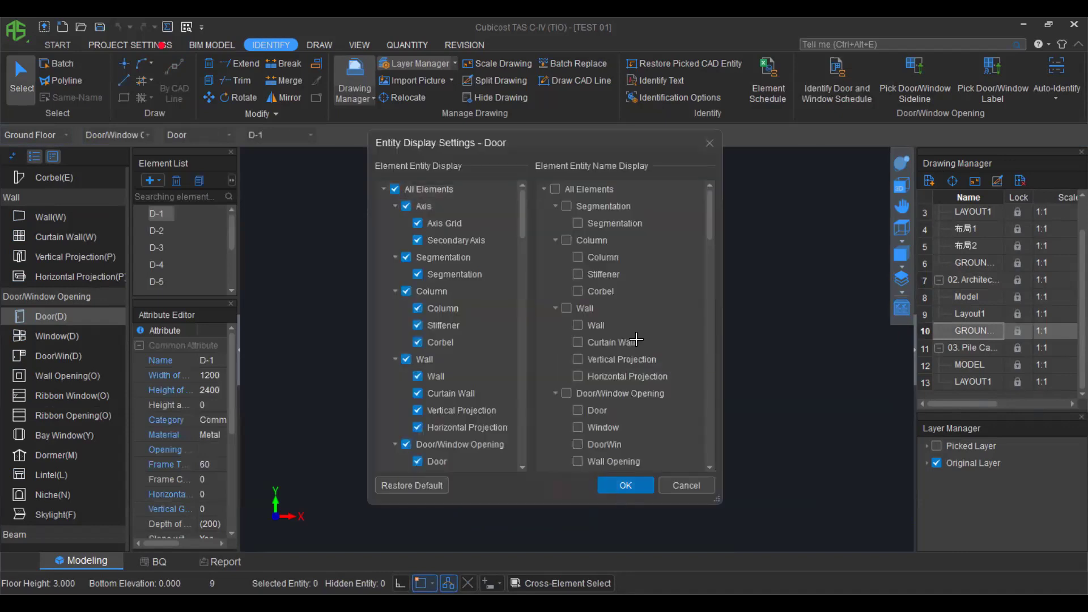
key("Return")
scroll(757, 265, "up", 2)
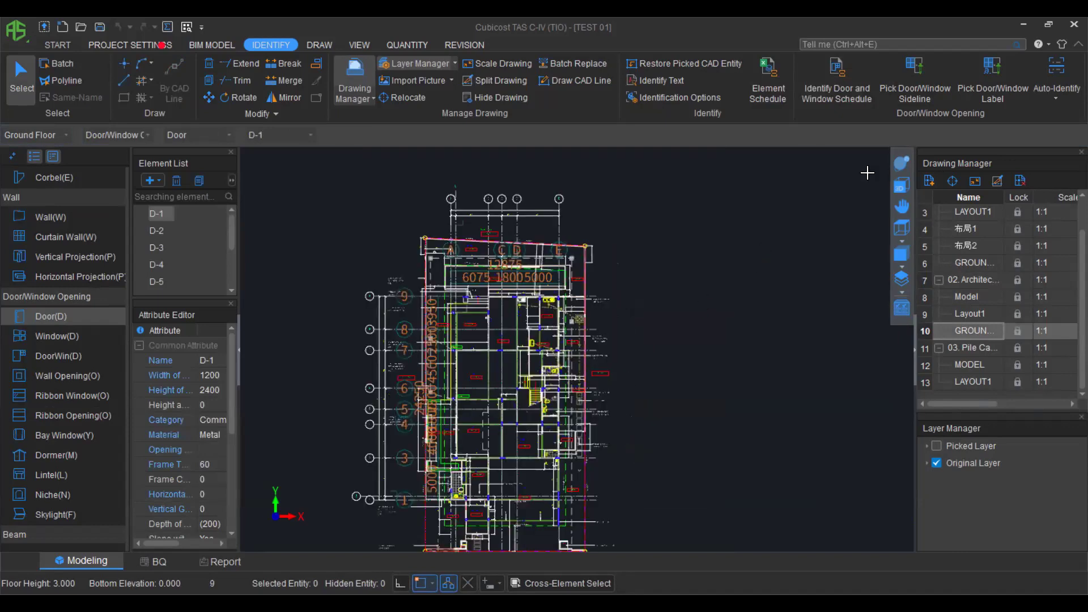
scroll(838, 239, "down", 1)
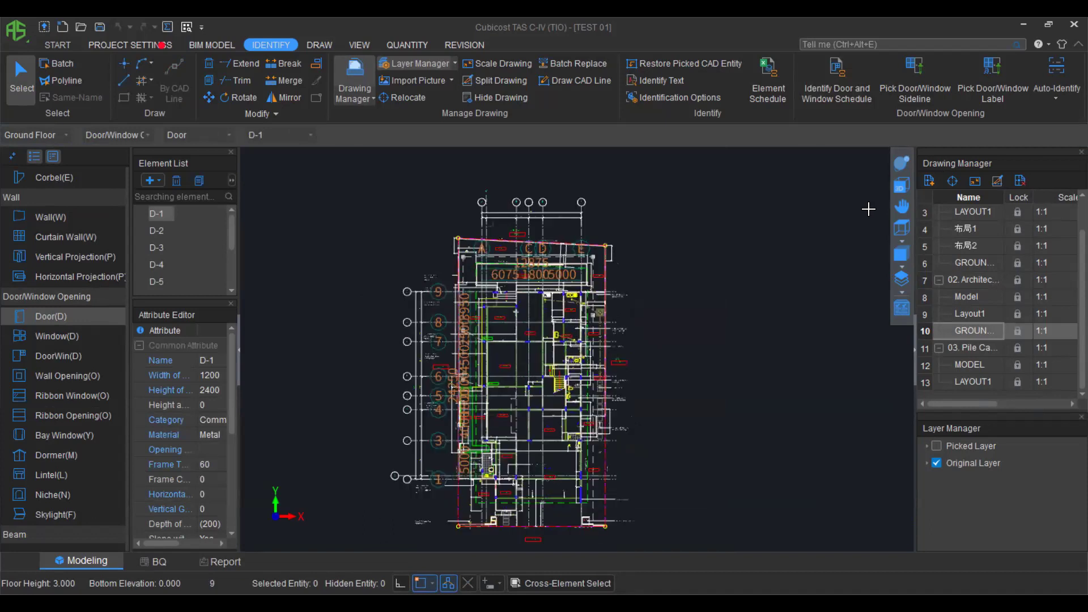
left_click(916, 78)
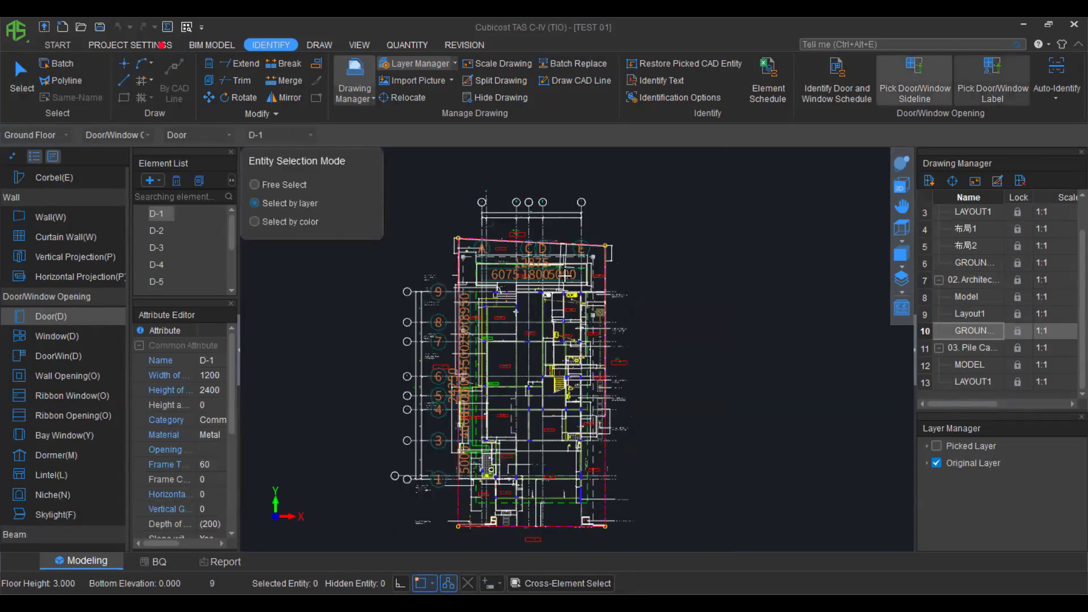
scroll(515, 316, "up", 2)
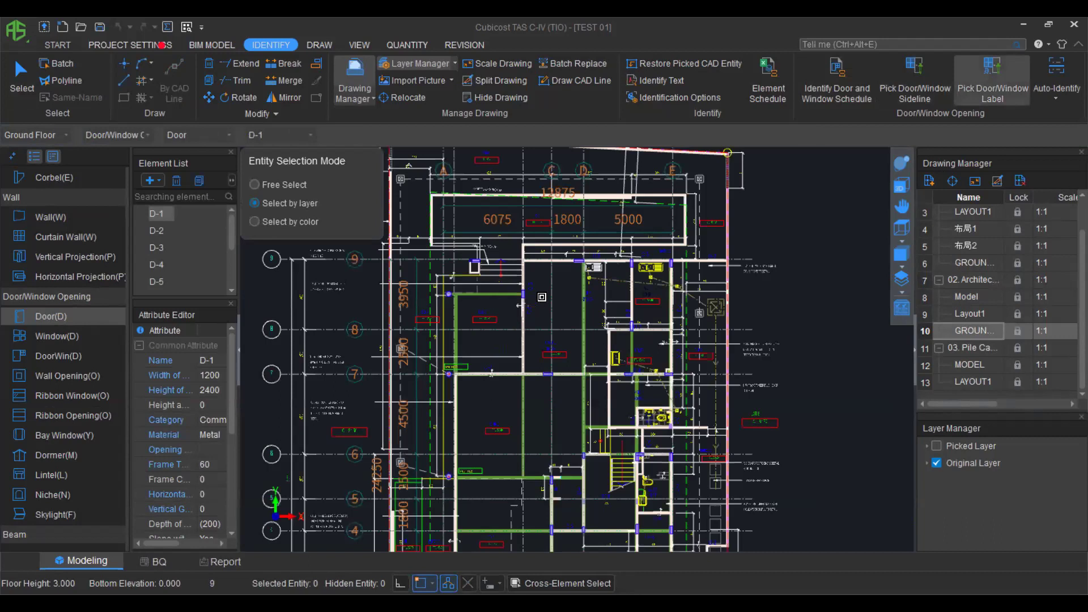
scroll(522, 318, "up", 3)
left_click(542, 297)
right_click(483, 352)
scroll(483, 352, "down", 2)
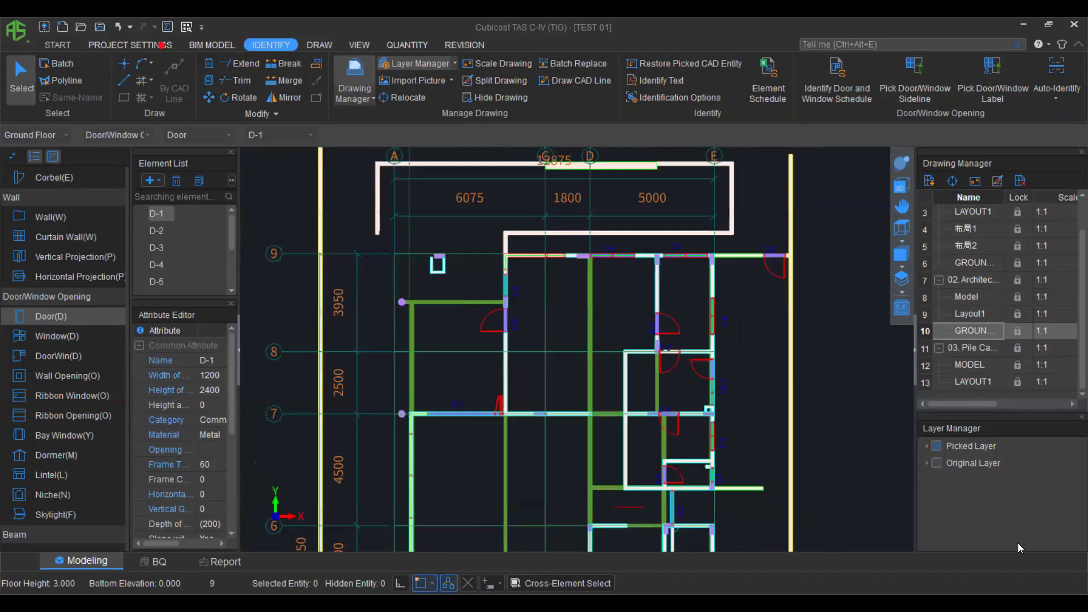
Switch to 3D and orbit to check the door and window openings in the walls.
left_click(901, 186)
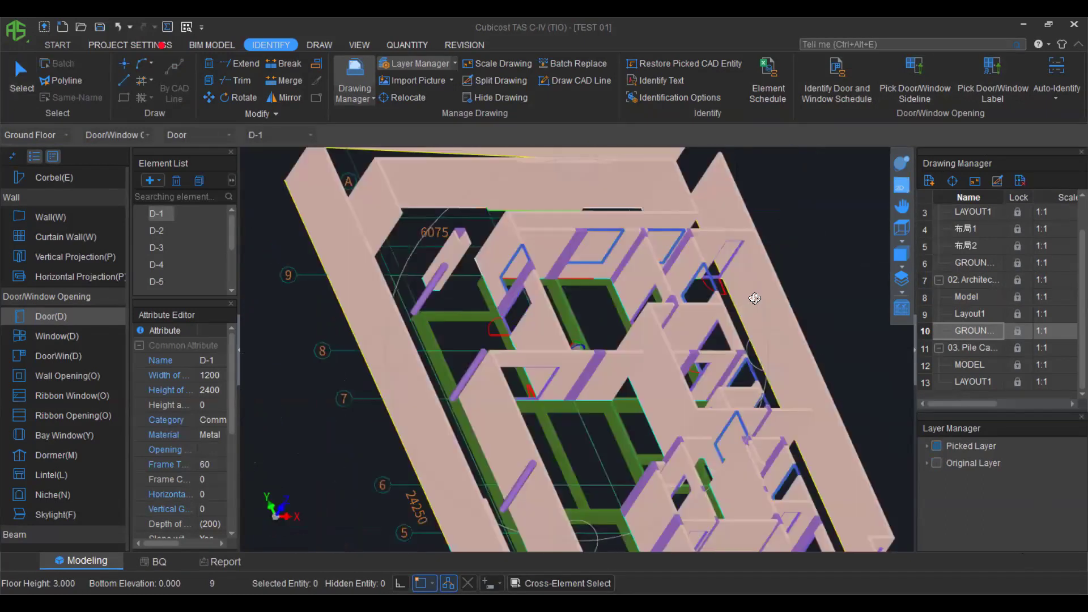
left_click_drag(605, 369, 536, 289)
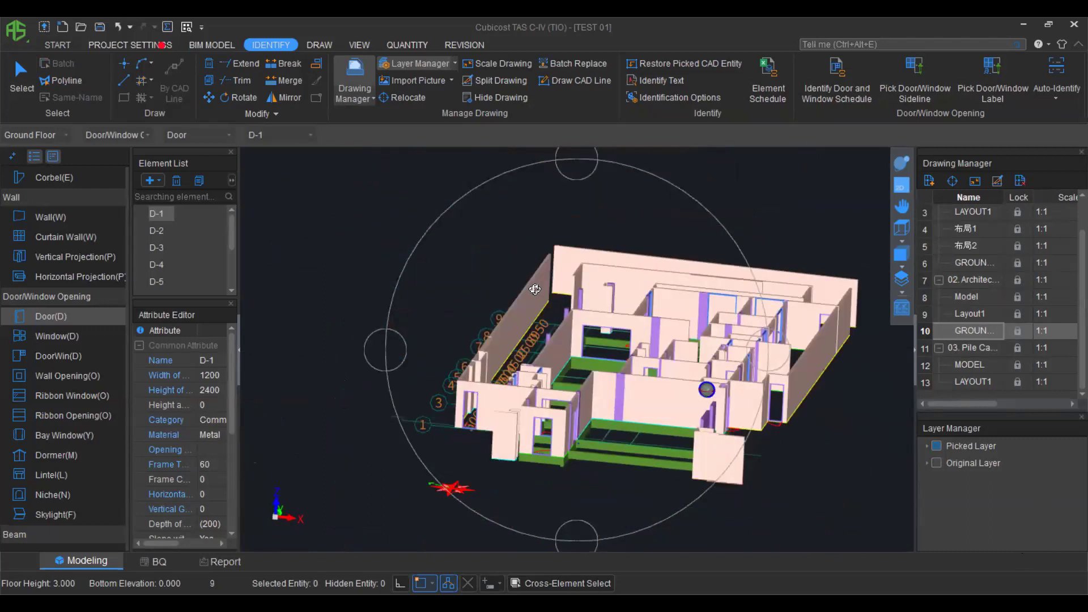
left_click_drag(644, 282, 676, 271)
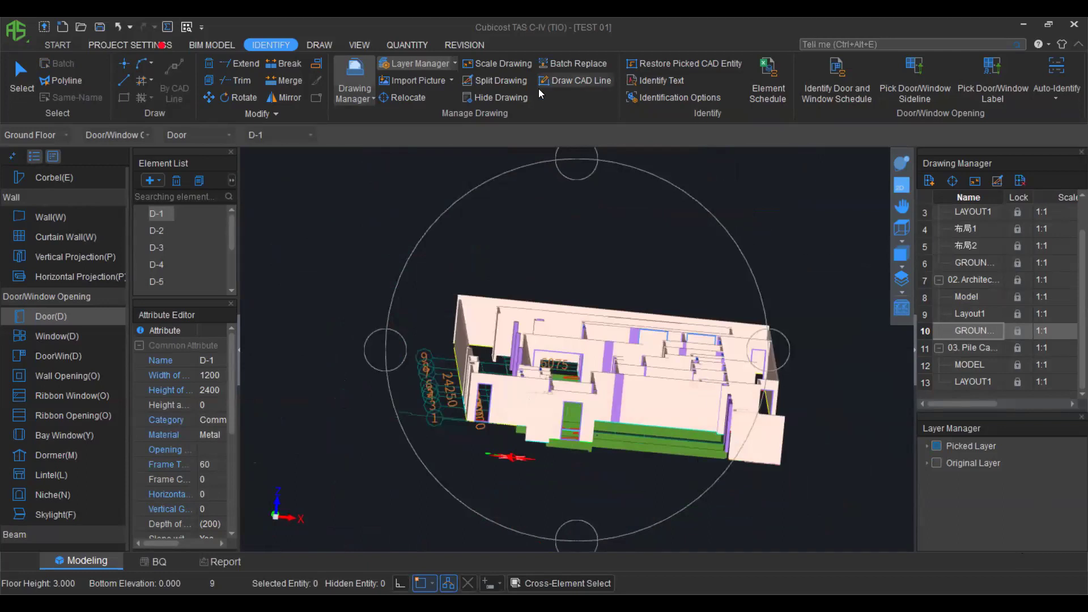
In Floor Settings, set the Ground Floor and 1st Floor heights to 4.000 m.
left_click(127, 38)
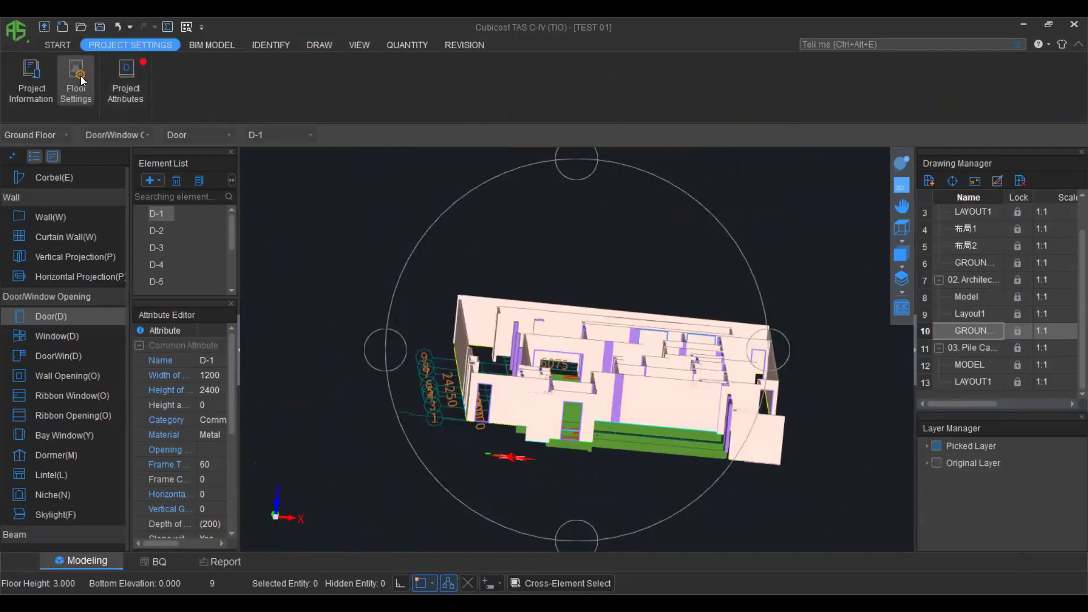
left_click(80, 80)
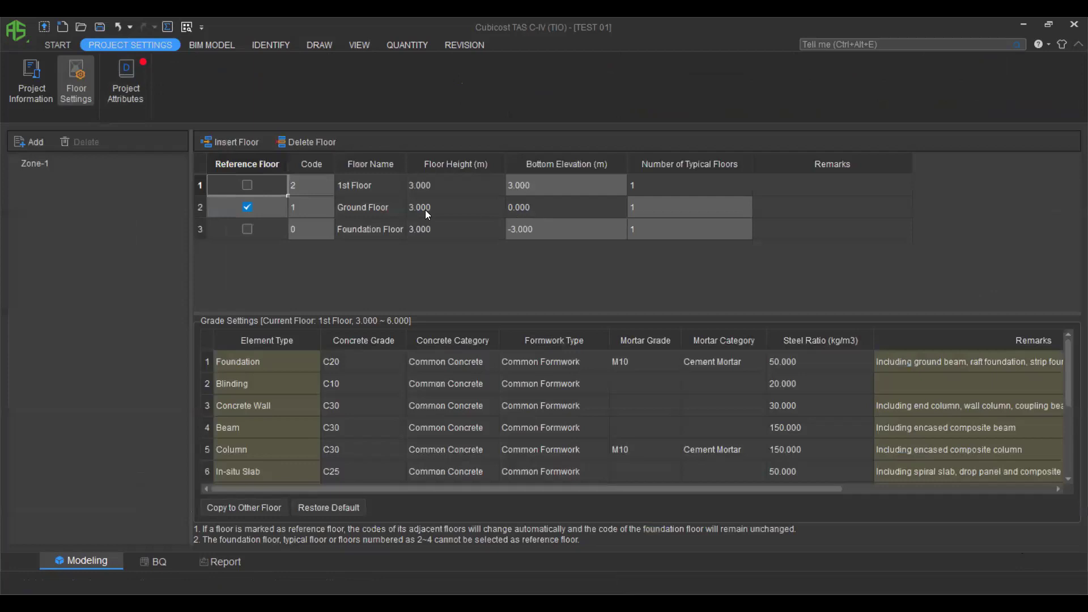
left_click(454, 206)
left_click(429, 206)
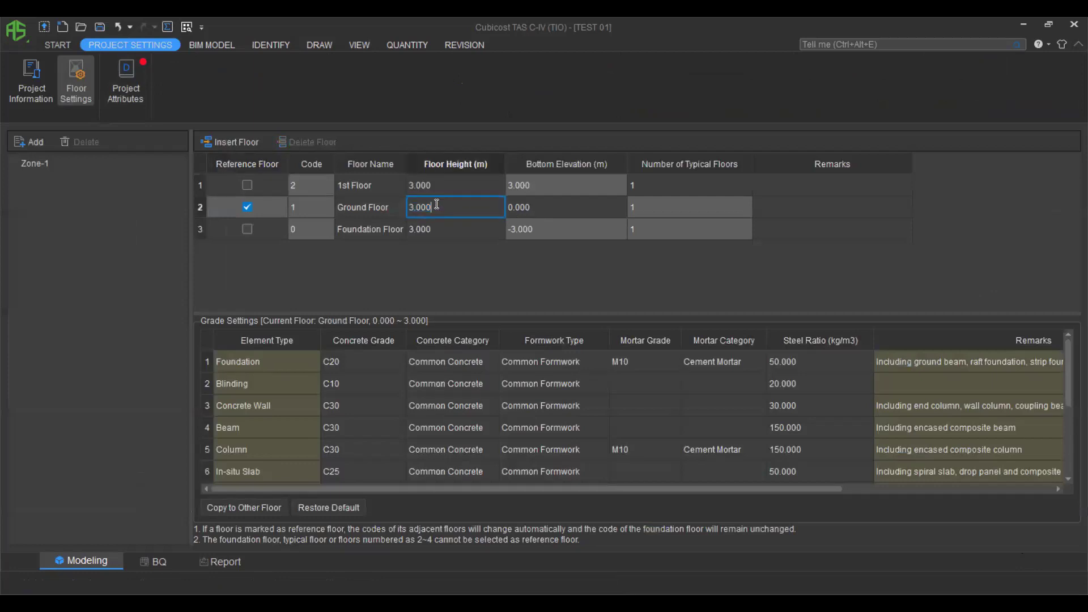
type("40")
type(".0")
left_click(440, 186)
type("4.0")
left_click(296, 284)
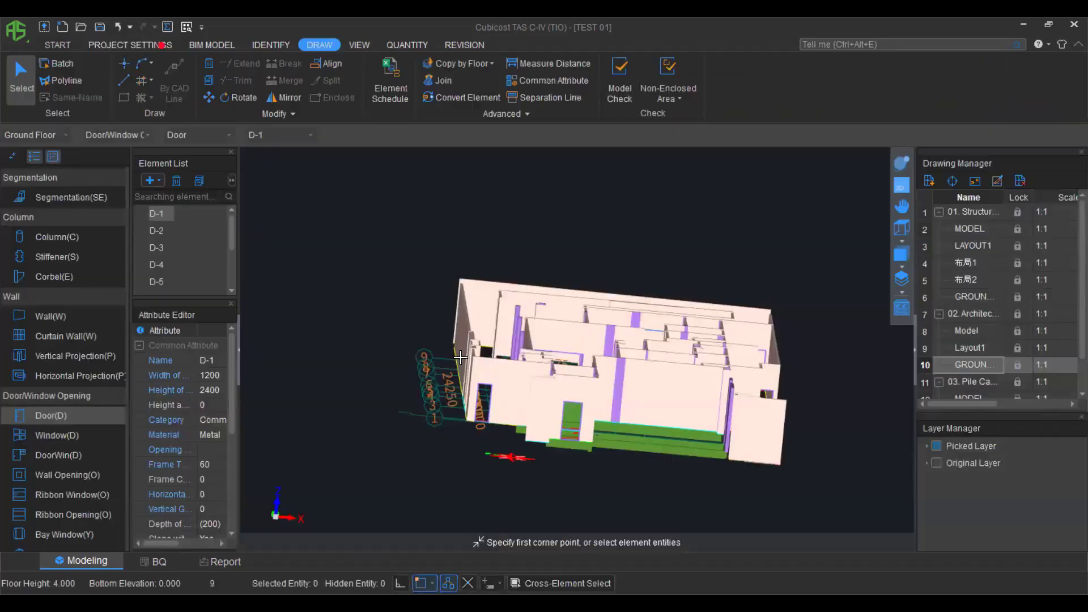
Briefly orbit the model in 3D, then return to the flat plan view.
left_click(901, 163)
scroll(610, 370, "up", 3)
left_click_drag(610, 371, 570, 339)
scroll(610, 340, "up", 5)
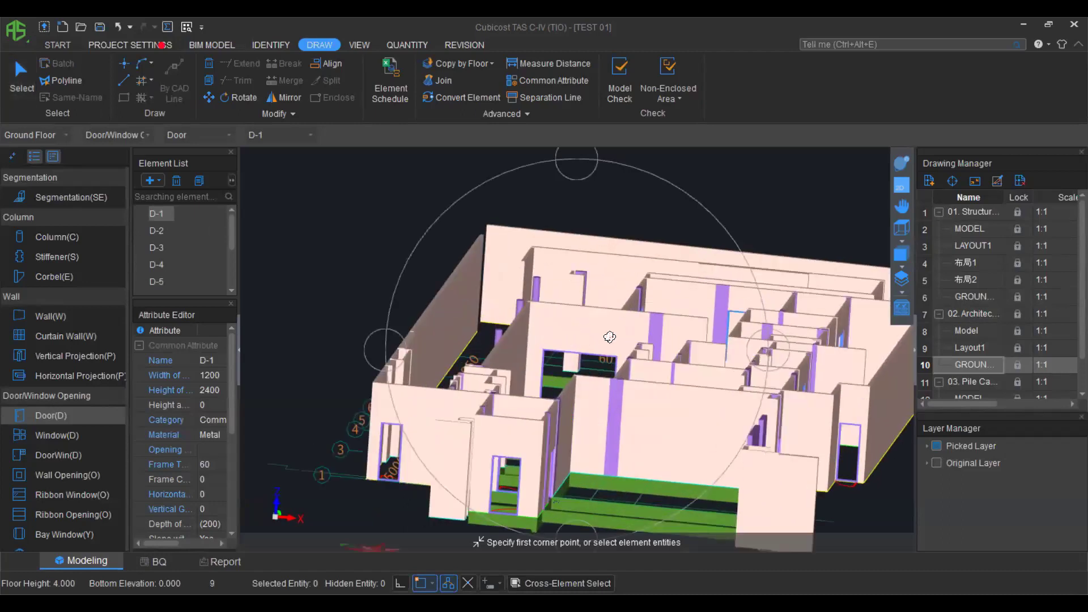
left_click(901, 185)
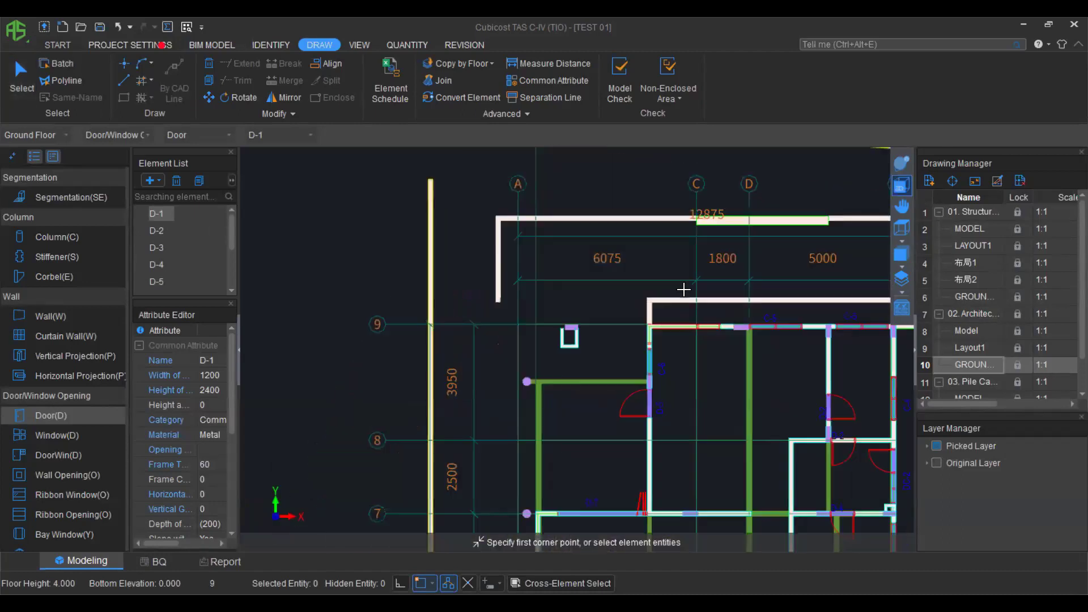
scroll(650, 287, "down", 4)
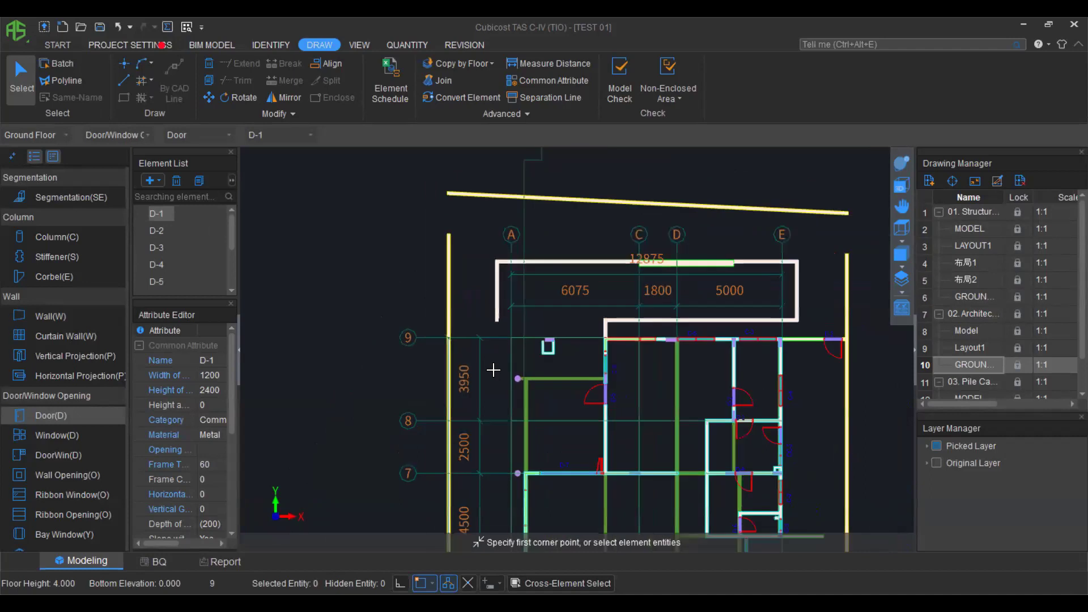
Show the original CAD layers and open the structural GROUND FLOOR PLAN drawing.
left_click(937, 463)
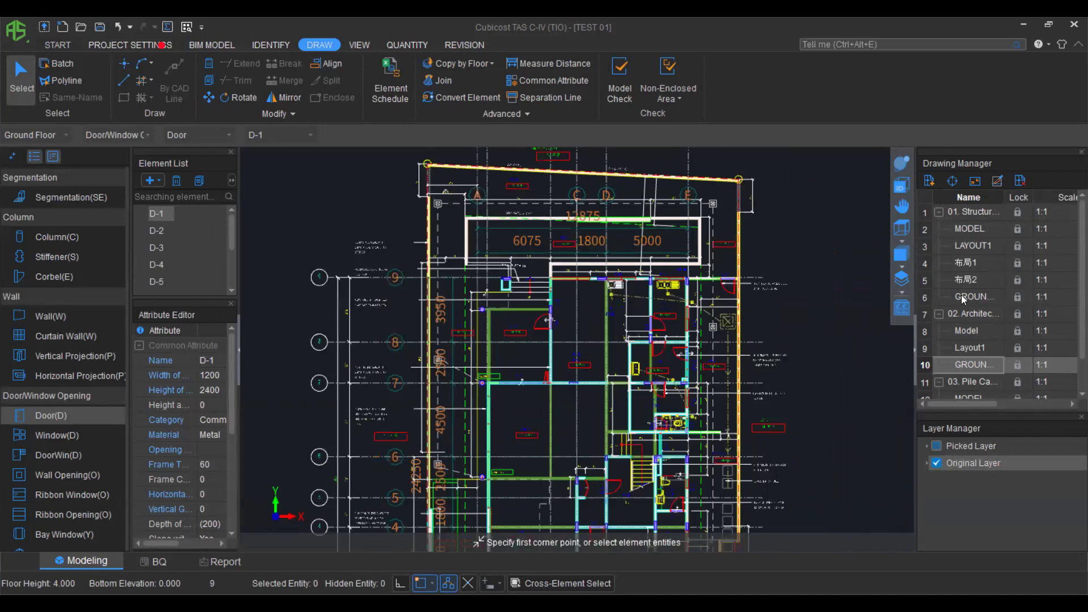
double_click(961, 296)
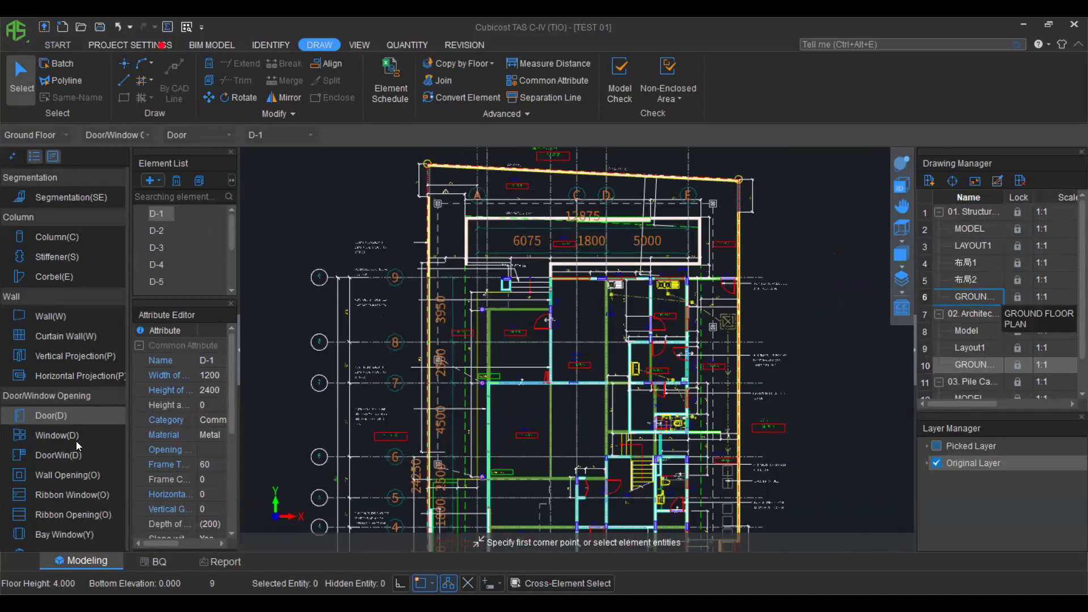
scroll(56, 414, "down", 5)
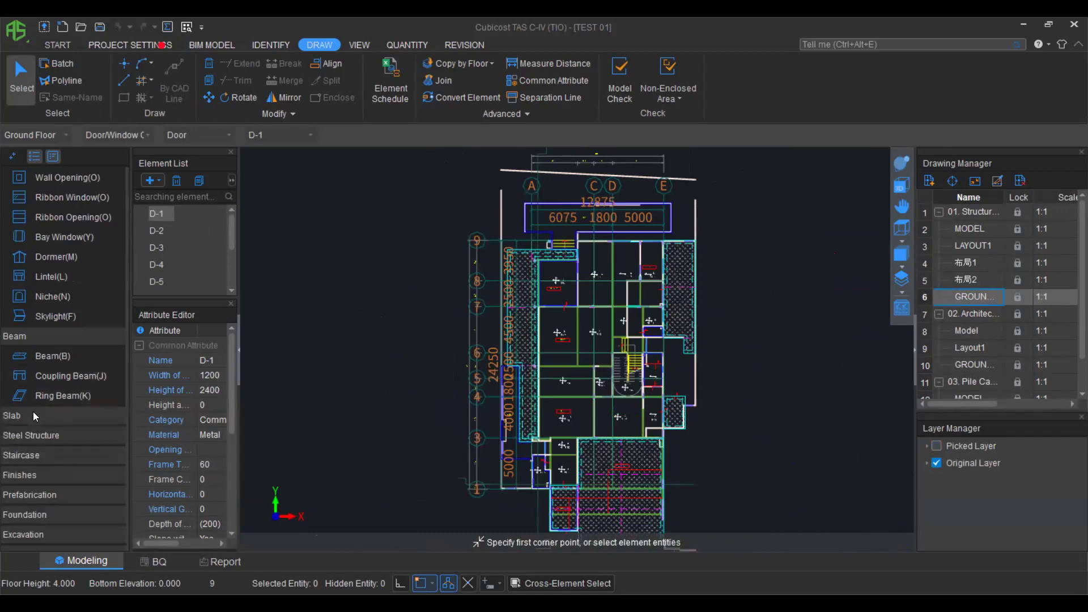
Select Slab > In-situ Slab and pick the slab label layer from the plan.
left_click(33, 414)
left_click(52, 416)
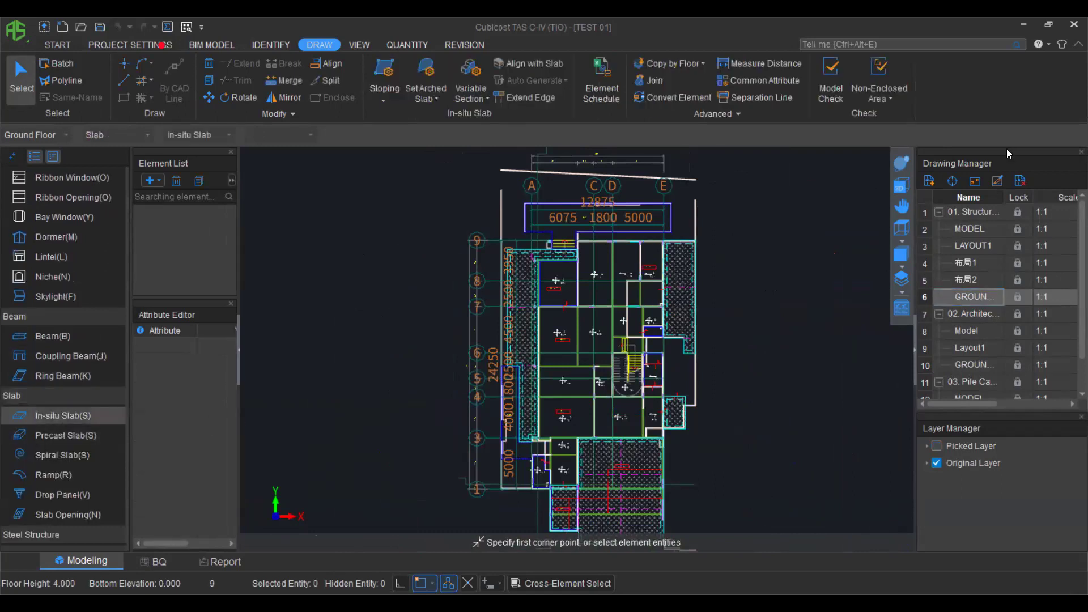
left_click(263, 47)
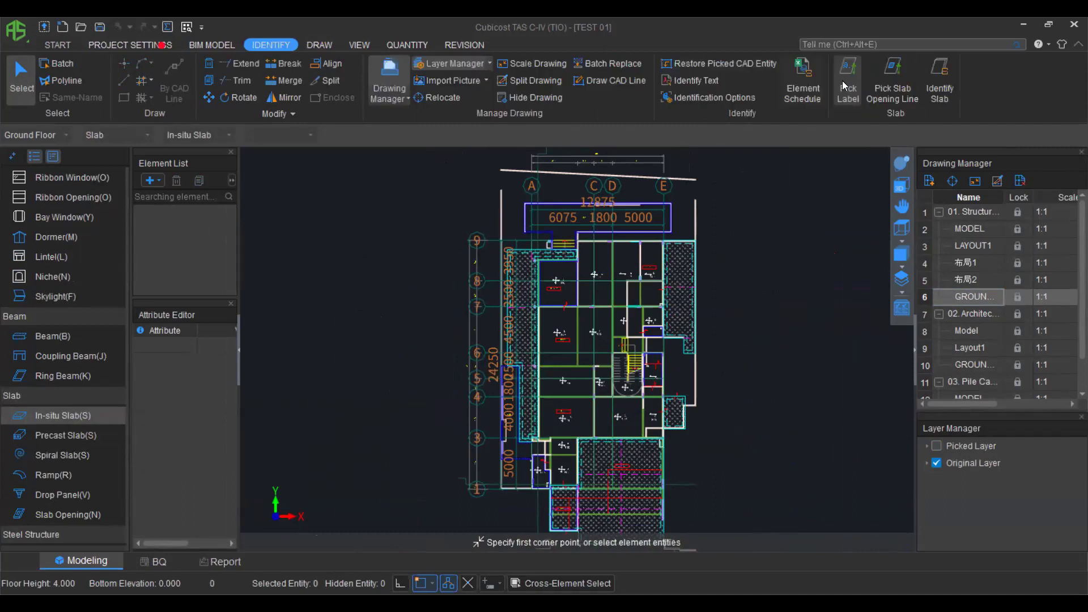
left_click(845, 85)
scroll(558, 277, "up", 3)
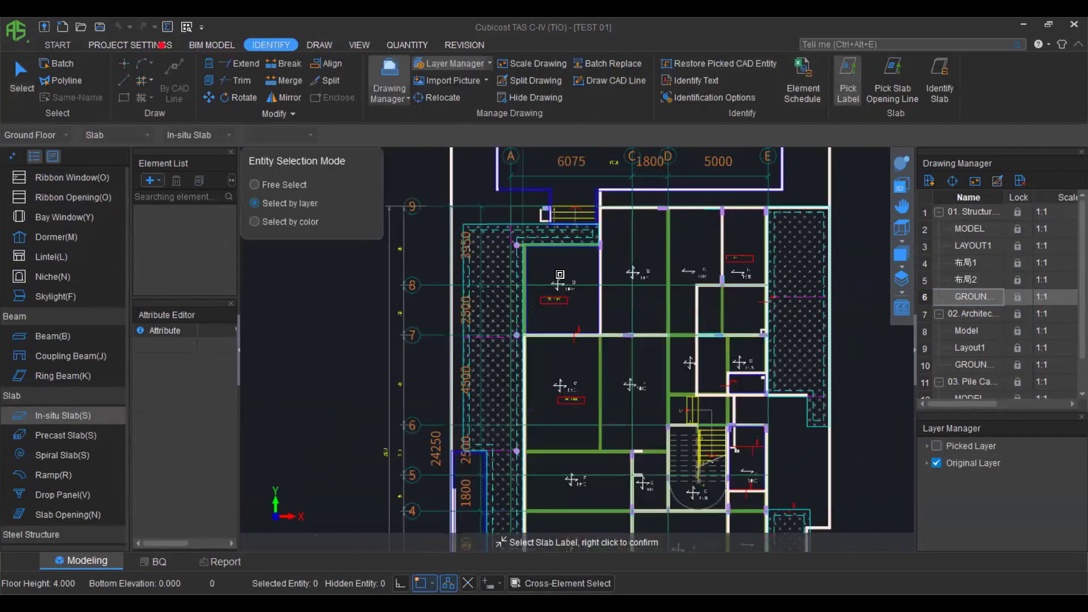
scroll(558, 285, "up", 1)
left_click(558, 284)
right_click(863, 178)
Identify slabs S1 (175), S2 (150), S3 (125) and Unlabeled Slab-120, then orbit to view them.
left_click(941, 74)
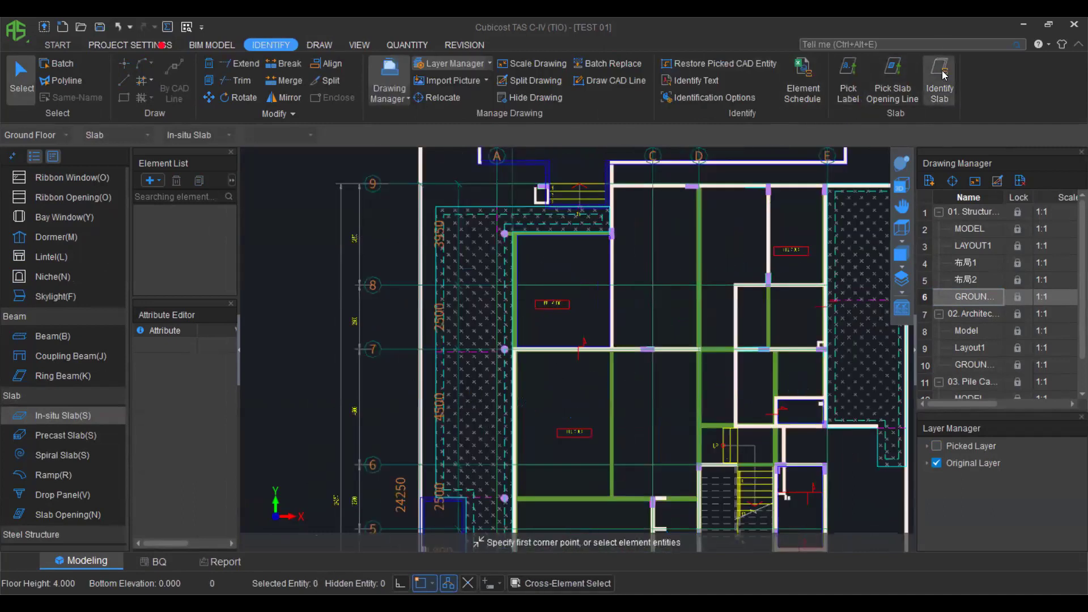
left_click(576, 437)
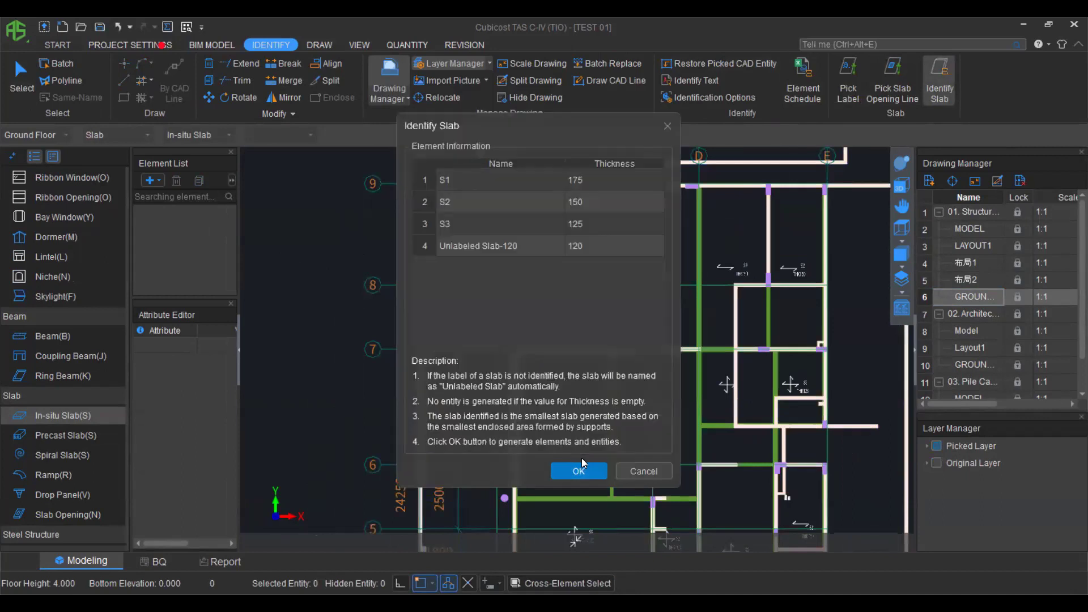
left_click(581, 471)
left_click(895, 167)
left_click_drag(636, 439, 572, 236)
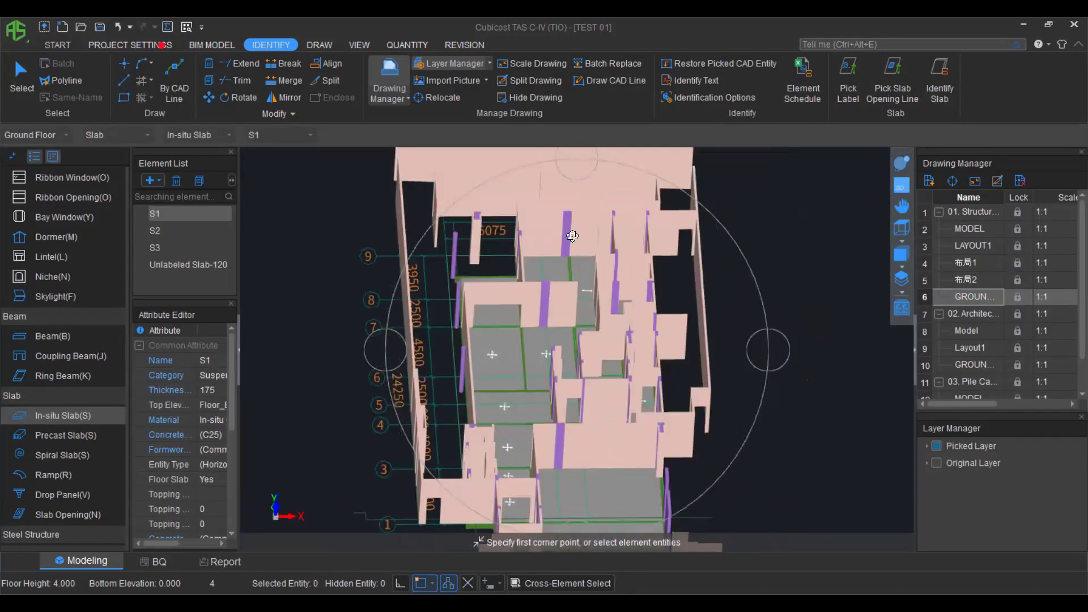
scroll(86, 405, "down", 3)
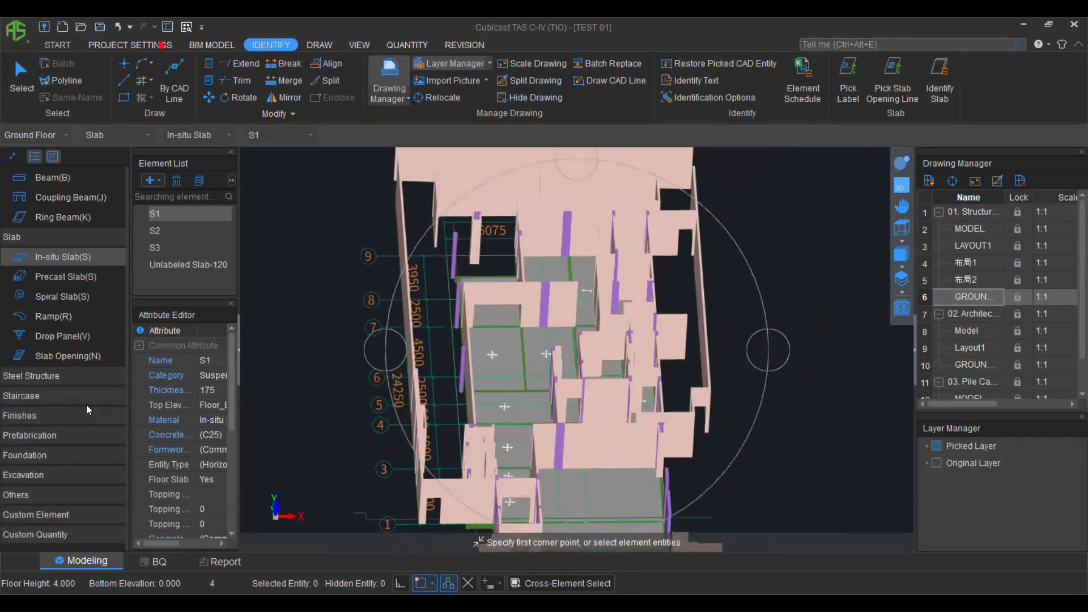
Under Finishes > Room(R), add a new Room-1 element to the Element List.
left_click(27, 417)
left_click(56, 397)
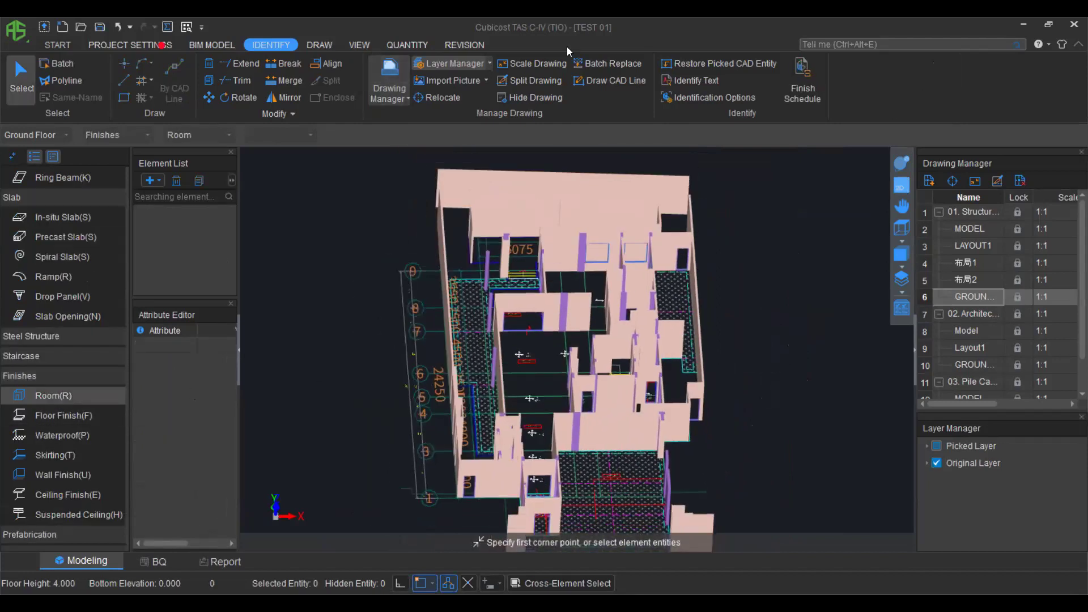
left_click(149, 180)
left_click(177, 220)
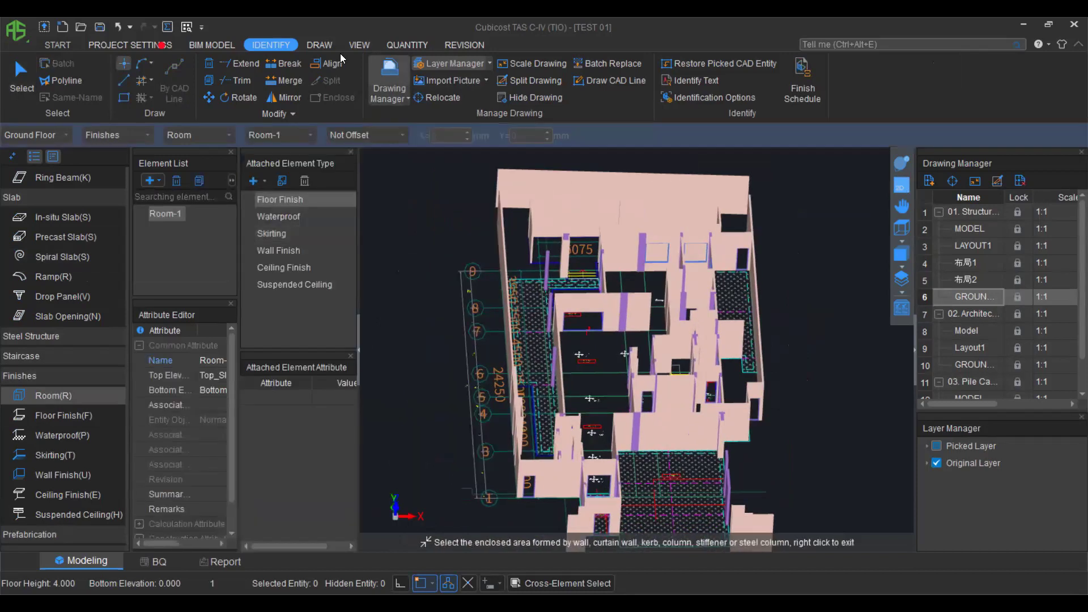
left_click(316, 44)
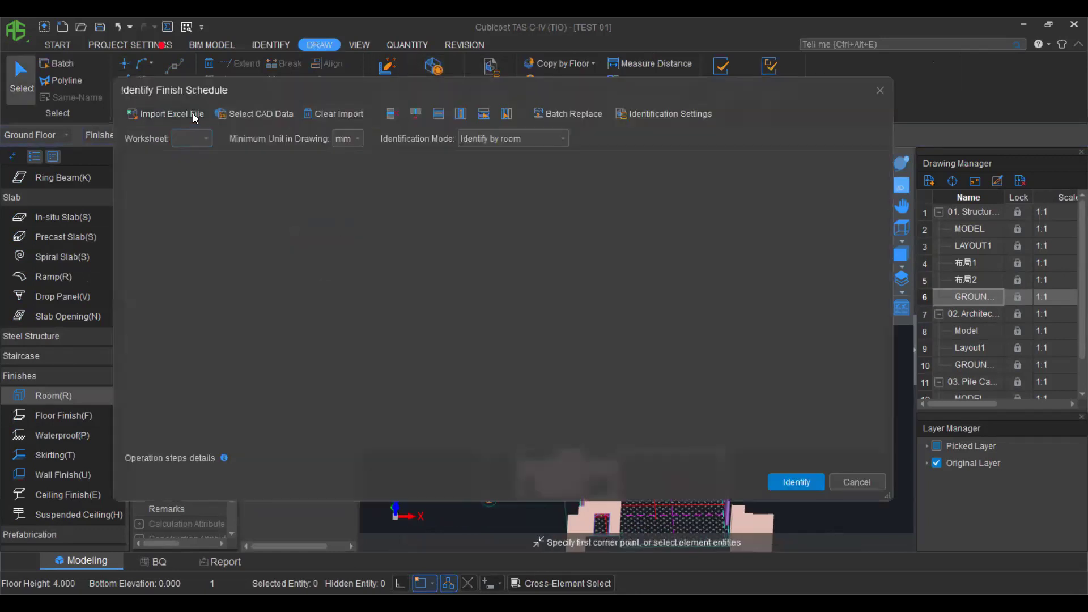
Import the Excel finish schedule and map columns 4 and 5 to Waterproof (Horizontal) and Waterproof (Vertical).
left_click(193, 113)
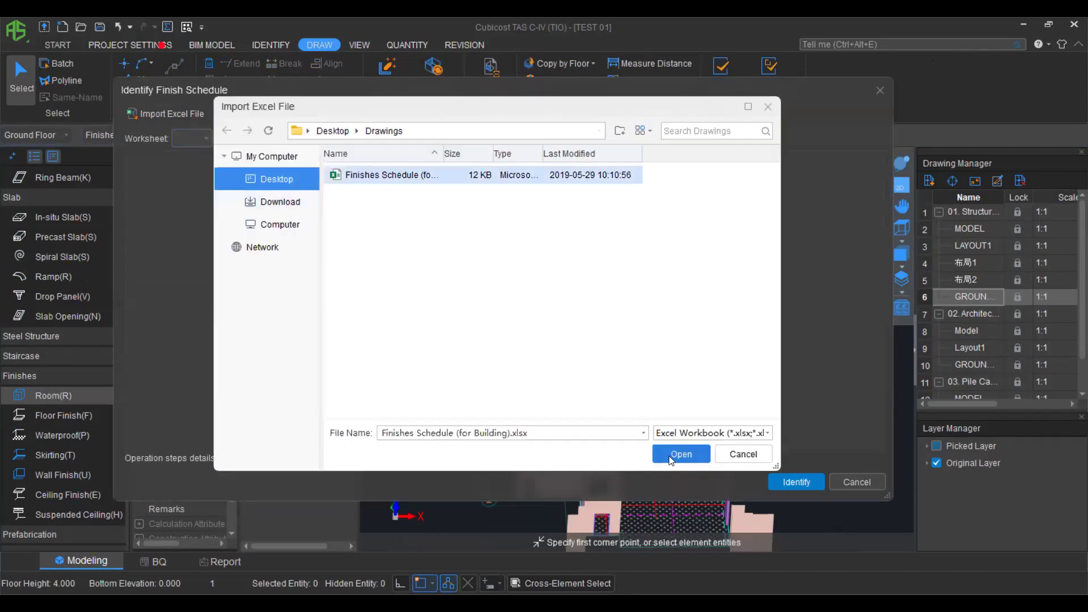
left_click(672, 456)
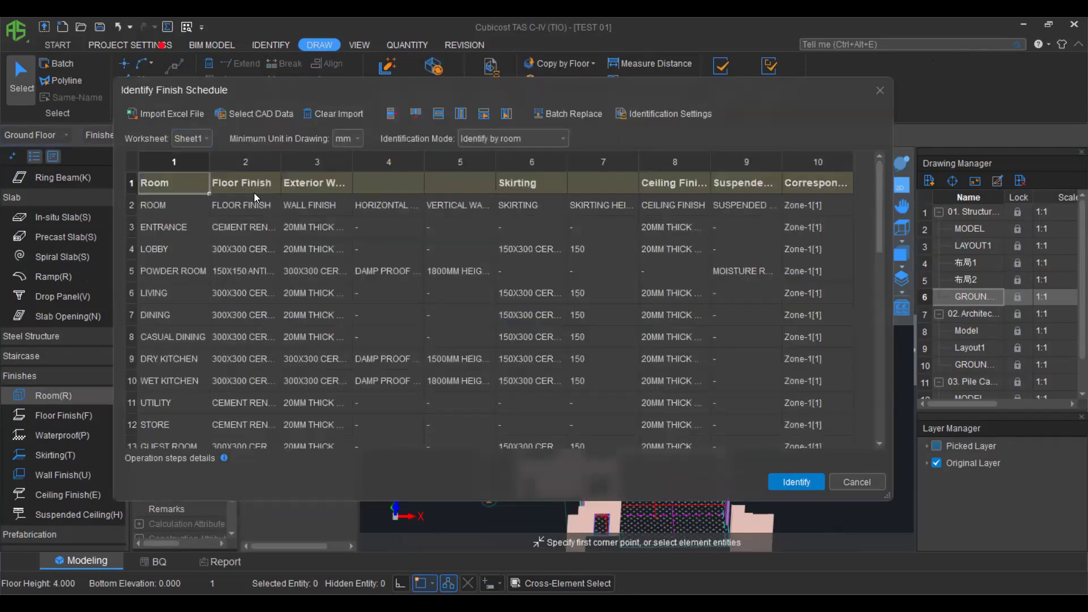
left_click(405, 183)
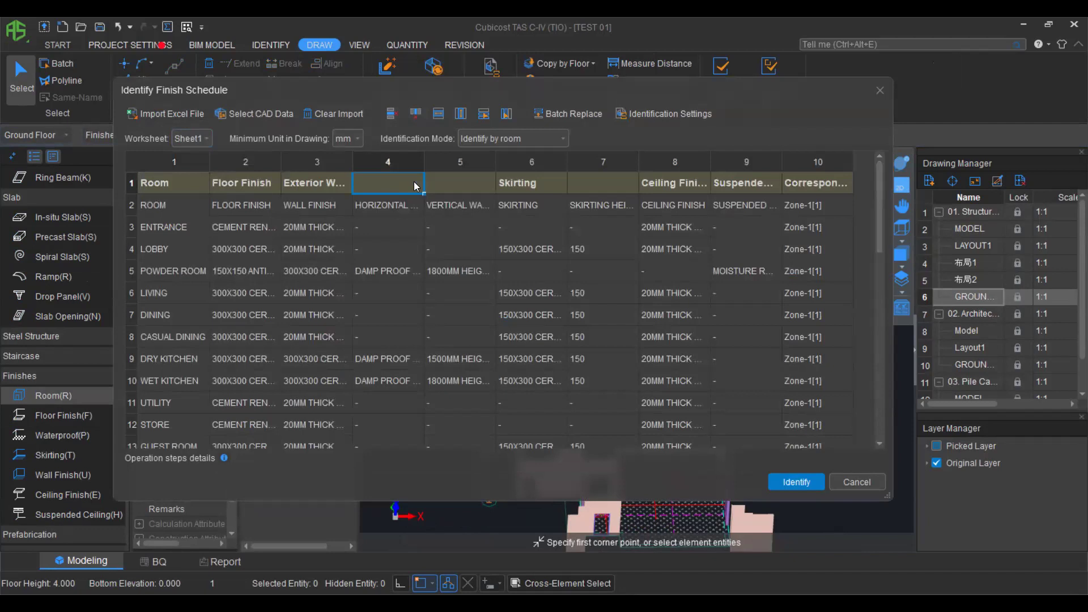
left_click(403, 255)
double_click(489, 183)
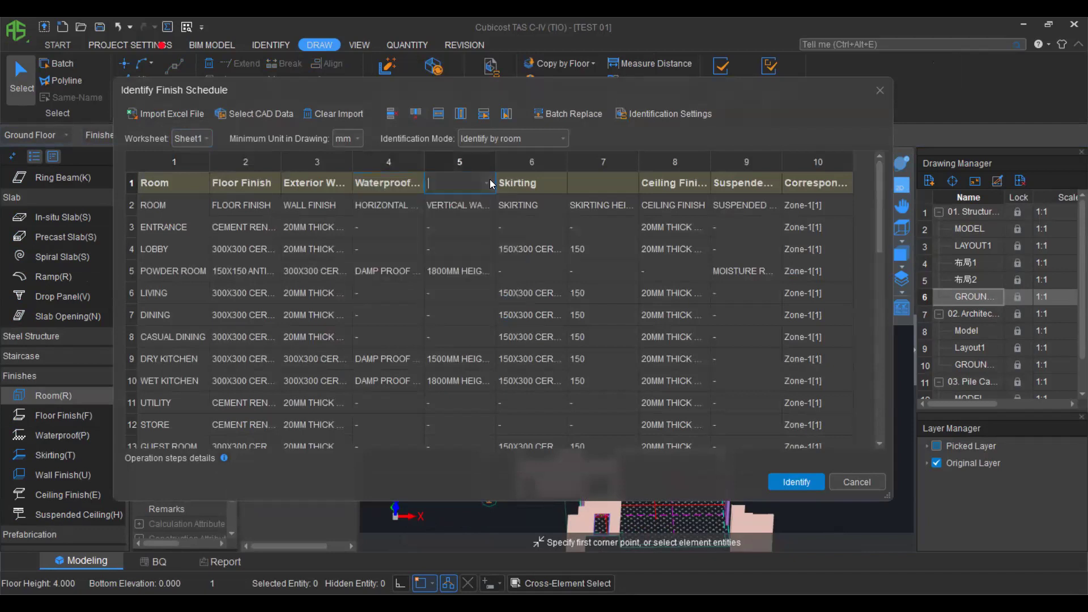
left_click(486, 183)
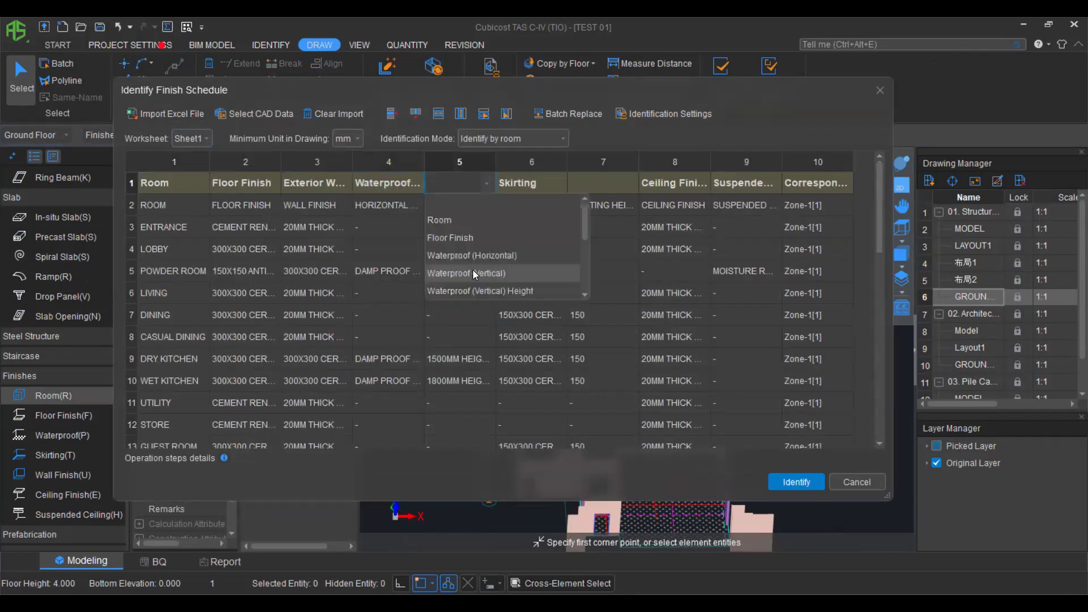
left_click(472, 270)
Set column 7's finish type, identify 33 rooms, and confirm replacing existing room finishes.
double_click(624, 183)
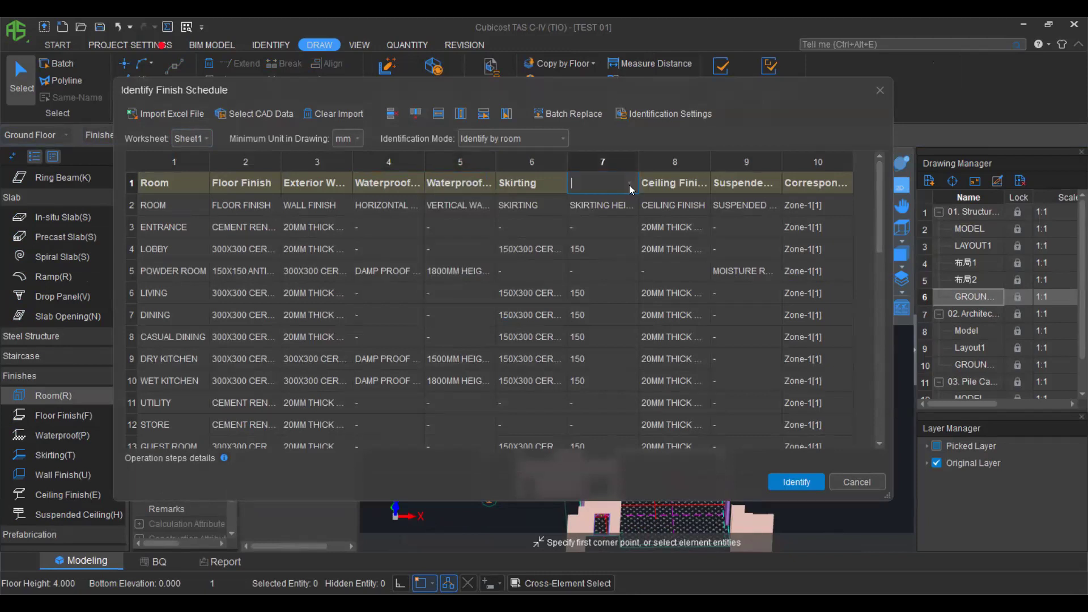
left_click(628, 184)
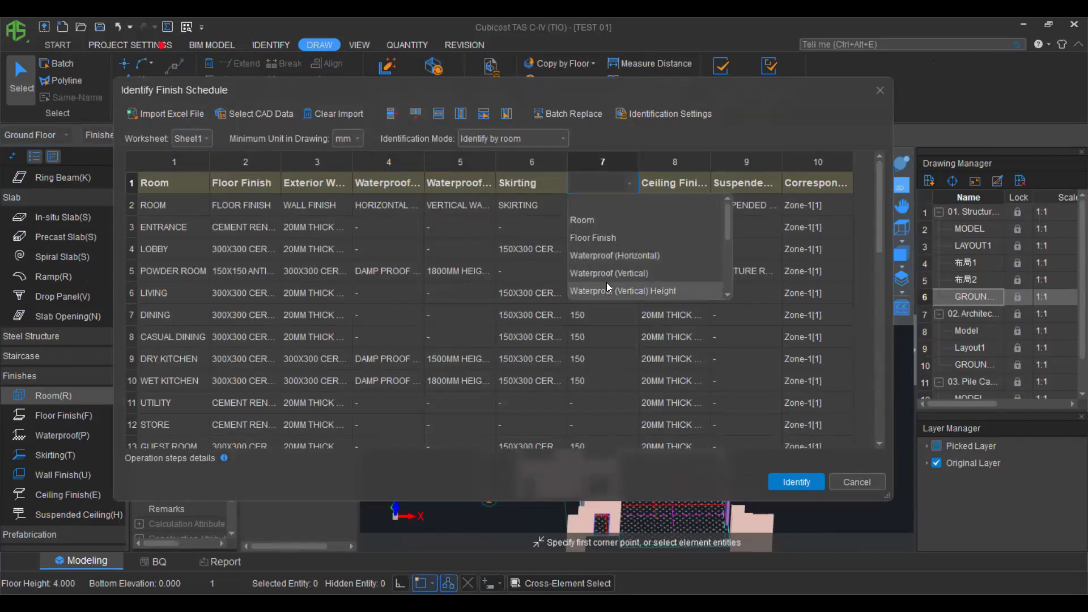
scroll(606, 283, "down", 2)
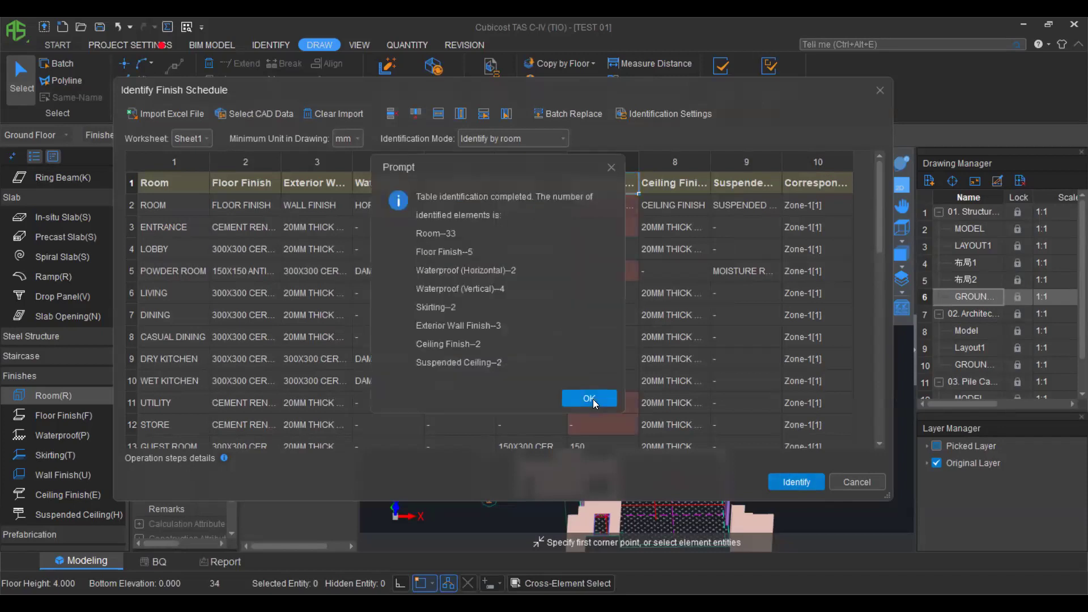
left_click(590, 399)
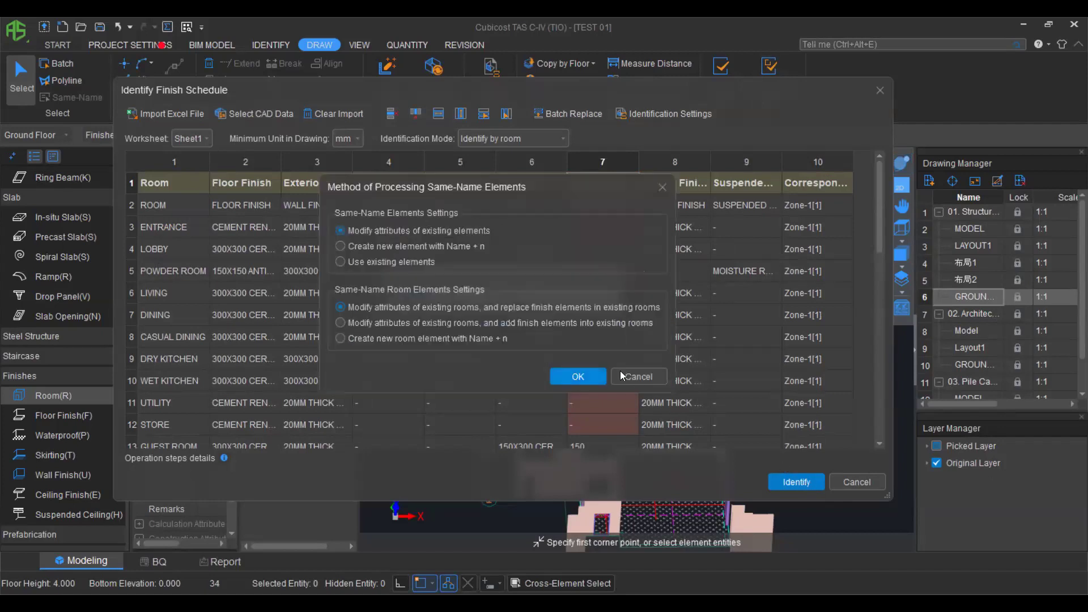
left_click(880, 90)
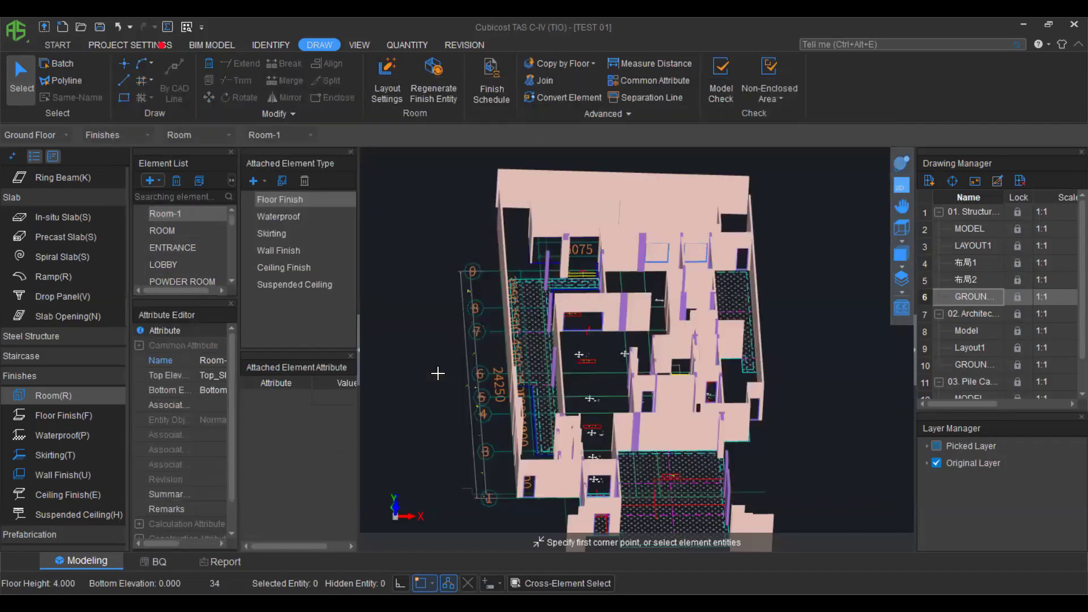
Return to the flat view and display the architectural ground floor plan.
left_click(902, 187)
left_click(967, 314)
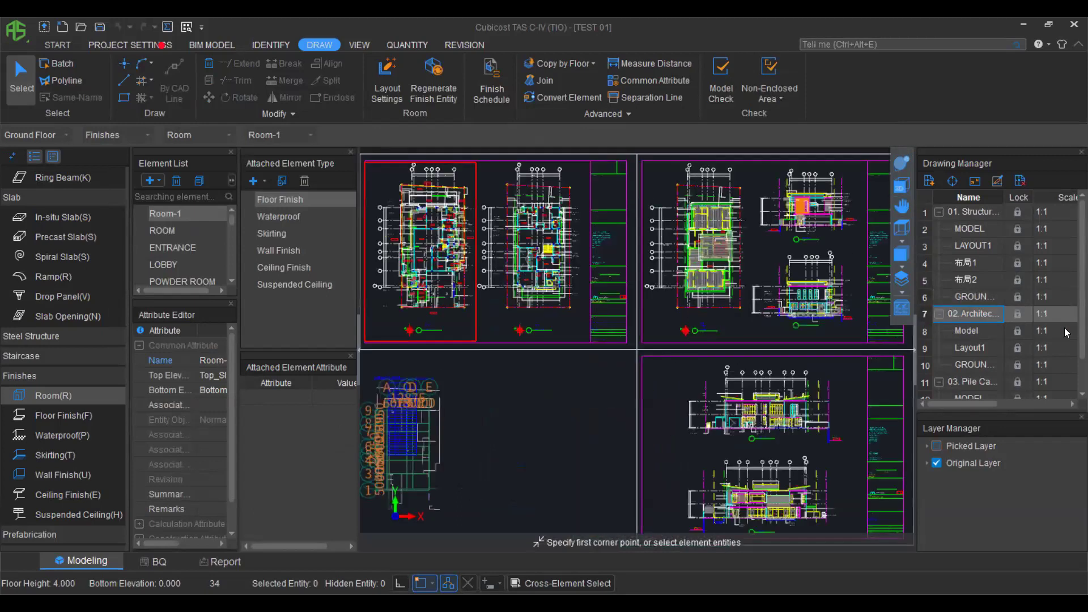
left_click(975, 364)
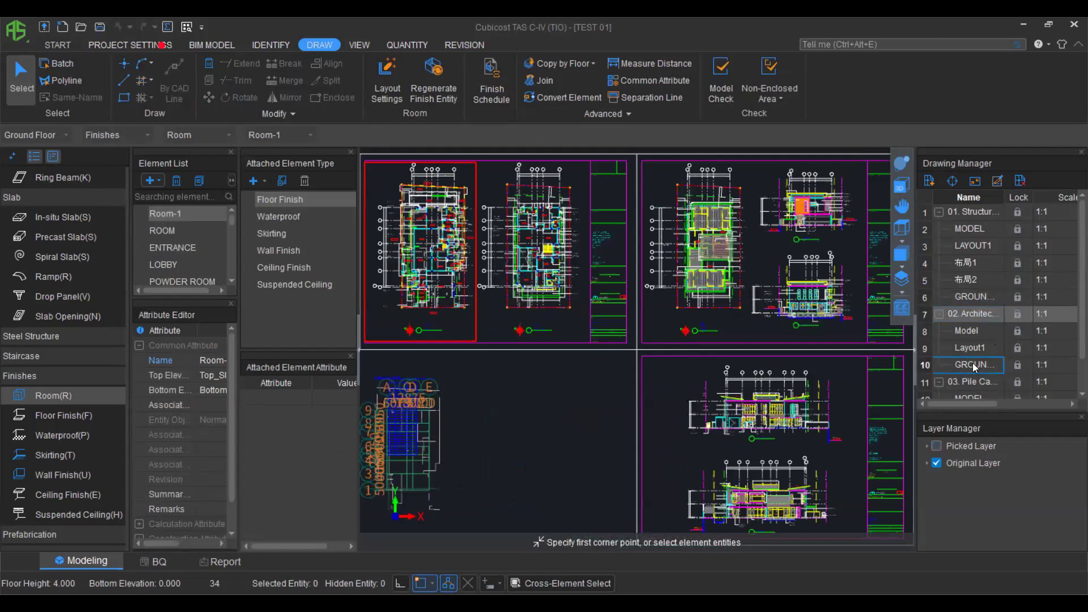
scroll(688, 271, "up", 4)
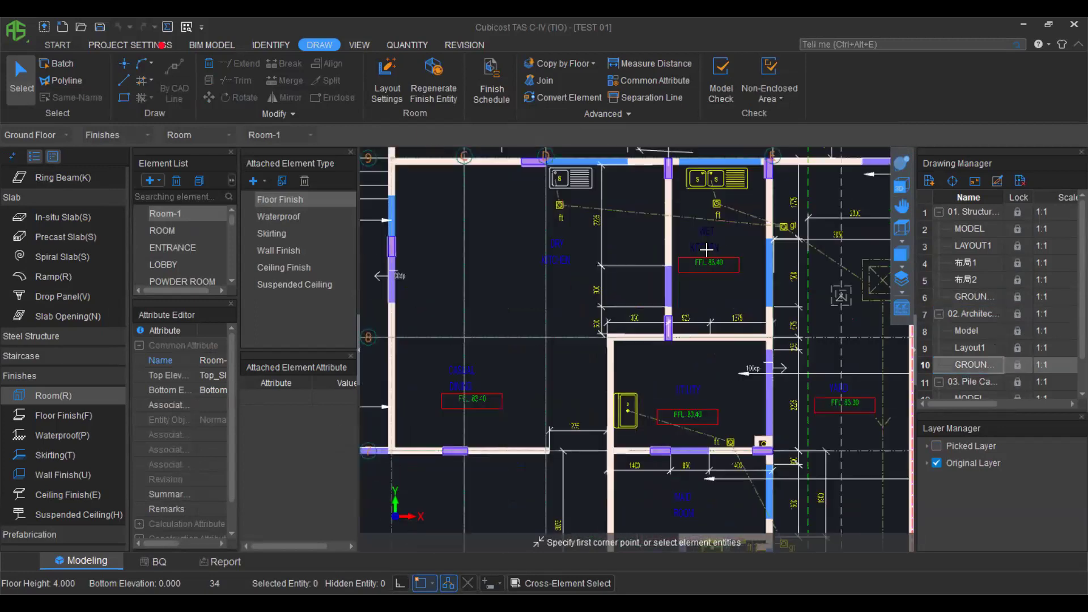
scroll(709, 223, "up", 3)
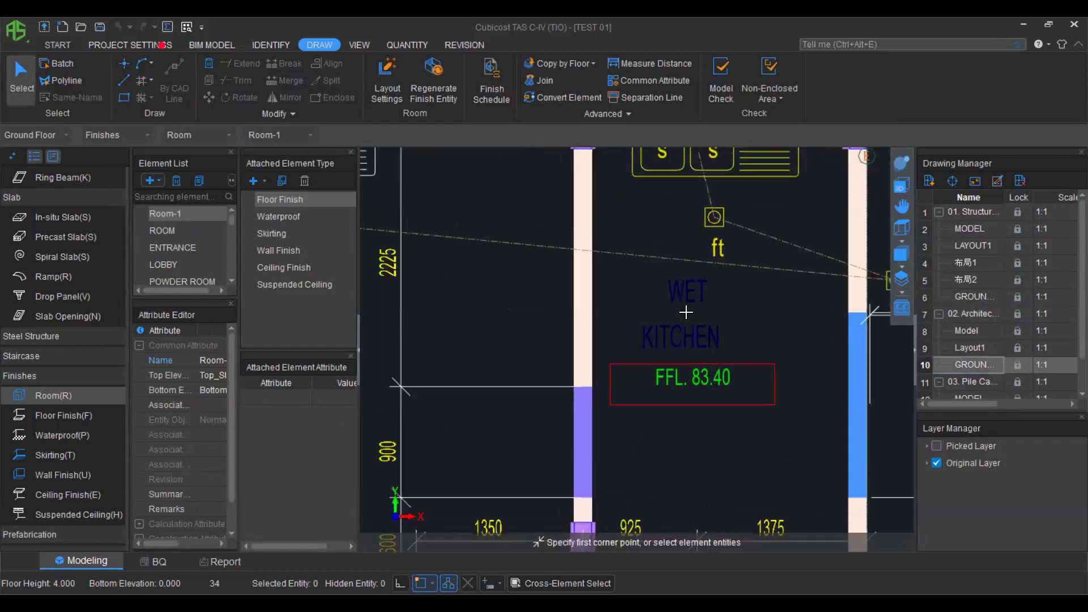
scroll(179, 235, "down", 3)
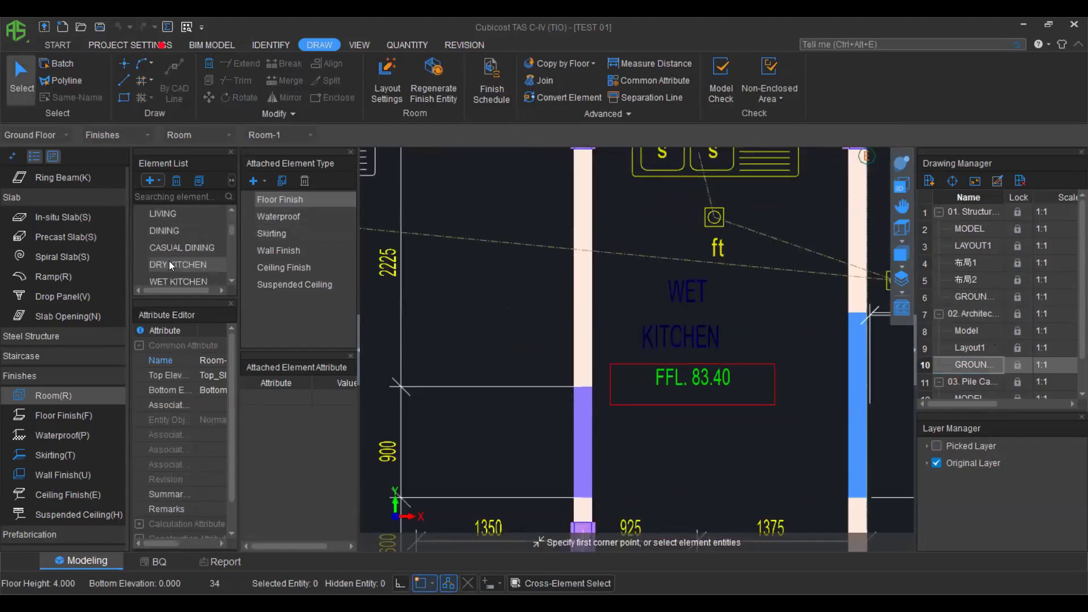
Place a WET KITCHEN room in the enclosed kitchen area and orbit to check it in 3D.
left_click(187, 228)
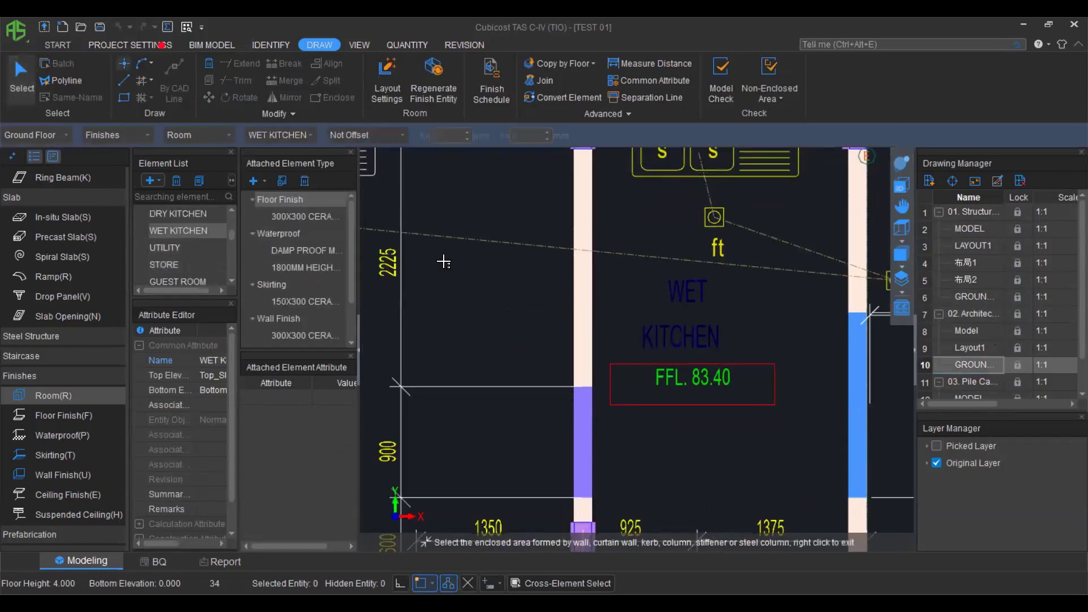
left_click(623, 371)
scroll(623, 372, "down", 1)
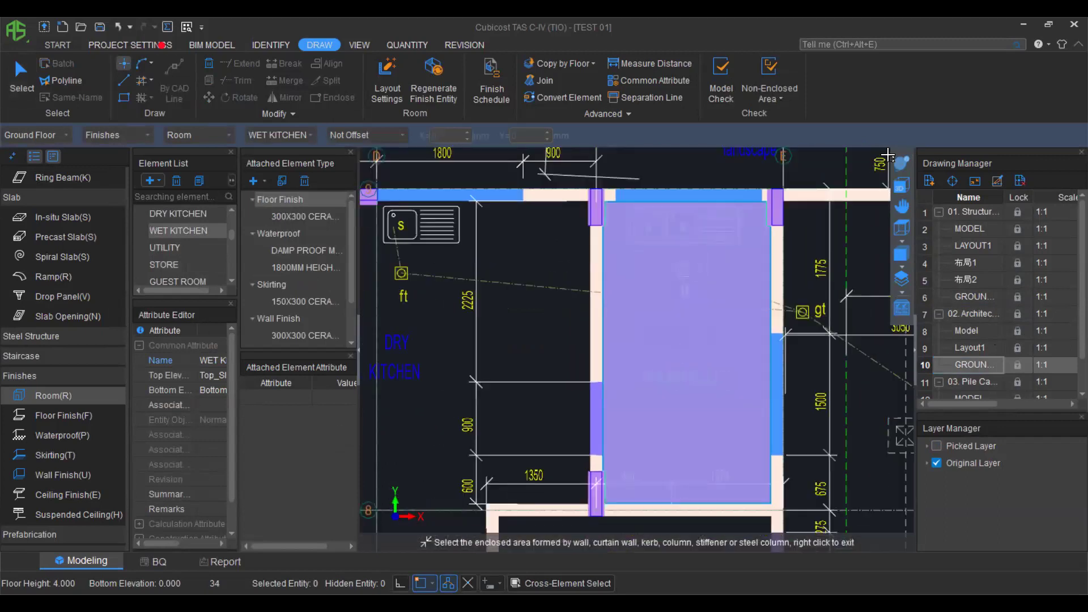
left_click(900, 164)
left_click_drag(618, 348, 686, 356)
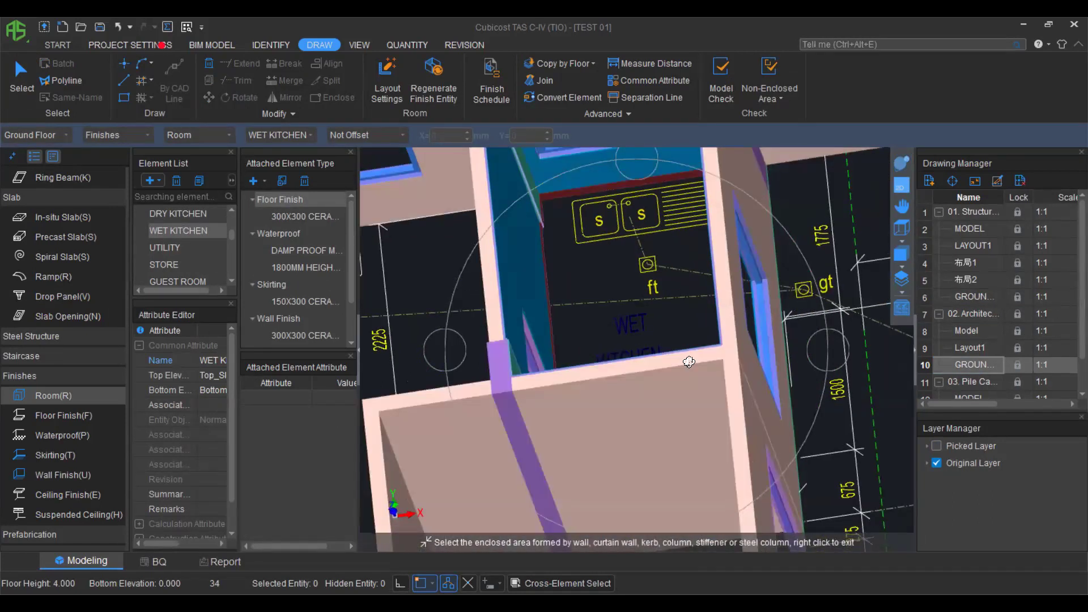
scroll(657, 385, "down", 3)
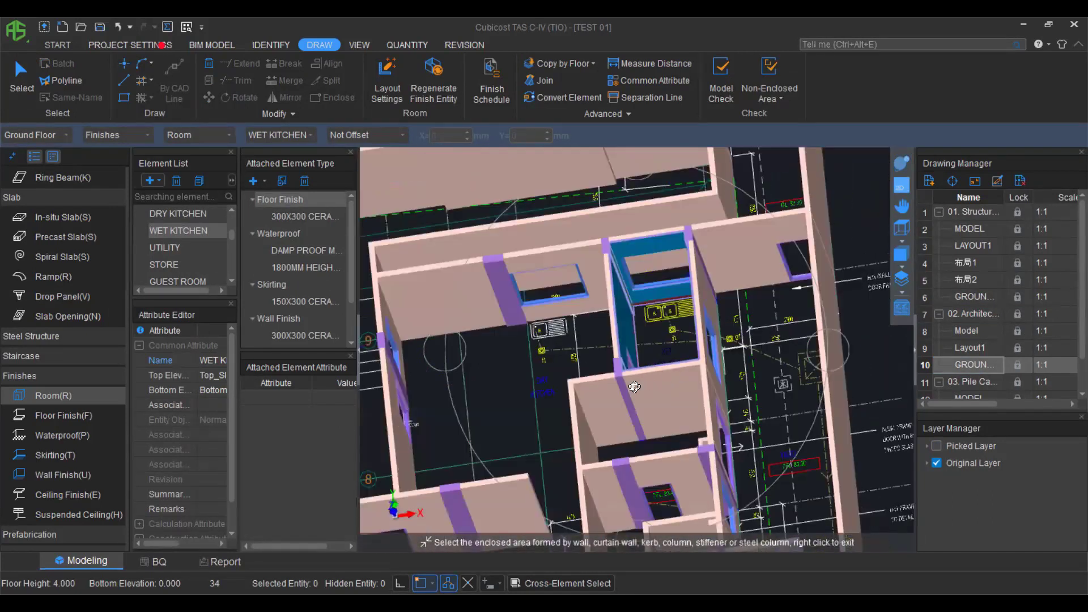
scroll(644, 389, "down", 2)
scroll(615, 335, "down", 1)
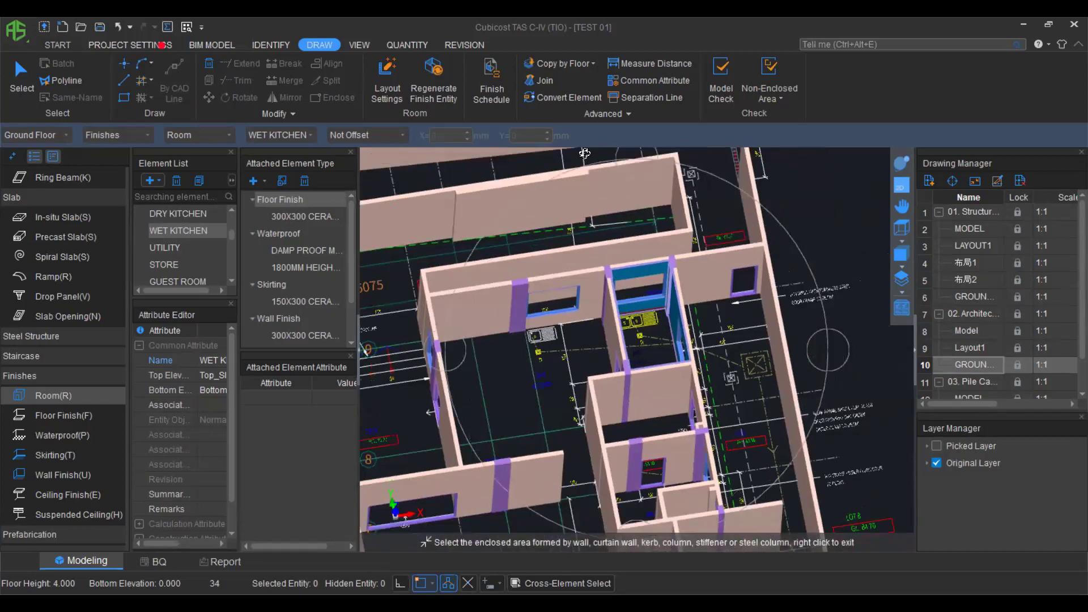
scroll(594, 371, "down", 1)
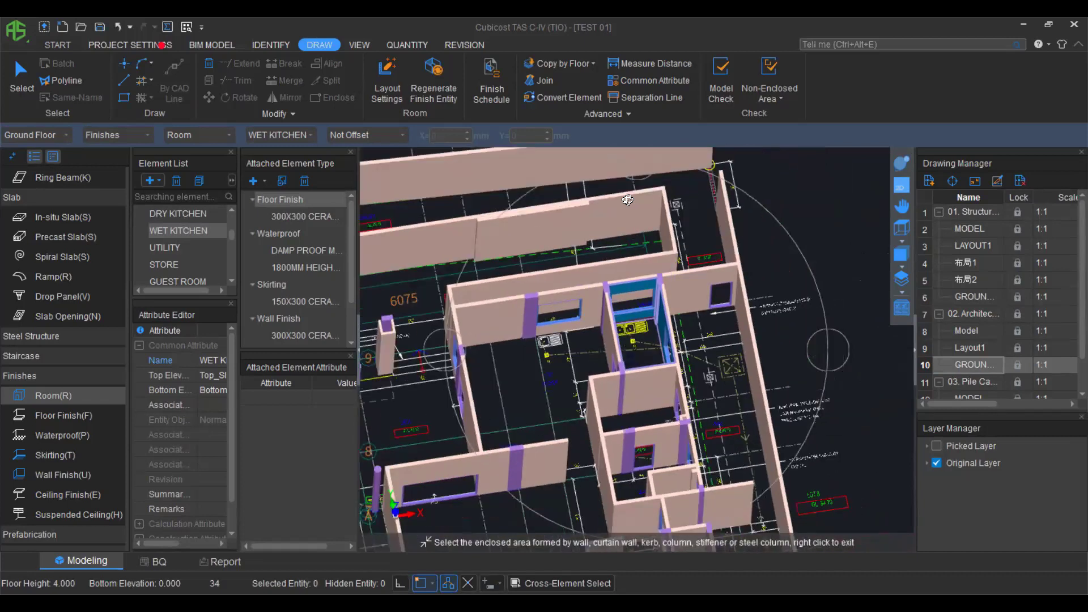
Run the quantity calculation for all floors.
left_click(403, 46)
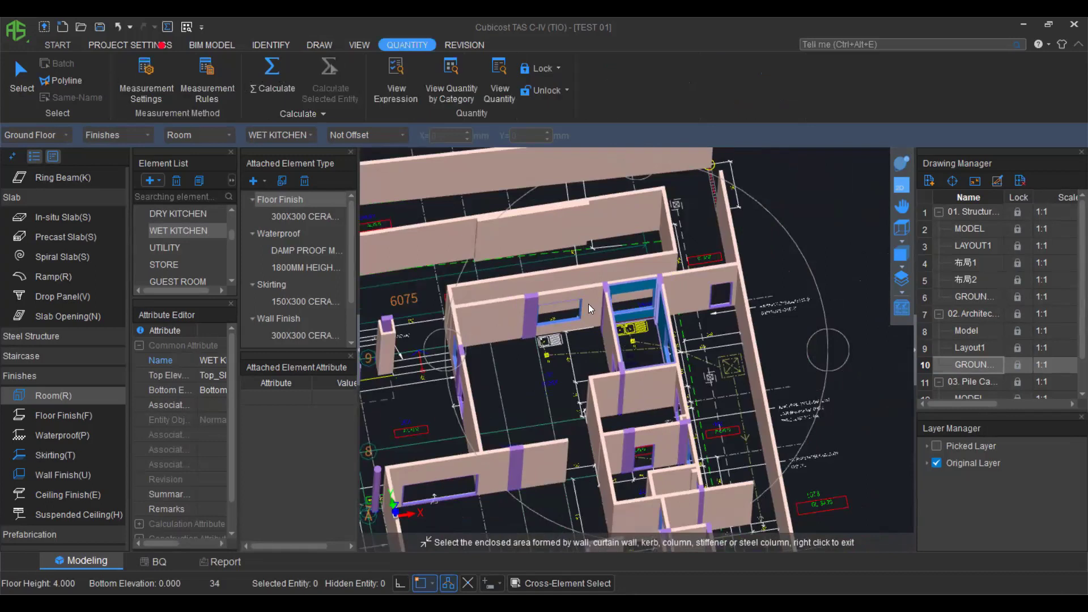
left_click(271, 74)
left_click(429, 222)
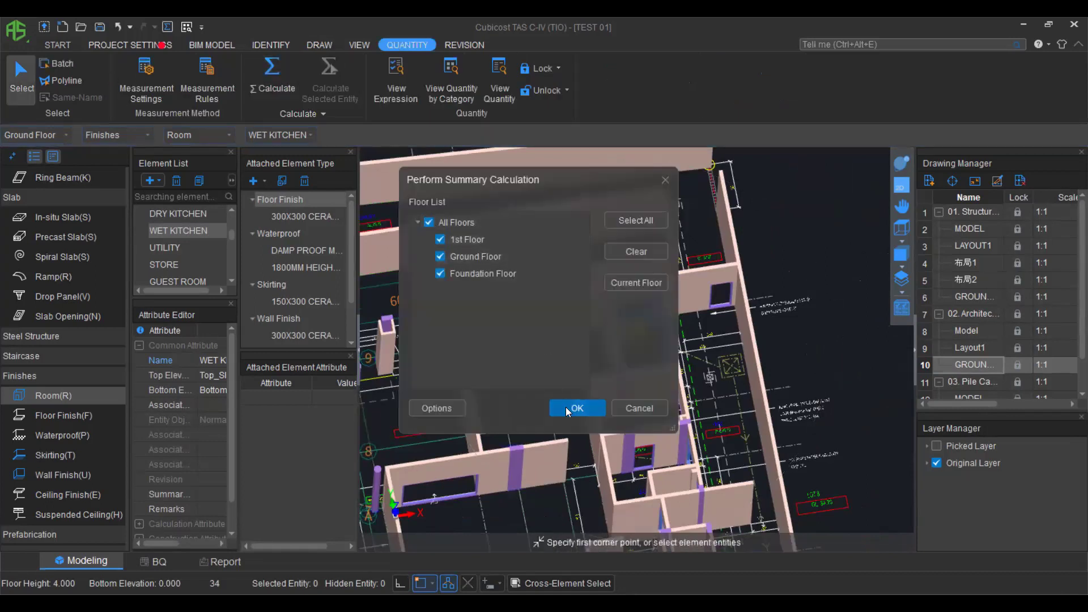
left_click(584, 407)
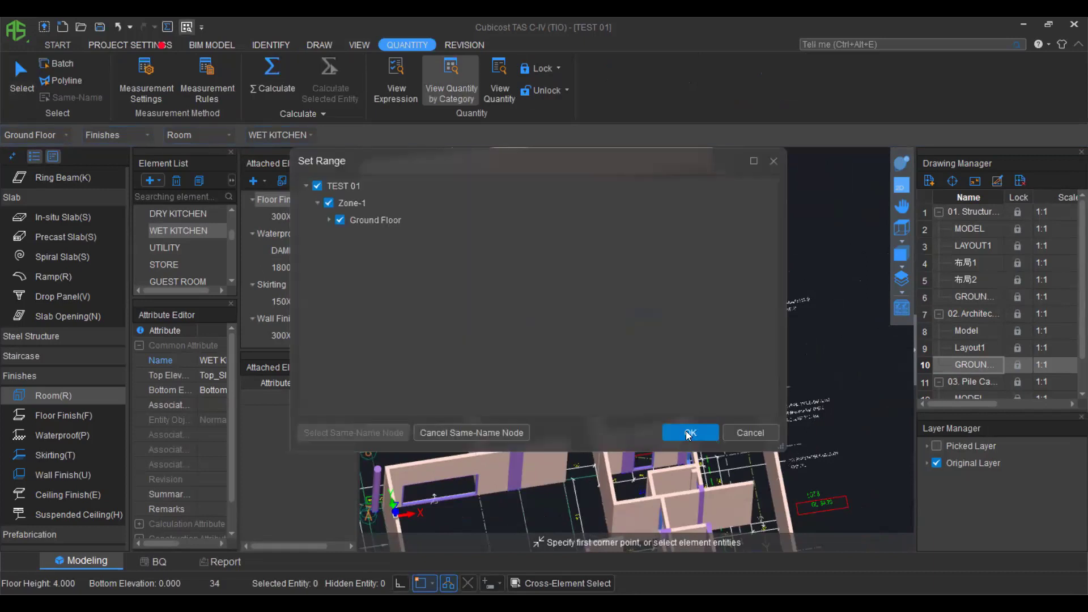
Browse quantities by category, from walls and slabs to the WET KITCHEN room, skirting and ceiling finish, then close.
left_click(686, 432)
left_click(206, 210)
left_click(206, 209)
left_click(209, 222)
left_click(211, 237)
left_click(213, 252)
left_click(212, 266)
left_click(212, 279)
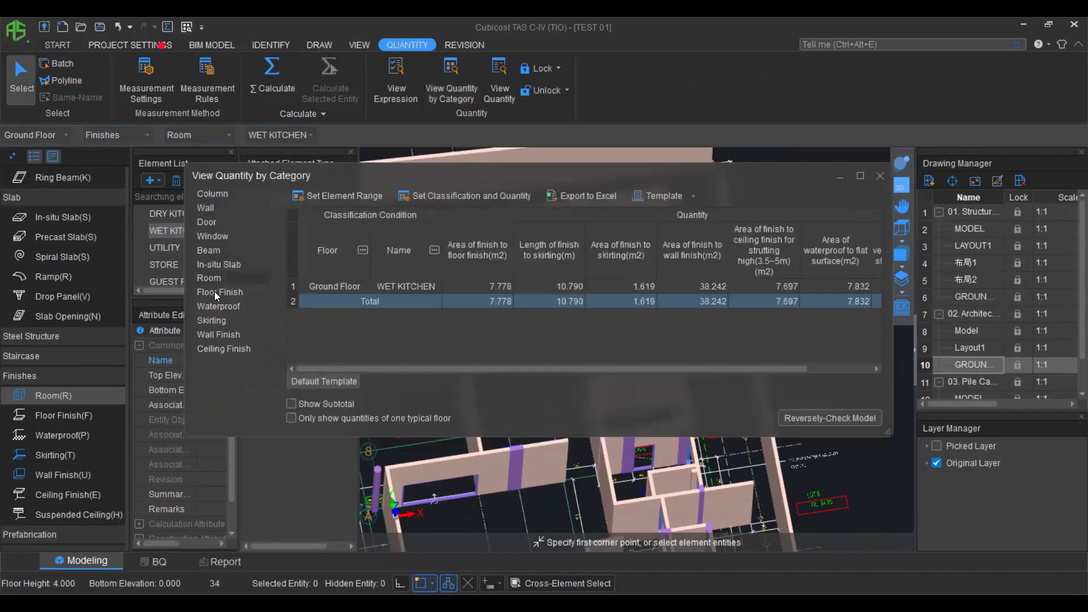
left_click(214, 292)
left_click(217, 306)
left_click(217, 320)
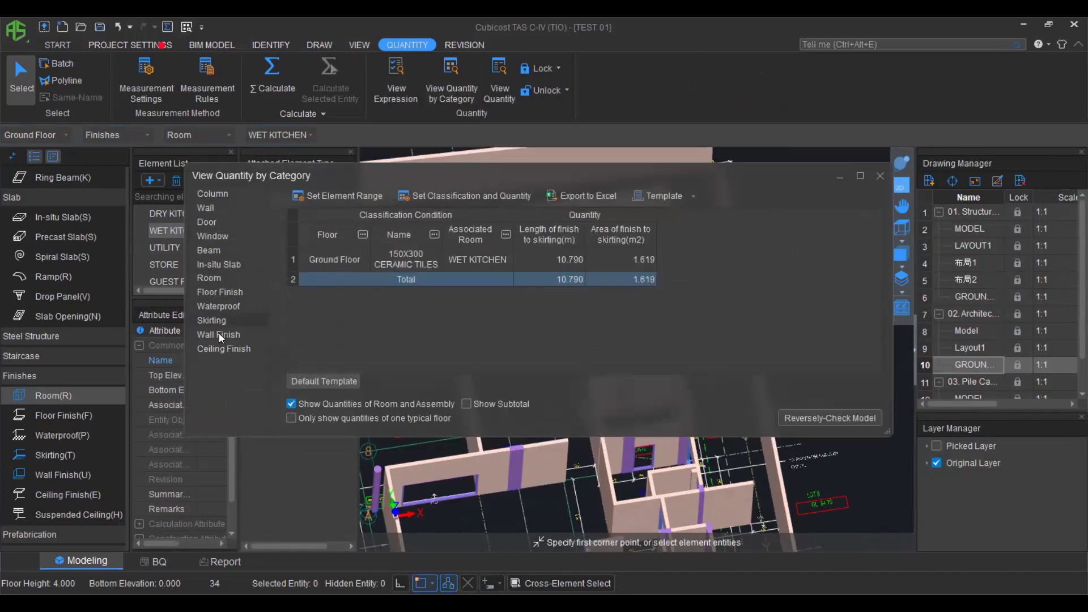
left_click(220, 350)
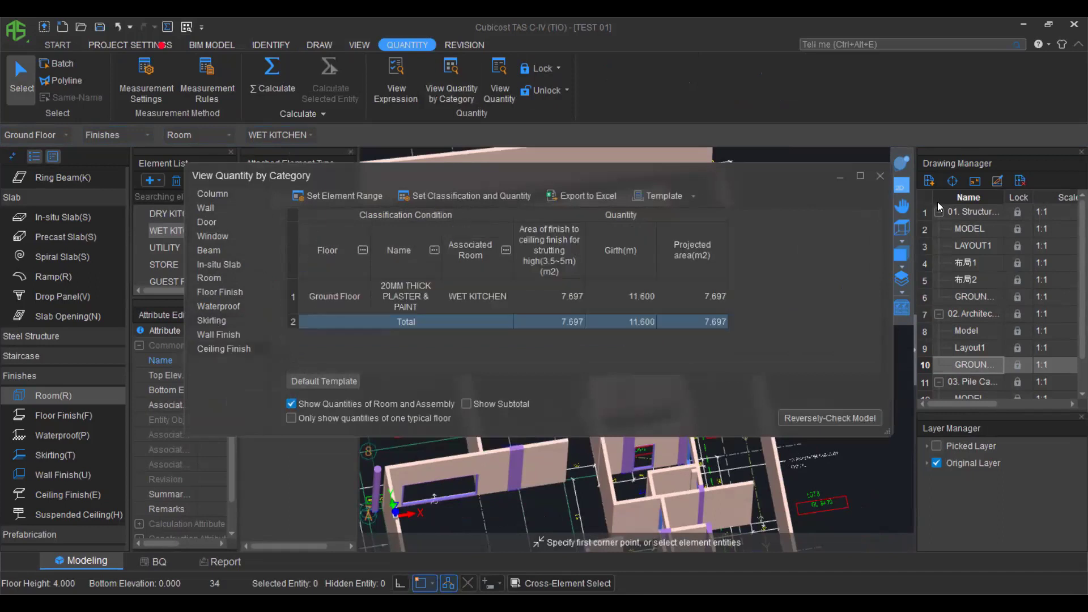
left_click(878, 176)
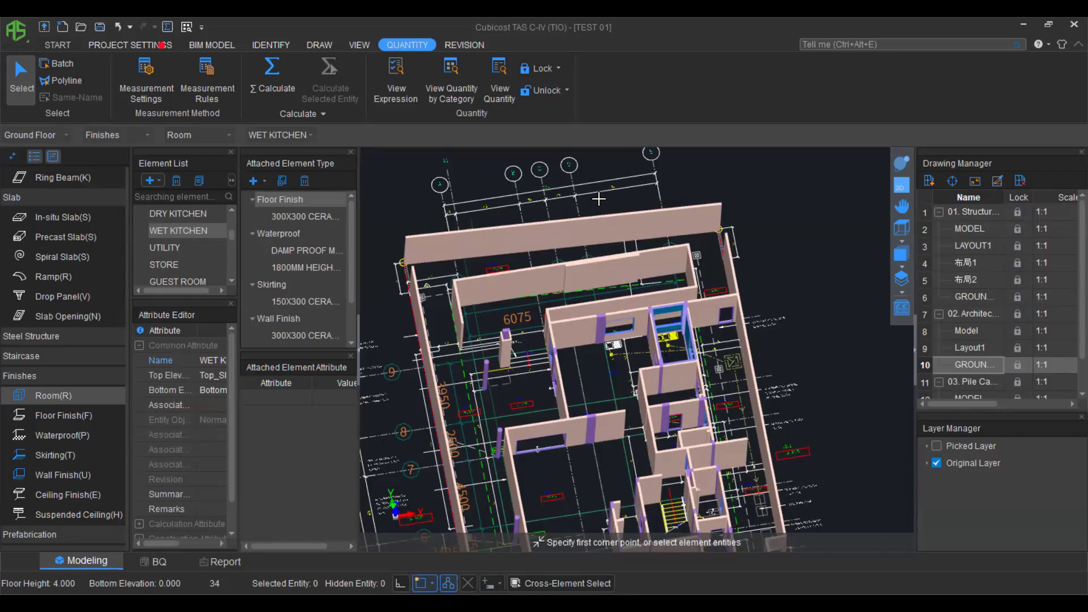
Return to the flat 2D plan and zoom out to show the whole floor.
left_click(902, 185)
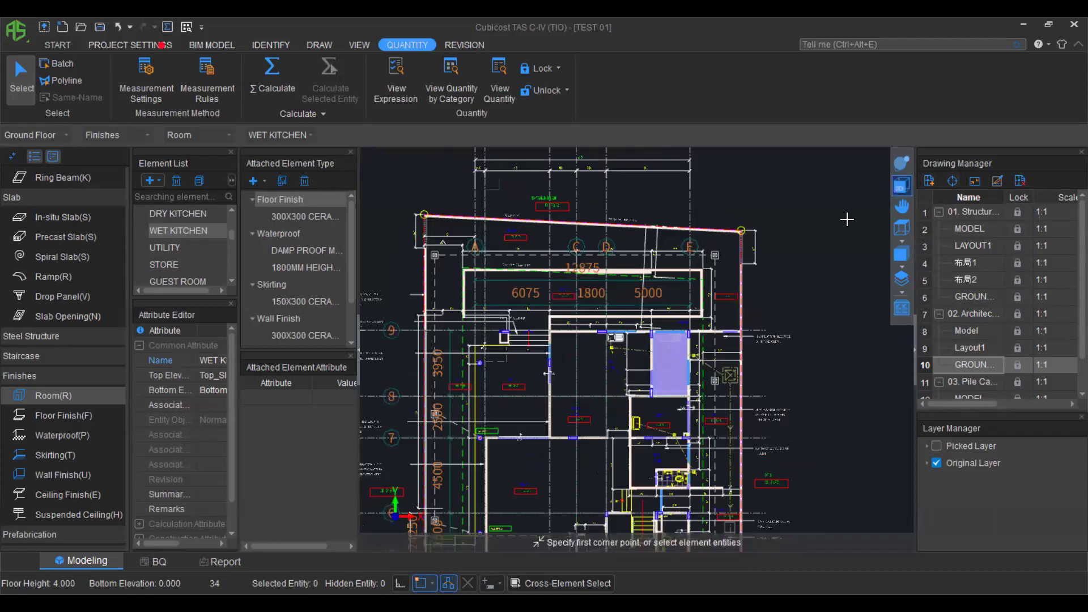
scroll(765, 279, "down", 2)
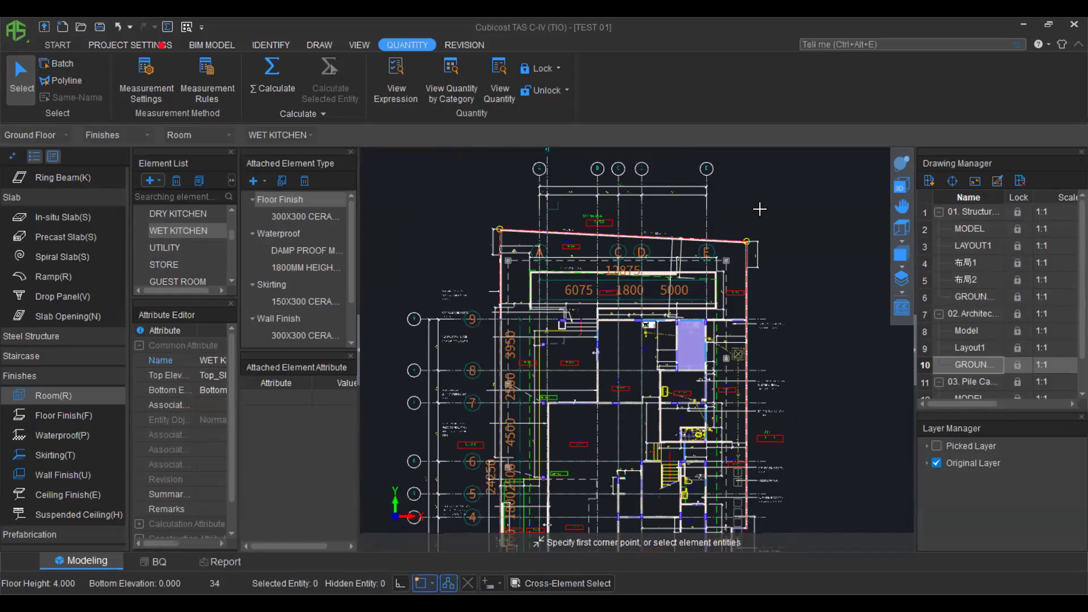
scroll(543, 311, "down", 1)
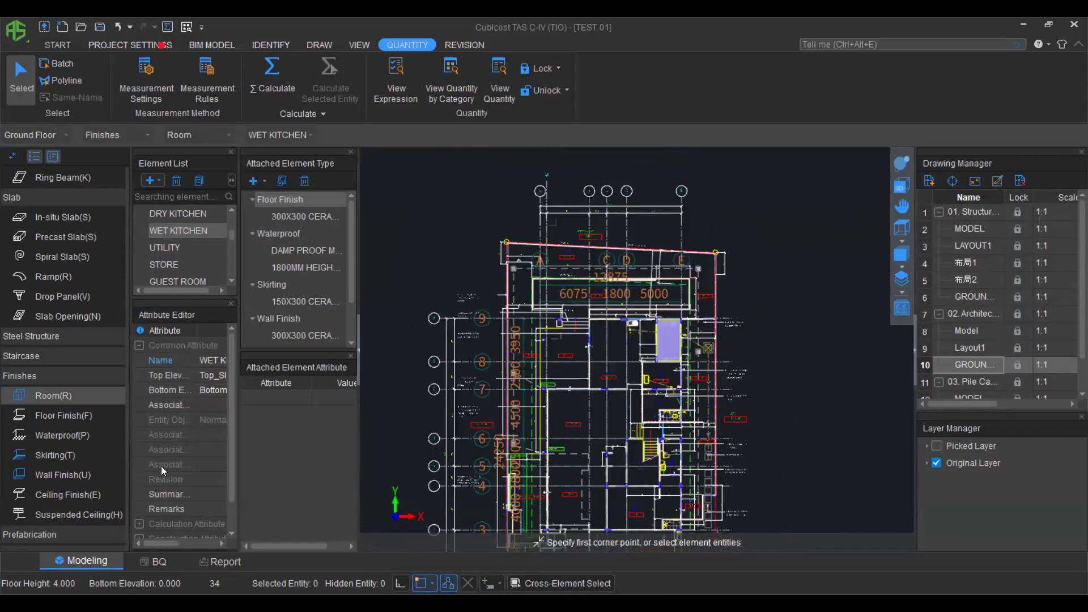
scroll(75, 455, "down", 3)
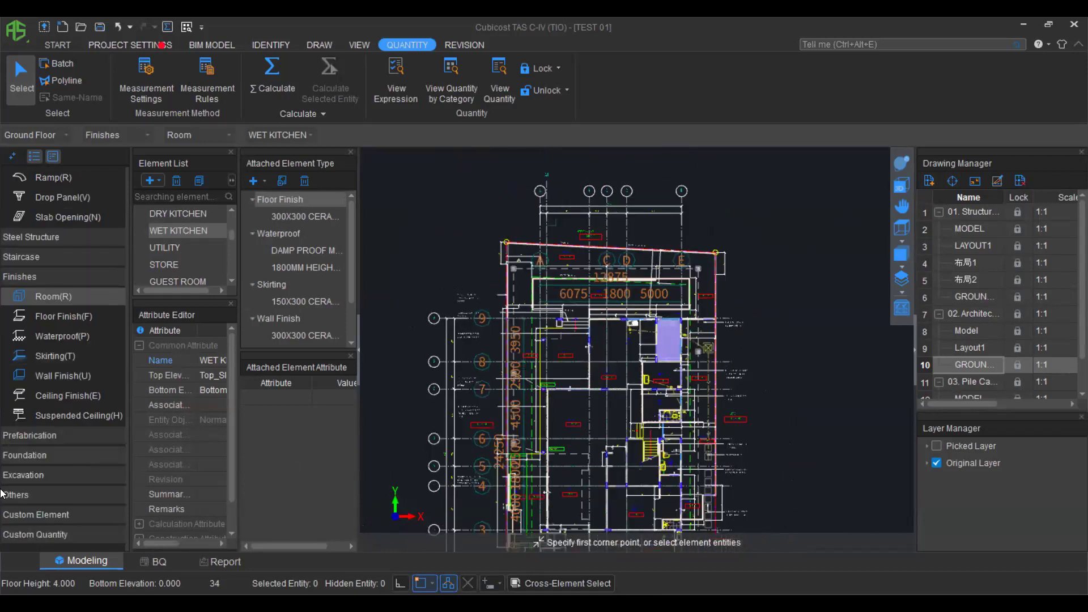
Create area custom quantity CQ-1 and draw it as a 24.433 m2 rectangle.
left_click(31, 532)
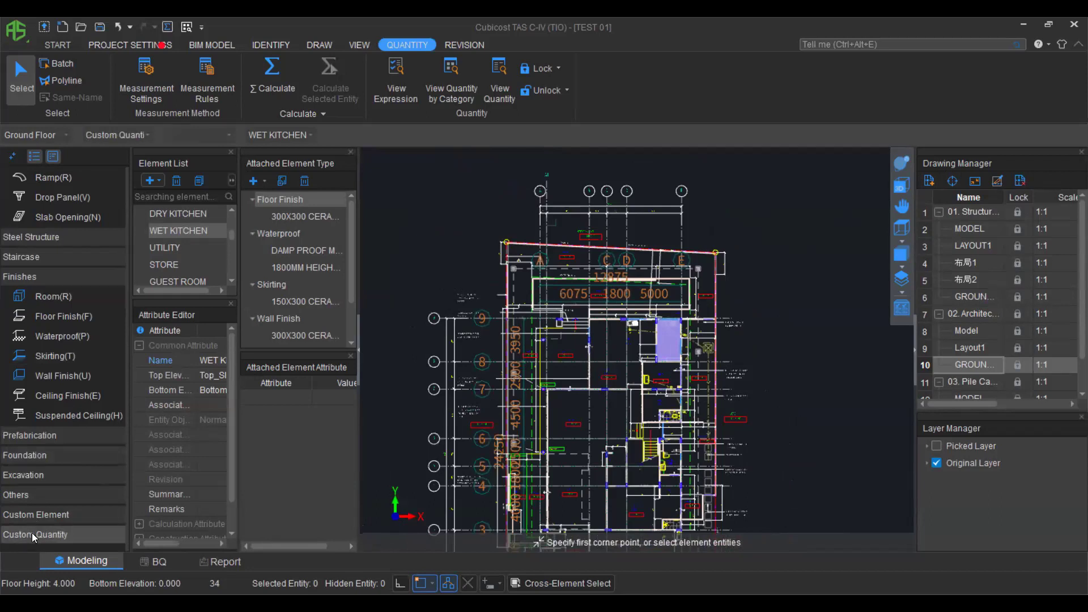
double_click(52, 536)
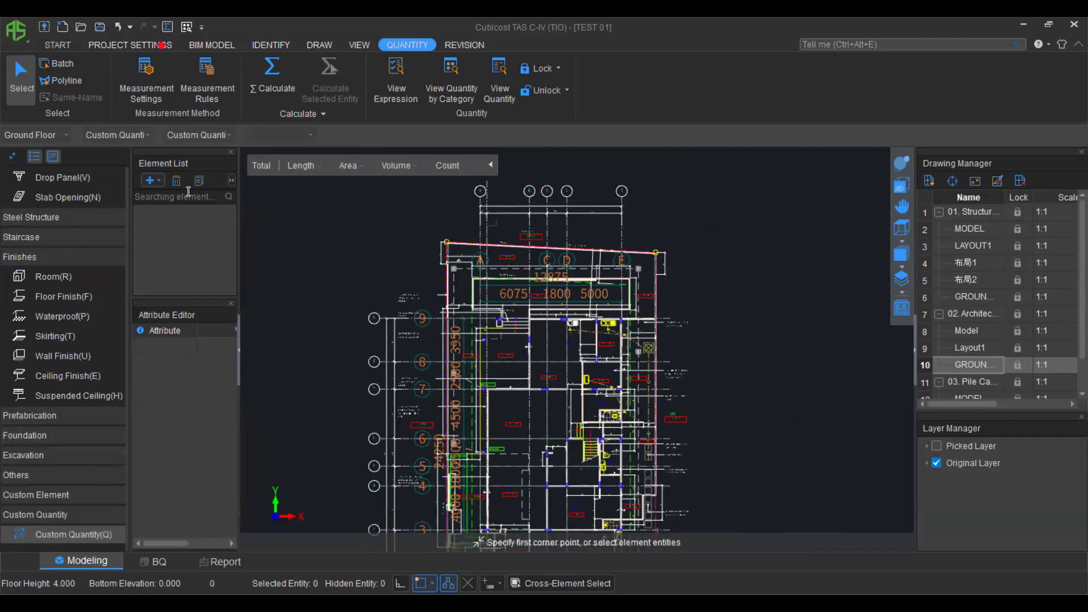
left_click(157, 180)
left_click(200, 284)
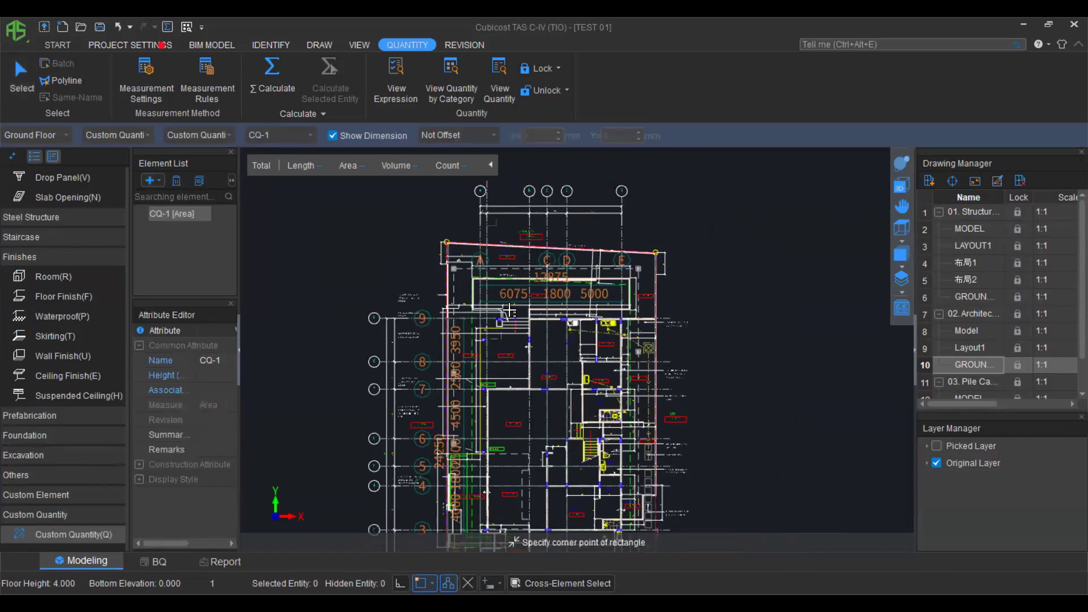
scroll(454, 340, "up", 4)
scroll(452, 361, "up", 4)
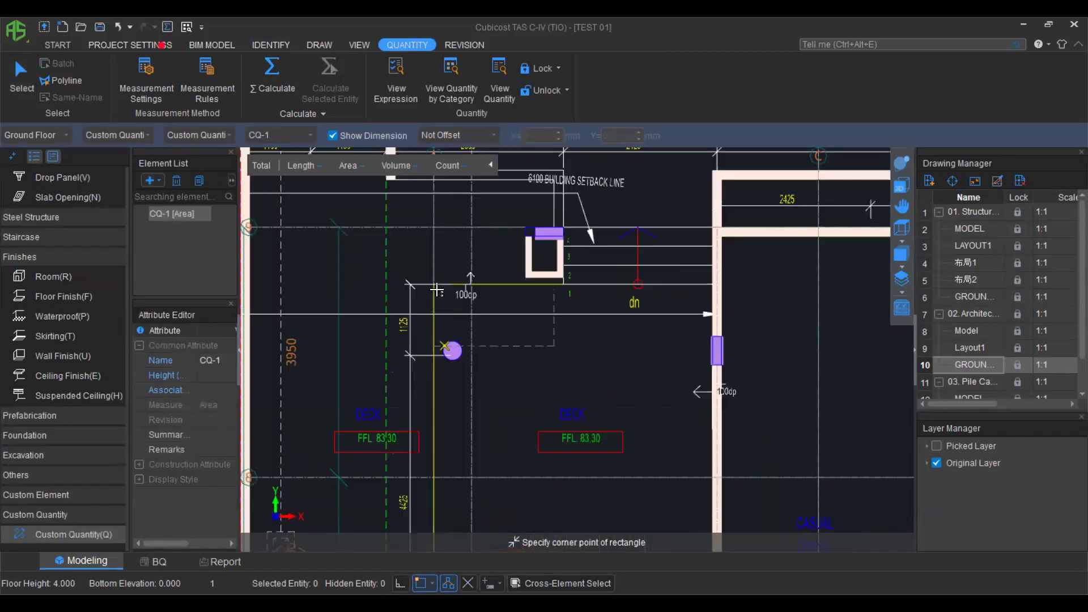
left_click(433, 286)
scroll(588, 460, "down", 2)
middle_click_drag(589, 482, 571, 361)
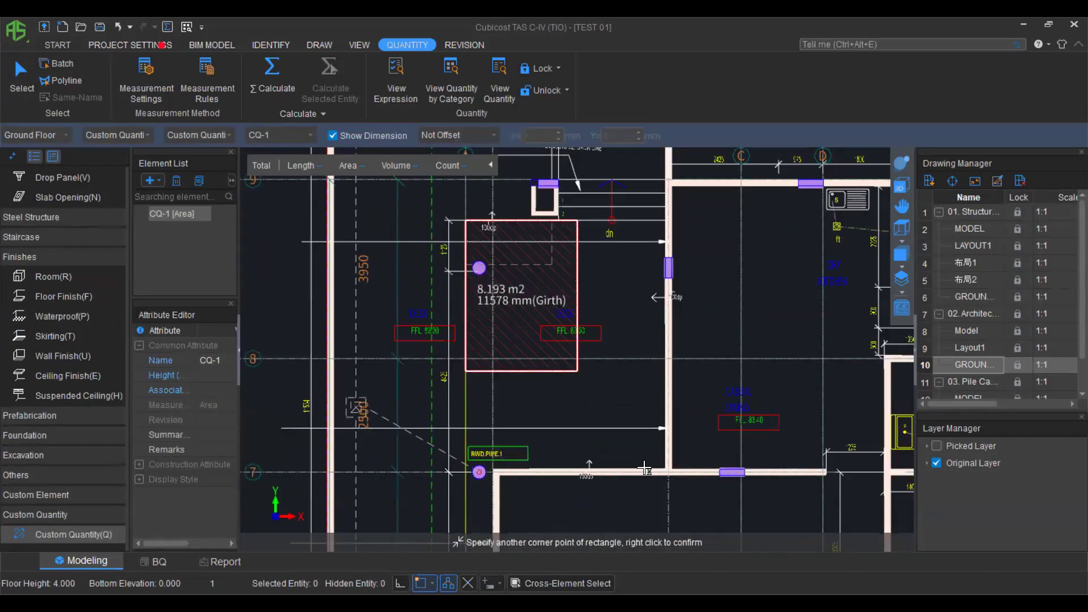
left_click(663, 460)
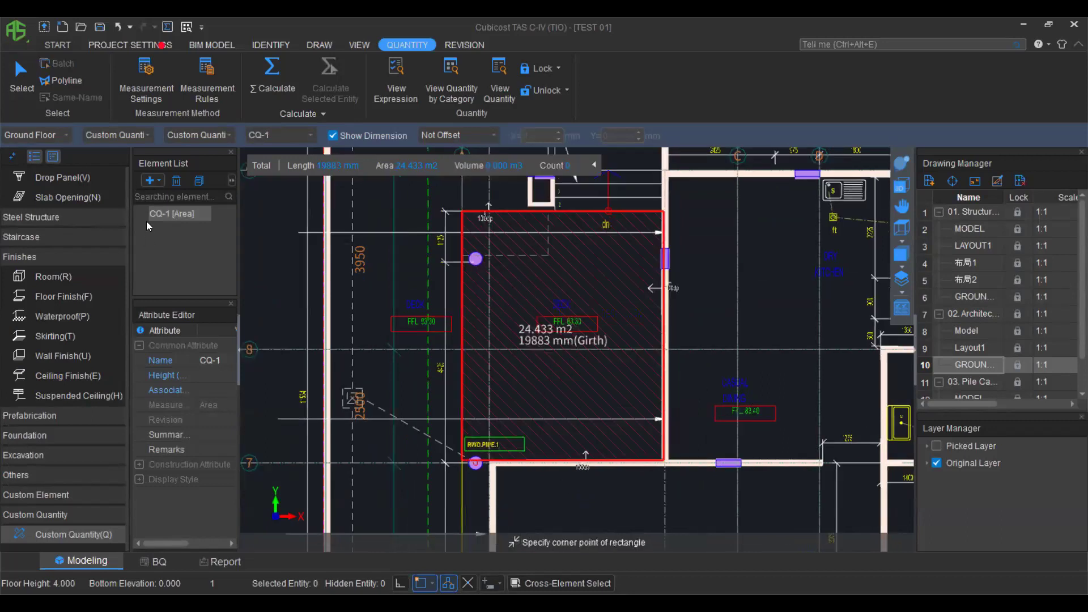
Create length custom quantity CQ-2 and trace its line along the wall corners.
left_click(157, 180)
left_click(266, 226)
scroll(329, 324, "down", 1)
scroll(575, 226, "up", 1)
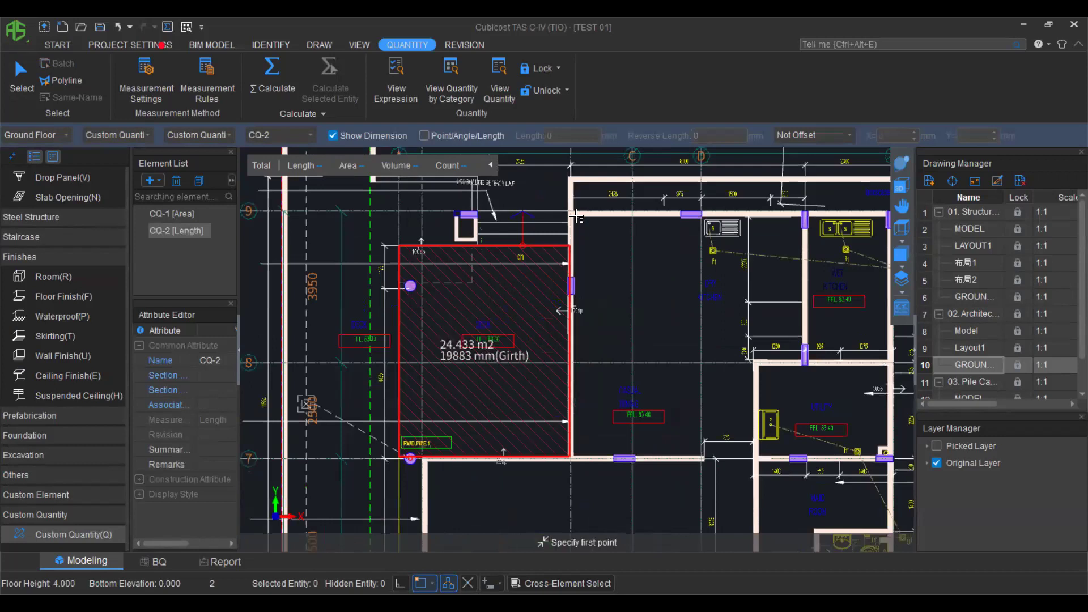
left_click(574, 216)
left_click(748, 216)
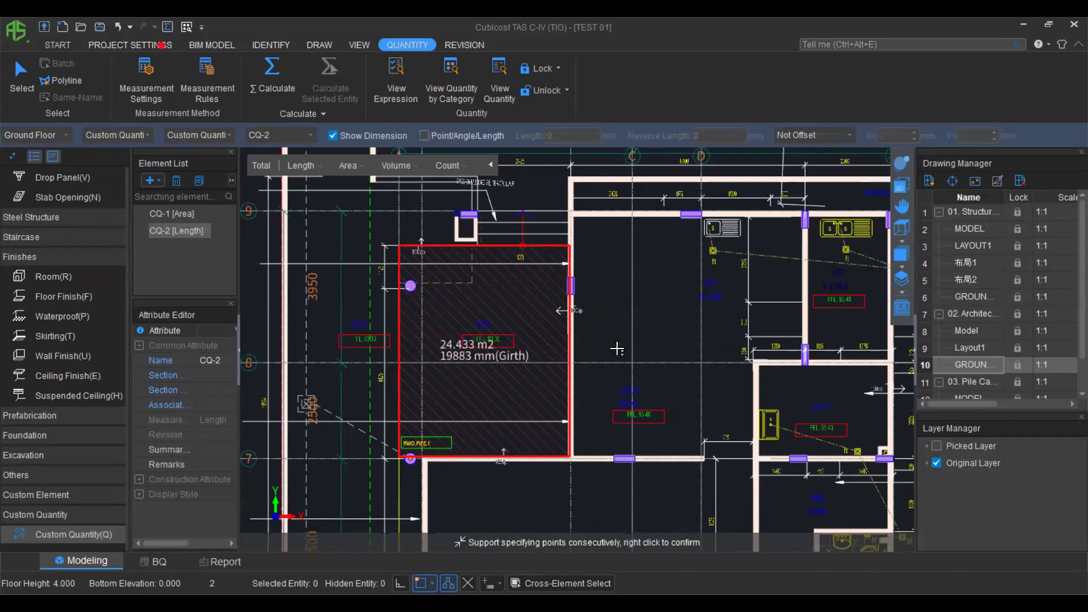
left_click(749, 364)
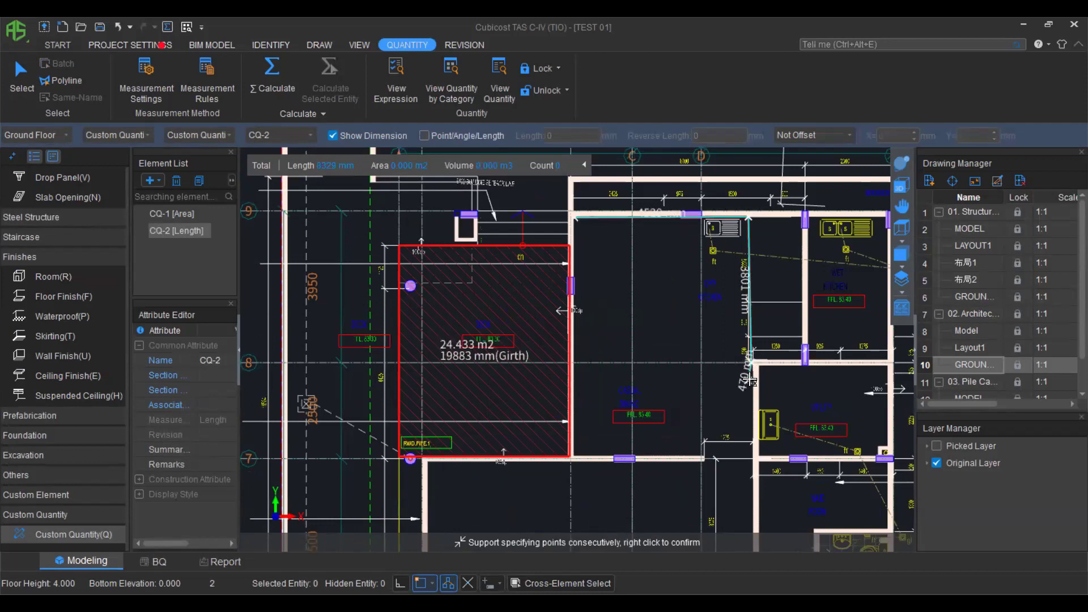
Finish the CQ-2 length line along the wall at 8329 mm.
right_click(749, 378)
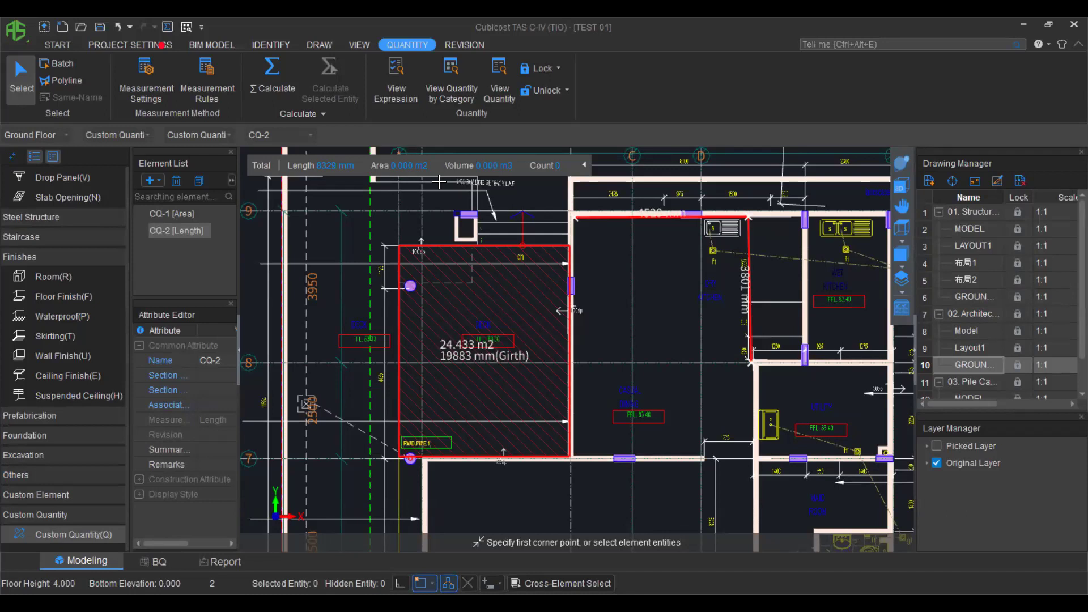
Orbit the ground-floor model in 3D to inspect the rooms, then bring up the Help menu.
scroll(530, 326, "down", 1)
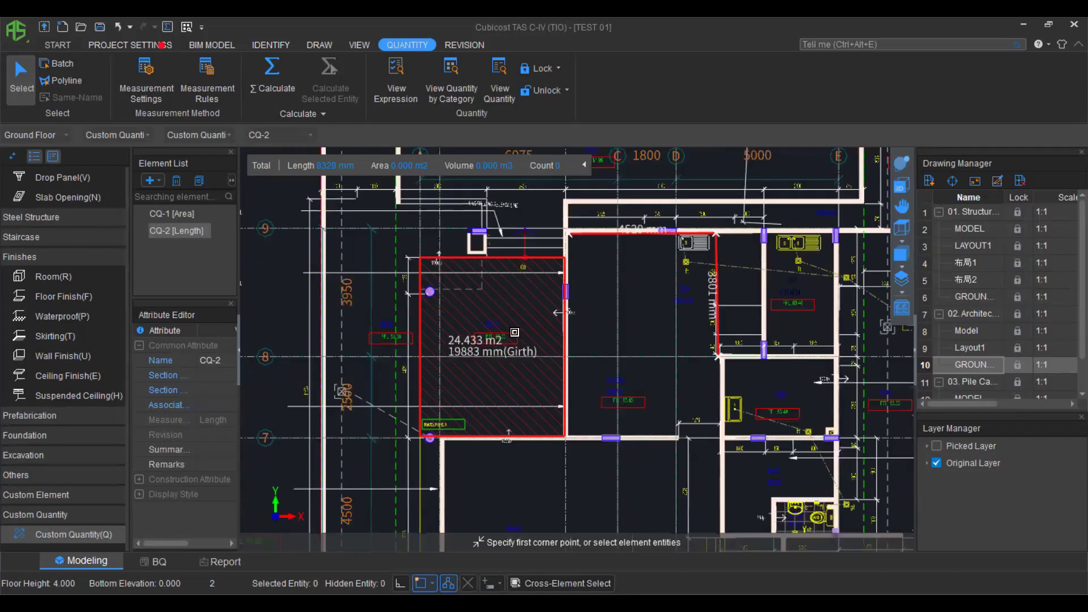
scroll(517, 335, "down", 1)
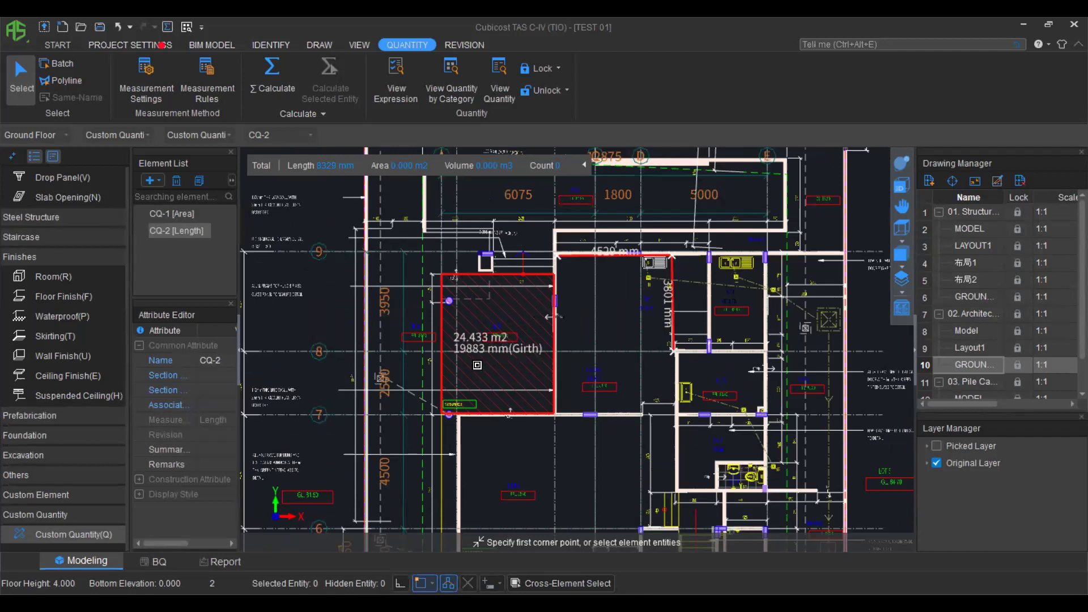
scroll(470, 365, "down", 1)
scroll(468, 365, "down", 1)
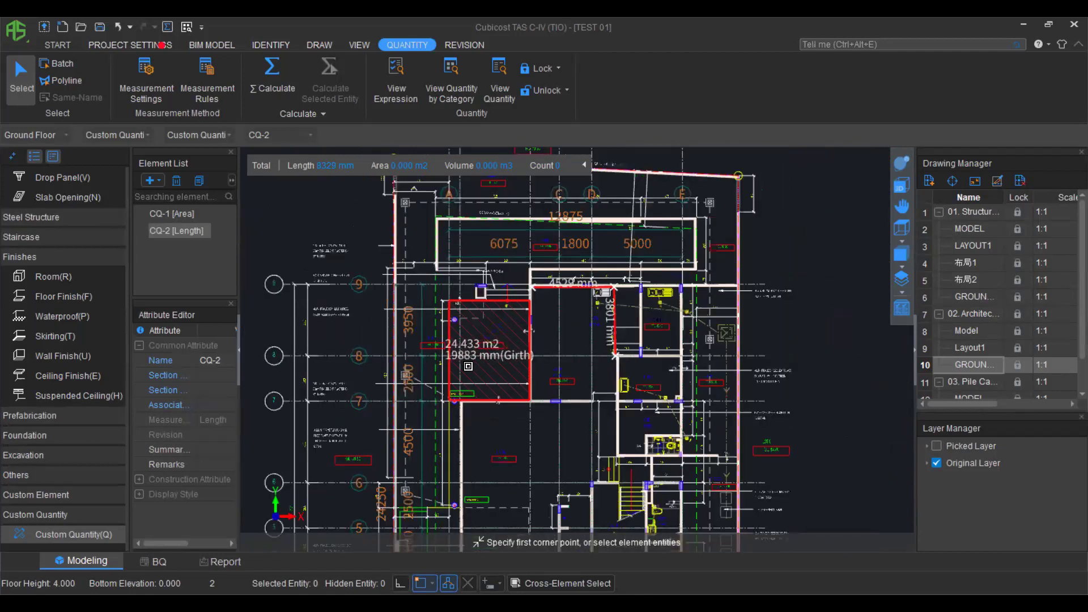
left_click_drag(586, 342, 623, 452)
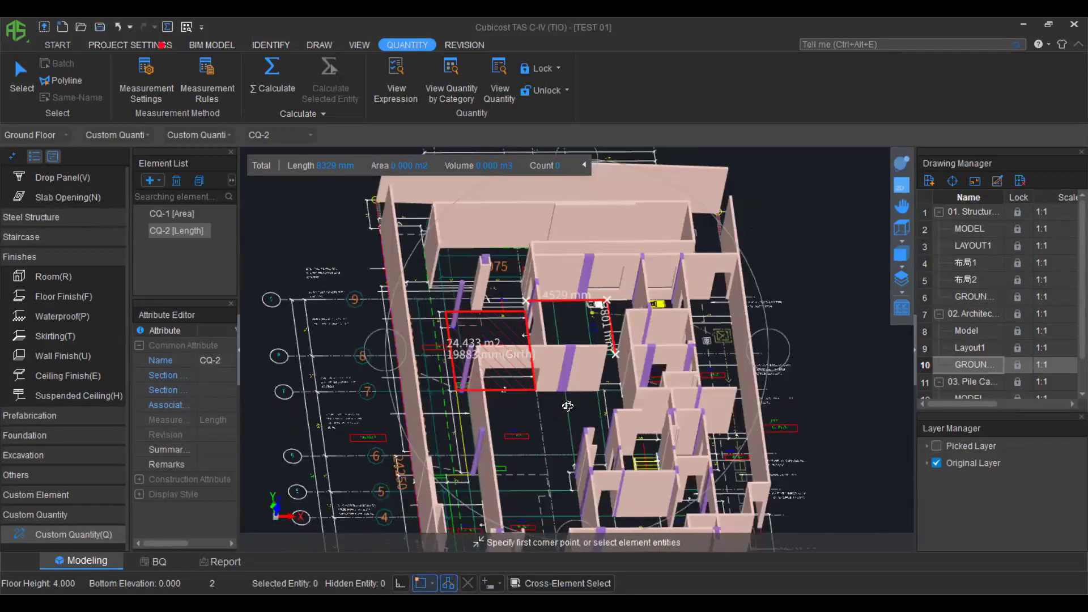
left_click_drag(499, 396, 651, 397)
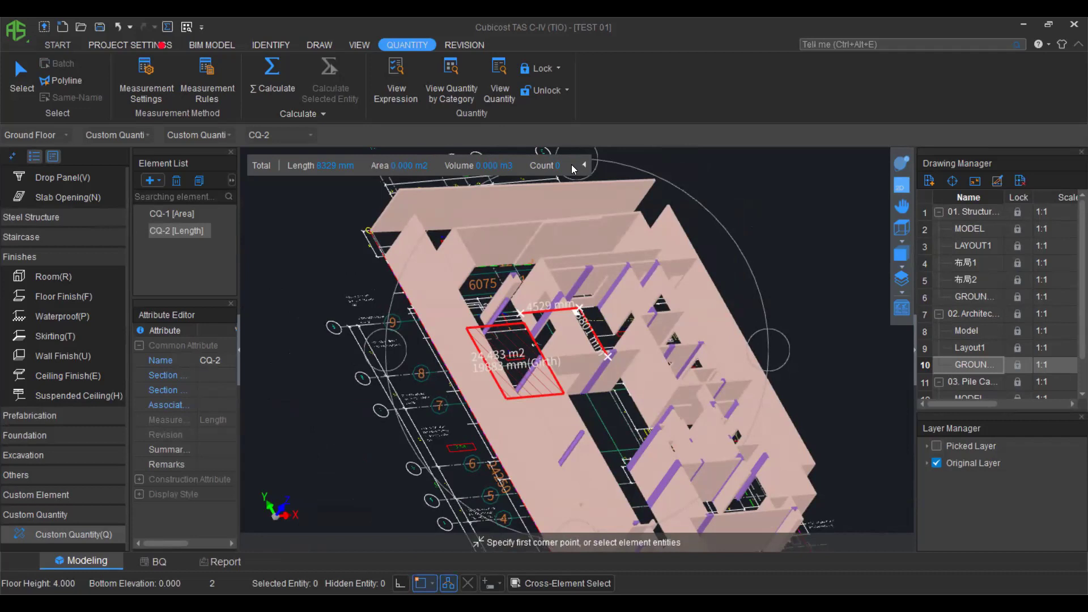
scroll(650, 369, "down", 2)
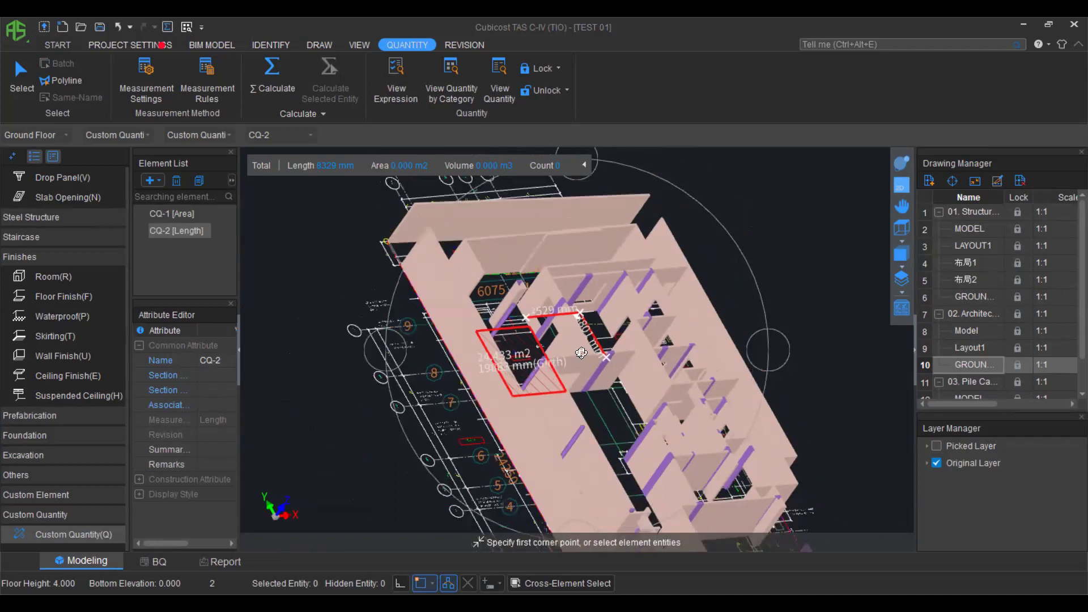
middle_click_drag(641, 408, 578, 398)
left_click_drag(578, 397, 576, 391)
left_click_drag(645, 349, 549, 368)
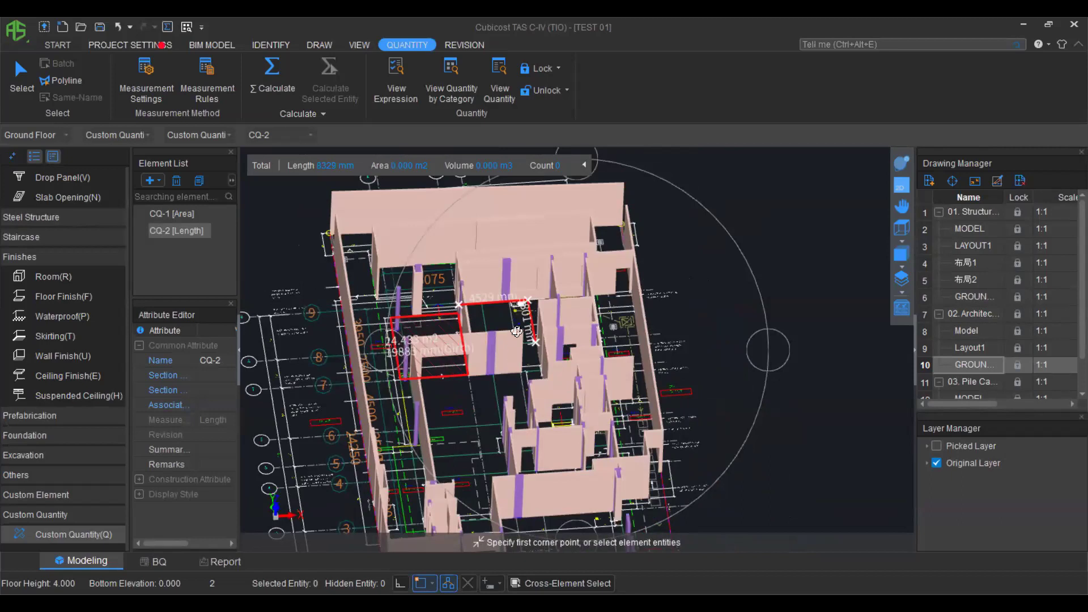
scroll(507, 301, "up", 1)
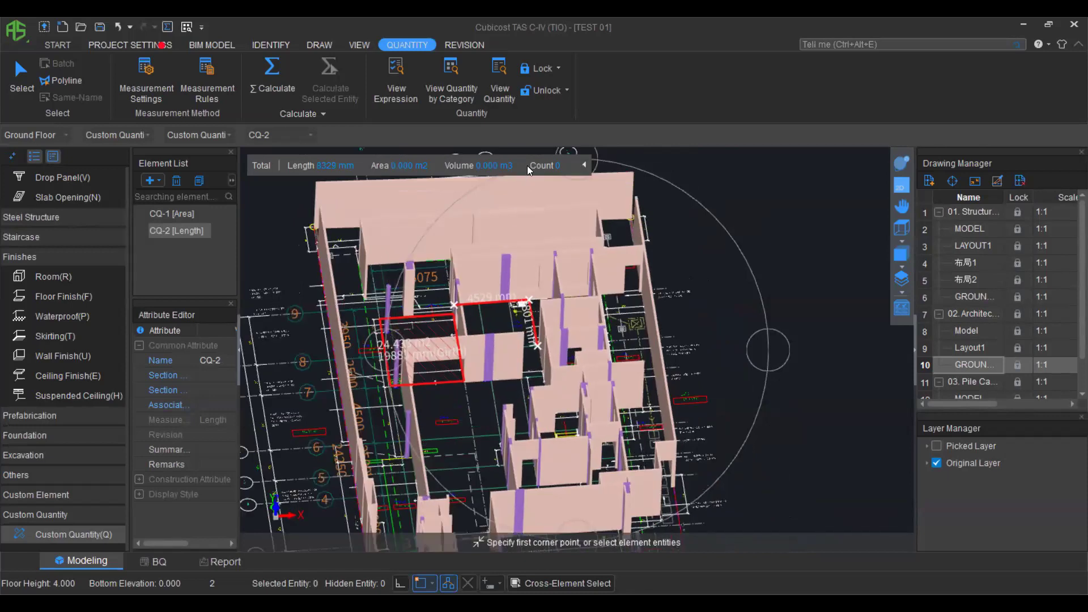
scroll(605, 380, "down", 2)
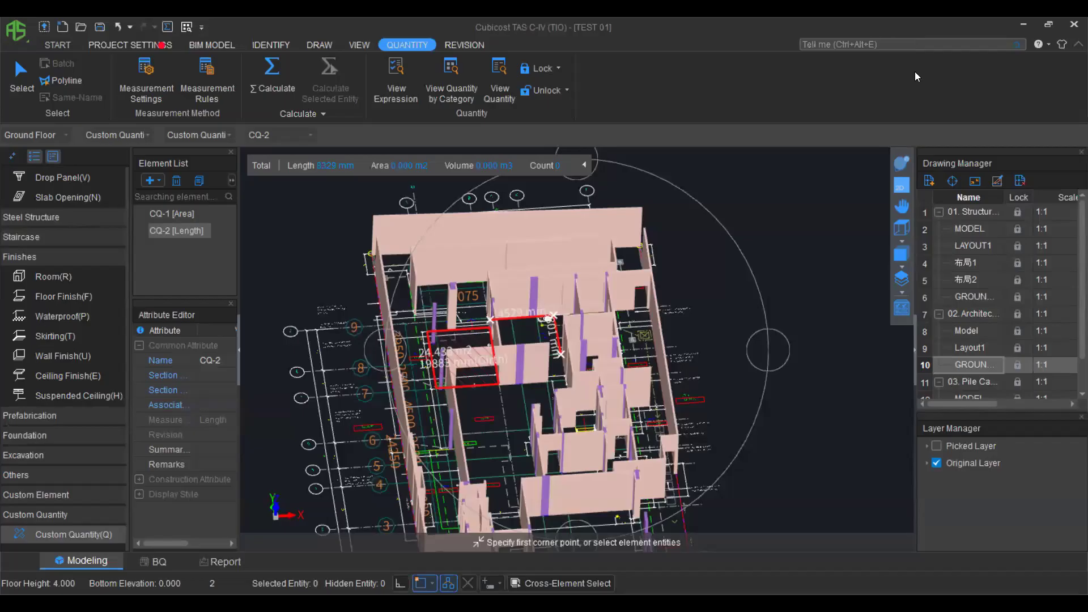
left_click(1043, 44)
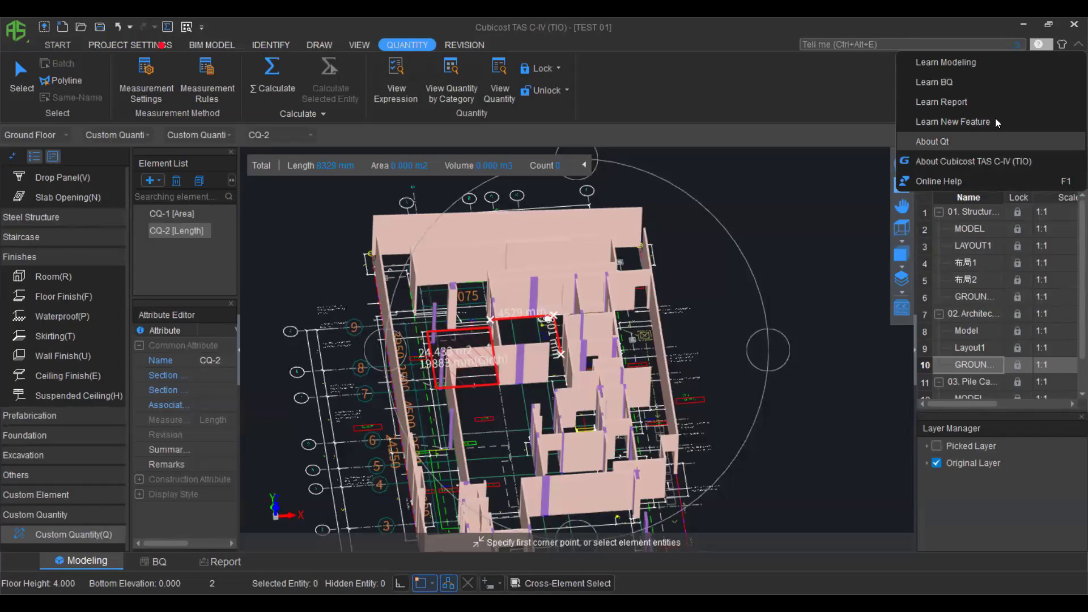
Choose Learn New Feature and save the current project as TEST 01.TAS.
left_click(963, 122)
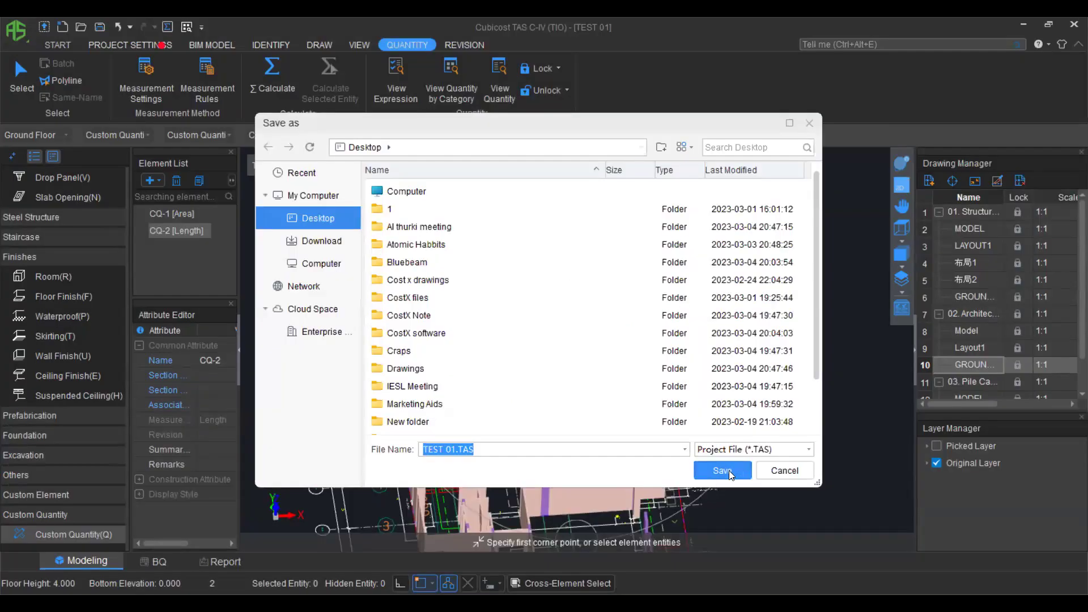
left_click(722, 469)
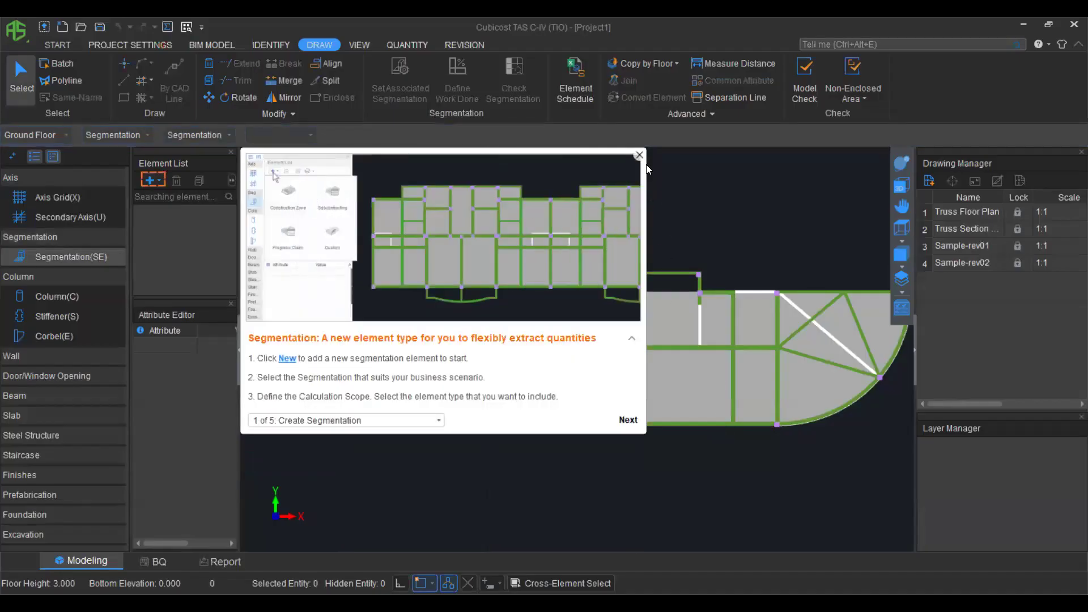
Close the Segmentation tutorial popup to reveal the sample plan.
left_click(638, 157)
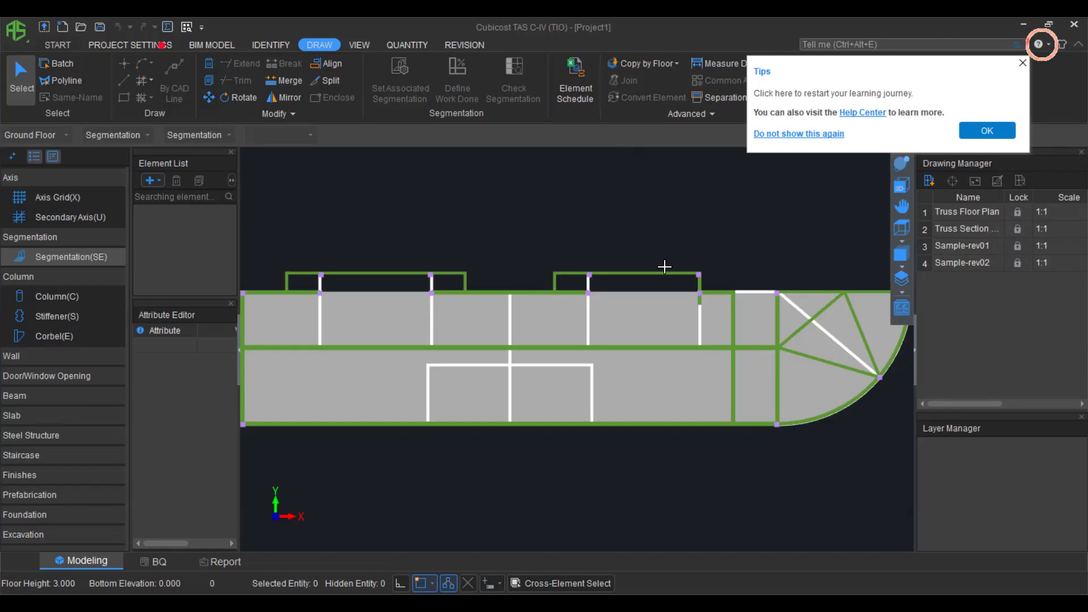
scroll(660, 311, "down", 1)
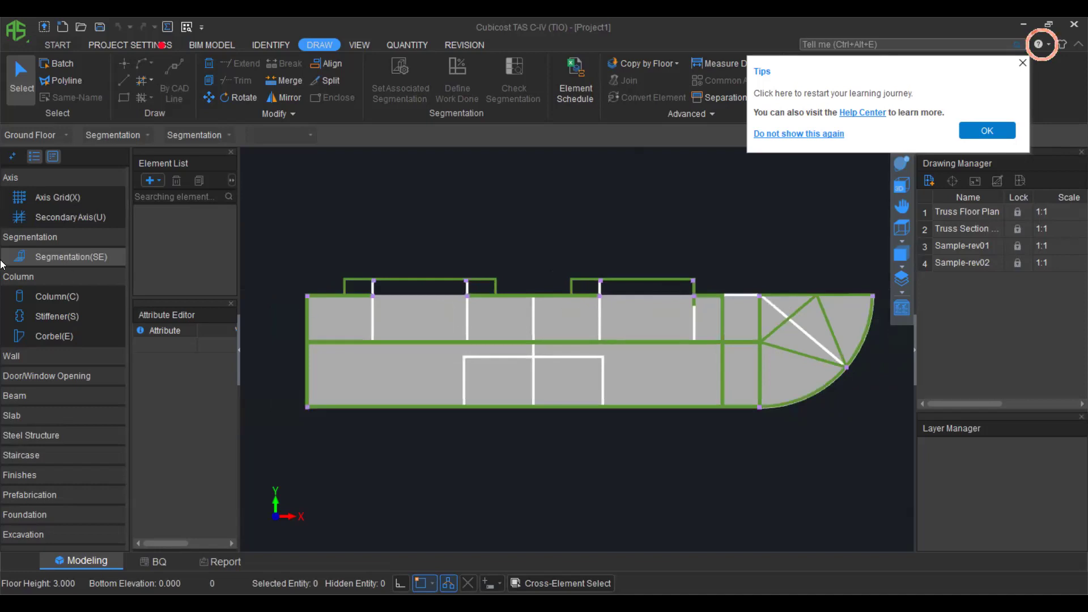
Add a Progress Claim segmentation scoped to Column, Wall and Beam.
left_click(154, 179)
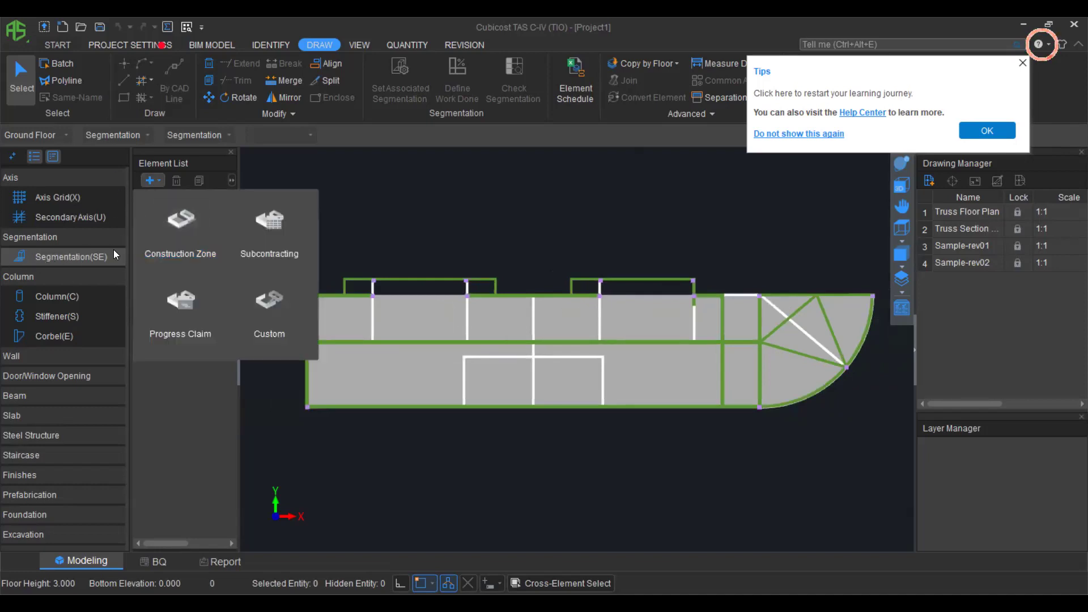
left_click(201, 312)
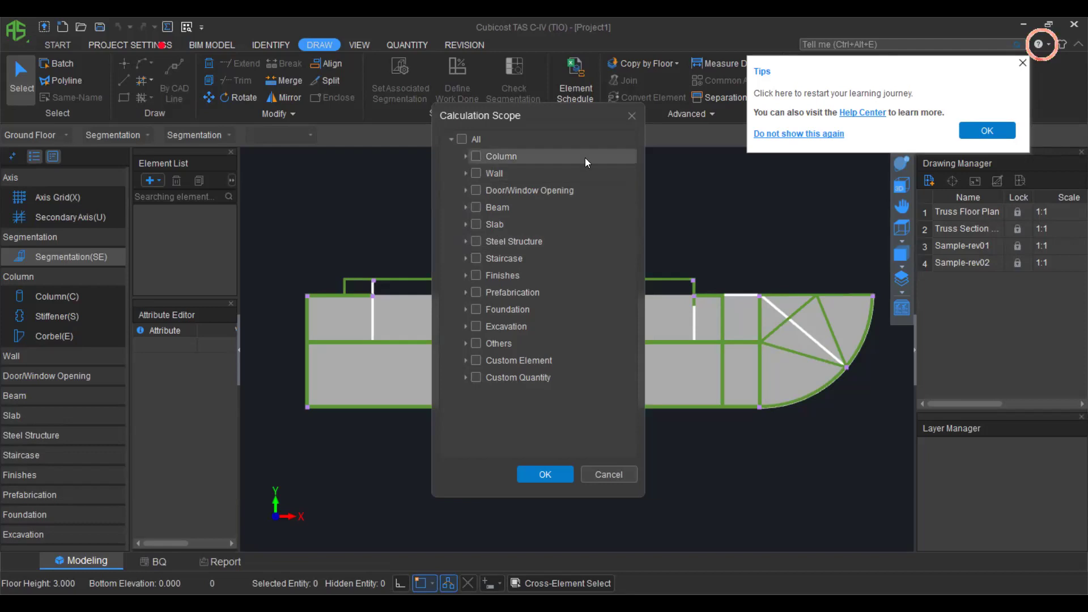
left_click(476, 156)
left_click(476, 172)
left_click(476, 207)
left_click(547, 471)
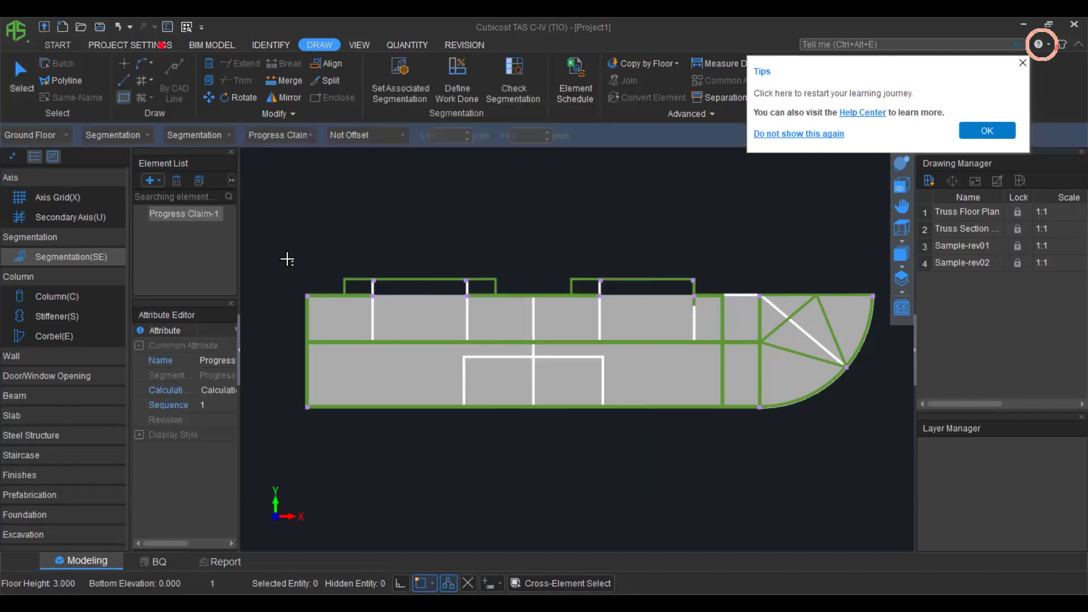
Draw the Progress Claim-1 rectangle over the left end of the plan.
left_click(284, 258)
left_click(383, 360)
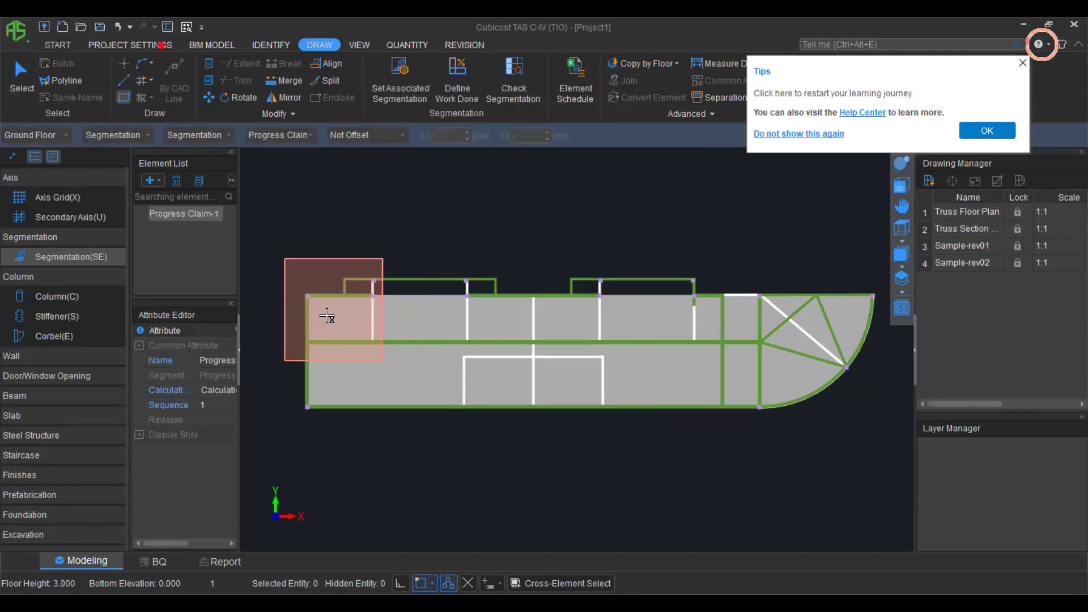
scroll(306, 338, "up", 4)
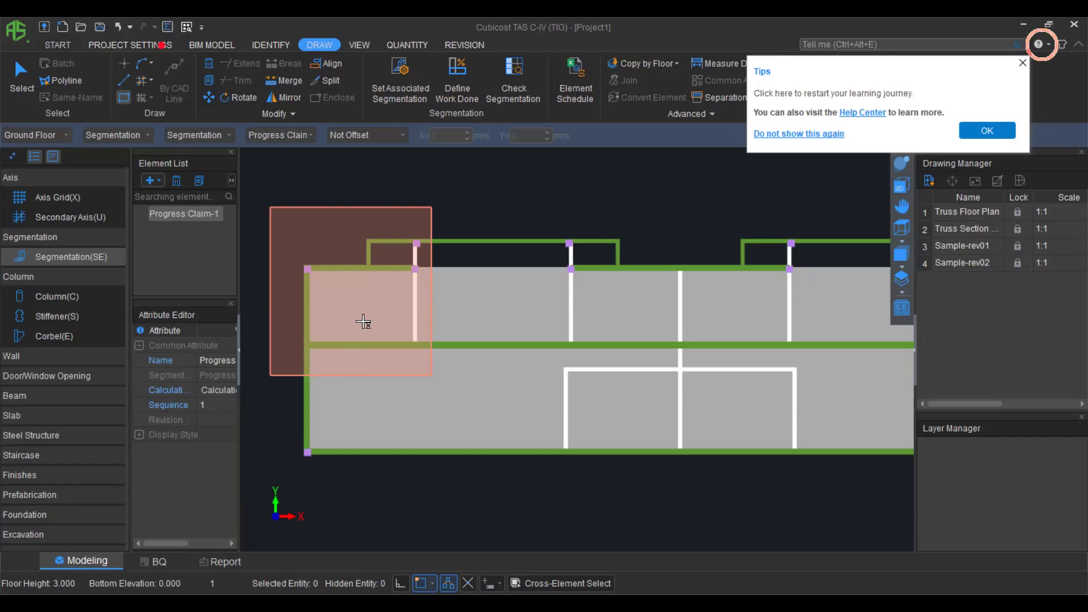
left_click(400, 79)
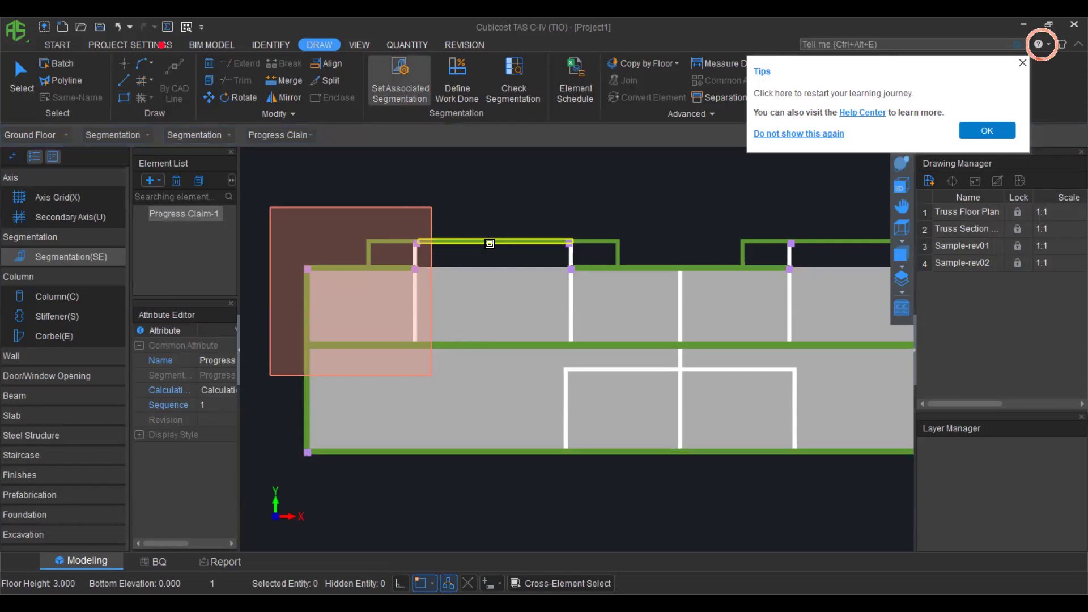
Assign top beam BKL-1's formwork and concrete to Progress Claim-1.
scroll(489, 244, "up", 1)
scroll(489, 243, "up", 1)
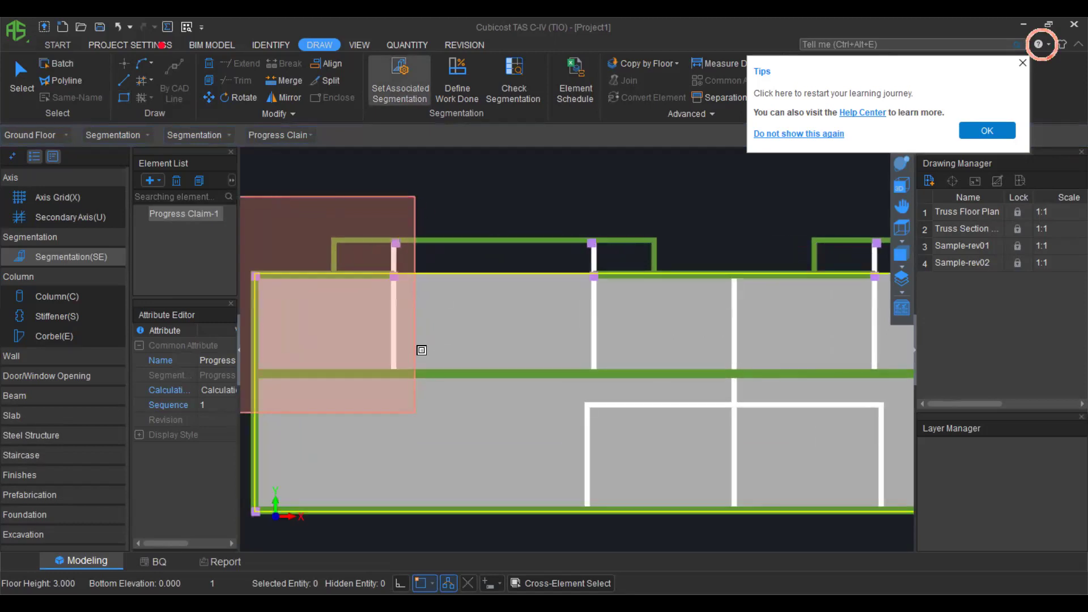
left_click(513, 242)
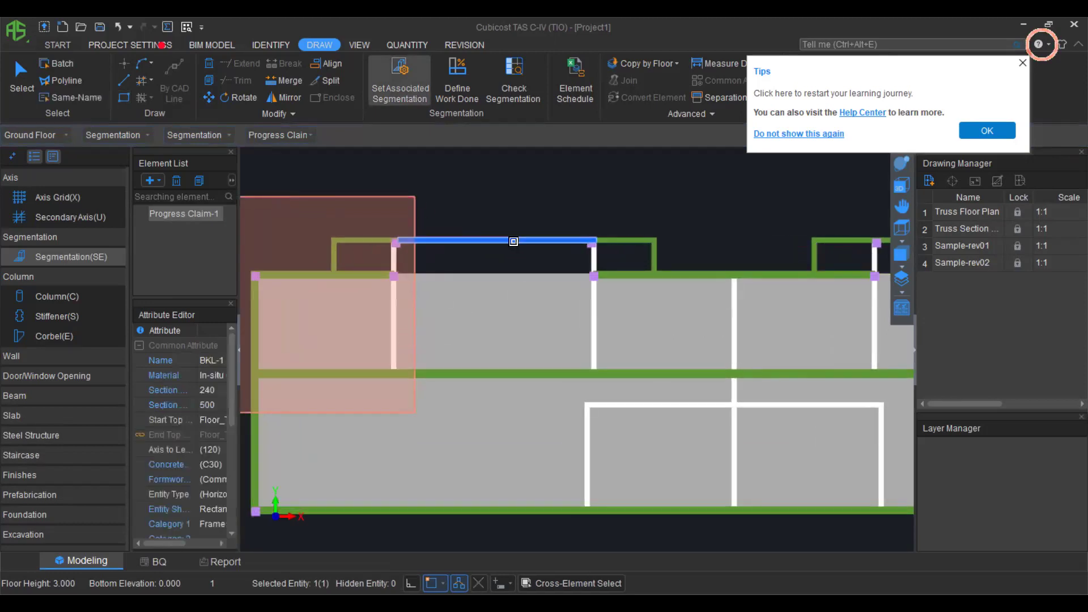
right_click(519, 187)
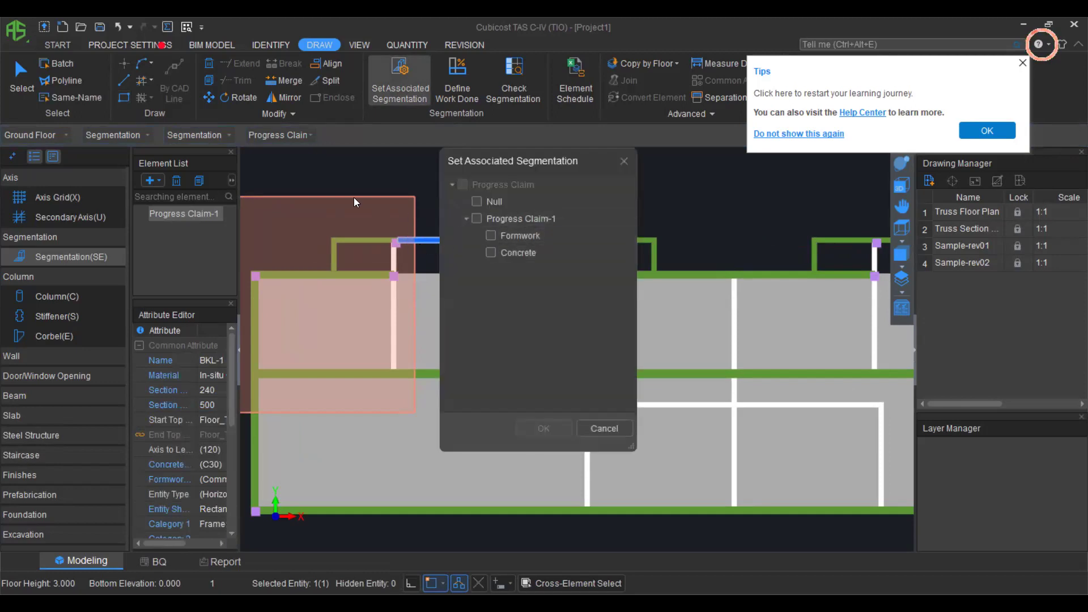
left_click(491, 235)
left_click(491, 252)
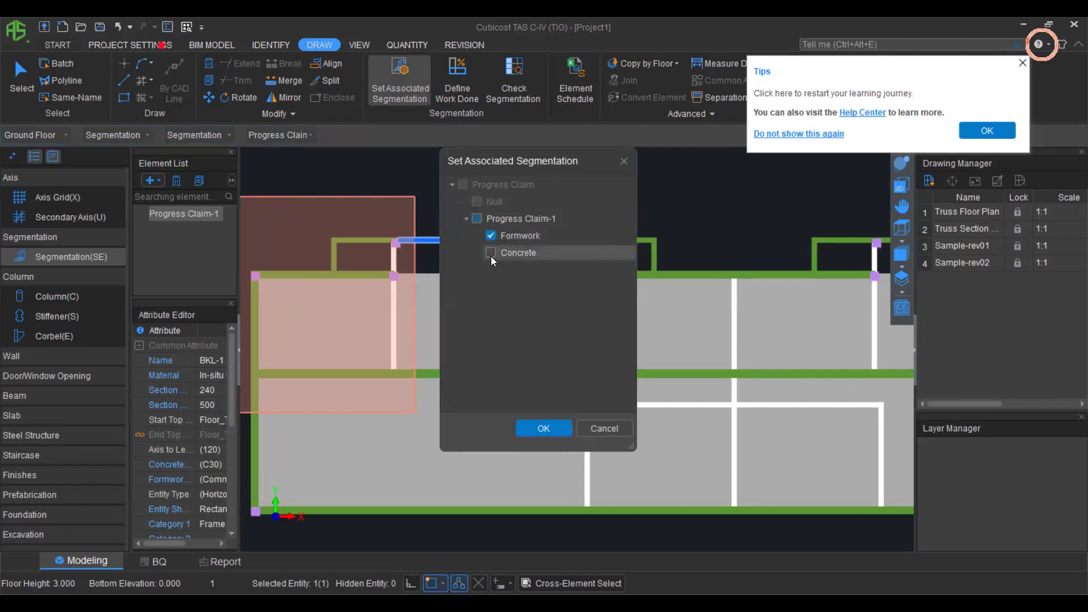
left_click(543, 429)
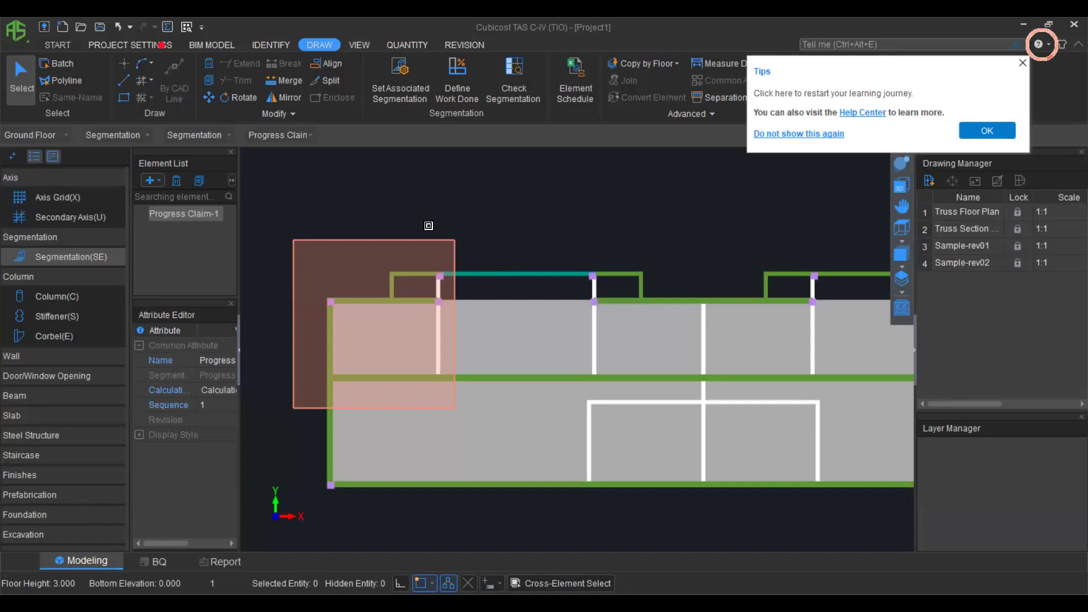
Set the short top-left beam segment's associated segmentation to Null.
left_click(394, 70)
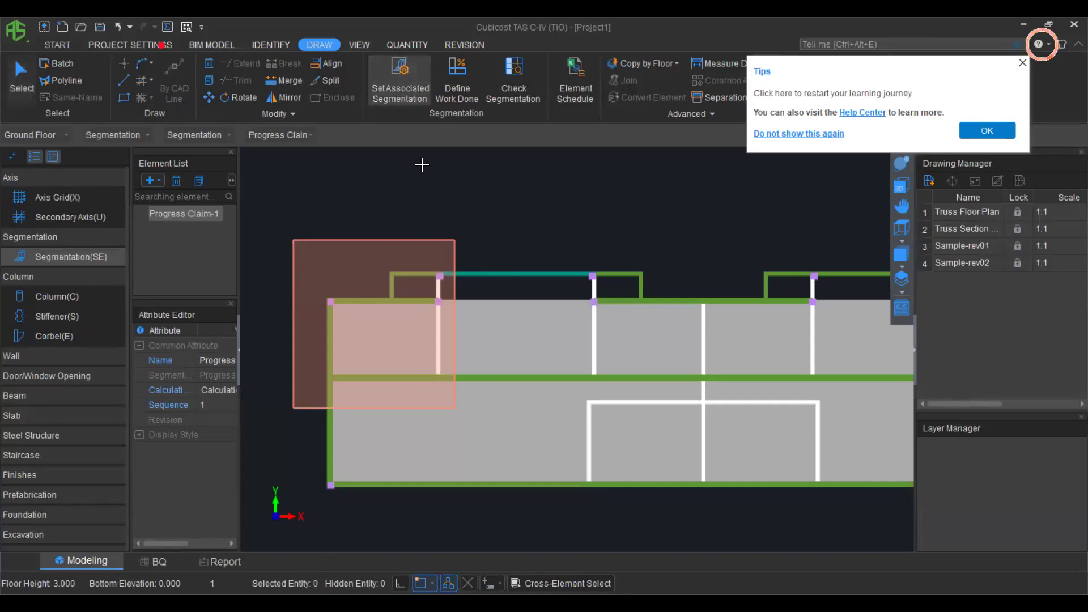
scroll(409, 274, "up", 1)
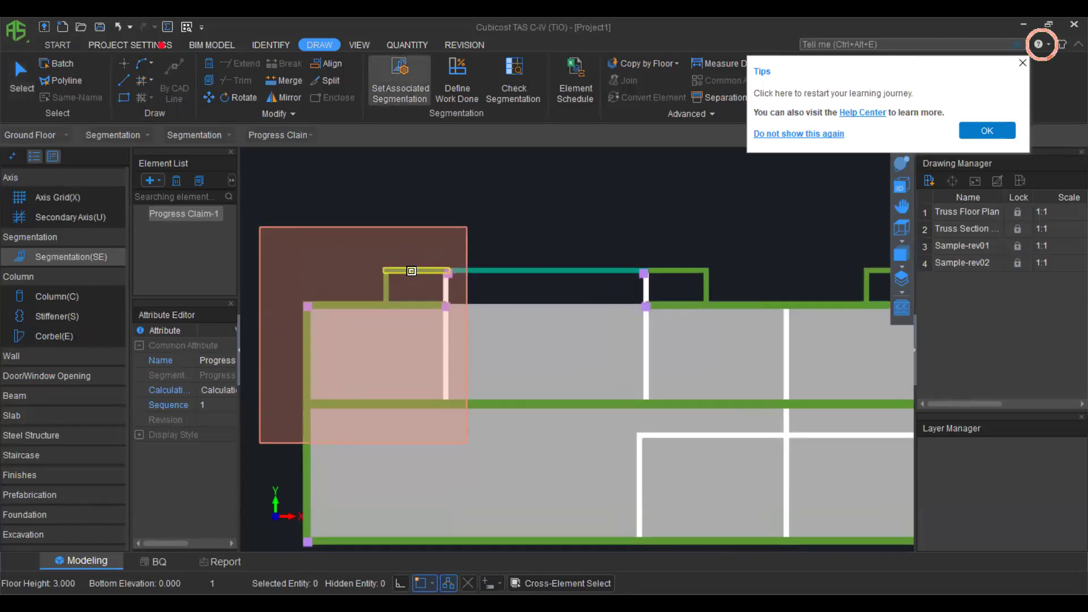
left_click(411, 271)
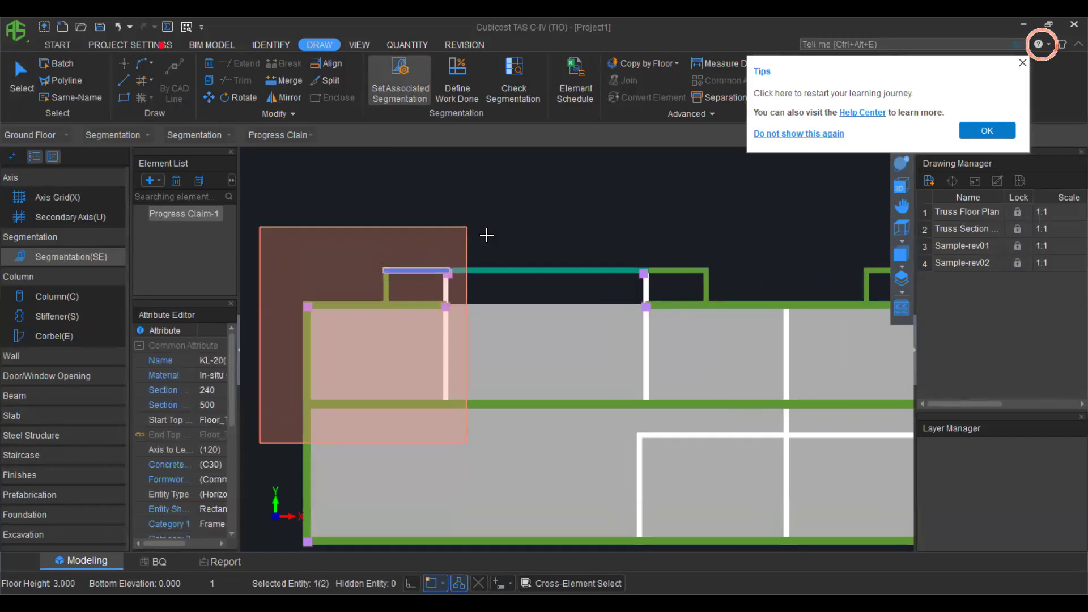
right_click(490, 213)
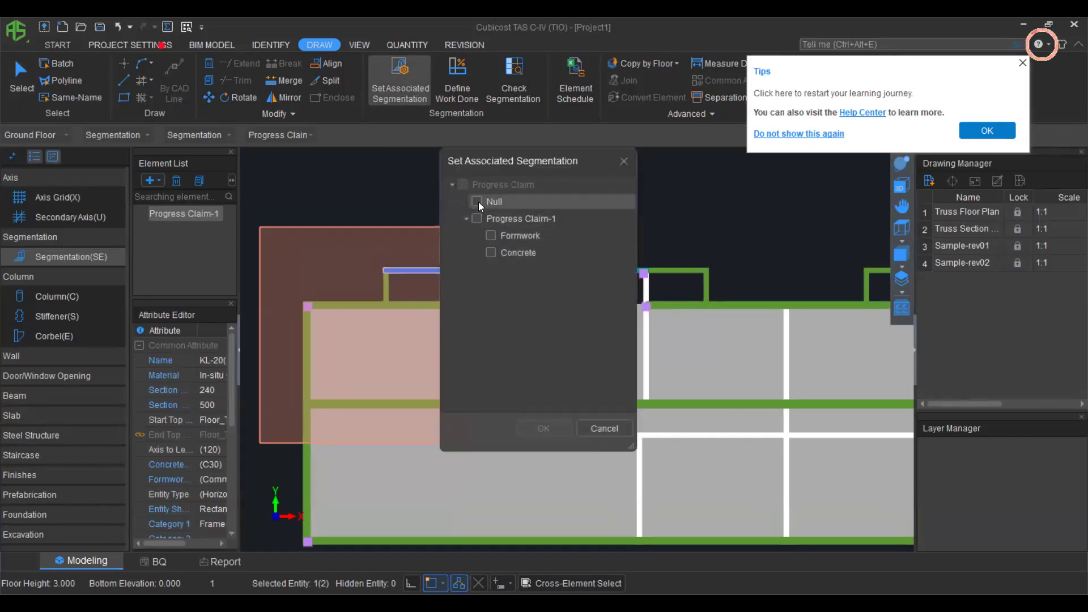
left_click(478, 202)
left_click(543, 428)
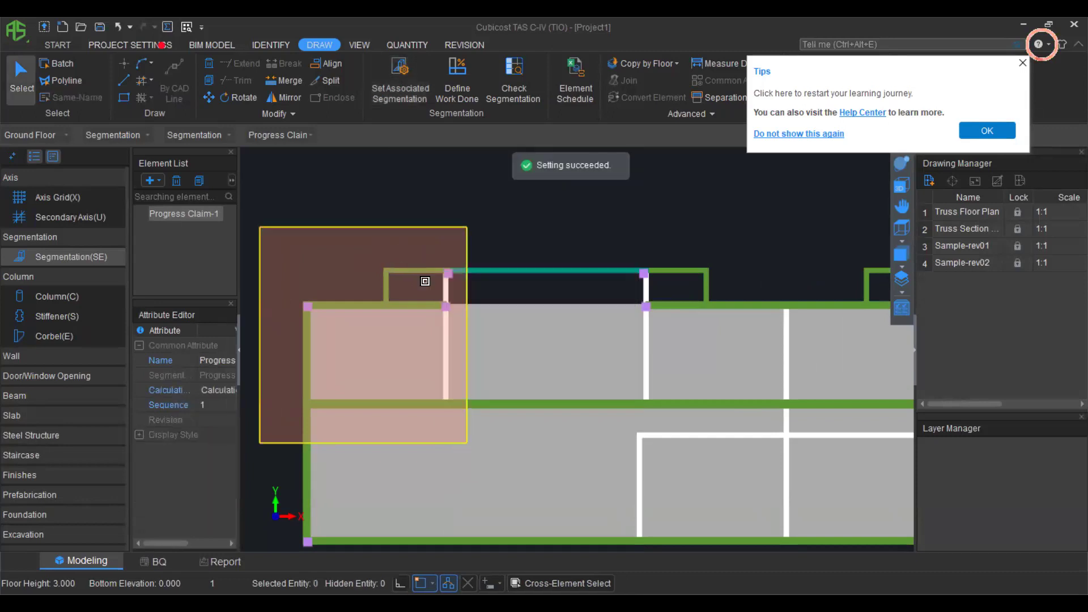
scroll(451, 344, "down", 2)
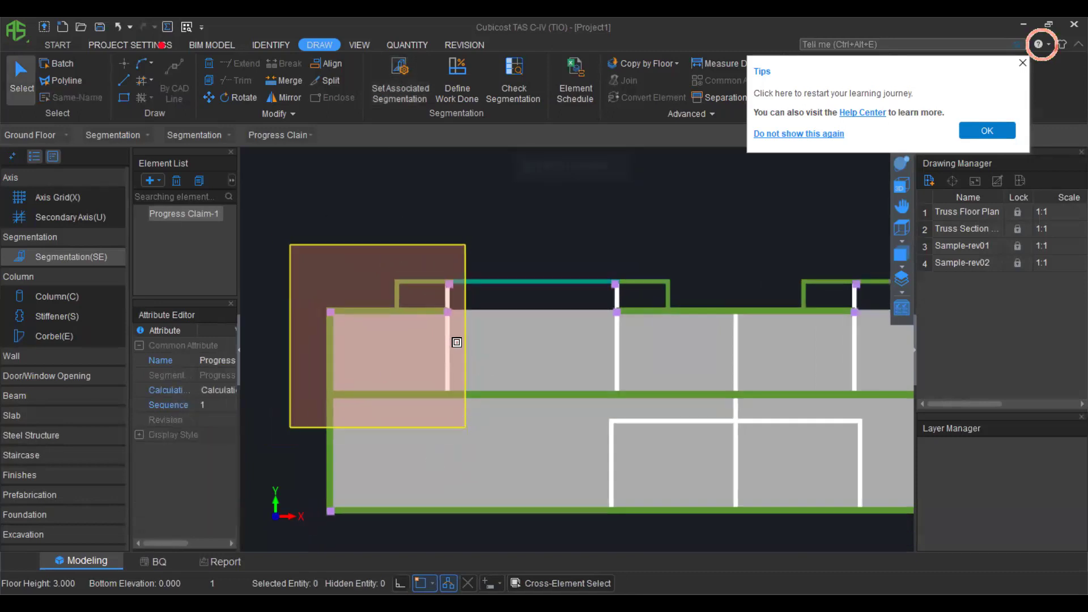
scroll(457, 342, "down", 1)
scroll(503, 328, "down", 1)
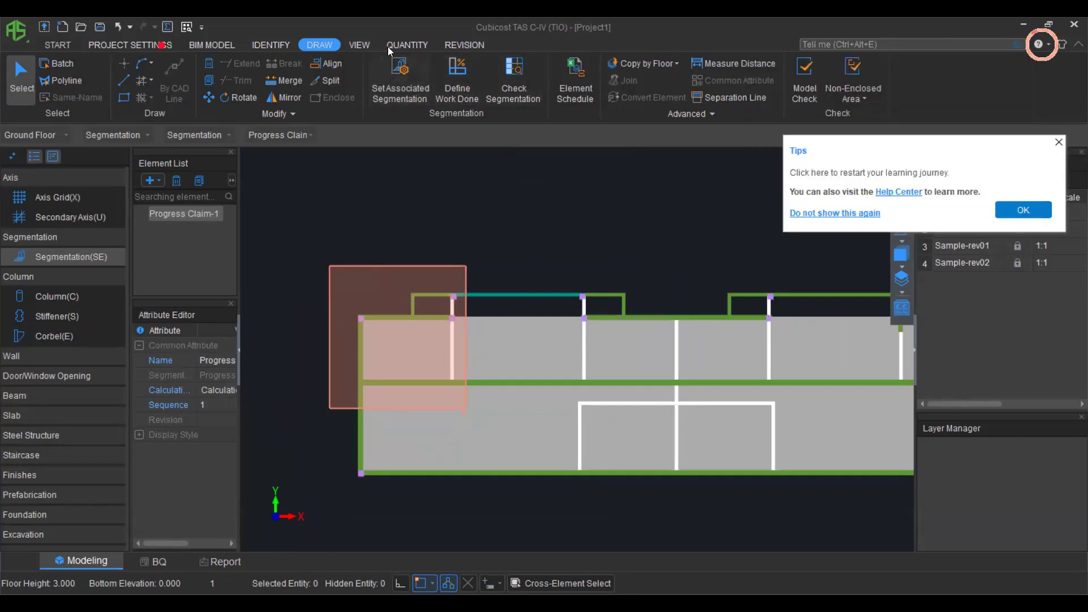
Recalculate quantities for all floors.
left_click(403, 44)
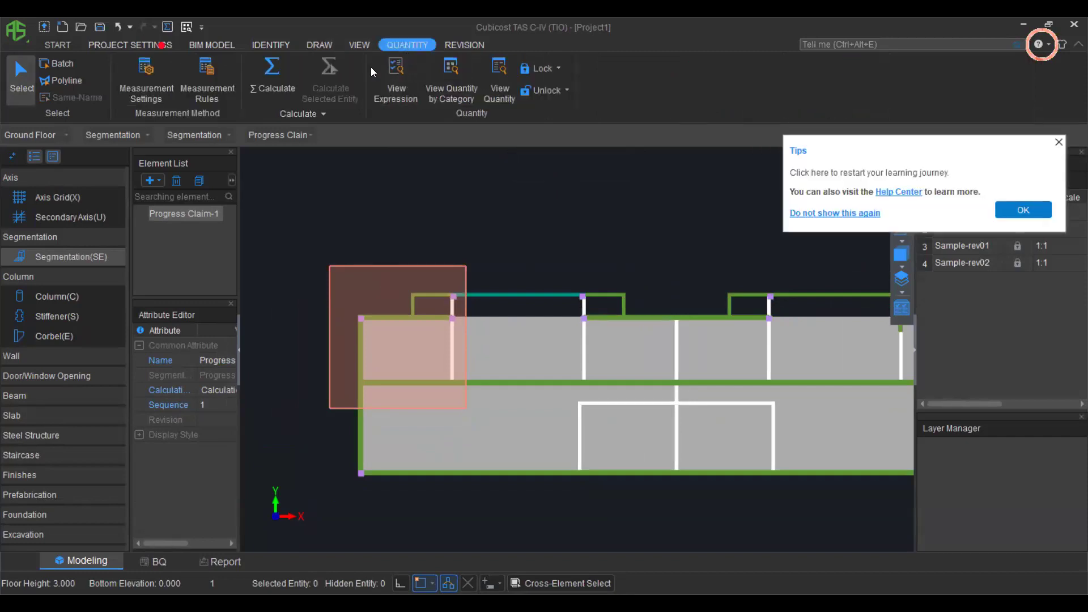
left_click(275, 75)
left_click(431, 223)
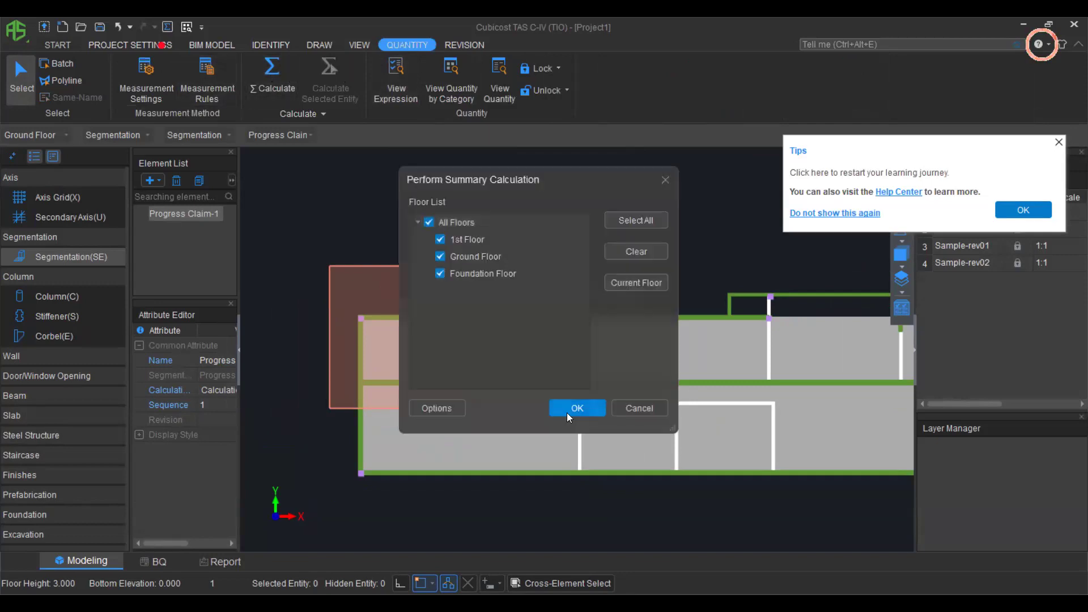
left_click(575, 405)
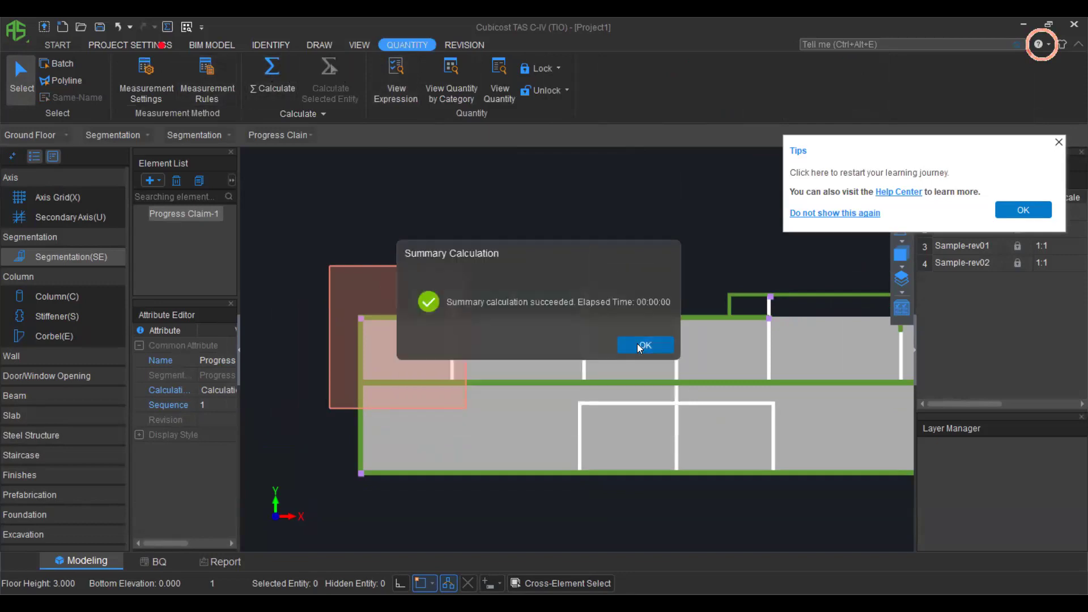
left_click(637, 344)
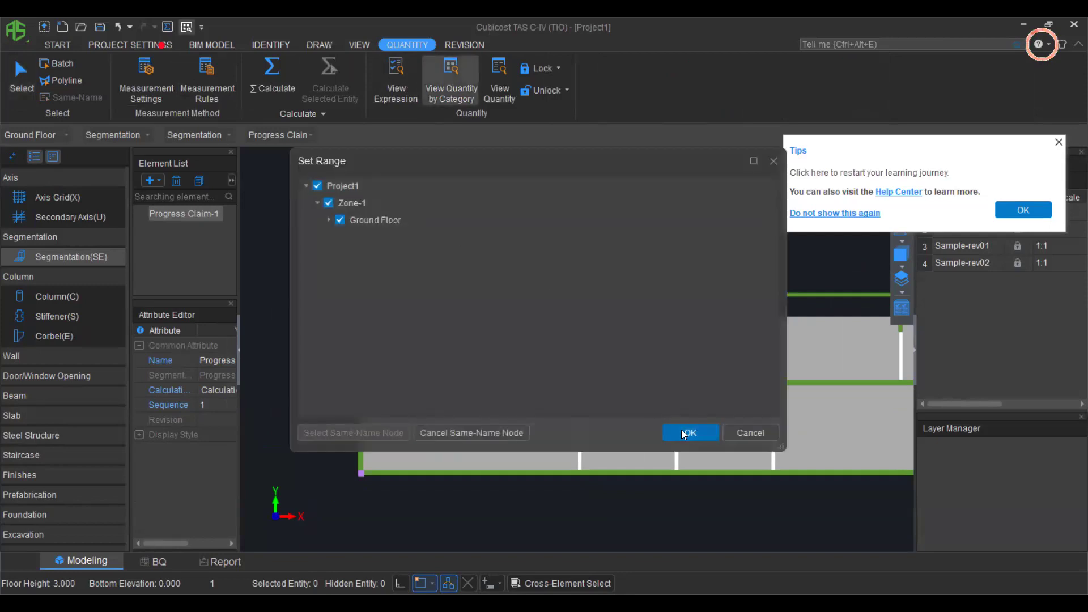
Group category quantities by Progress Claim, showing 1.725 m3 of columns in Progress Claim-1.
left_click(685, 432)
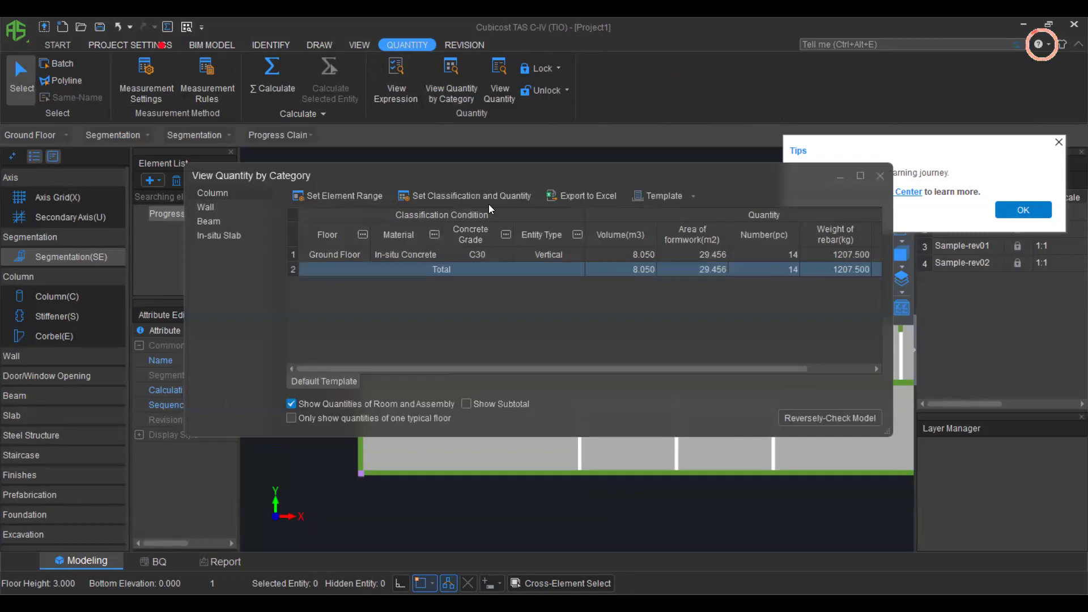
left_click(511, 196)
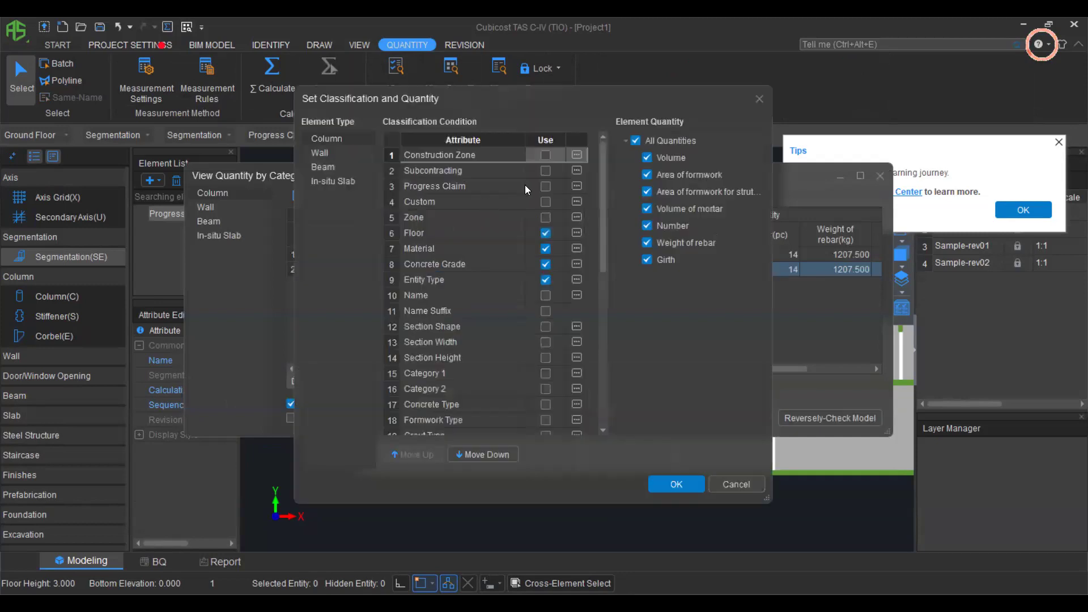
left_click(543, 187)
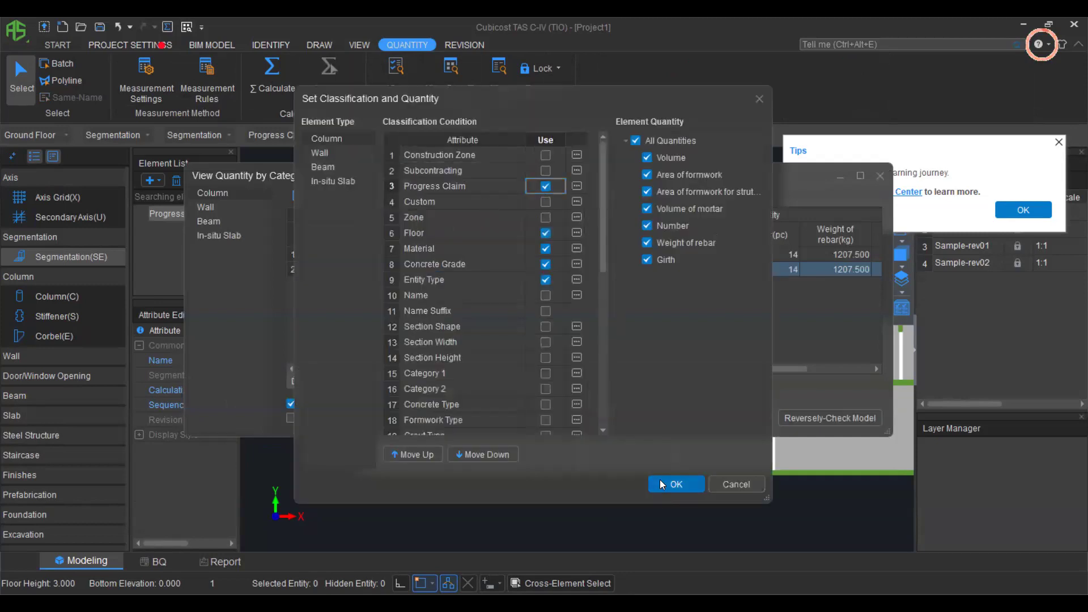
left_click(659, 482)
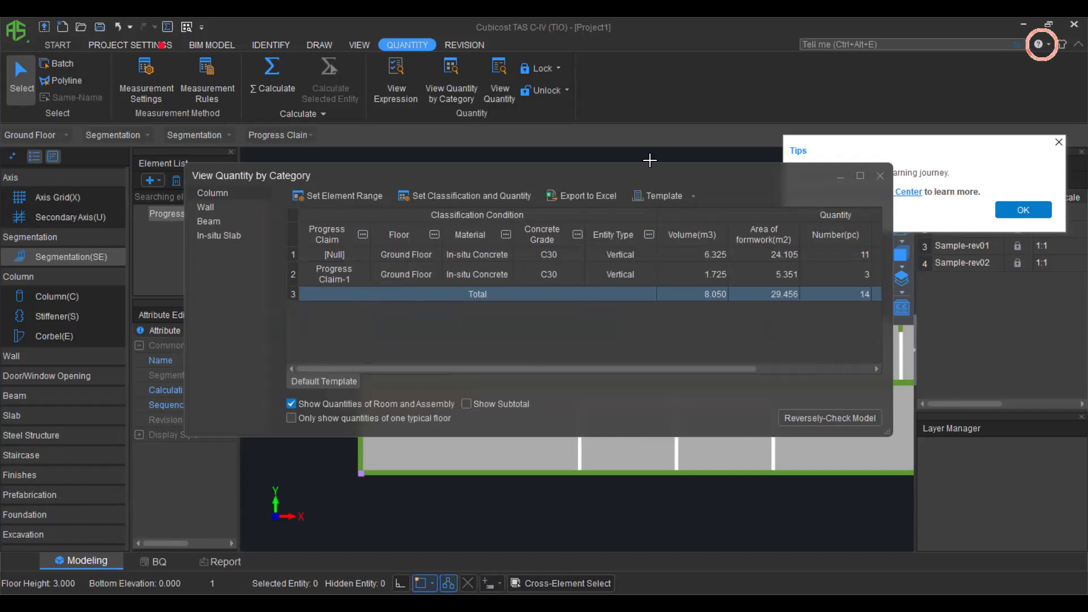
left_click(879, 177)
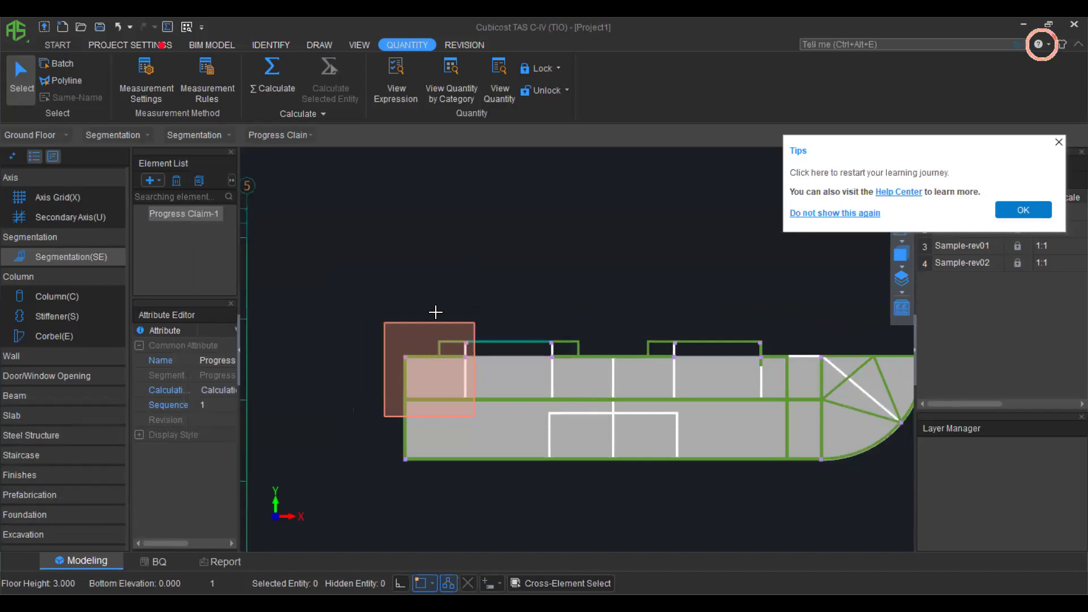
Delete the Progress Claim-1 segmentation region from the plan.
left_click(409, 326)
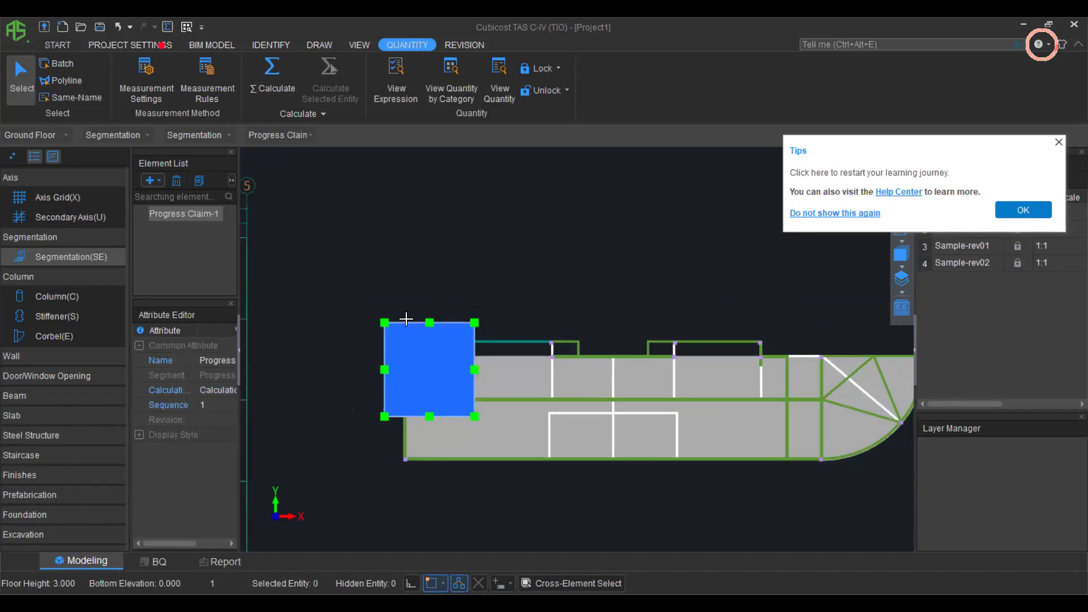
key("Delete")
scroll(499, 386, "up", 1)
middle_click_drag(558, 463, 463, 439)
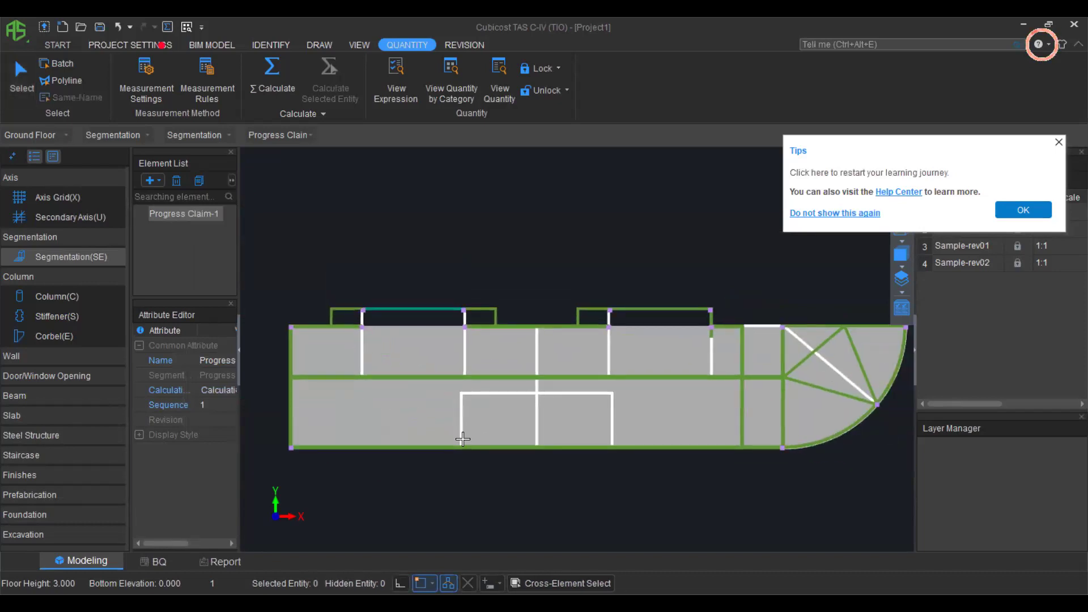
scroll(463, 438, "down", 2)
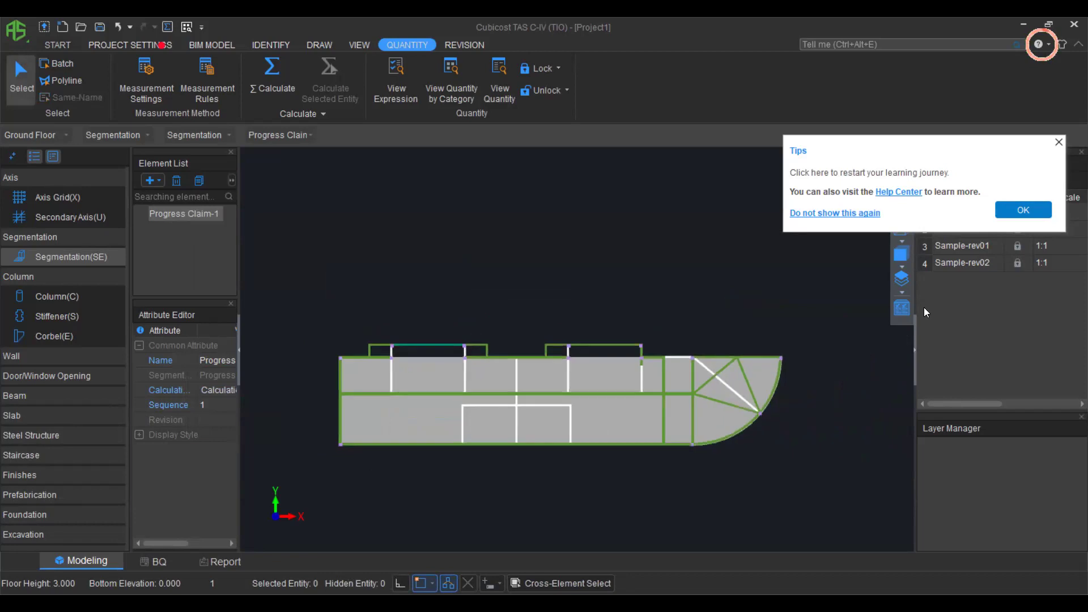
Dismiss Tips, confirm Entity Display Settings, and display Sample-rev01 with the REVISION tools showing.
left_click(1059, 142)
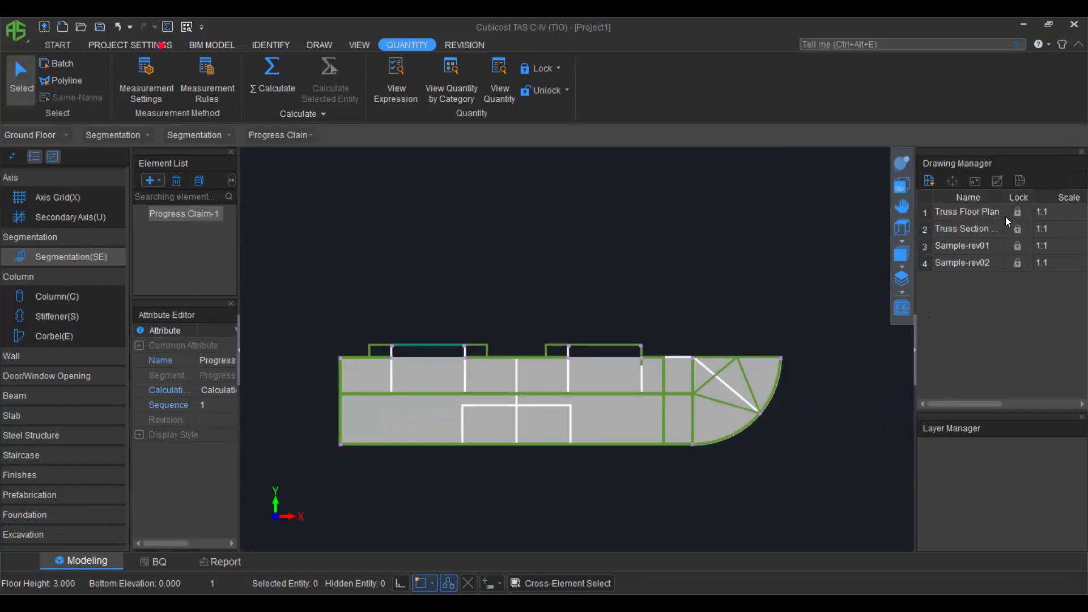
left_click(898, 310)
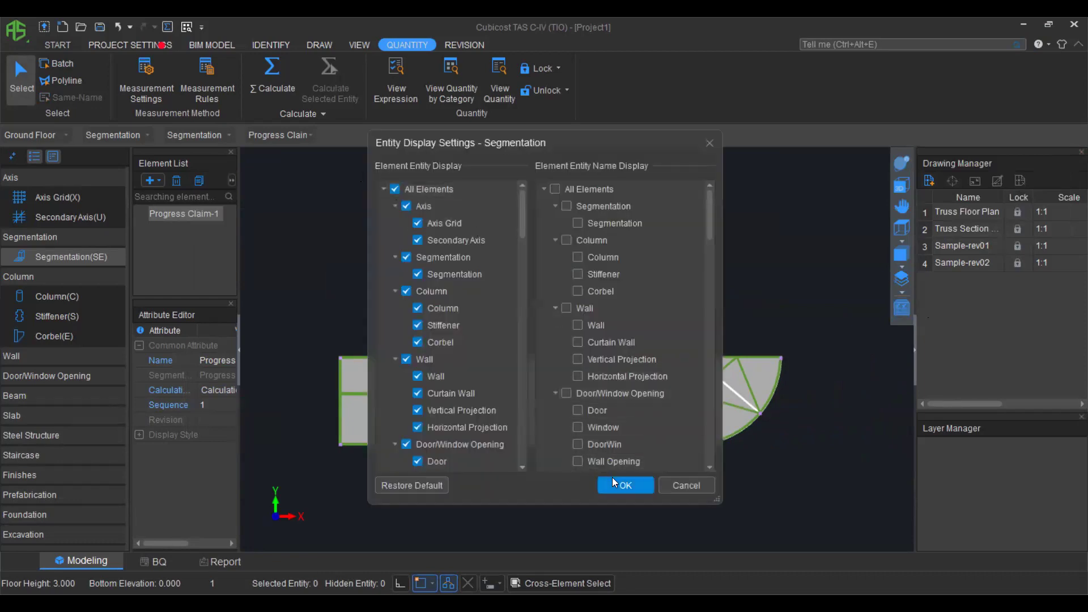
left_click(613, 481)
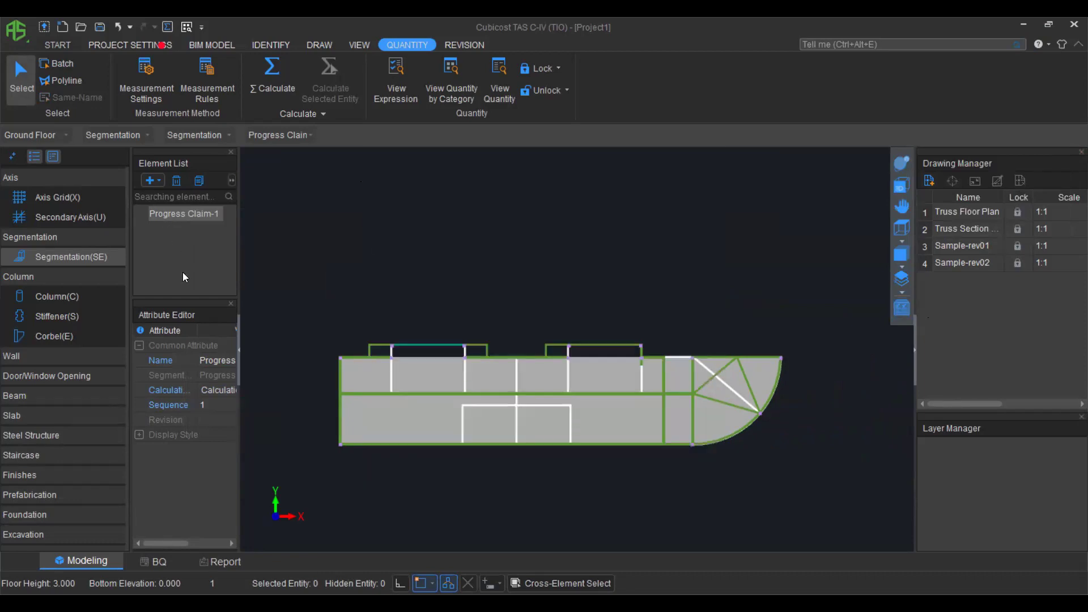
left_click(954, 213)
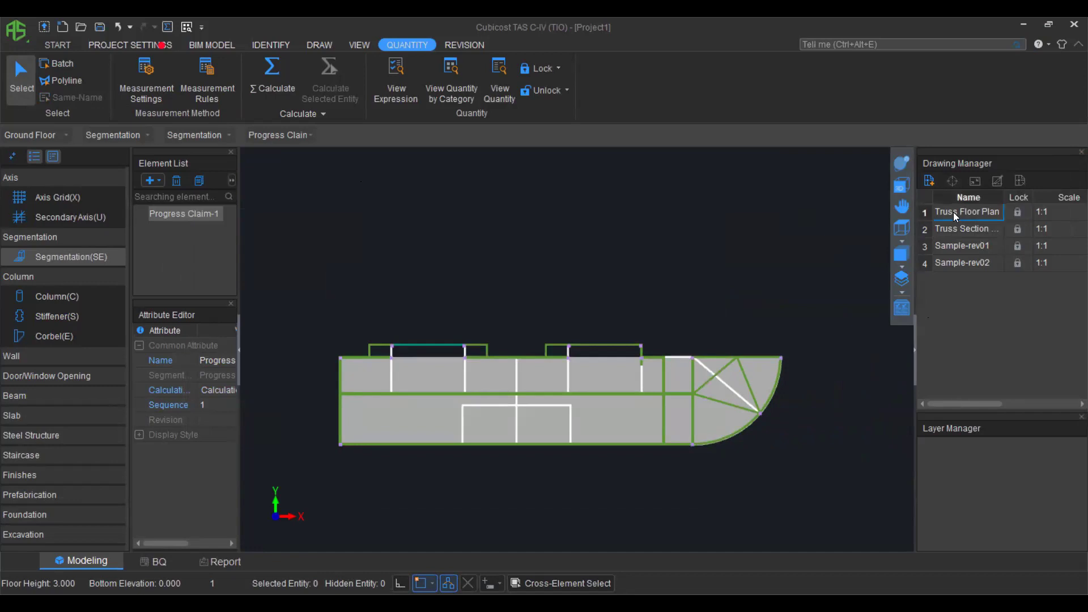
double_click(961, 245)
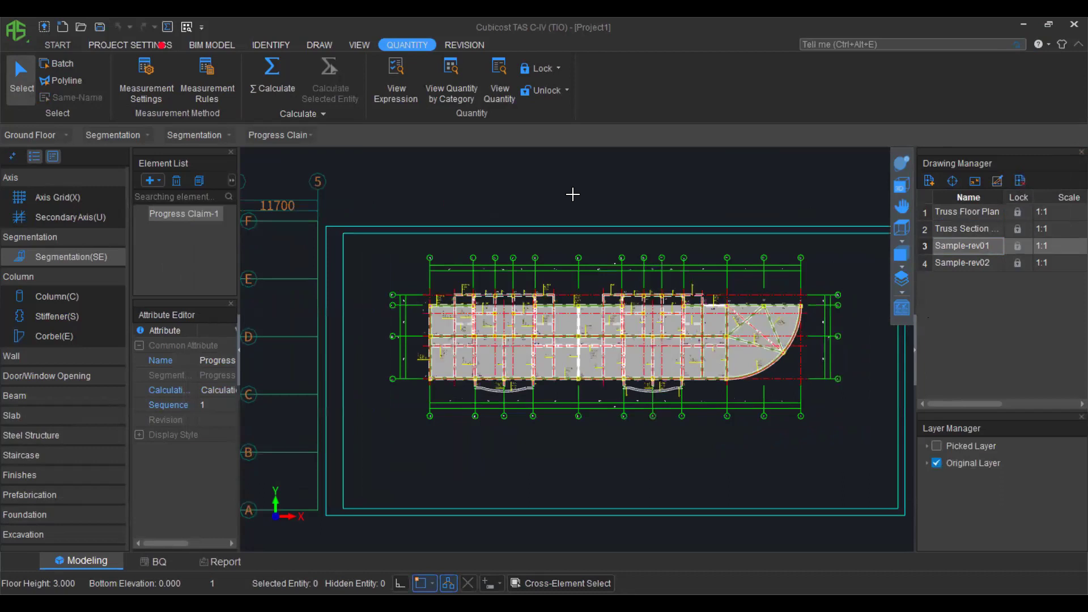
left_click(461, 46)
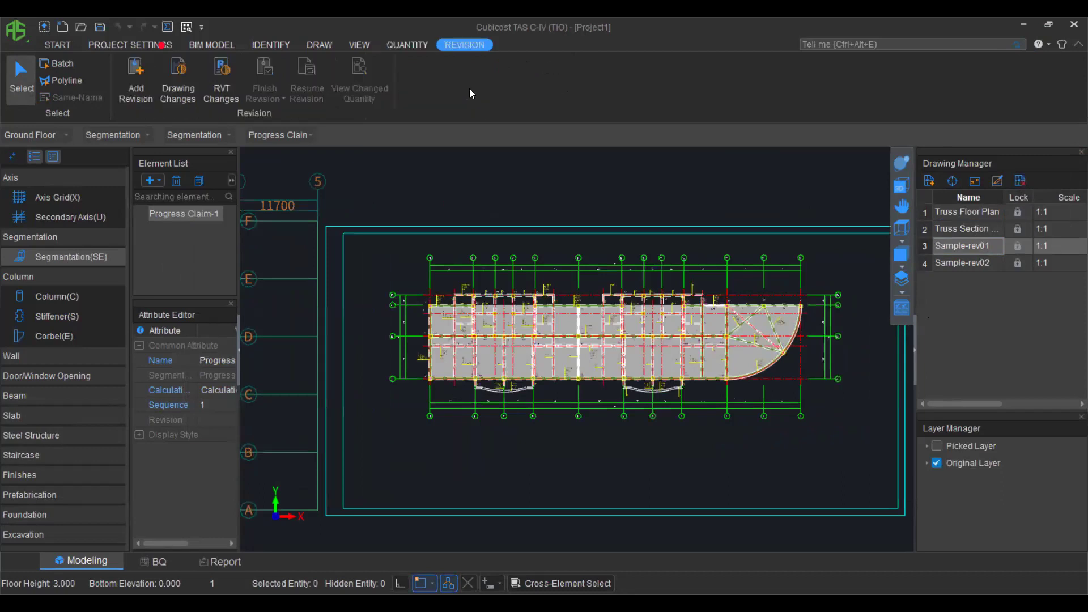
Switch the displayed drawing to Sample-rev02 after backing out of the comparison dialog.
left_click(174, 73)
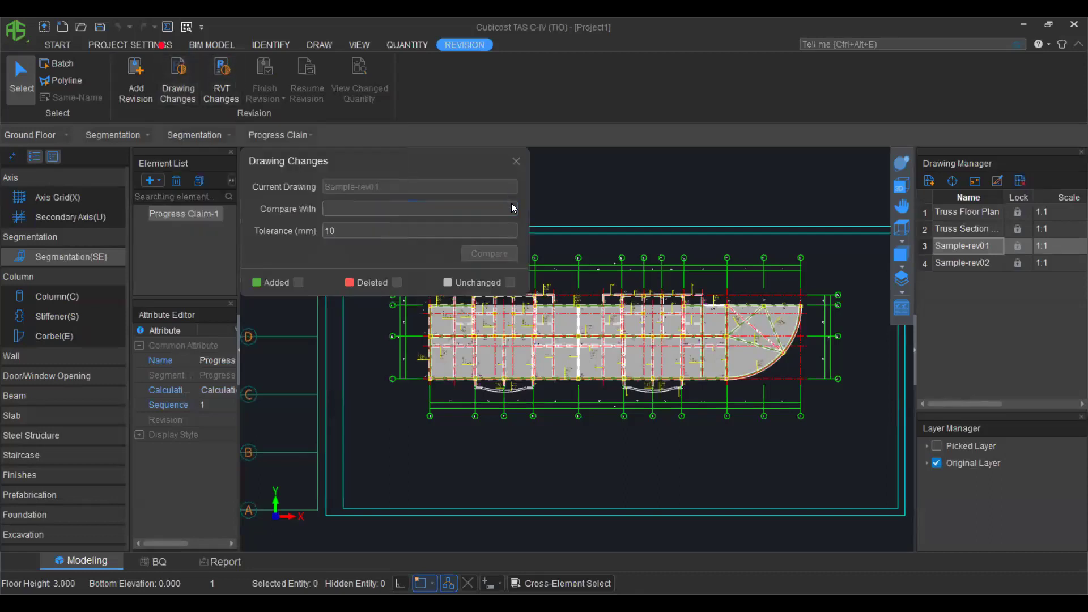
left_click(411, 208)
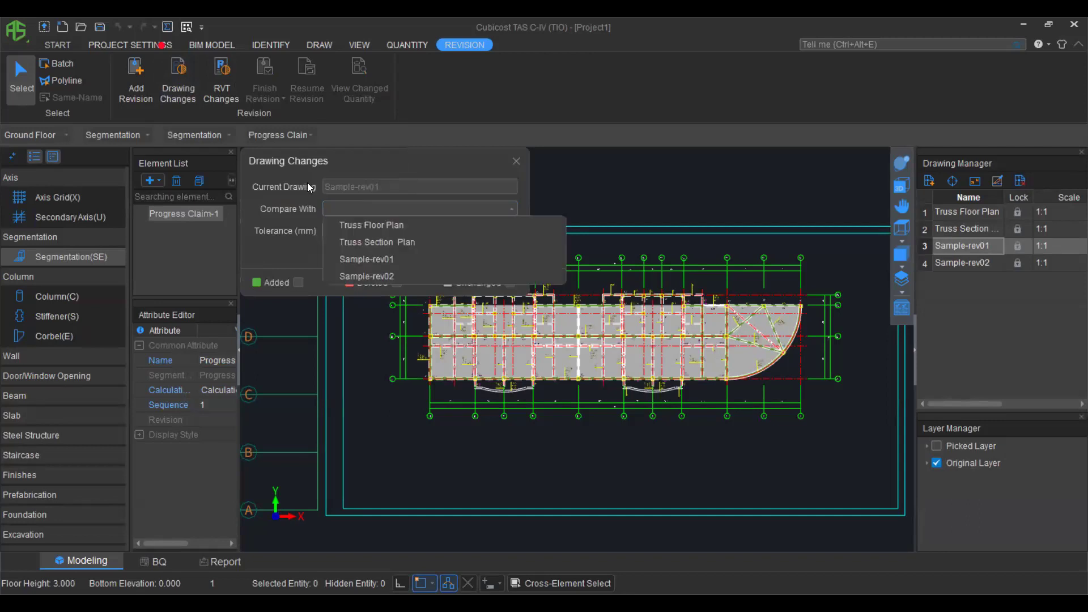
left_click(800, 235)
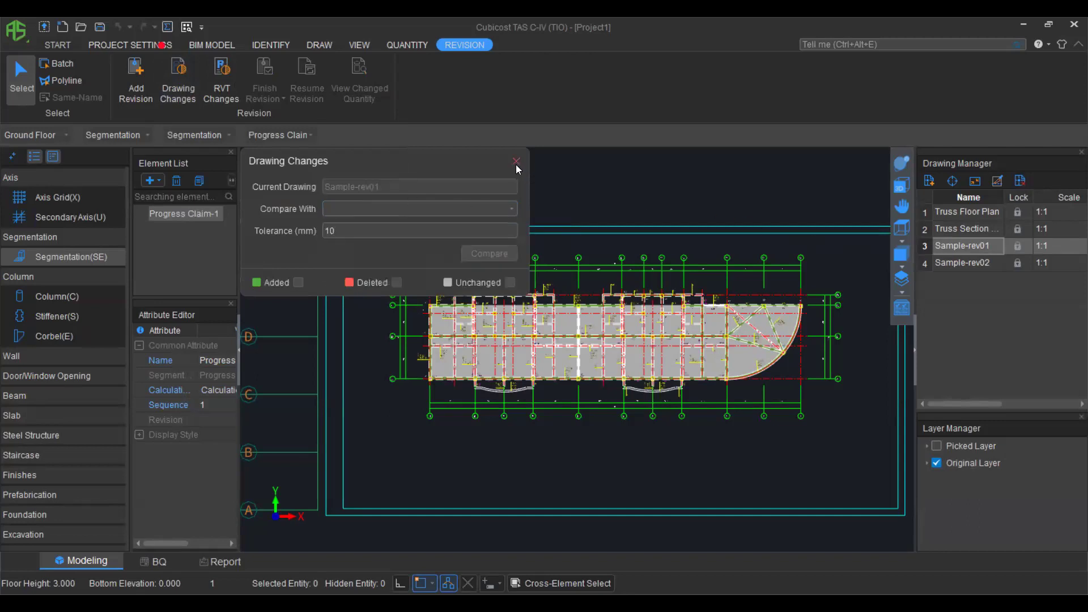
double_click(961, 262)
Compare Sample-rev02 with Sample-rev01 and inspect the highlighted added and deleted lines.
left_click(178, 80)
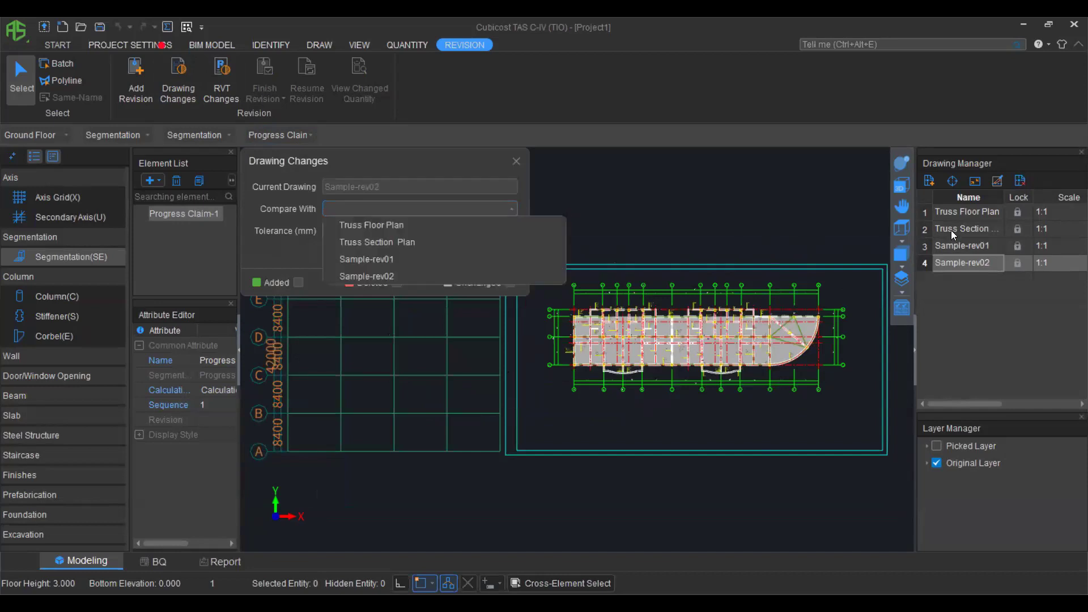
left_click(488, 257)
left_click(491, 253)
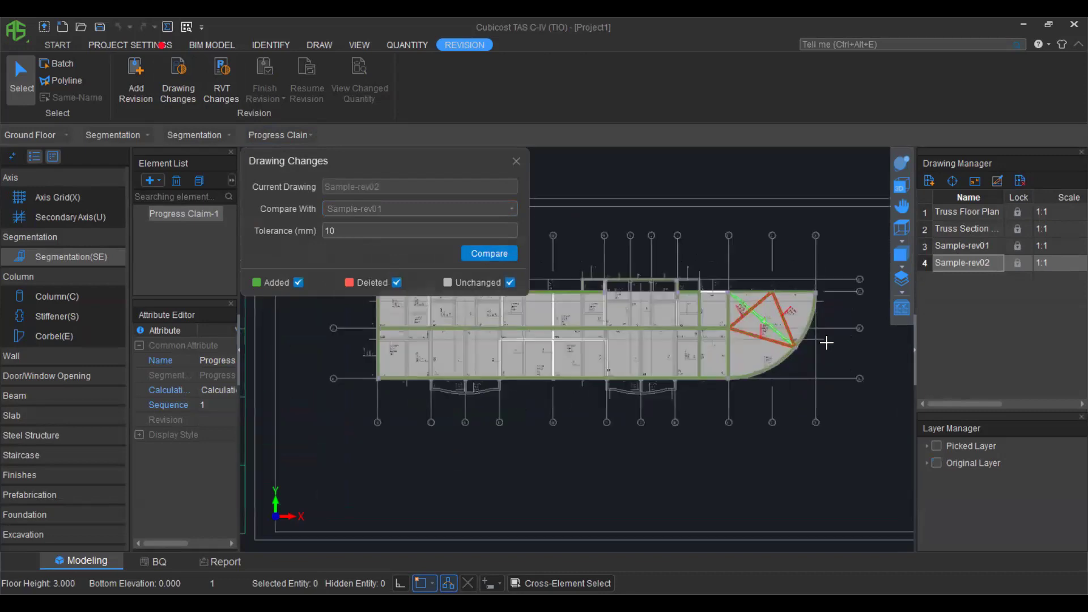
scroll(723, 328, "up", 4)
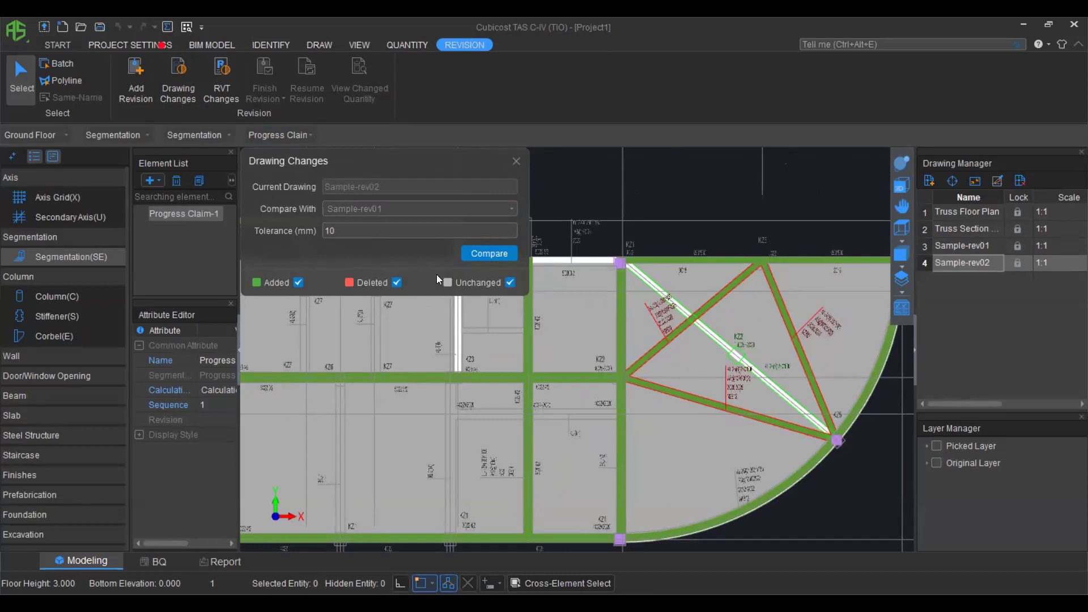
scroll(617, 356, "down", 1)
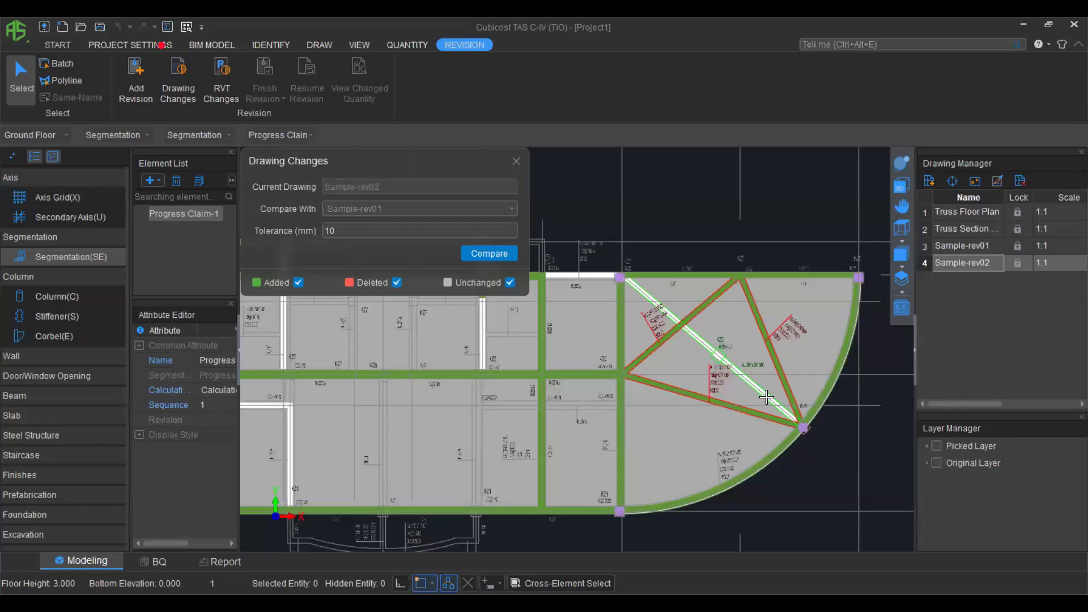
scroll(745, 348, "down", 2)
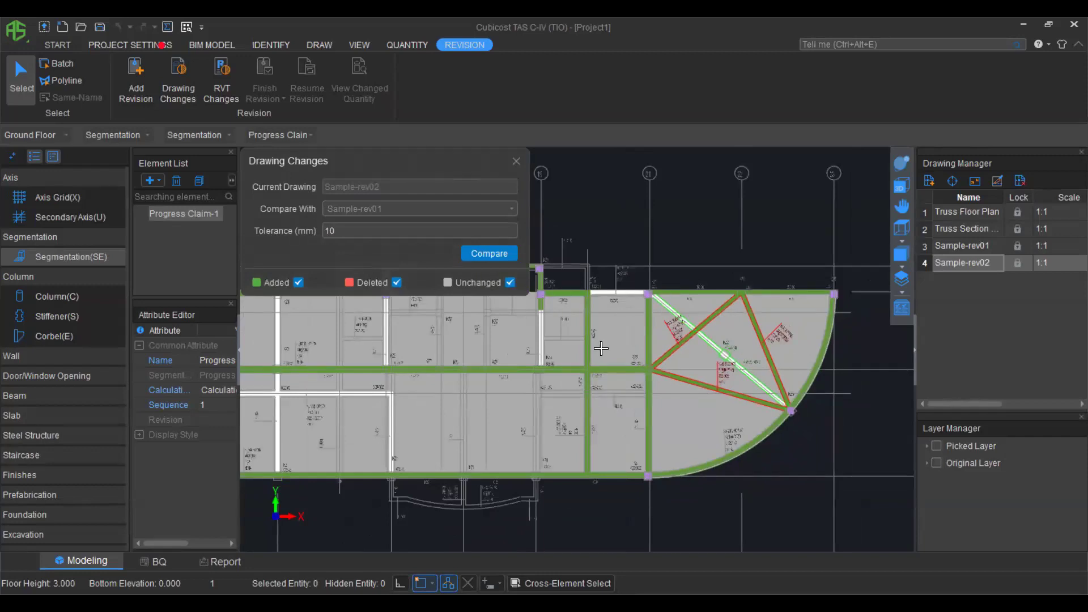
scroll(712, 363, "down", 1)
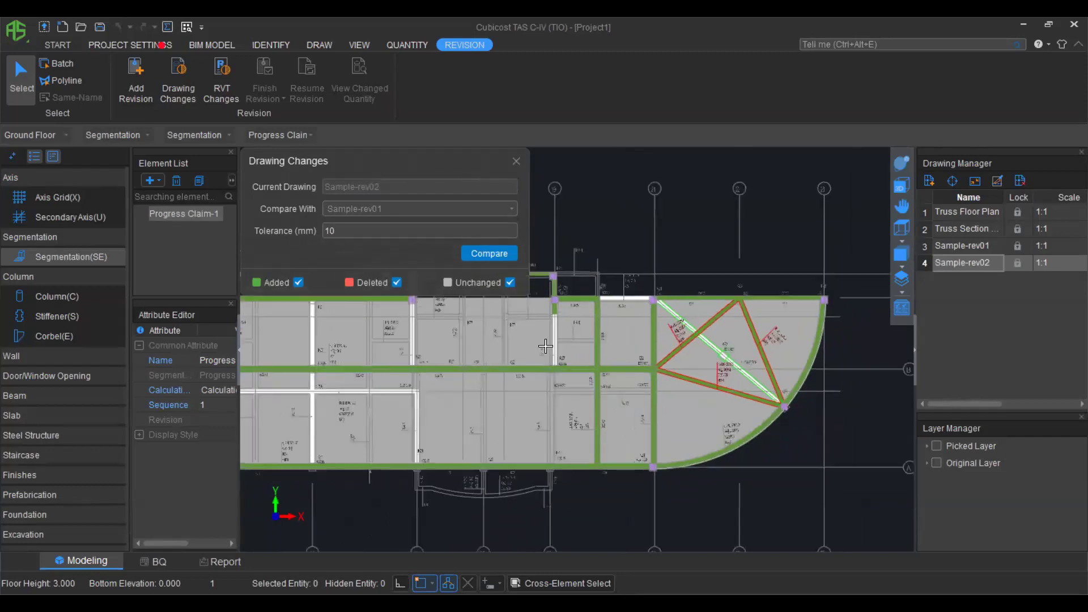
left_click_drag(496, 169, 504, 173)
Start revision Rev1 and run the Ground Floor summary calculation without saving.
left_click(503, 169)
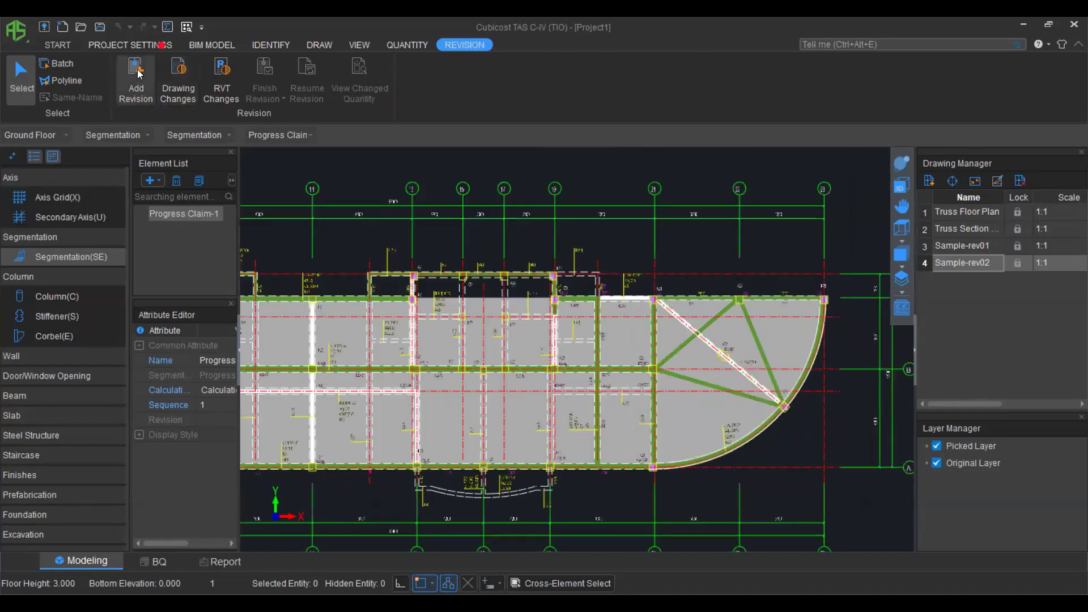
left_click(137, 75)
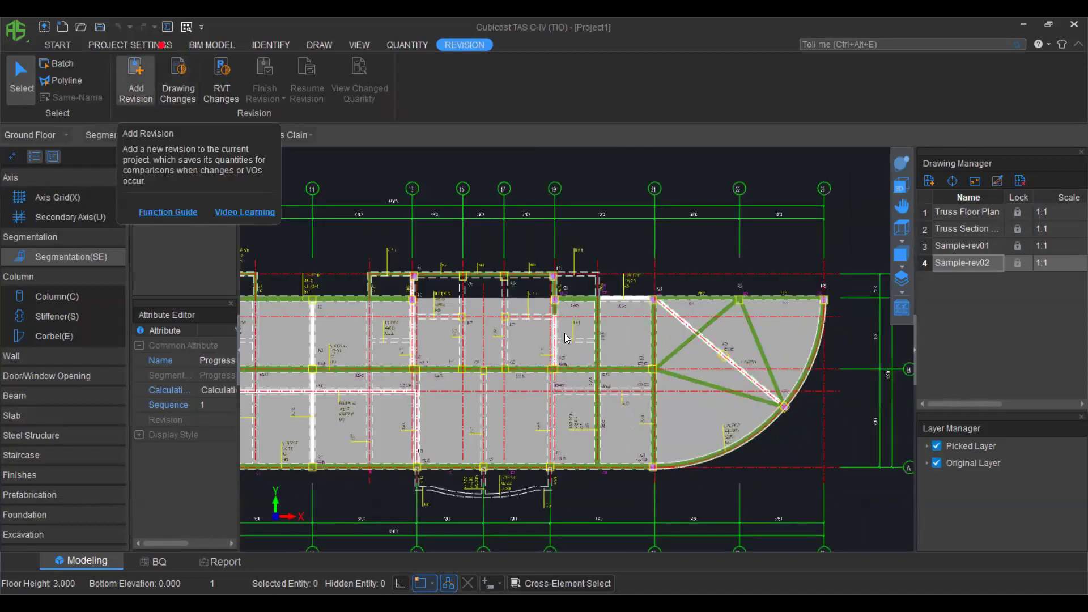
left_click(568, 336)
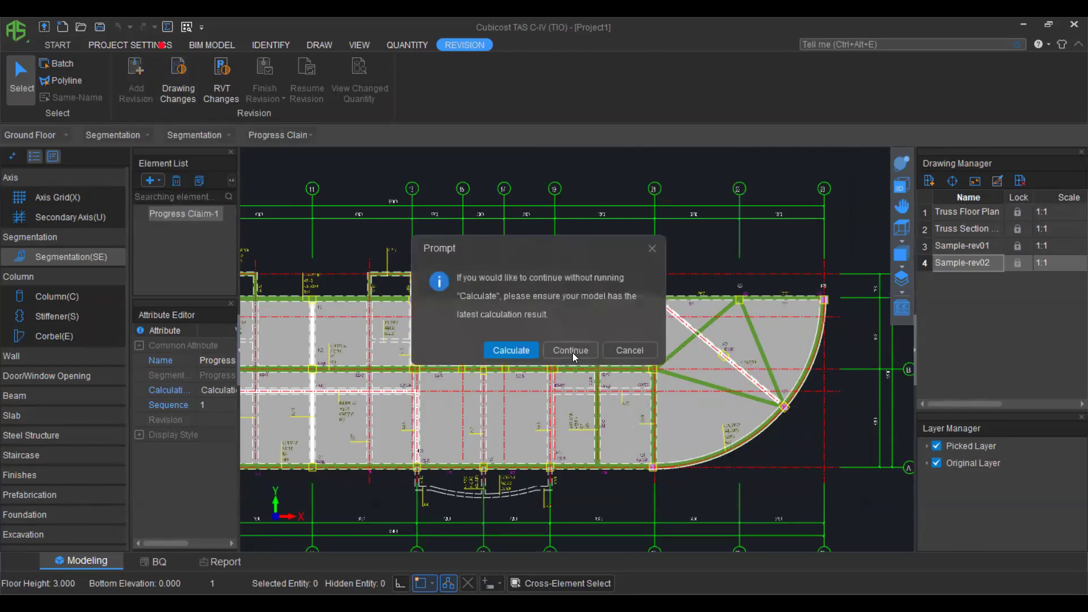
left_click(507, 350)
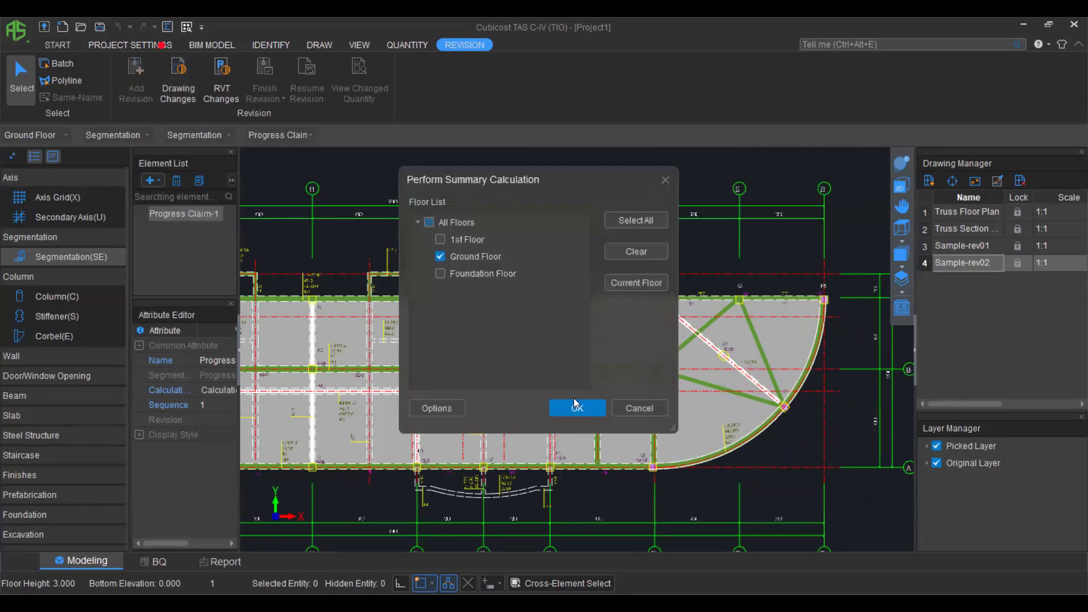
left_click(577, 407)
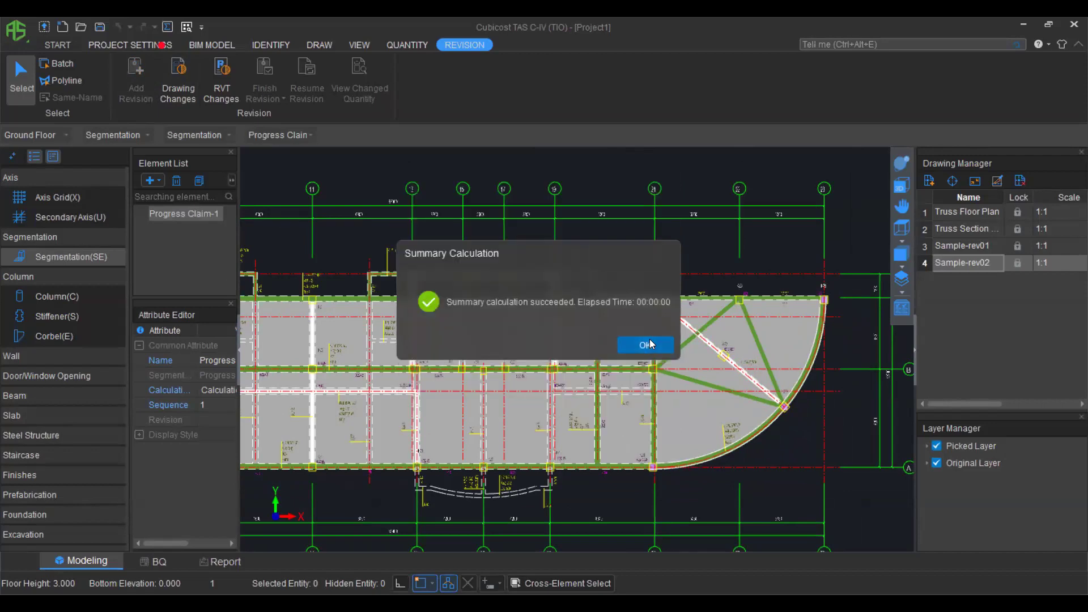
left_click(646, 344)
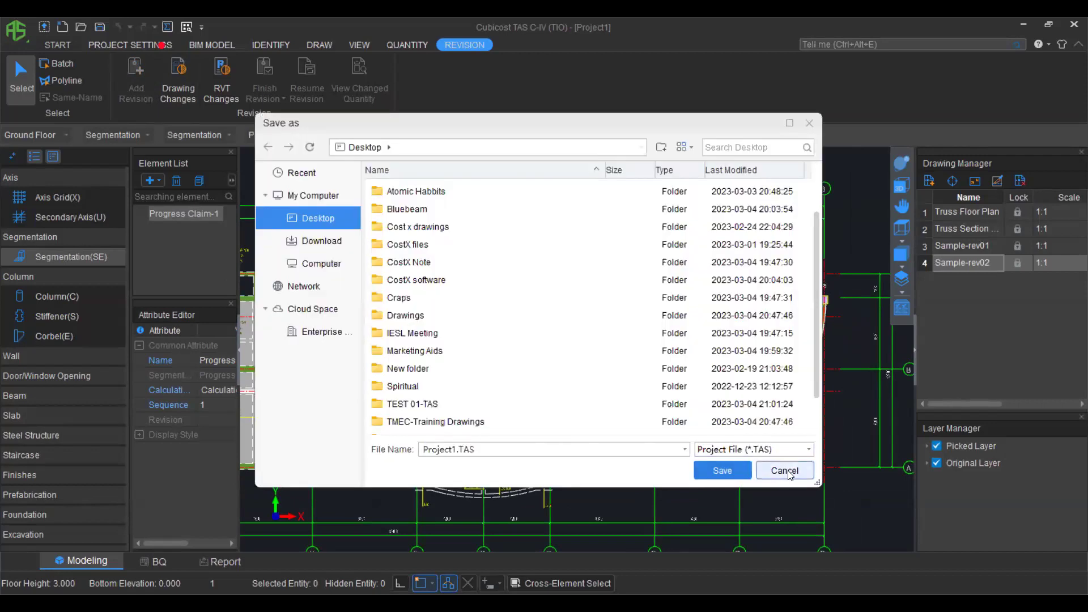
key("Return")
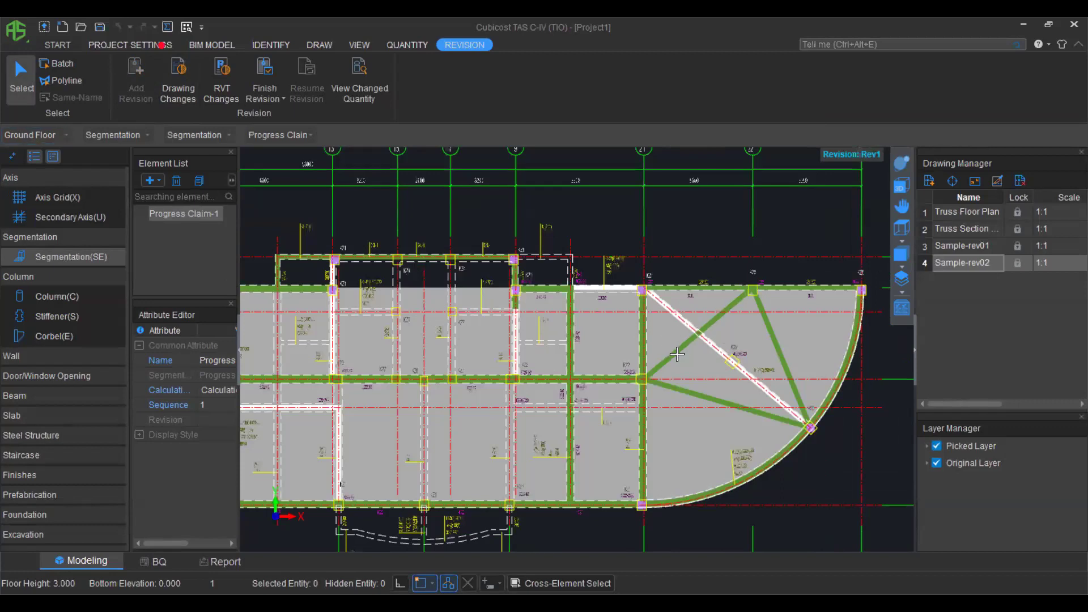
Delete the three truss web beams under Beam(B).
left_click(19, 400)
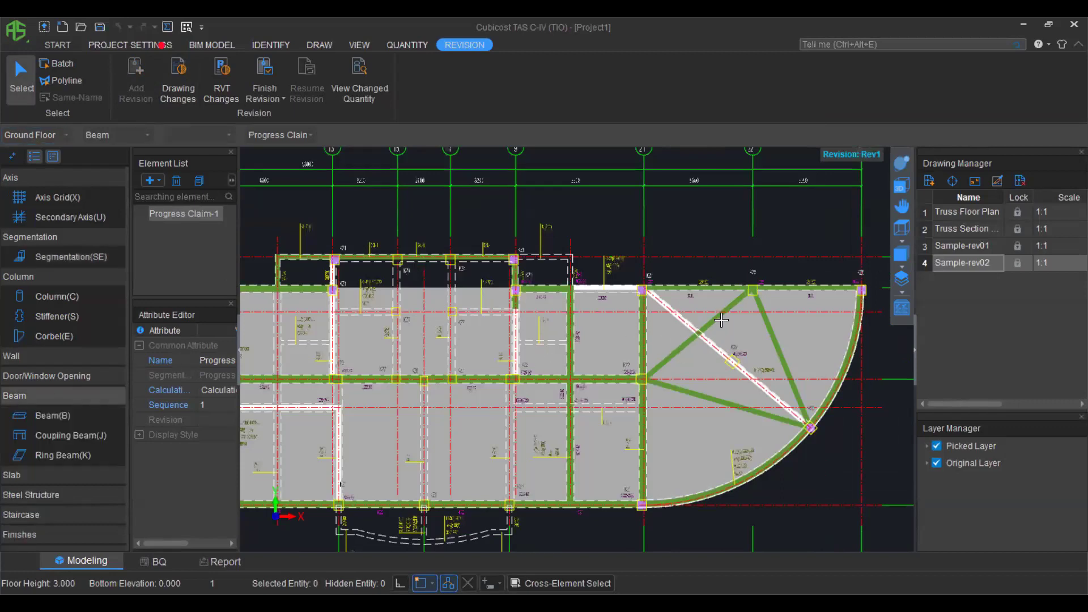
left_click(44, 415)
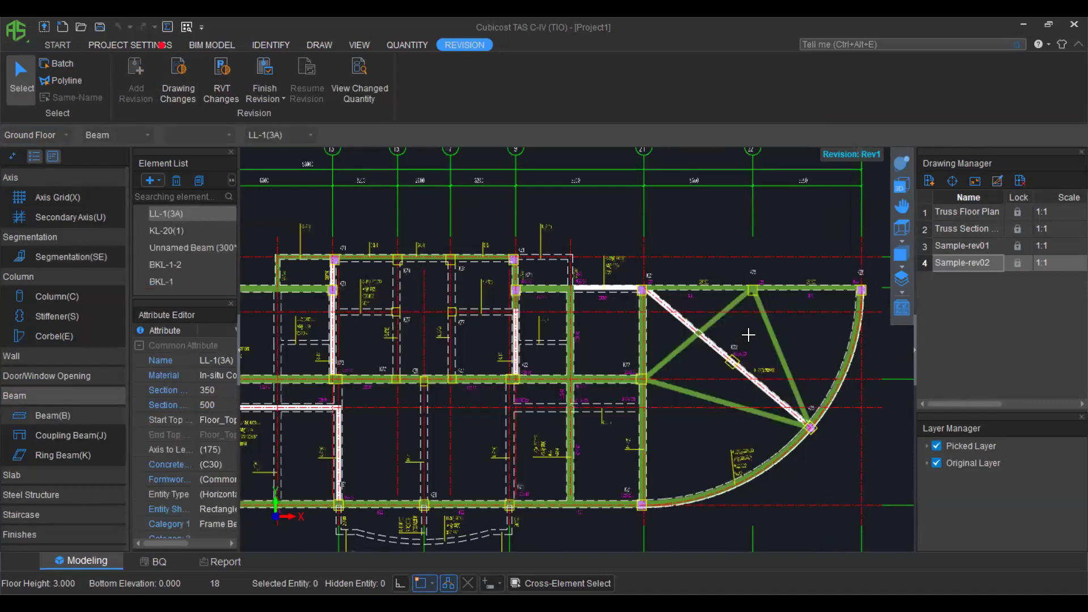
left_click(719, 318)
left_click(766, 326)
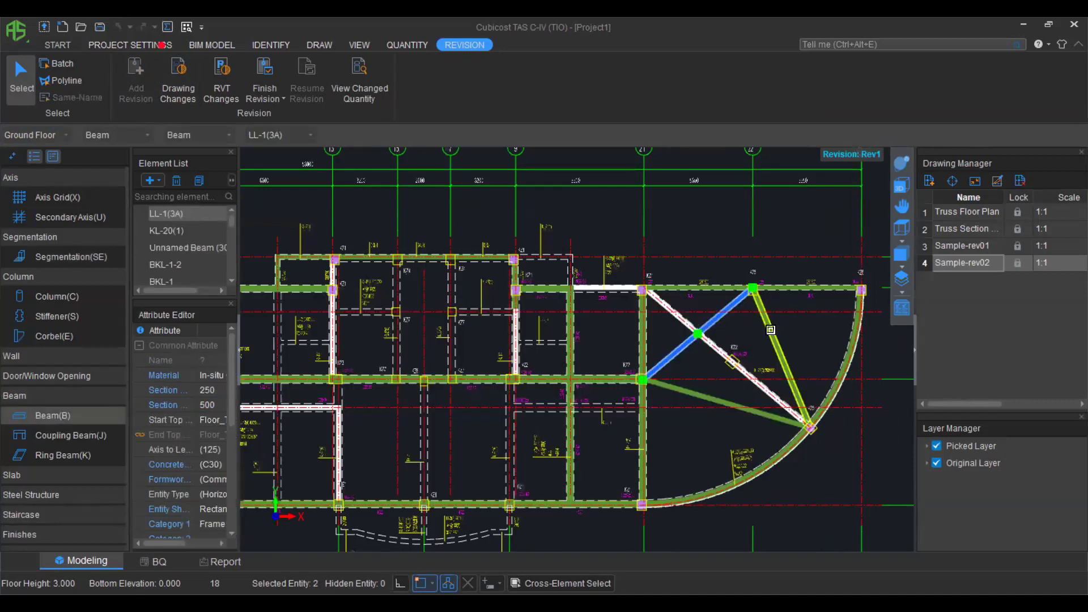
left_click(730, 404)
key("Delete")
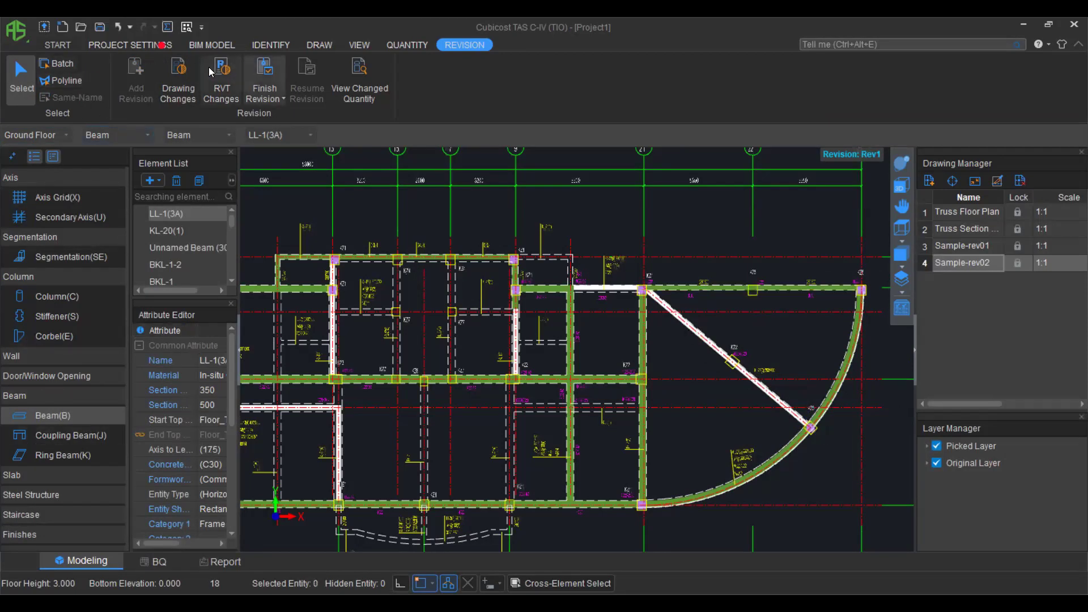
Draw a straight diagonal beam from the top column to the arc.
left_click(309, 46)
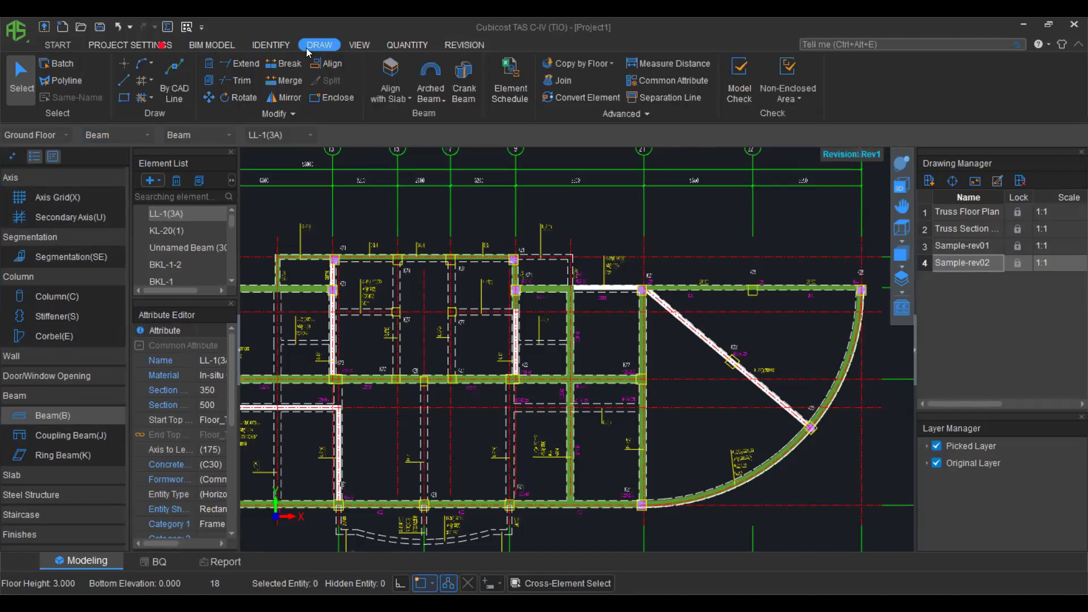
left_click(124, 80)
left_click(642, 290)
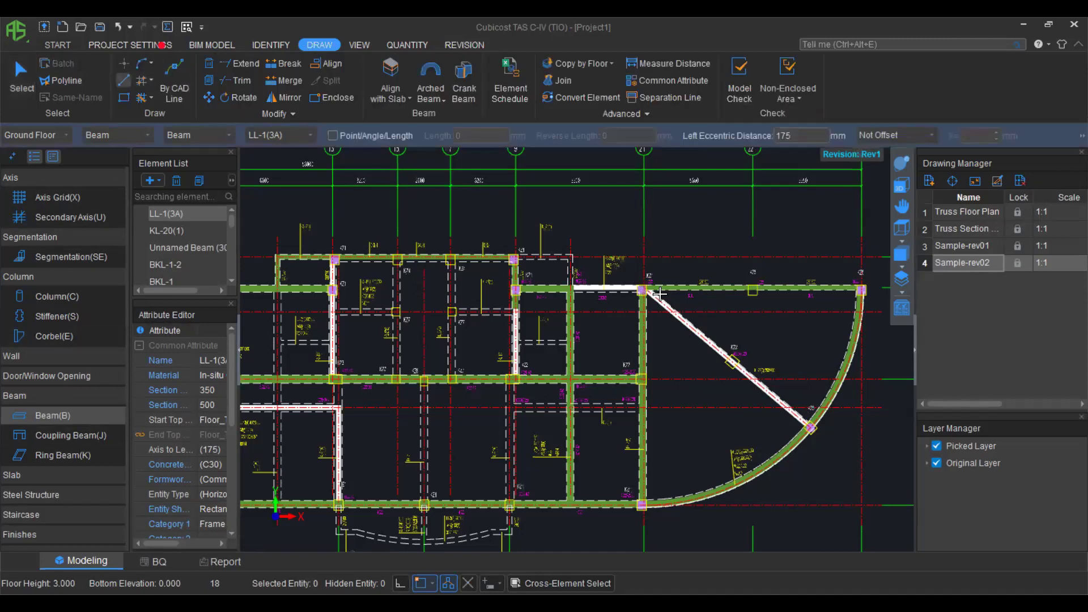
left_click(810, 427)
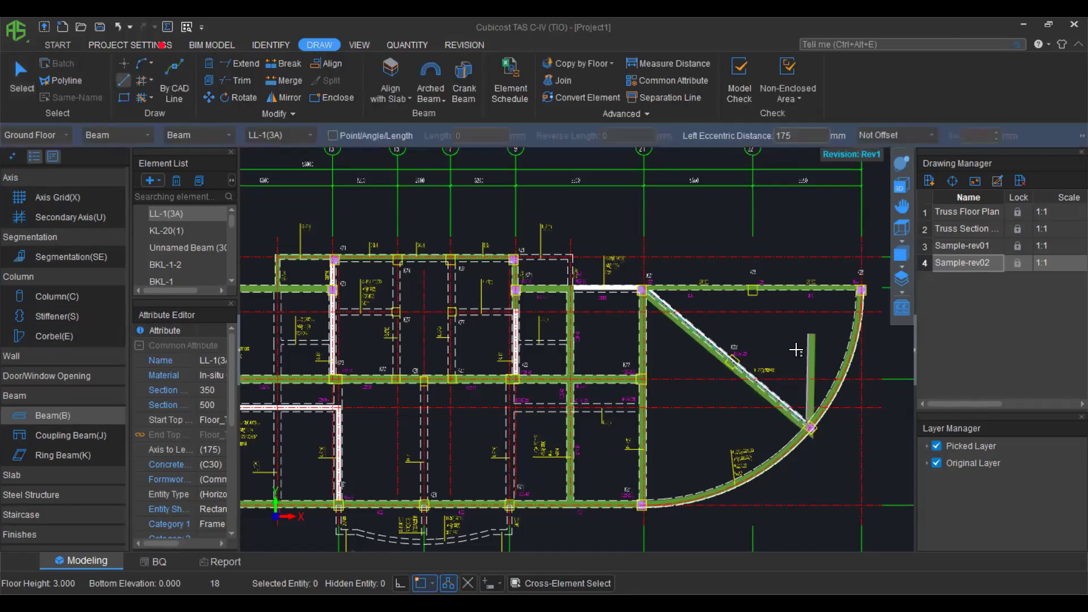
scroll(724, 415, "down", 1)
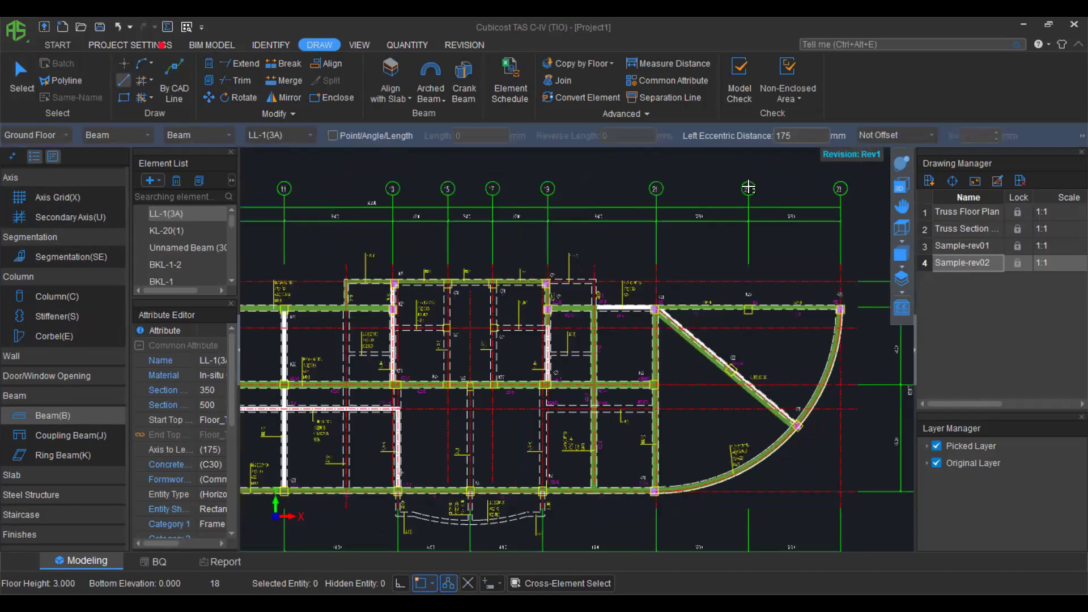
scroll(350, 94, "down", 3)
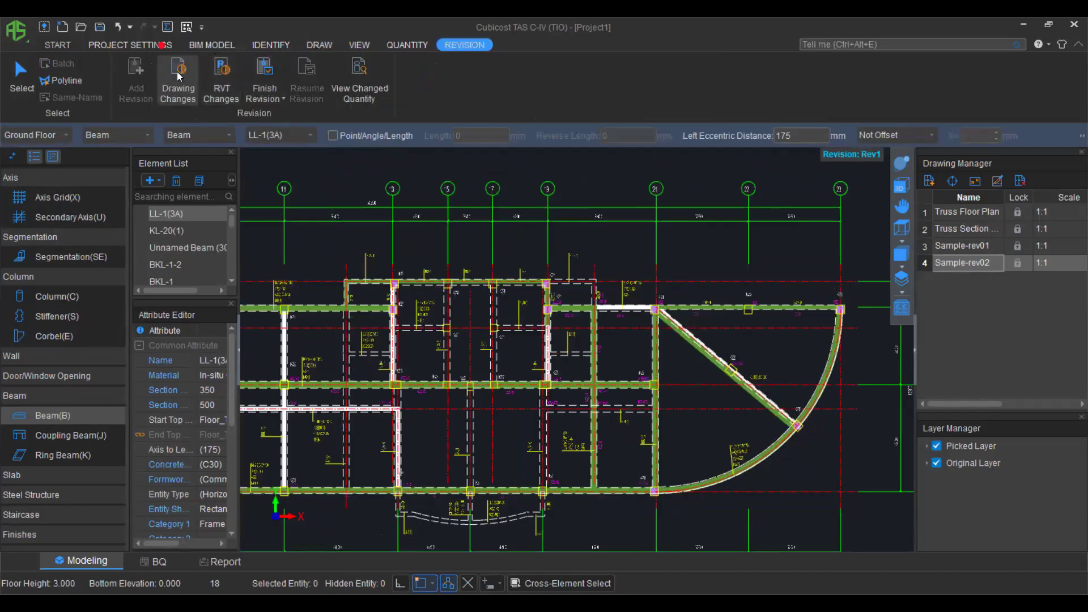
Finish revision Rev1 and rerun the summary calculation.
left_click(264, 68)
left_click(556, 335)
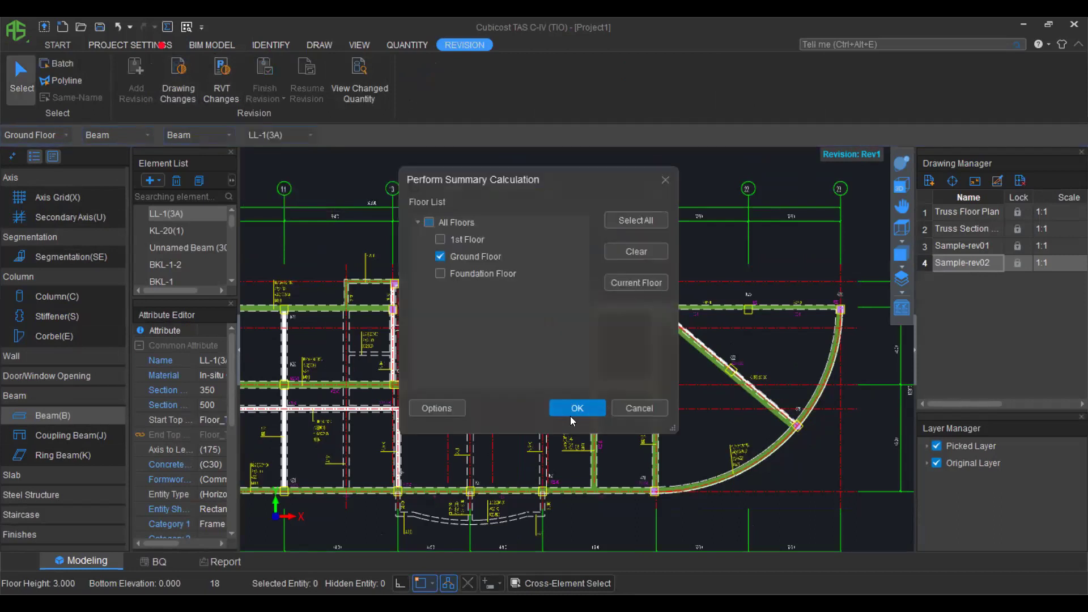
key("Return")
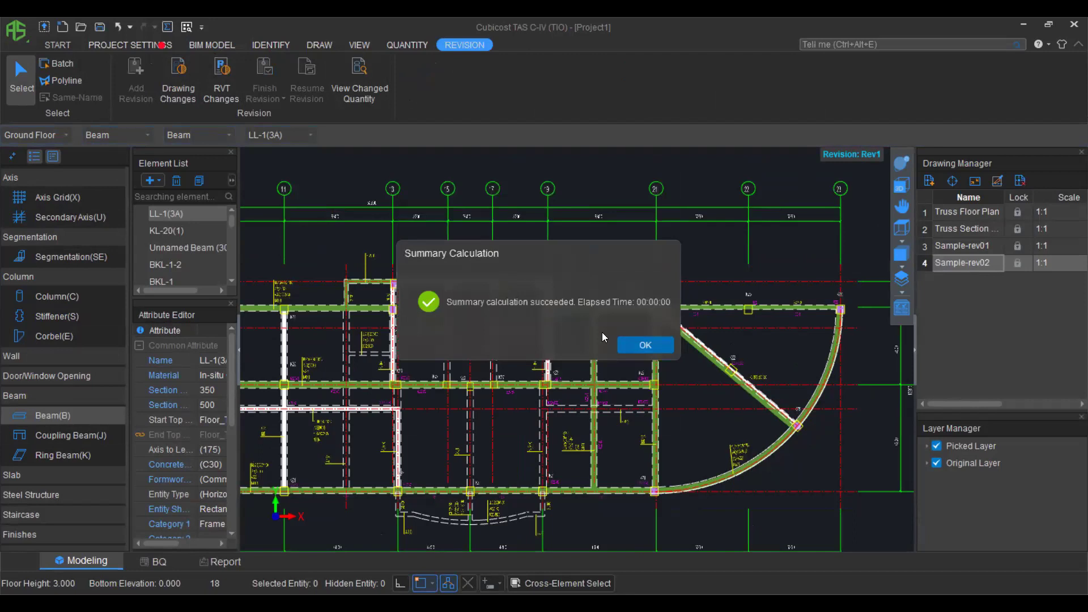
left_click(645, 345)
Review Rev1's changed quantities for Zone-1 Ground Floor, showing beams dropping from 22 to 20.
left_click(367, 81)
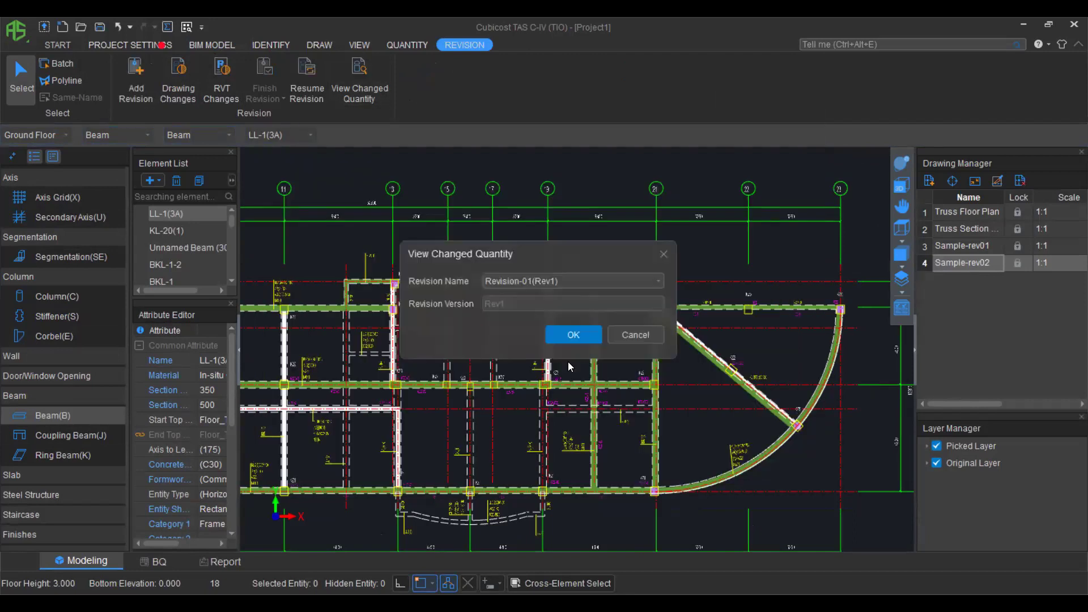
left_click(563, 339)
left_click(323, 186)
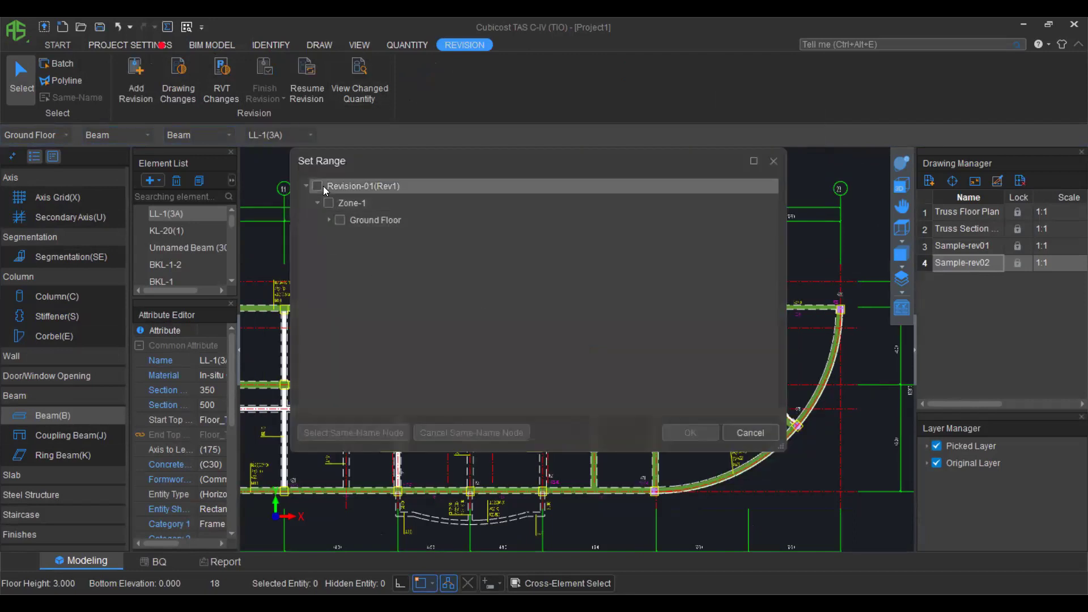
left_click(315, 187)
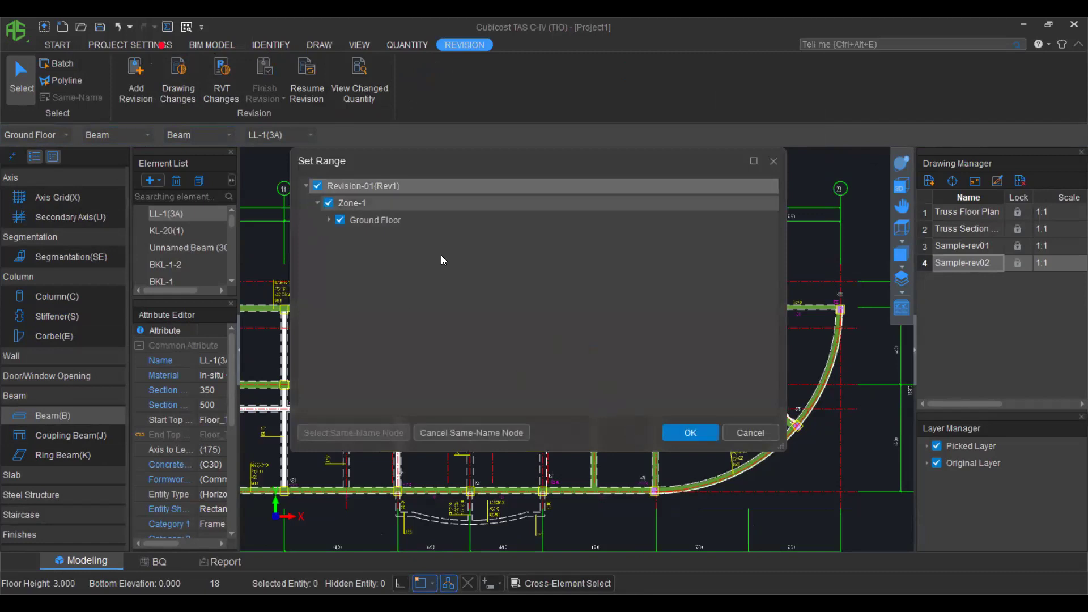
left_click(680, 432)
left_click_drag(486, 368, 738, 362)
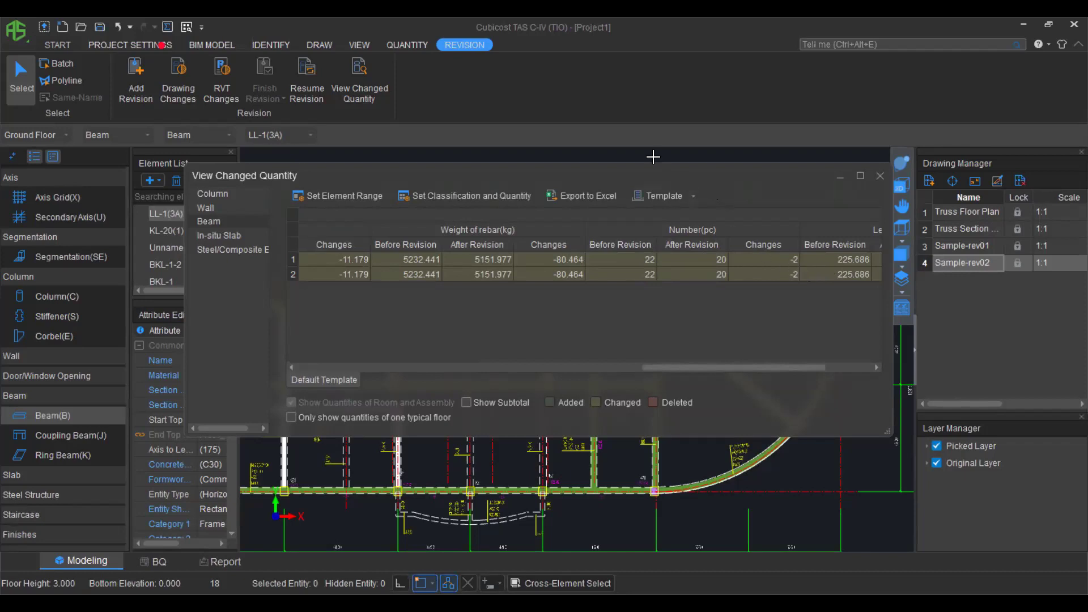
left_click(878, 176)
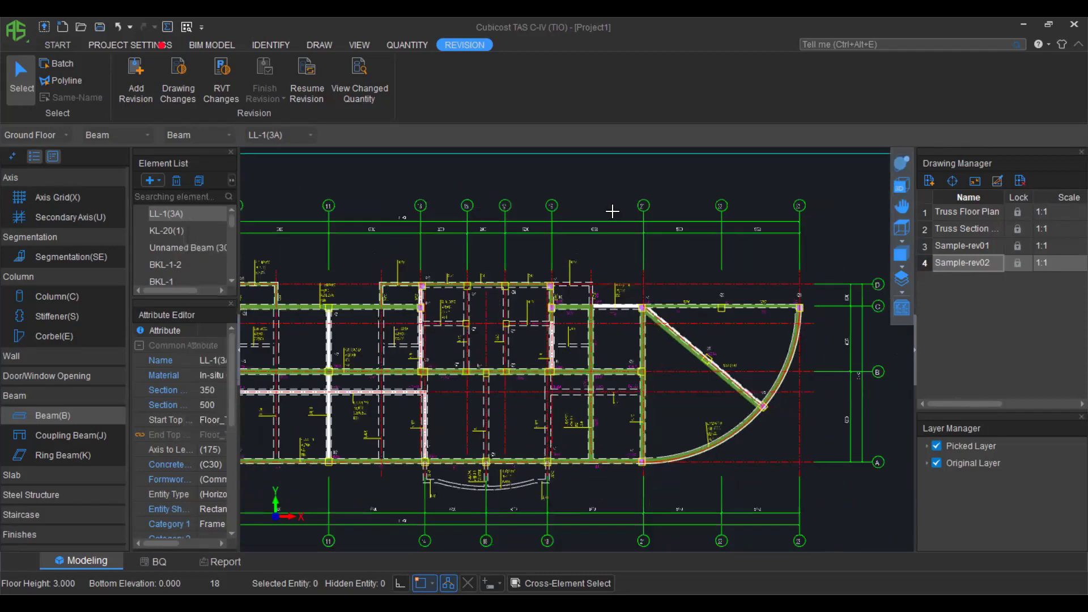
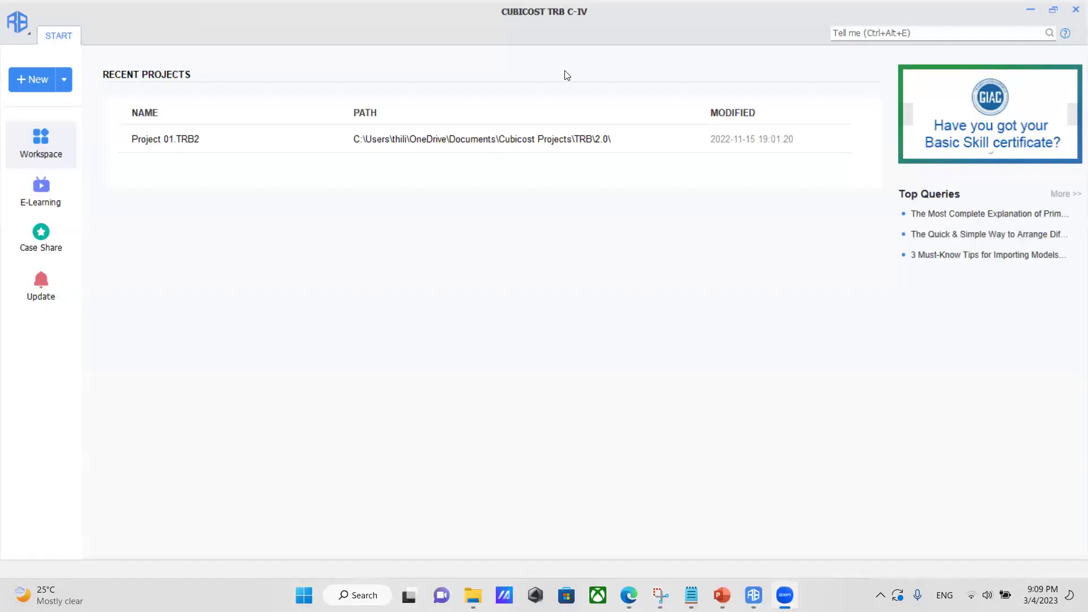
Create Project 1 with the British Standard rule and accept that the calculation rule is fixed.
left_click(425, 243)
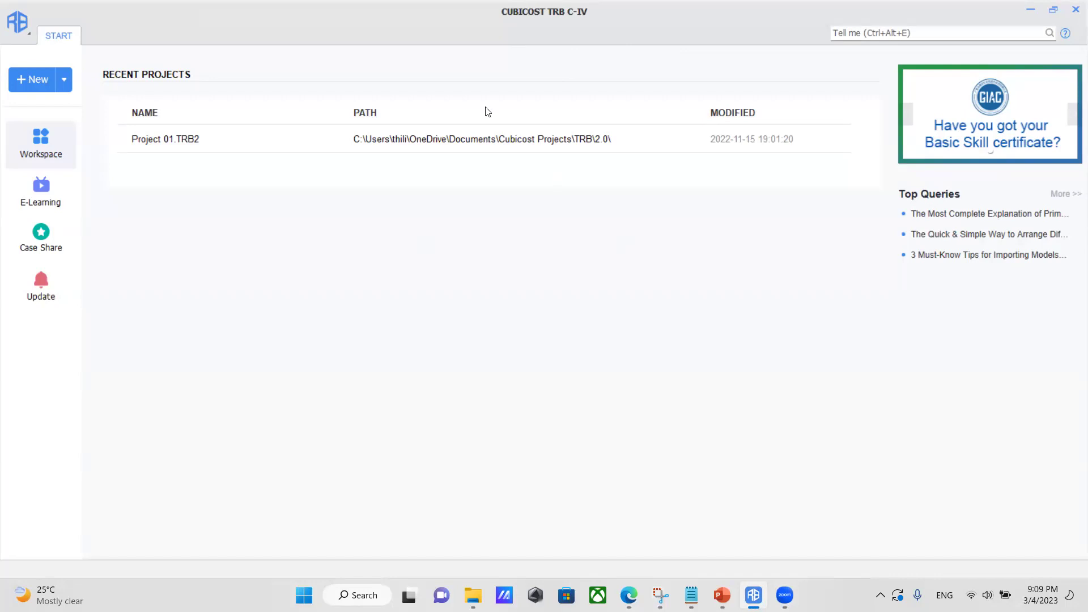
left_click(33, 80)
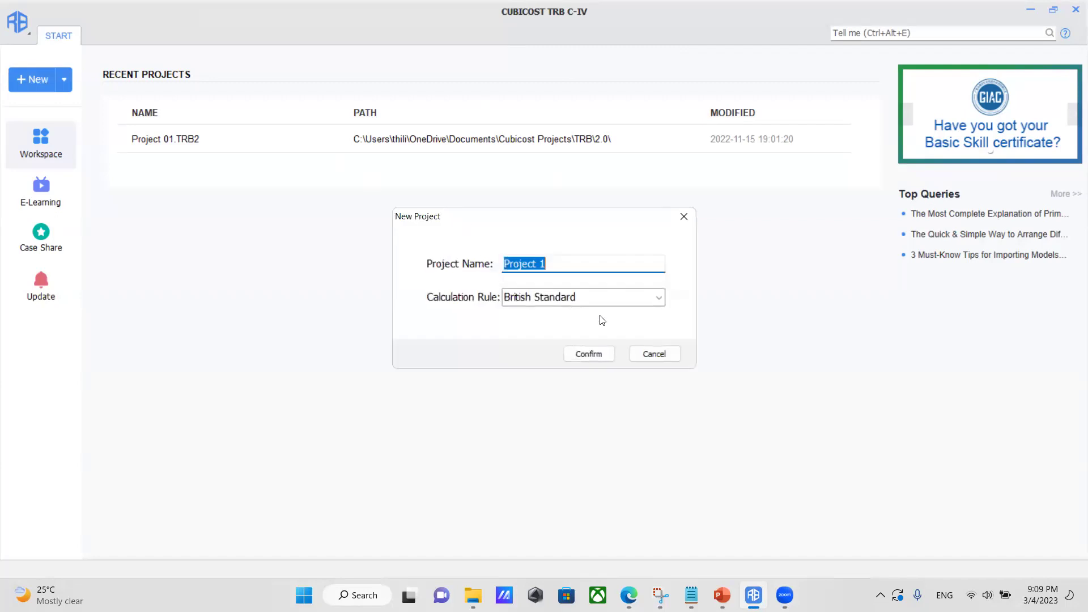
left_click(588, 353)
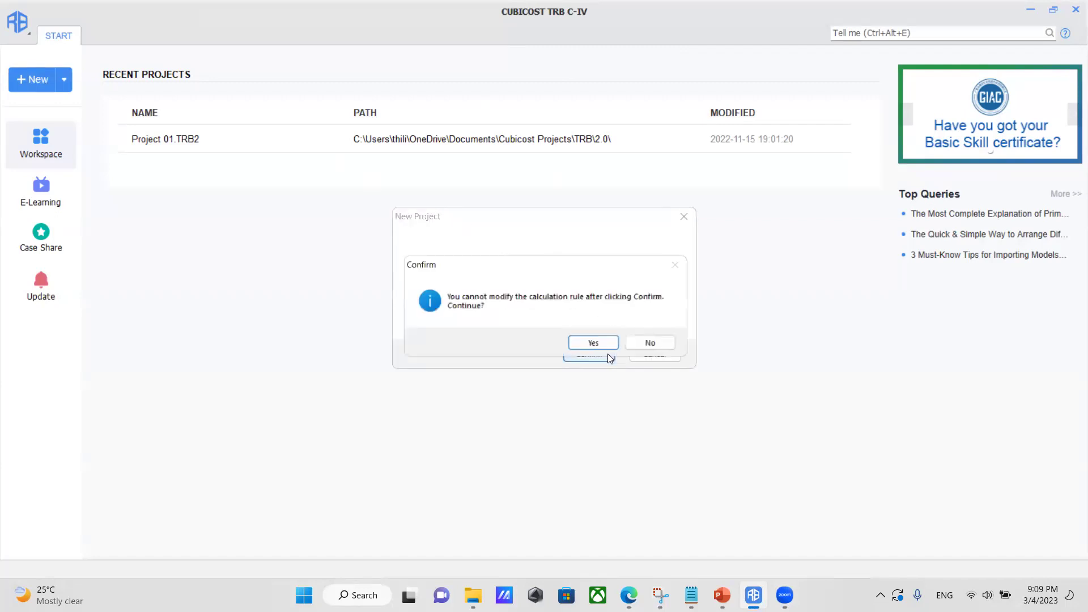
left_click(572, 344)
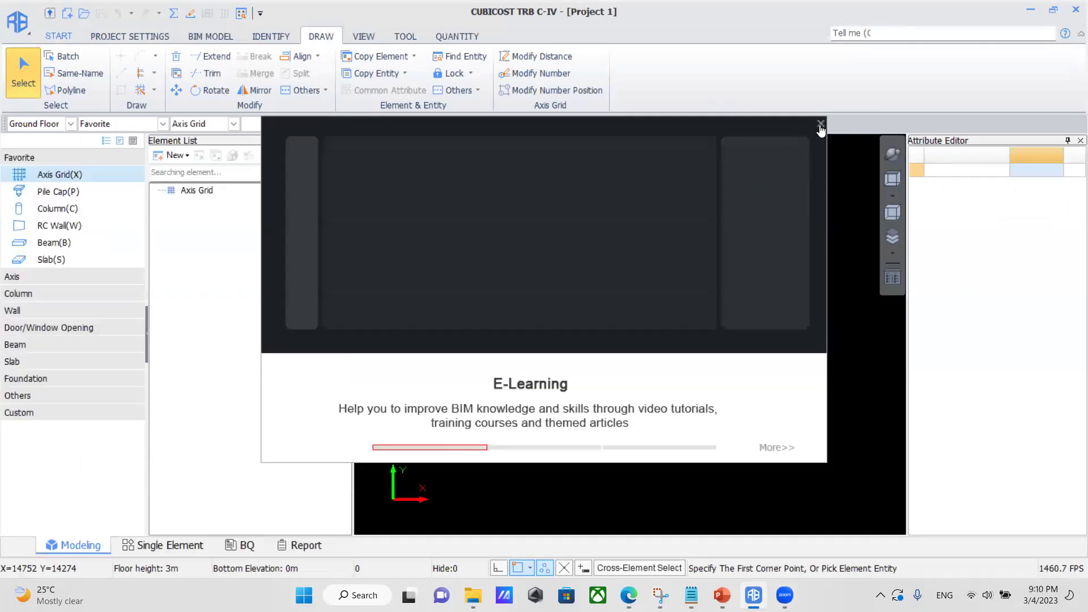
Dismiss the e-learning popup and open the Drawing Manager under IDENTIFY.
left_click(820, 127)
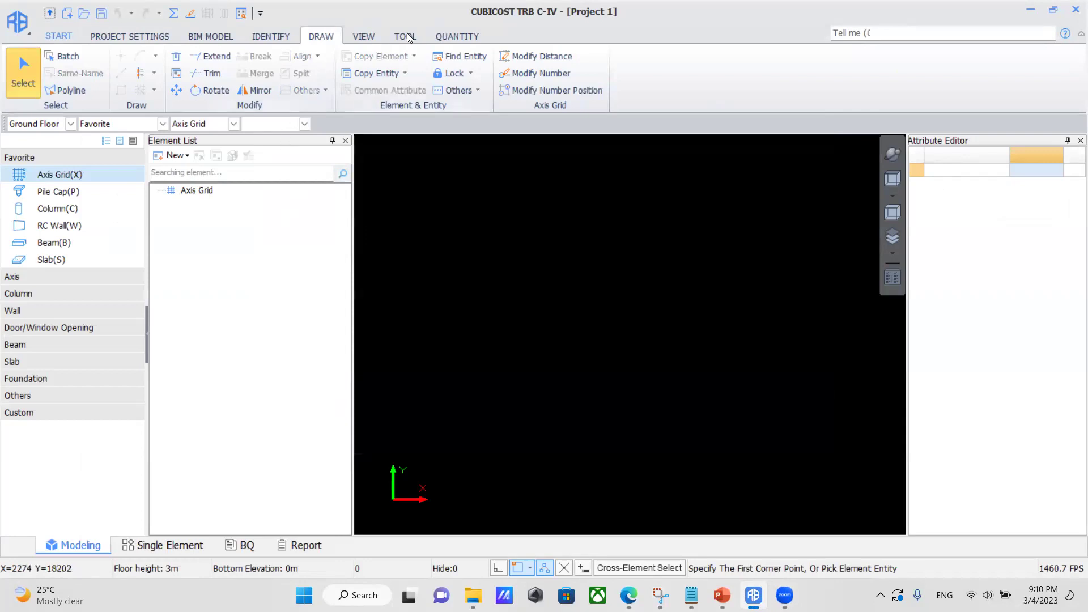
left_click(275, 38)
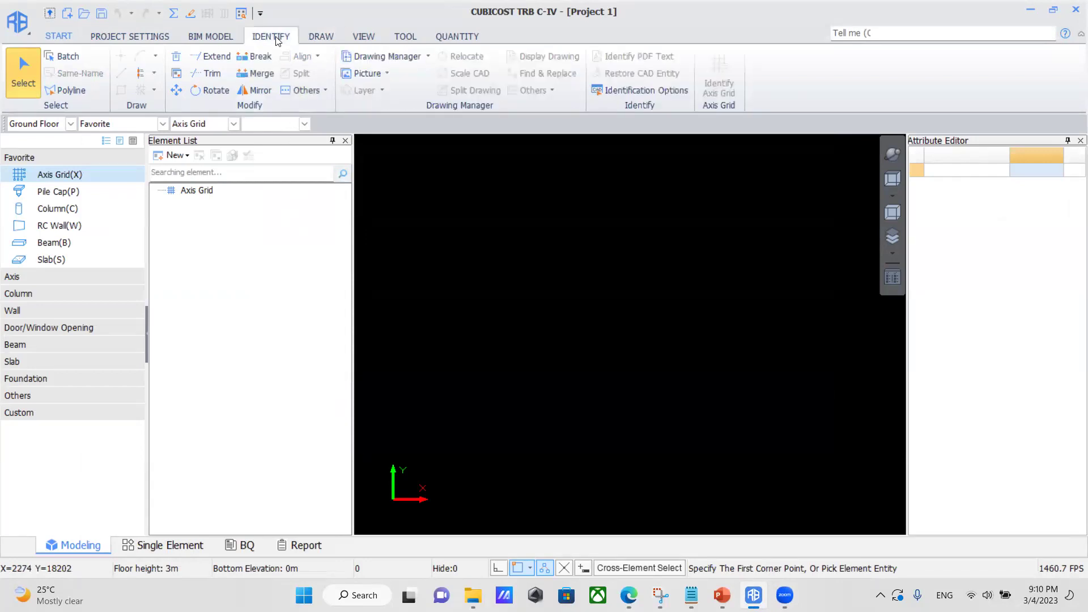
left_click(381, 56)
Import the structural layout, architecture layout and pile cap drawings (01–03) from Desktop > Drawings.
left_click(171, 429)
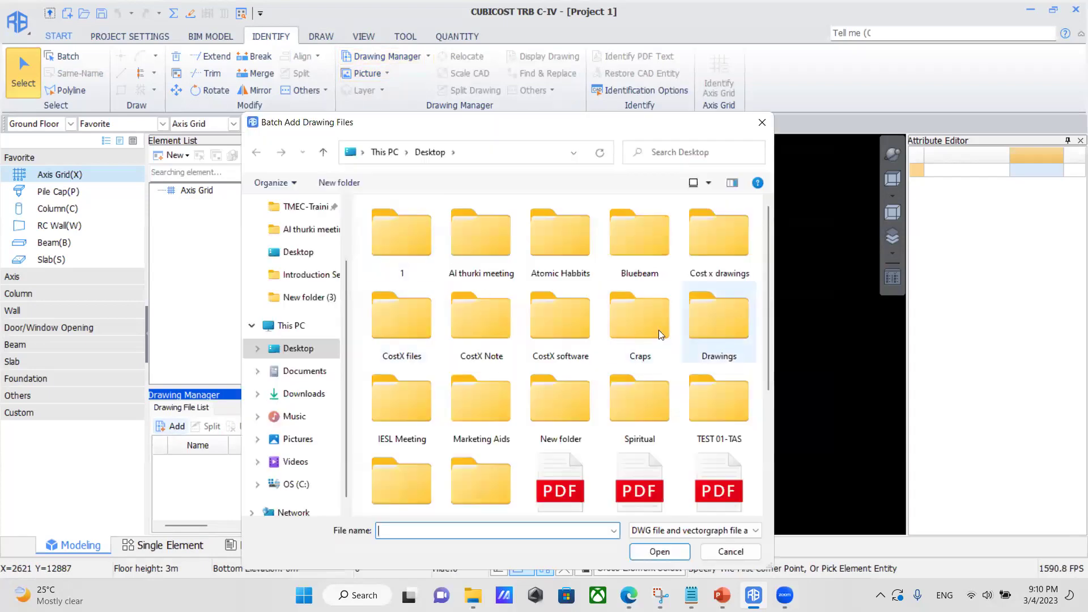
double_click(711, 321)
left_click(402, 226)
left_click(412, 247, "ctrl")
left_click(419, 271, "ctrl")
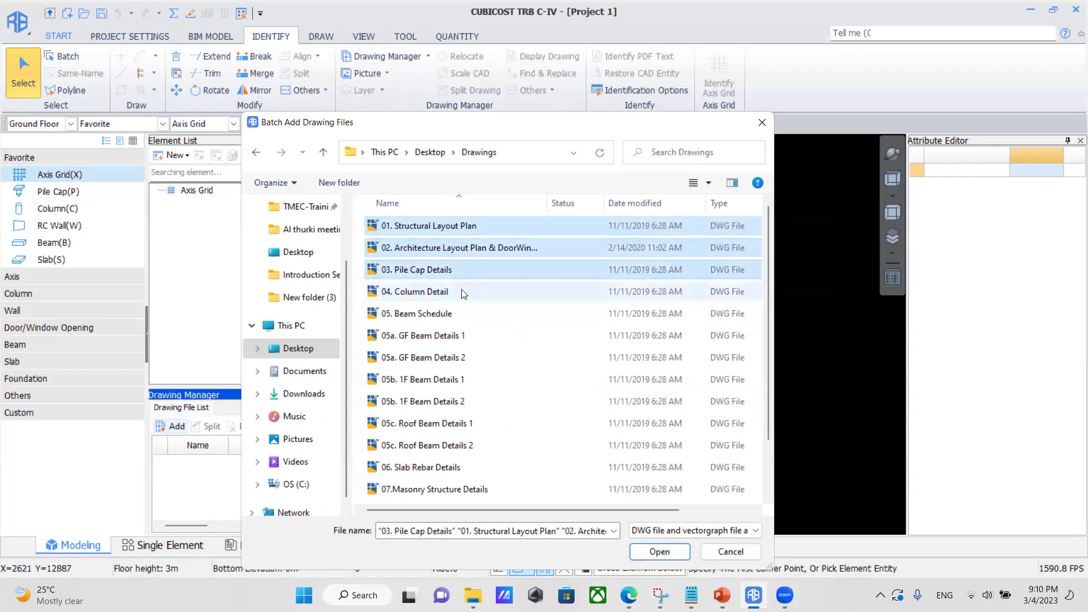
left_click(660, 551)
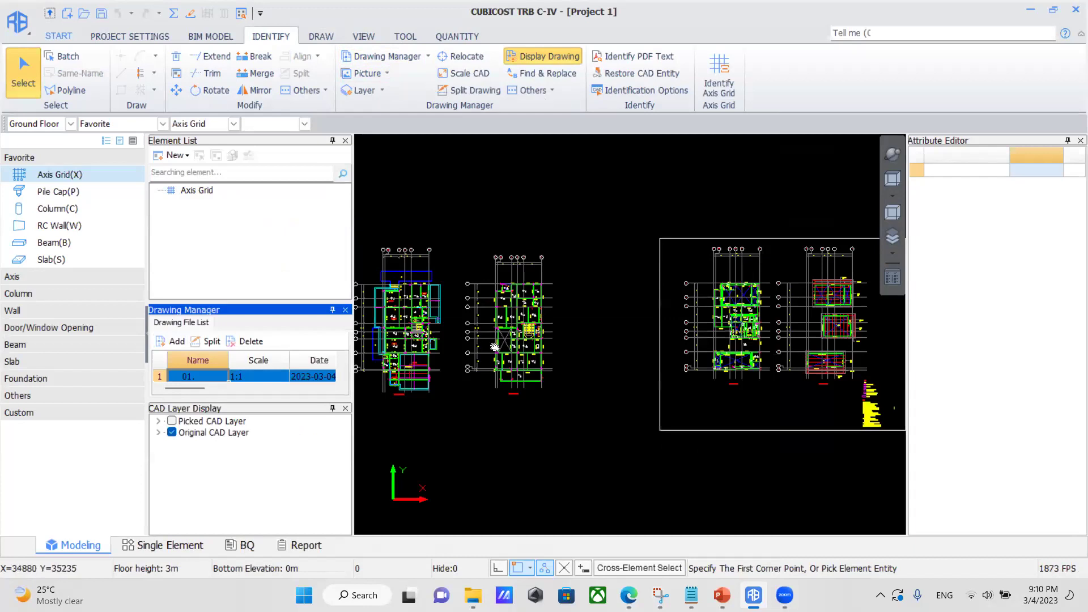
Split the left floor plan into its own drawing named GROUND FLOOR PLAN.
scroll(442, 342, "up", 4)
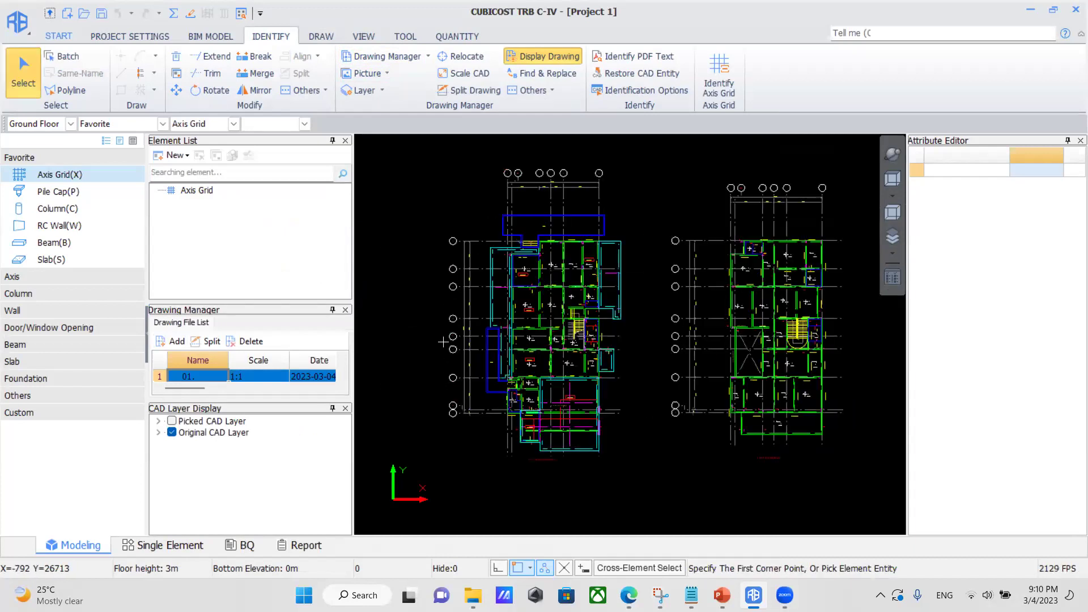
scroll(443, 342, "down", 2)
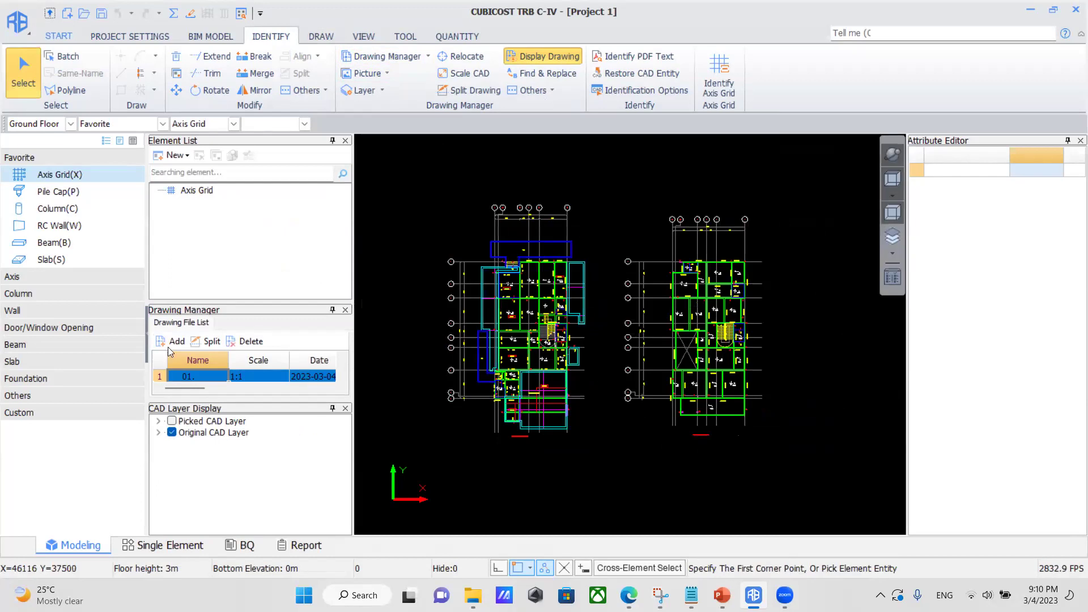
left_click(211, 341)
left_click_drag(427, 182, 605, 458)
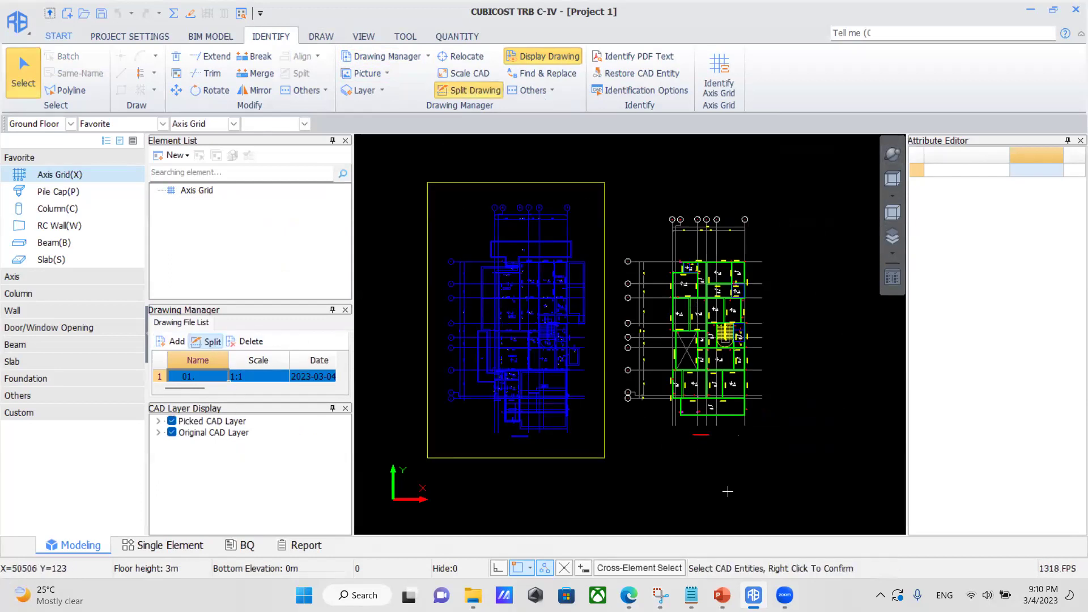
right_click(728, 491)
scroll(510, 435, "up", 4)
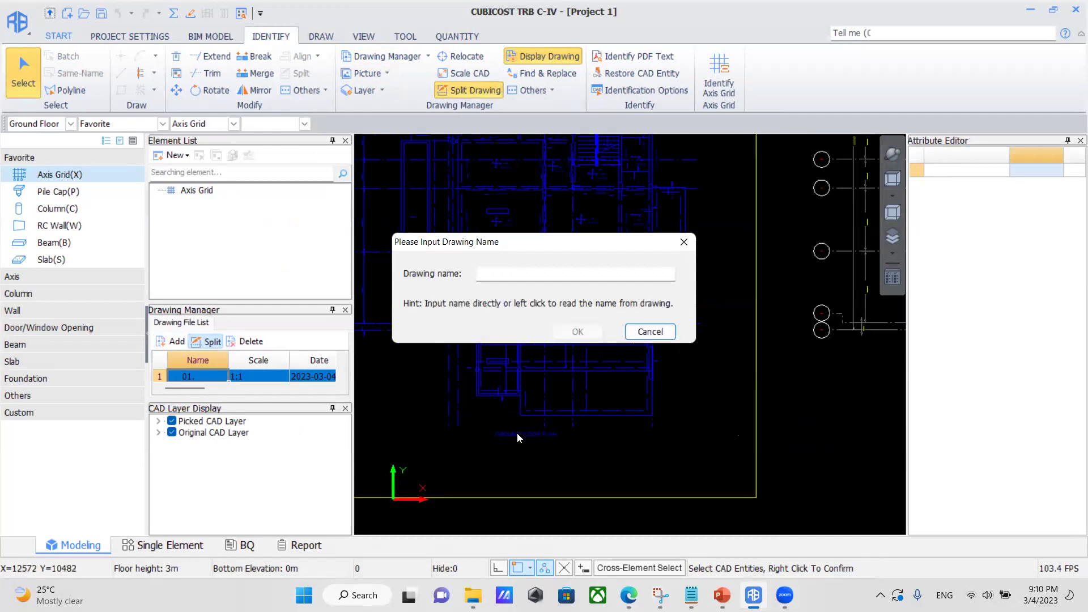
left_click(517, 433)
left_click(578, 332)
Enlarge the drawing file list and open the split ground floor plan.
scroll(596, 476, "down", 5)
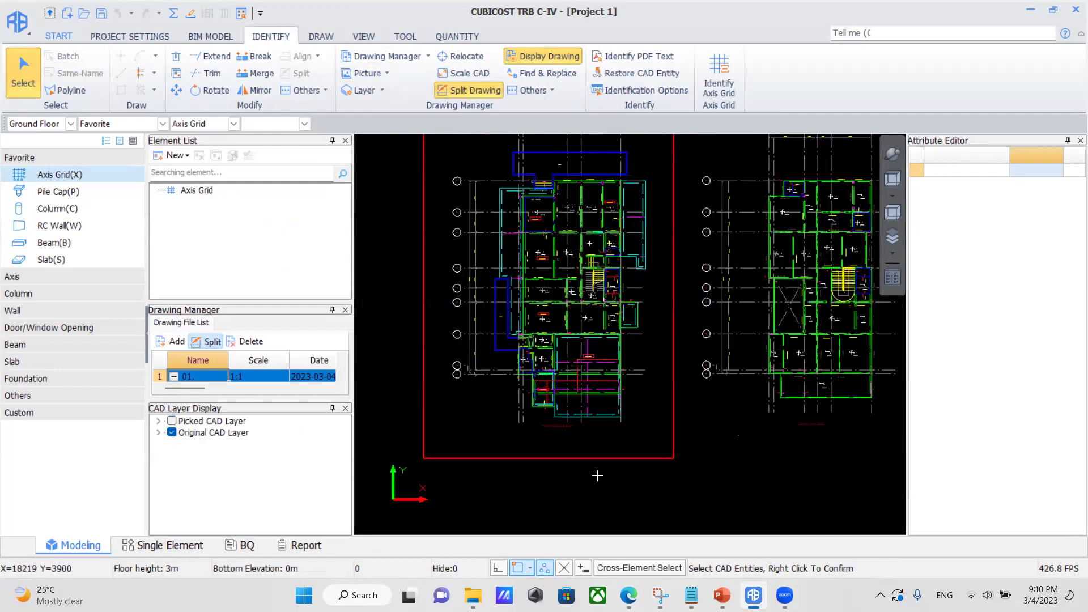
left_click(237, 375)
scroll(249, 376, "down", 3)
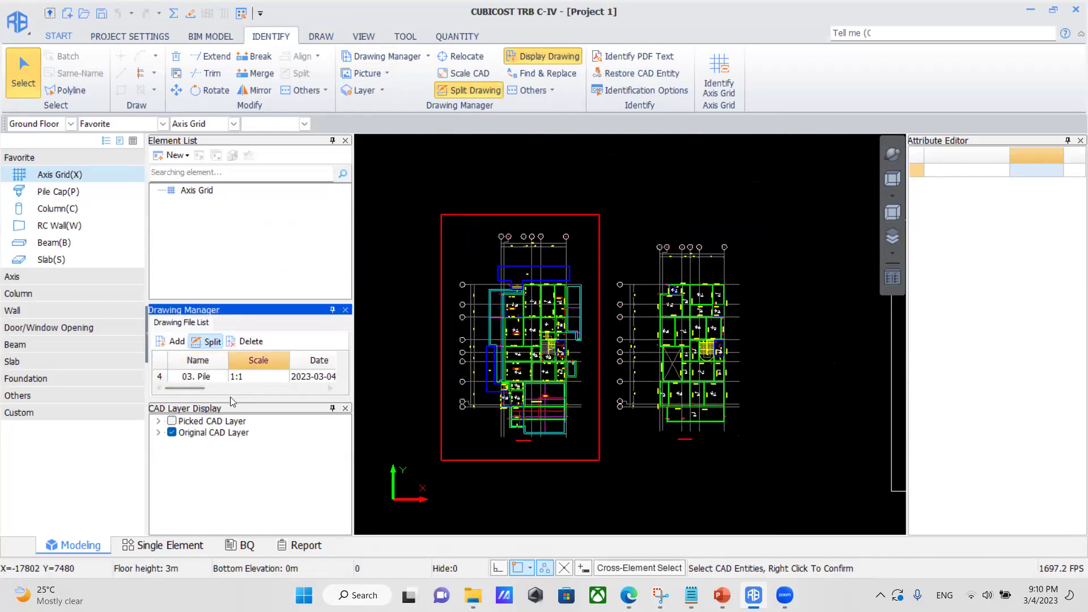
left_click_drag(247, 300, 249, 228)
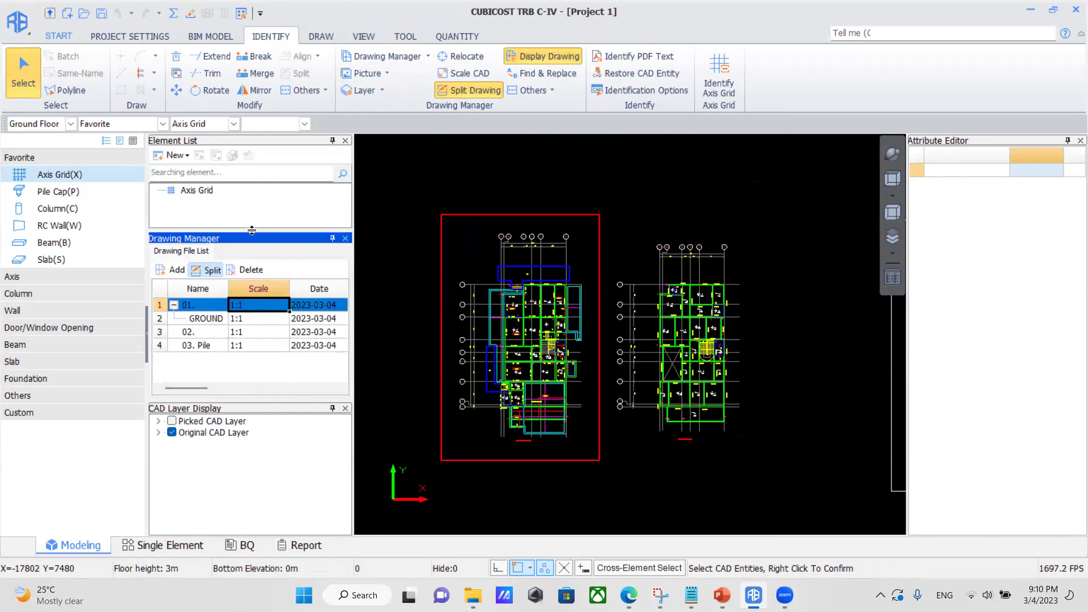
left_click(220, 318)
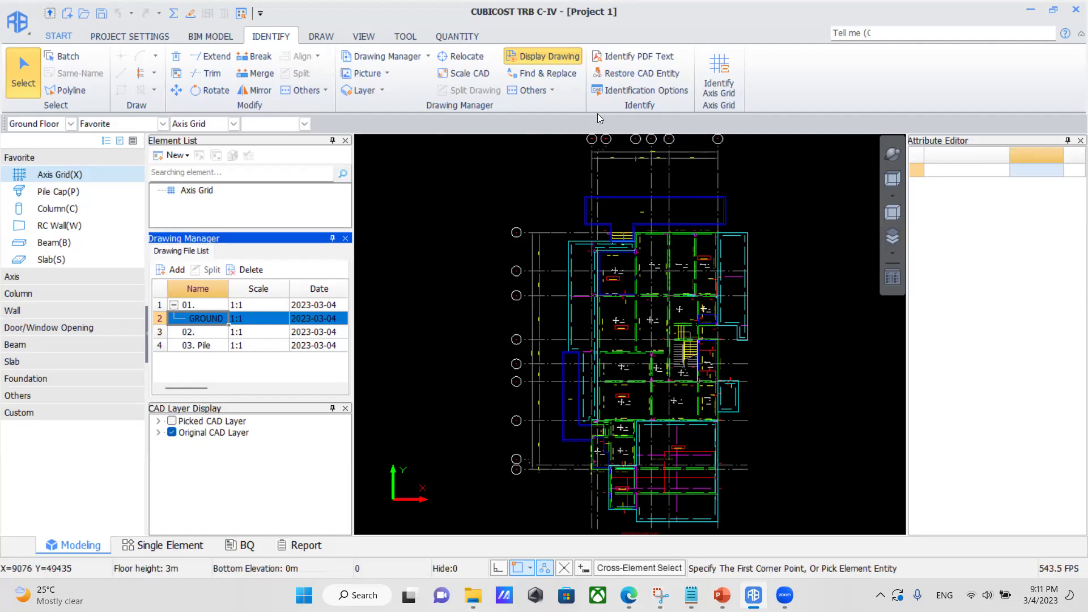
Pan and zoom around the ground floor plan's stair and beam annotations.
middle_click_drag(697, 339, 624, 361)
scroll(523, 284, "up", 6)
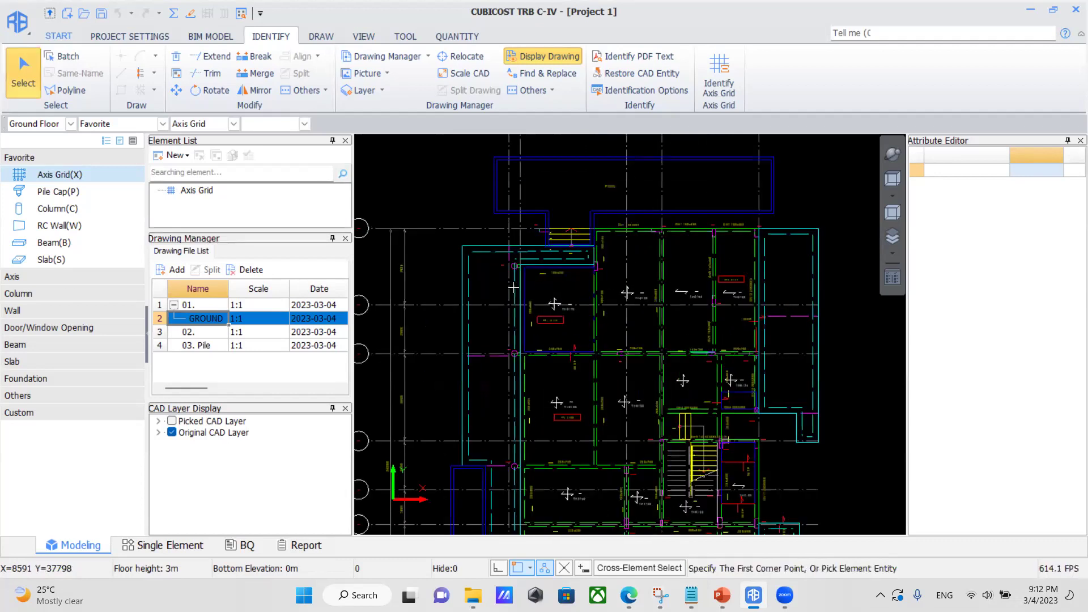
scroll(569, 196, "up", 6)
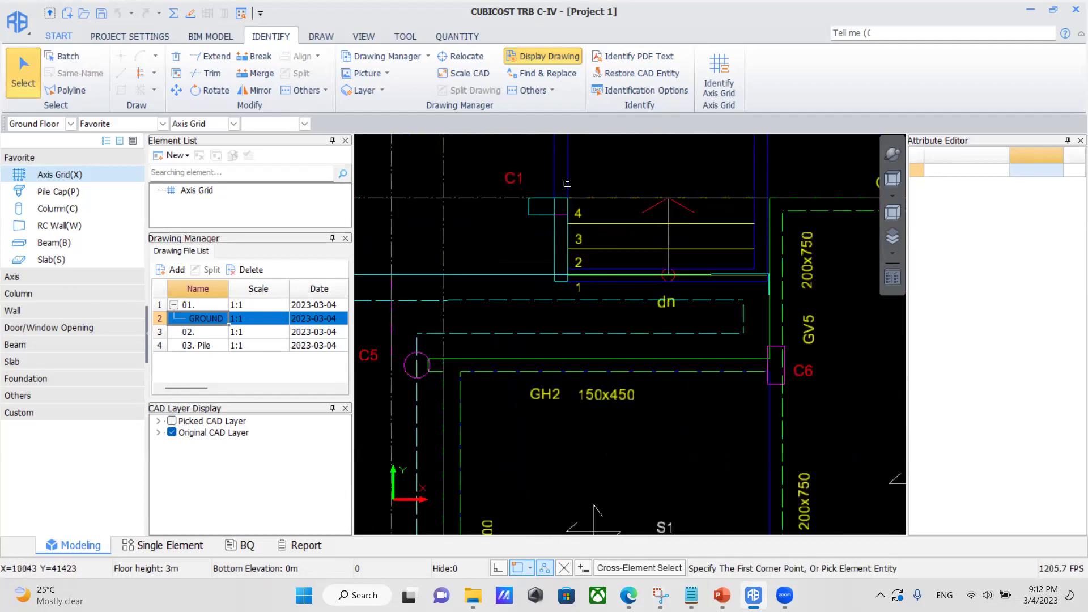
scroll(547, 272, "down", 2)
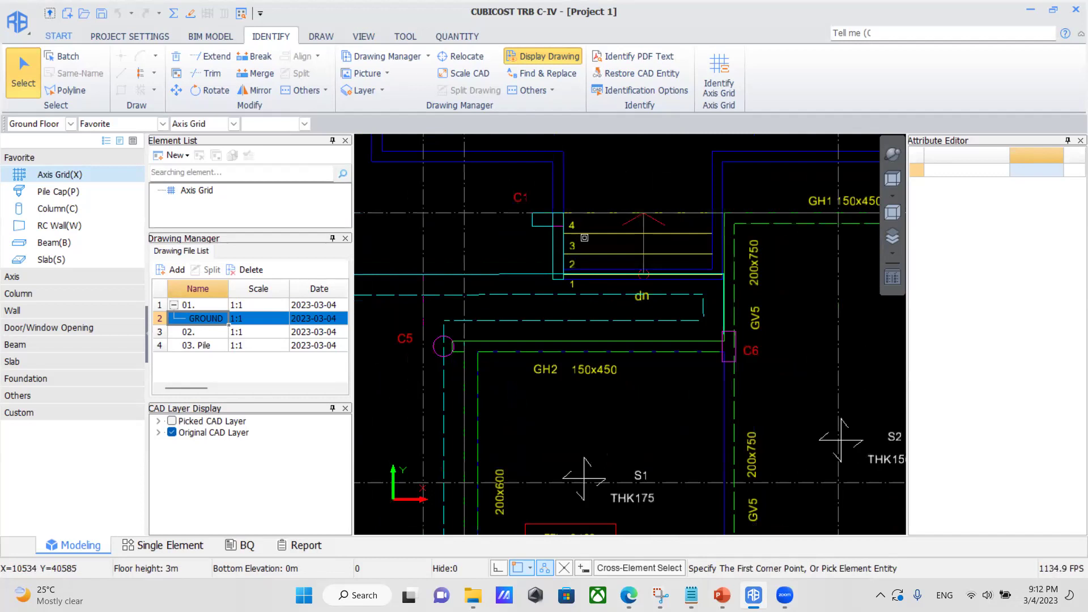
scroll(618, 319, "down", 1)
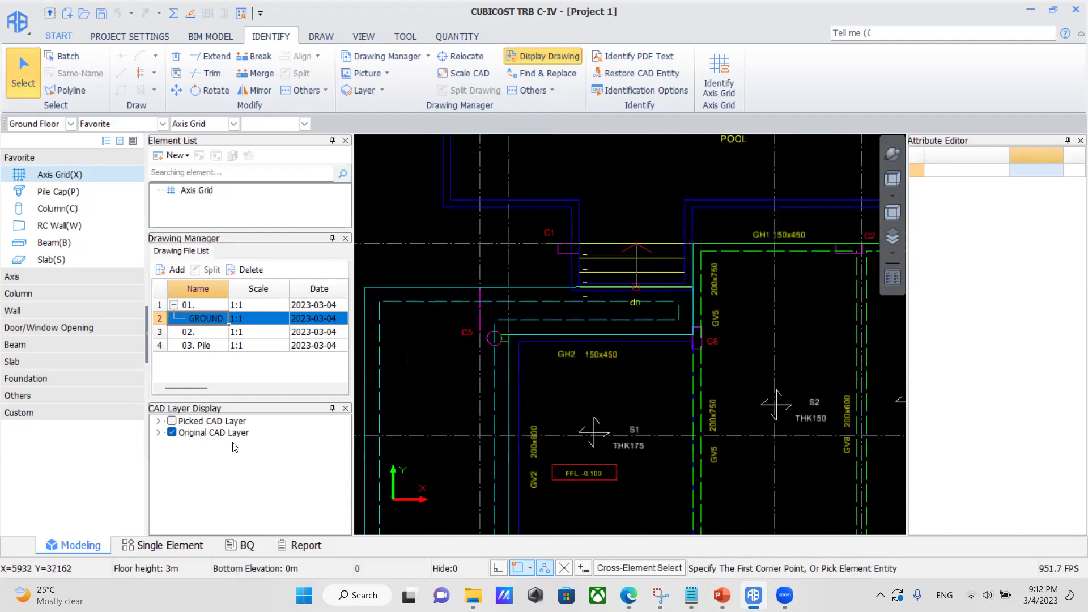
Add the 04. Column Detail drawing to the project.
double_click(215, 334)
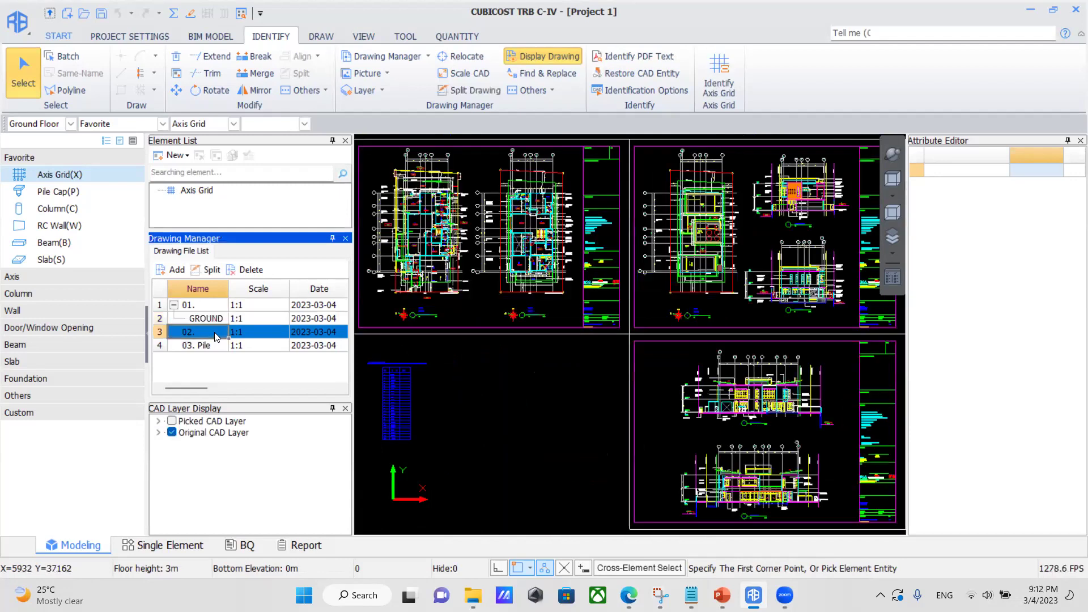
left_click(172, 270)
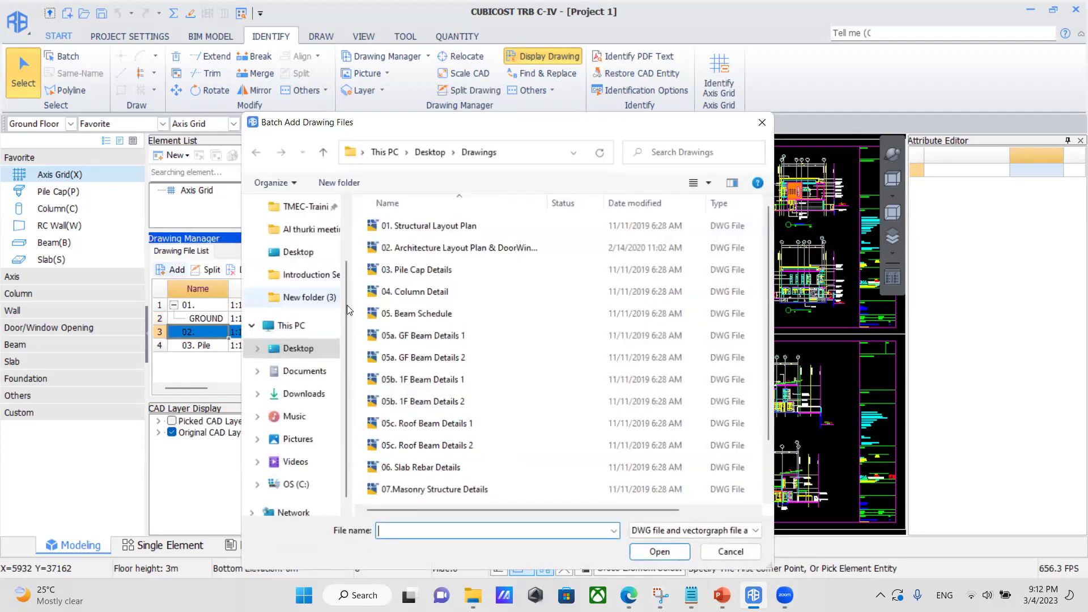
left_click(399, 300)
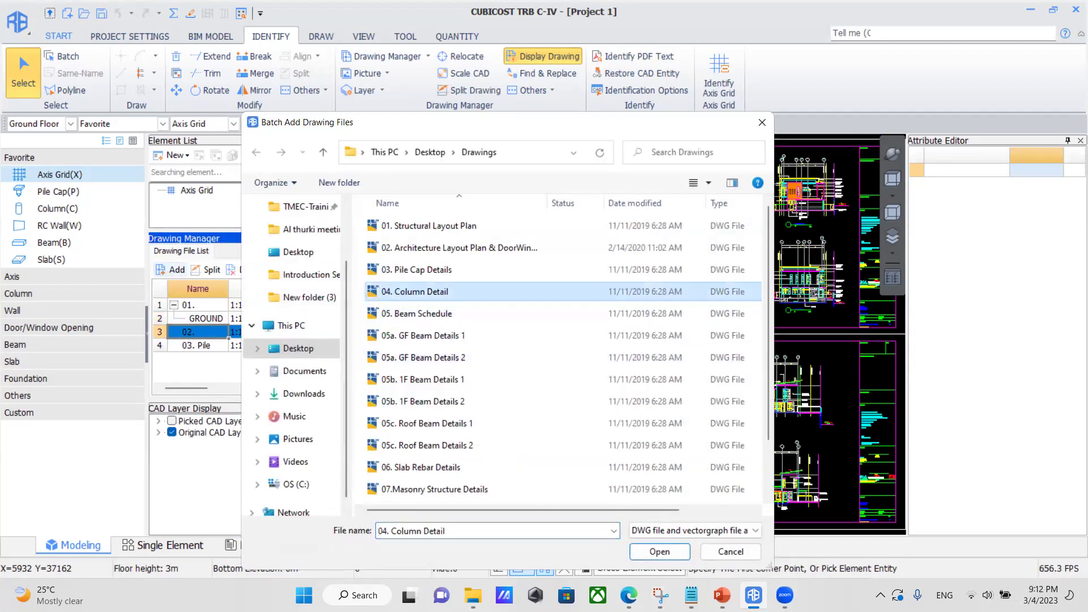
left_click(660, 552)
Review the column reinforcement details, then return to the GROUND floor plan.
double_click(224, 359)
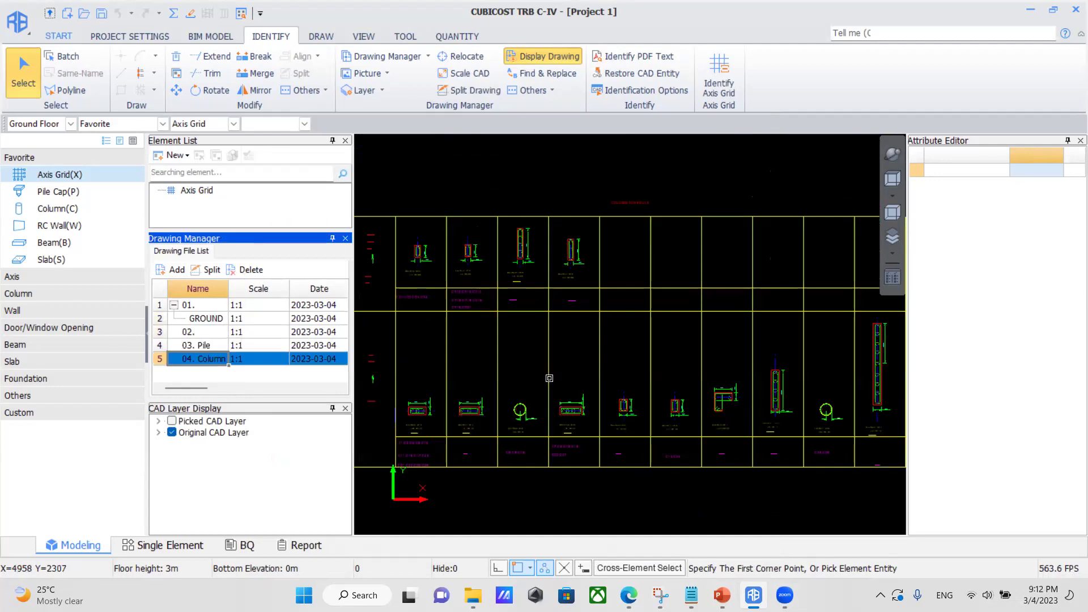
mouse_move(403, 392)
middle_mouse_down()
mouse_move(528, 411)
mouse_move(528, 334)
middle_mouse_up()
scroll(529, 412, "up", 5)
right_click(528, 334)
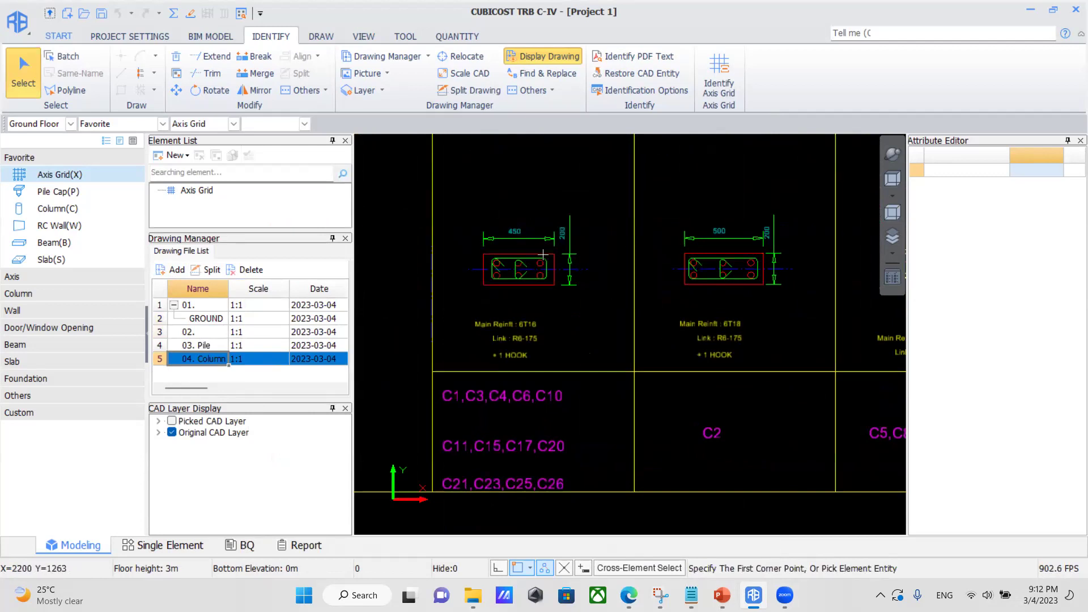
scroll(510, 304, "up", 2)
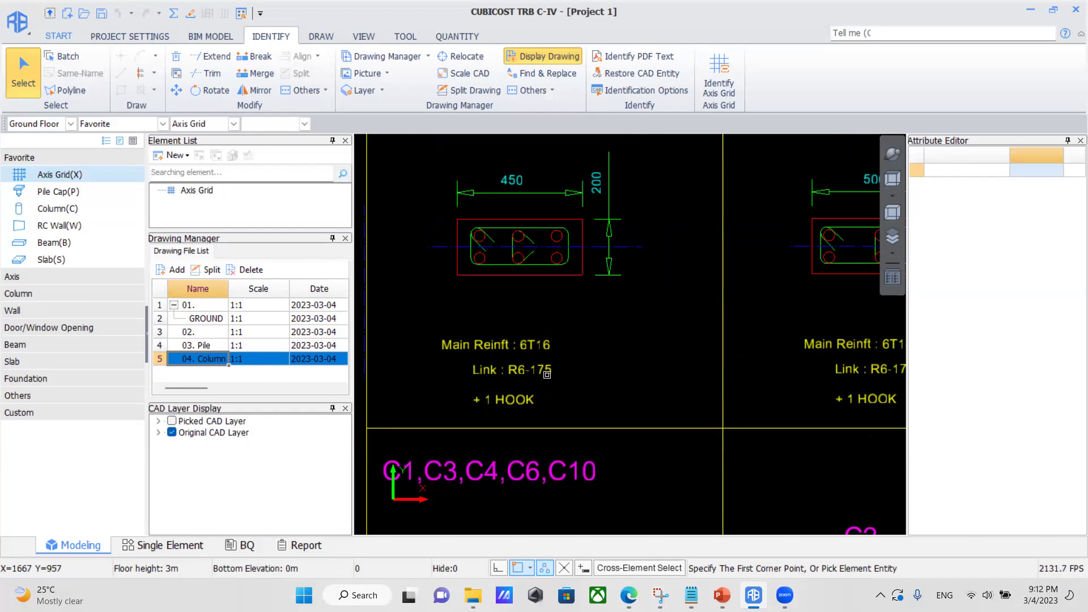
scroll(504, 417, "down", 3)
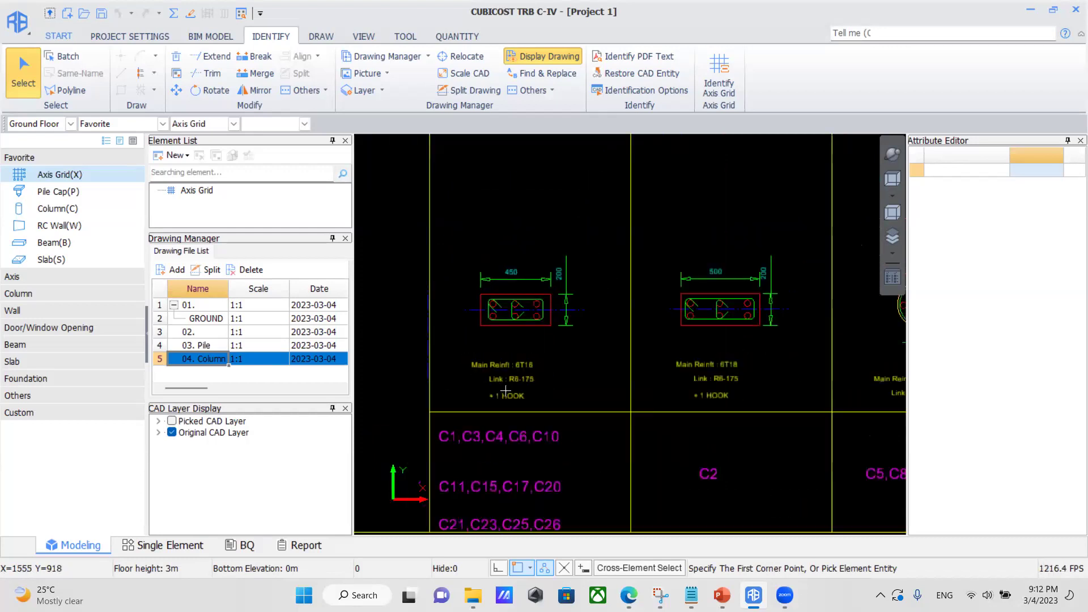
double_click(193, 321)
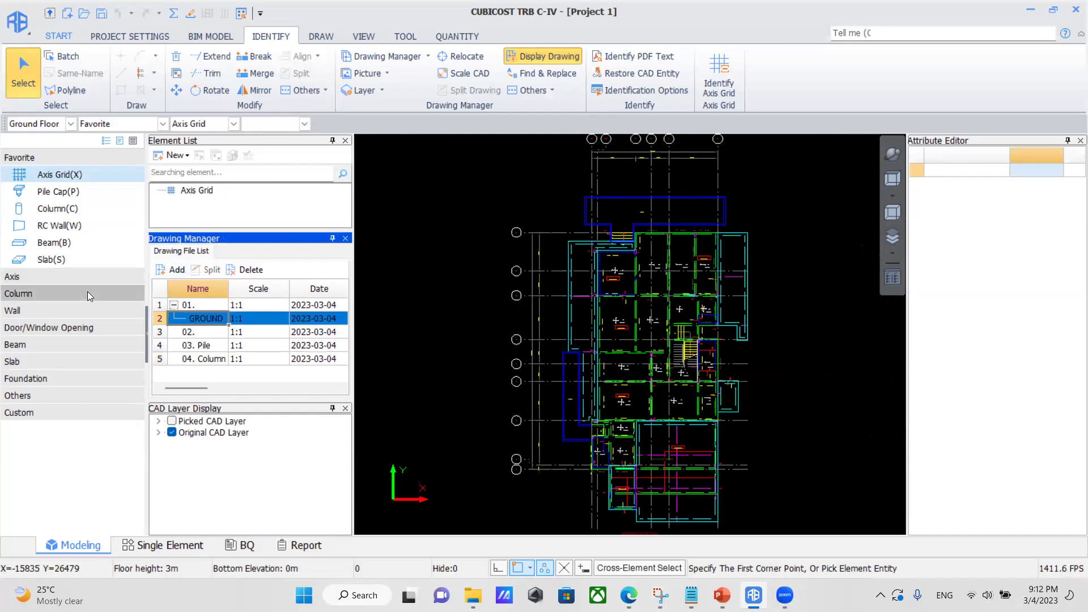
Create a new rectangular column Col-1 and open its attribute editor.
left_click(40, 293)
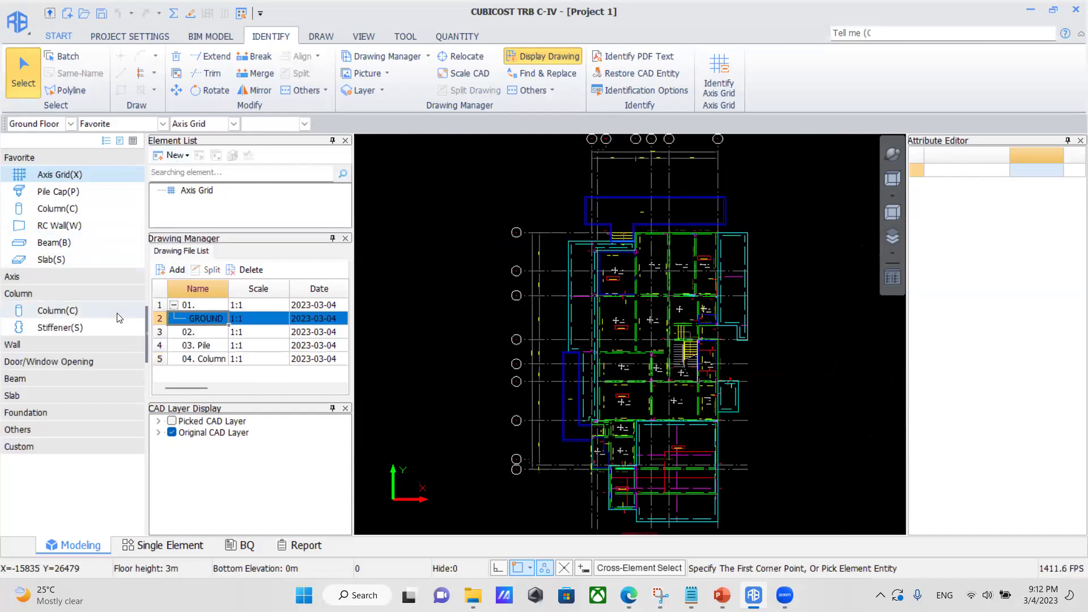
left_click(87, 324)
left_click(87, 310)
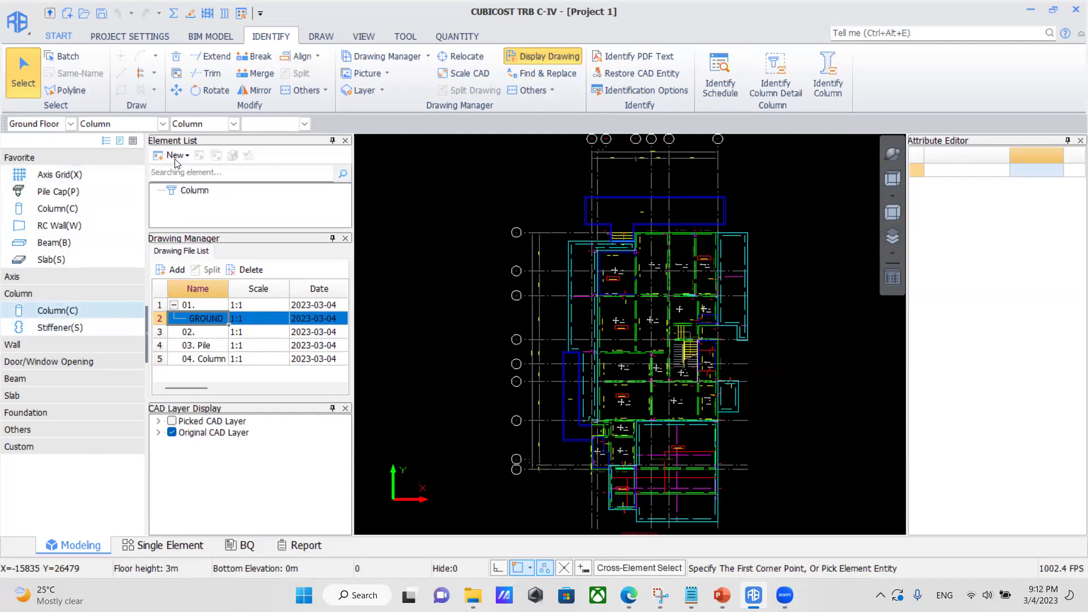
left_click(175, 155)
left_click(187, 173)
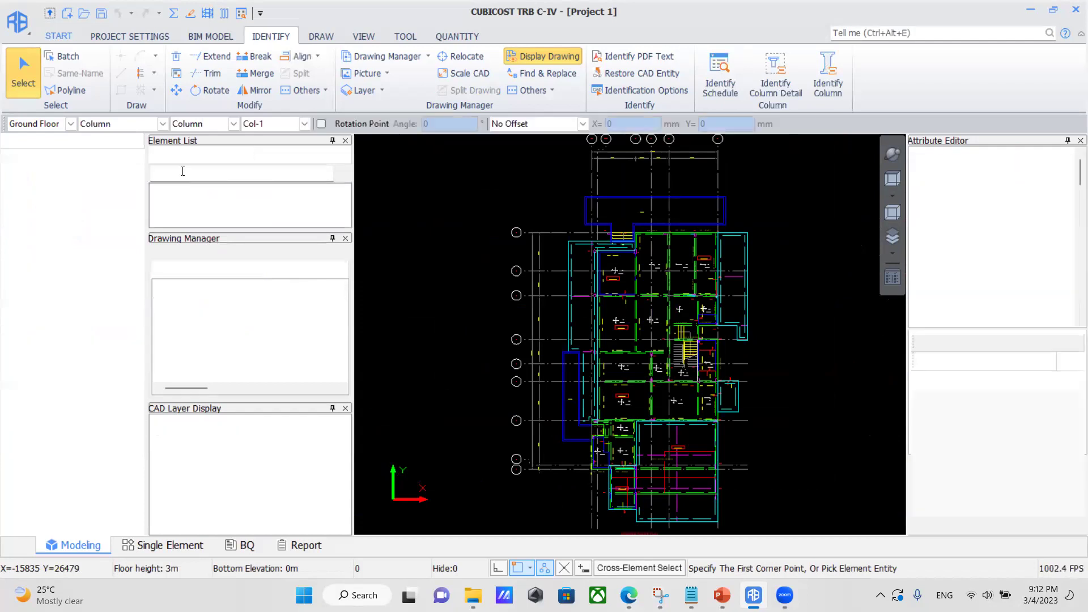
double_click(199, 202)
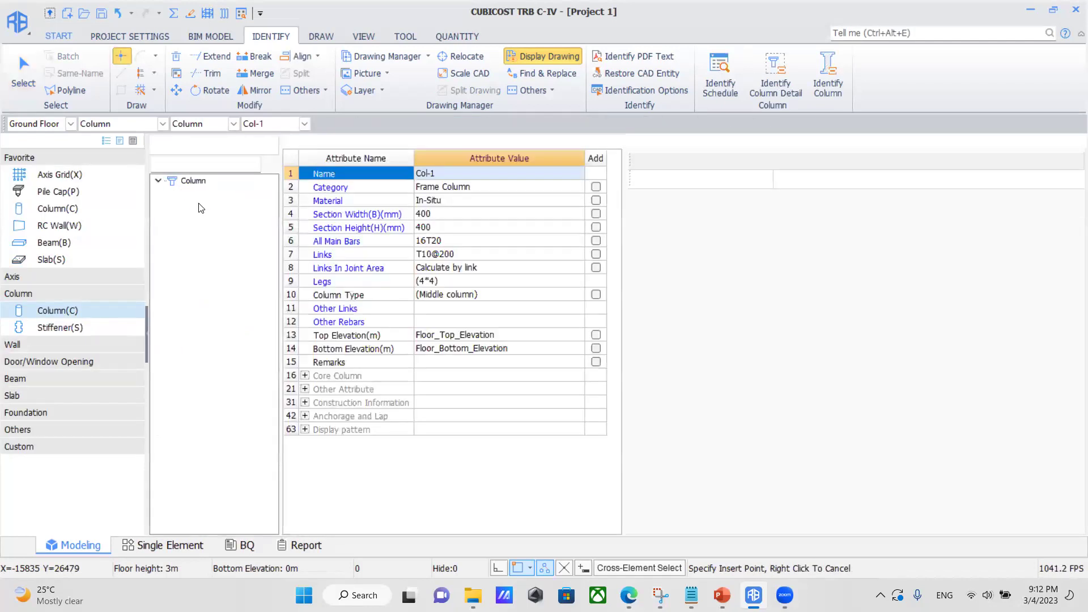
Set Col-1's section to 450 wide by 200 high.
left_click(427, 212)
type("200")
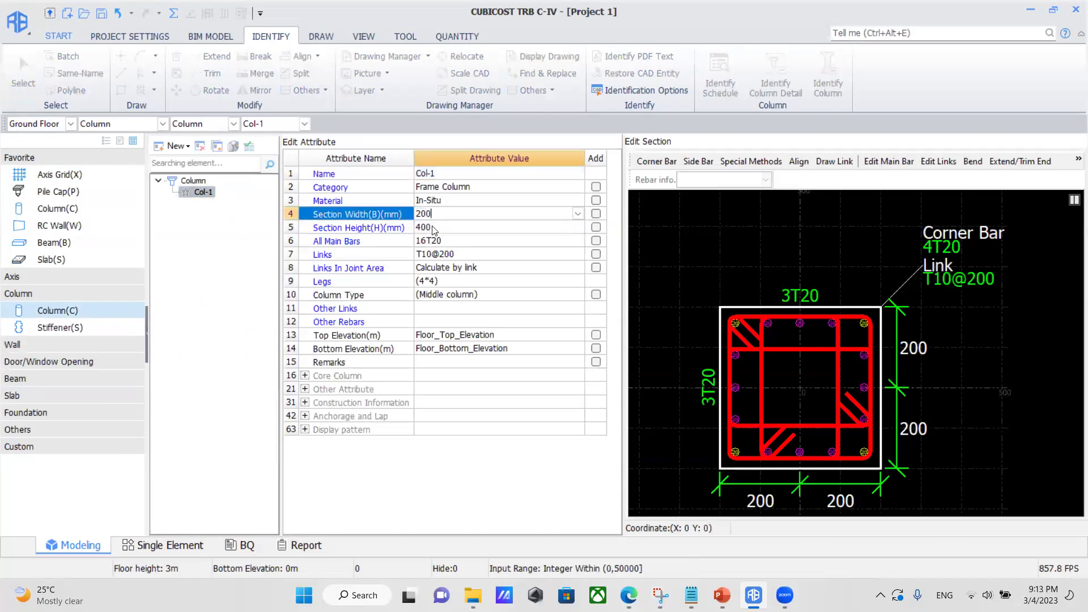
left_click(384, 215)
type("450")
left_click(435, 228)
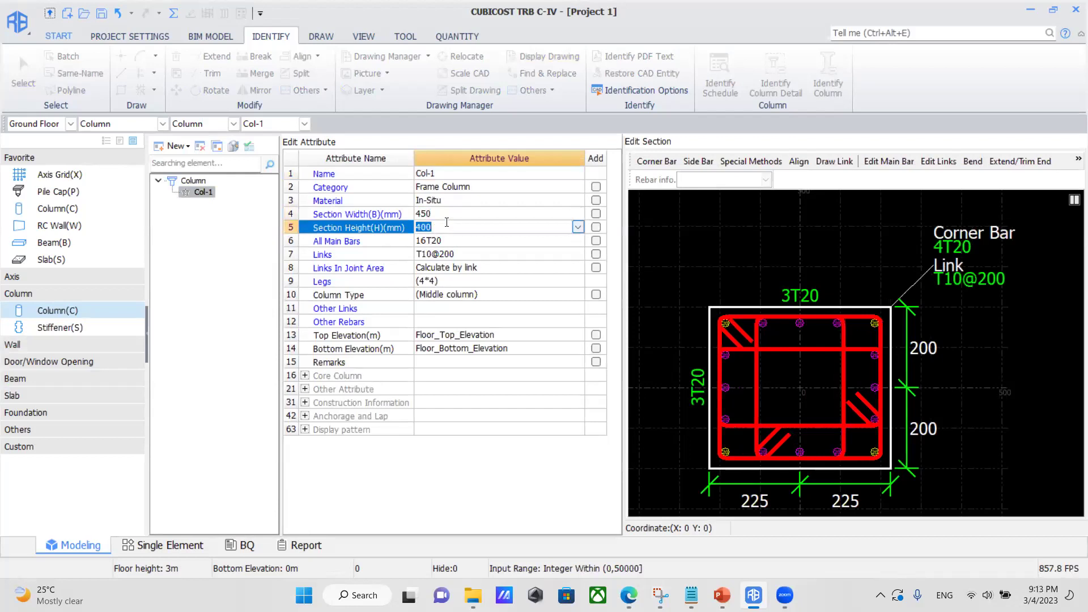
type("200")
left_click(468, 242)
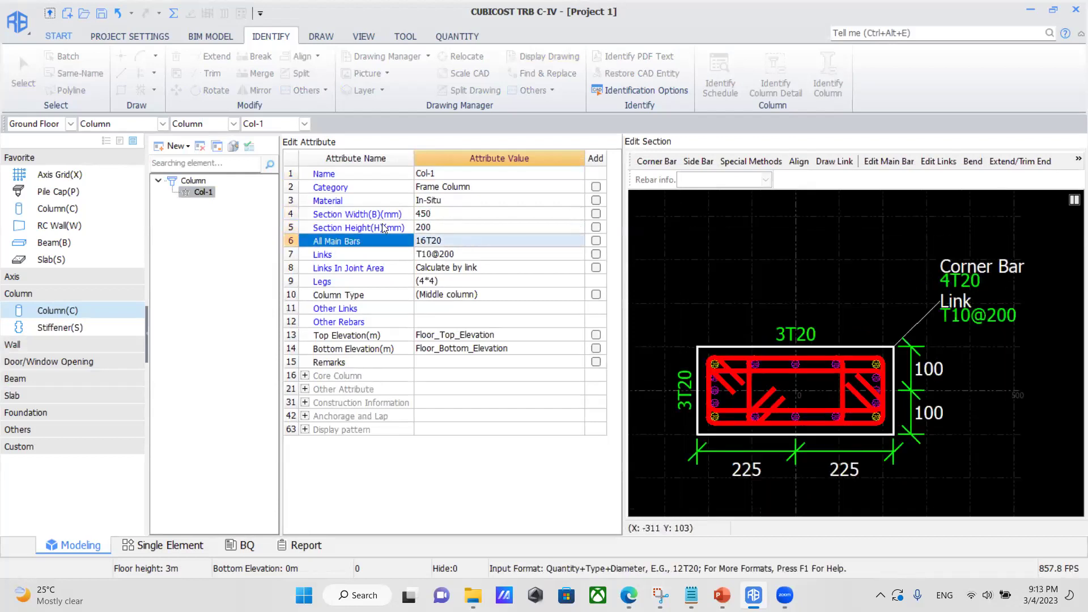
Set Col-1's main bars to 6T16 and links to R6@175.
left_click(426, 241)
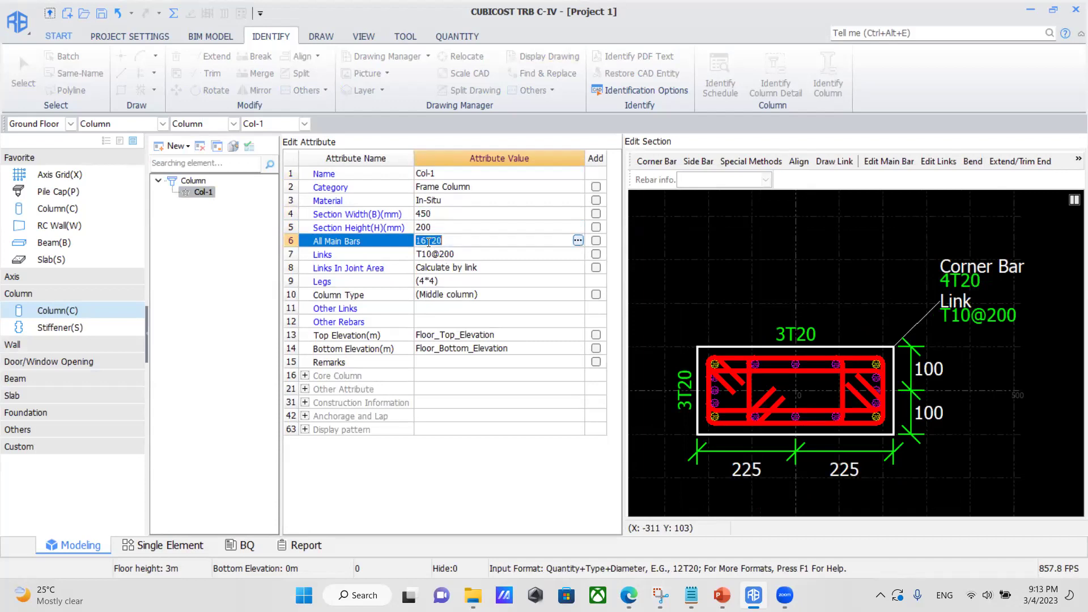
key("BackSpace")
key("BackSpace")
type("6")
left_click(447, 240)
left_click(452, 268)
left_click(451, 256)
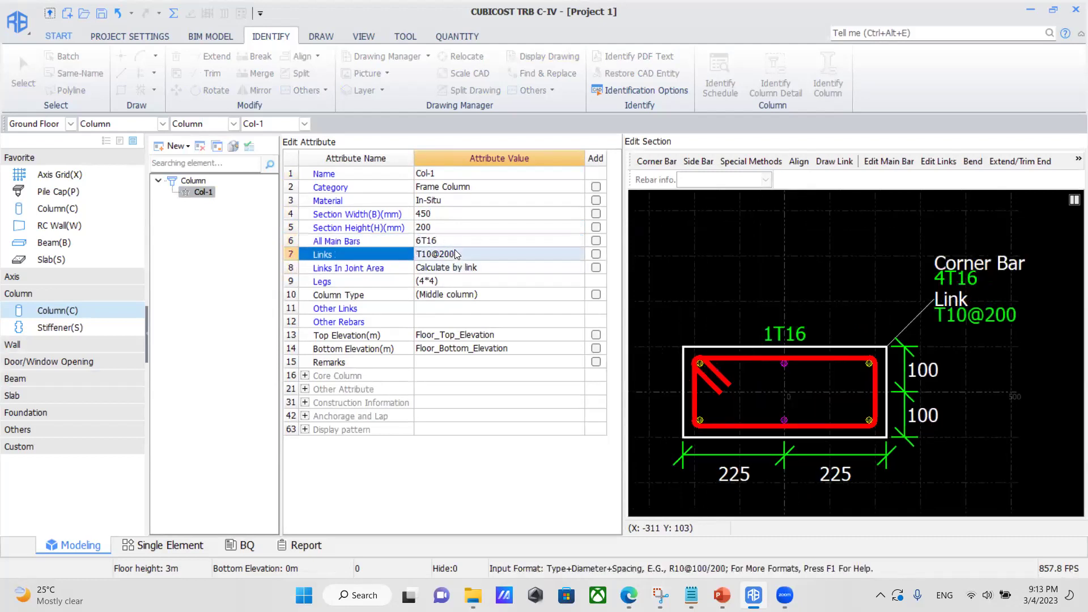
left_click(457, 254)
left_click_drag(456, 254, 397, 258)
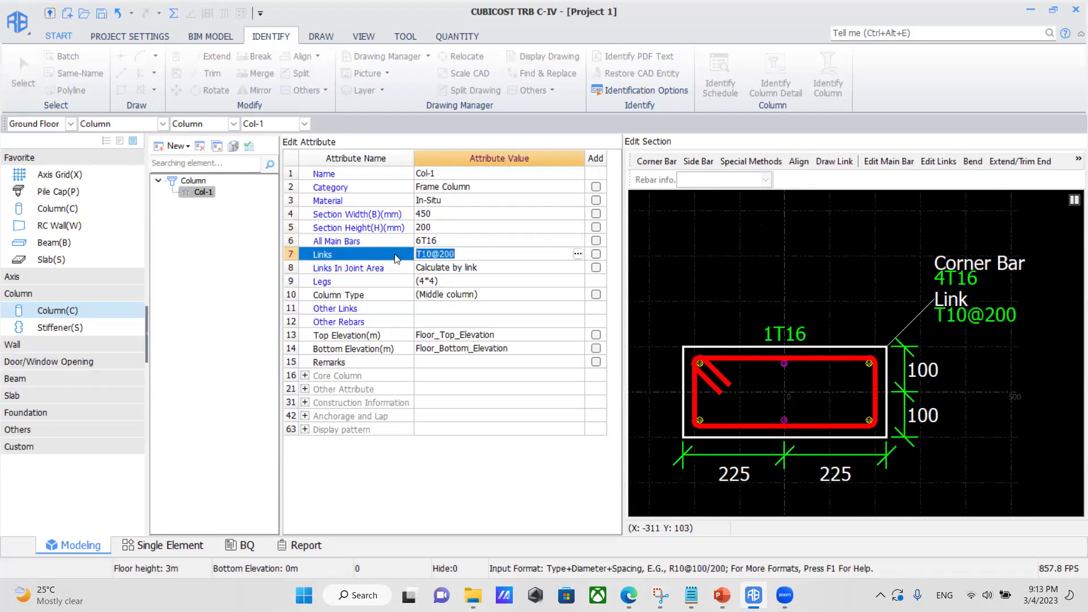
type("r")
left_click(497, 282)
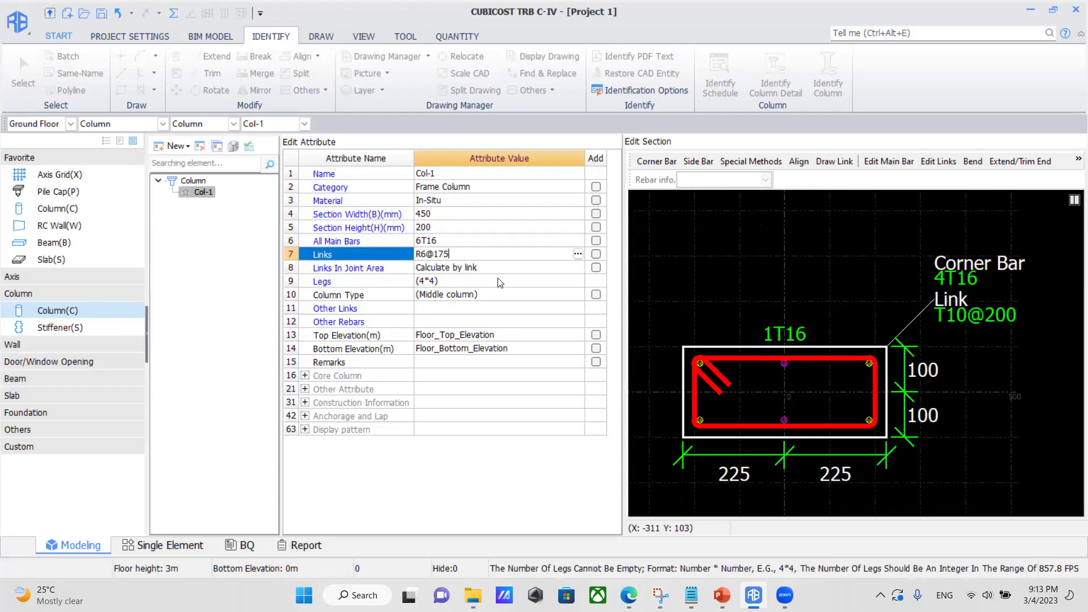
Set Col-1's legs to 3*2 and close the column definition.
left_click(449, 279)
key("BackSpace")
type("3")
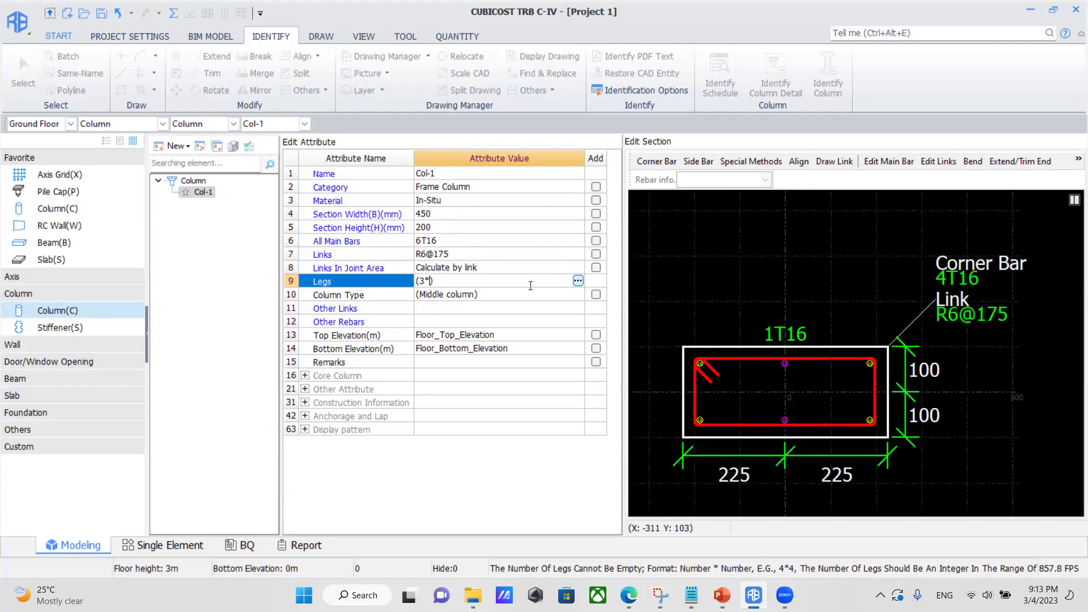
left_click(530, 292)
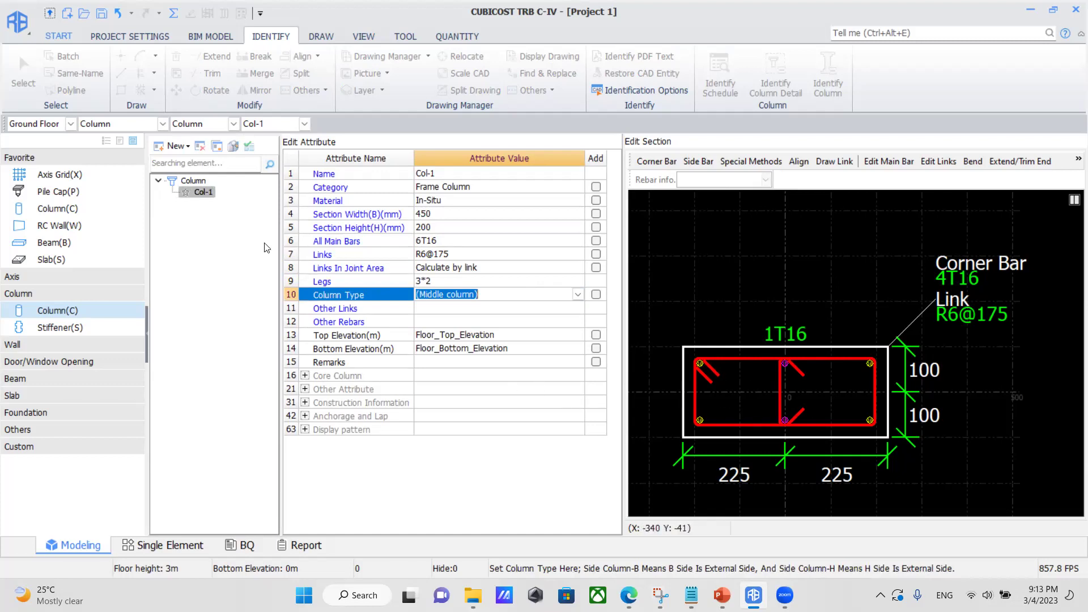
double_click(198, 192)
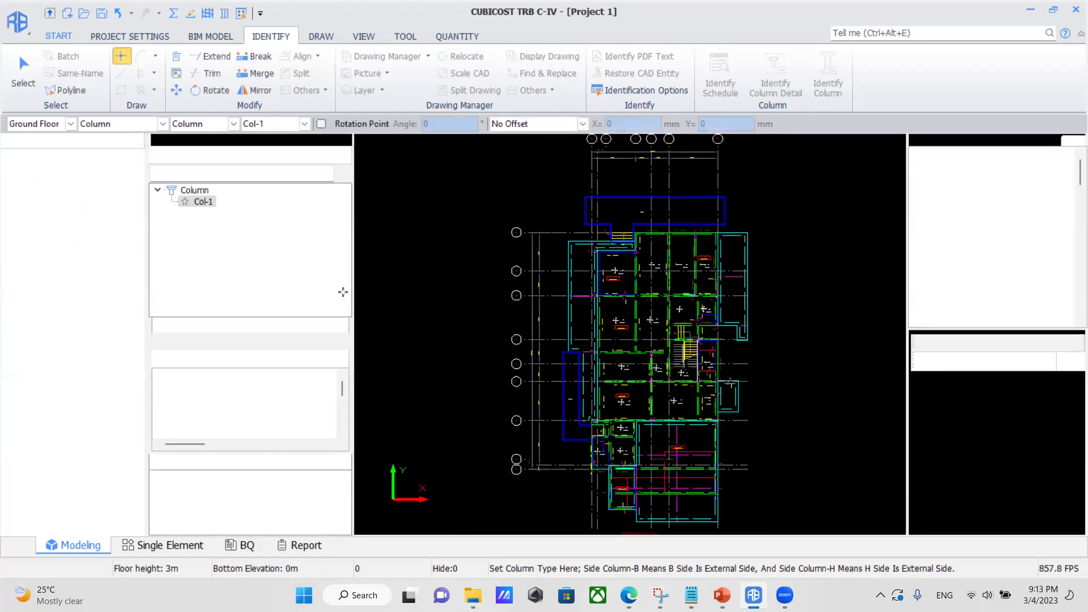
Place Col-1 at column position C1 on the ground floor plan.
scroll(592, 270, "up", 3)
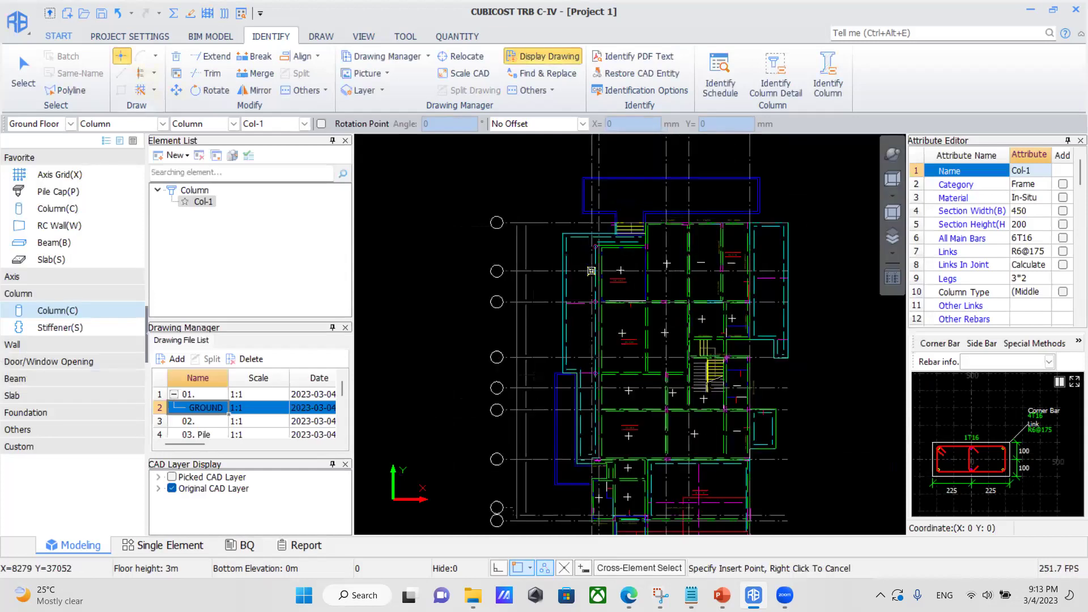
scroll(599, 231, "up", 5)
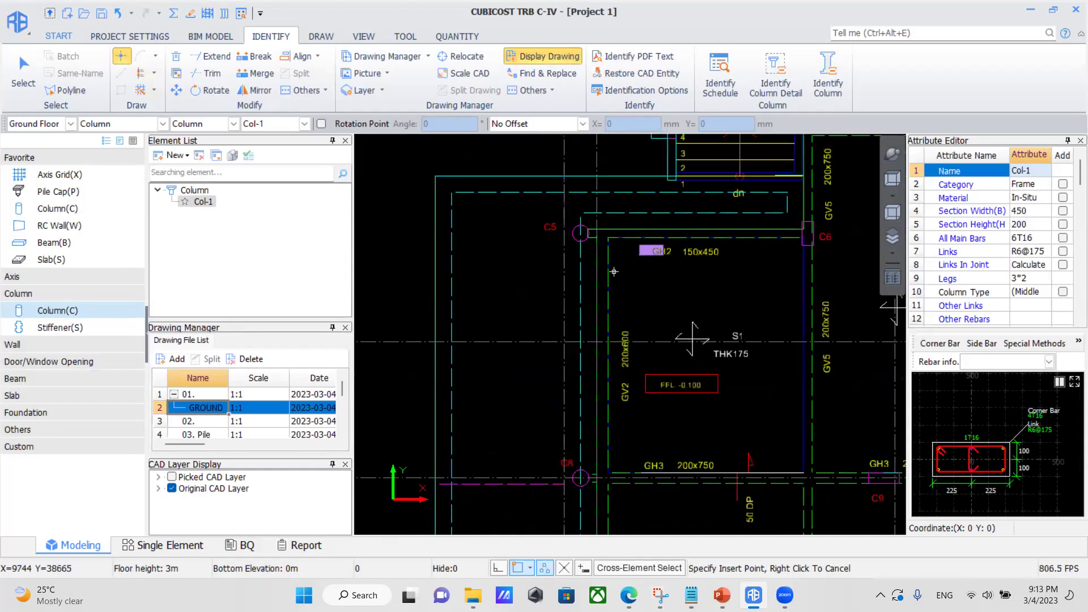
scroll(652, 269, "up", 5)
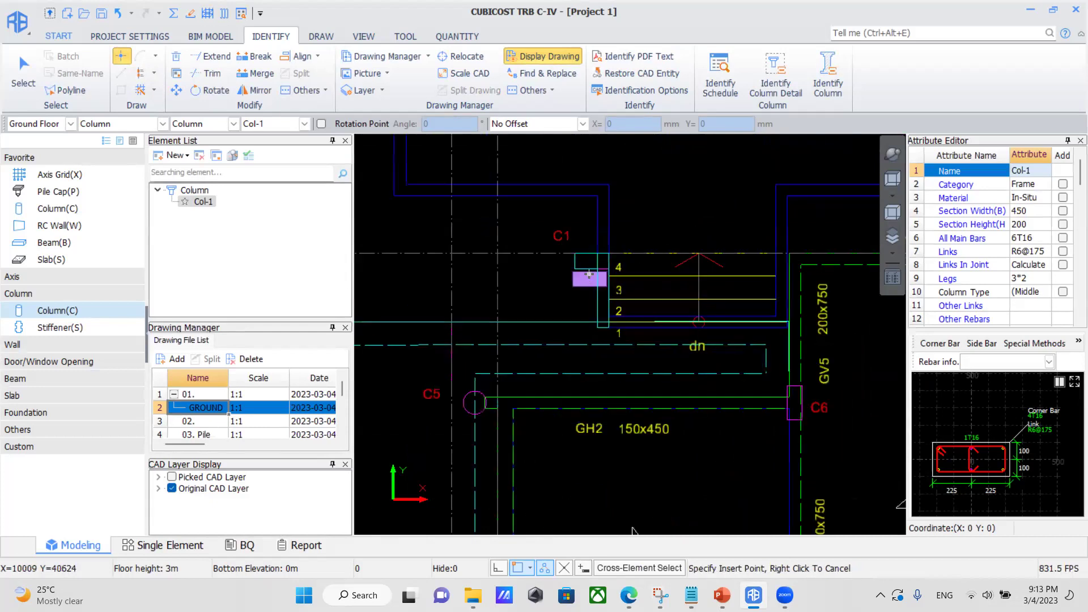
scroll(589, 258, "up", 1)
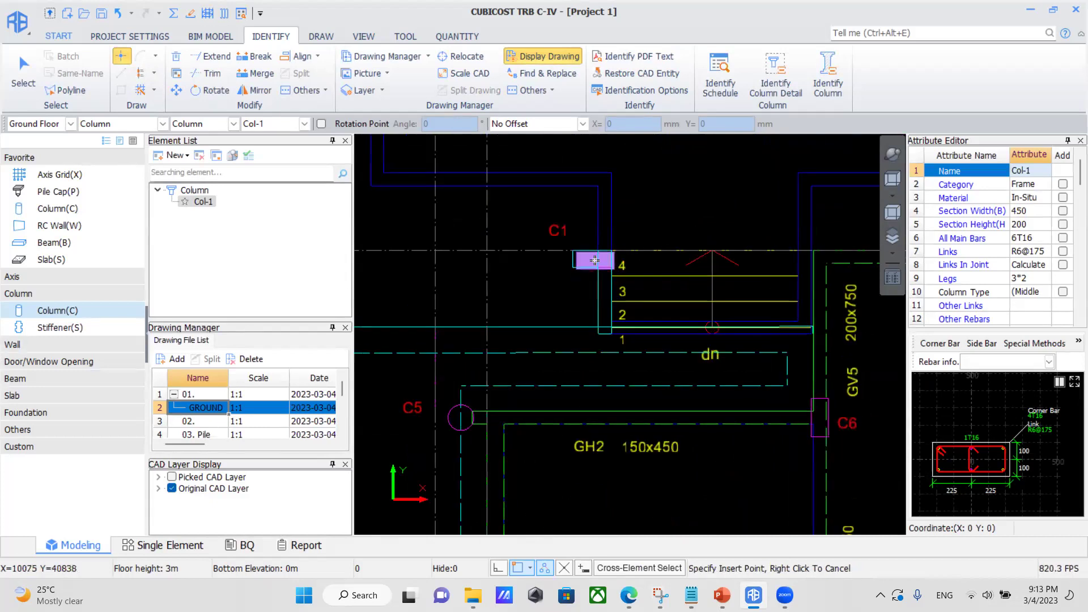
left_click(591, 258)
right_click(591, 258)
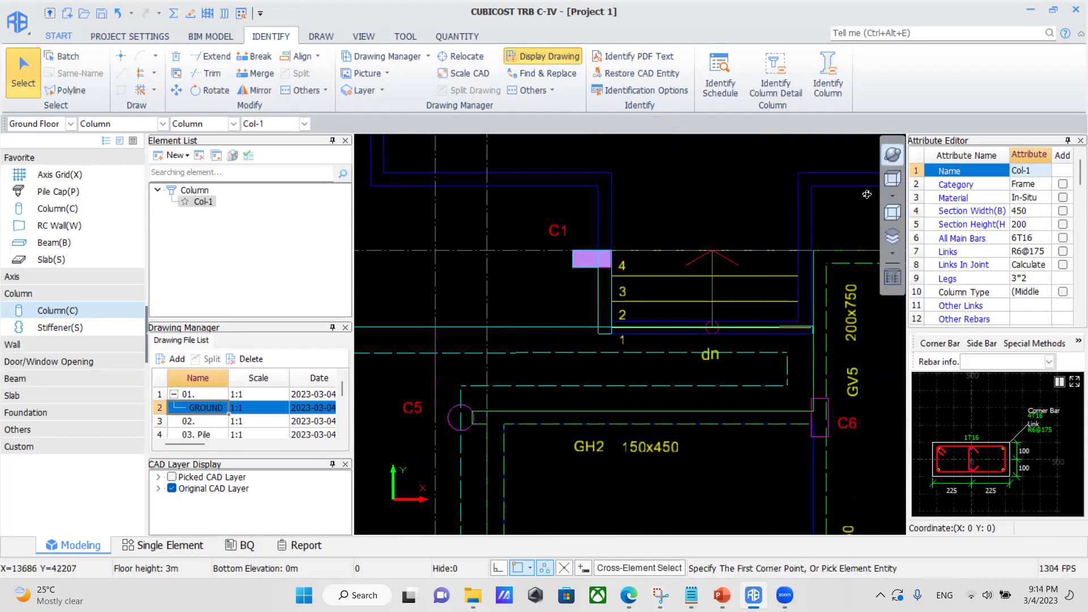
View the column in 3D and calculate rebar quantities for the Ground Floor.
left_click_drag(661, 324, 373, 176)
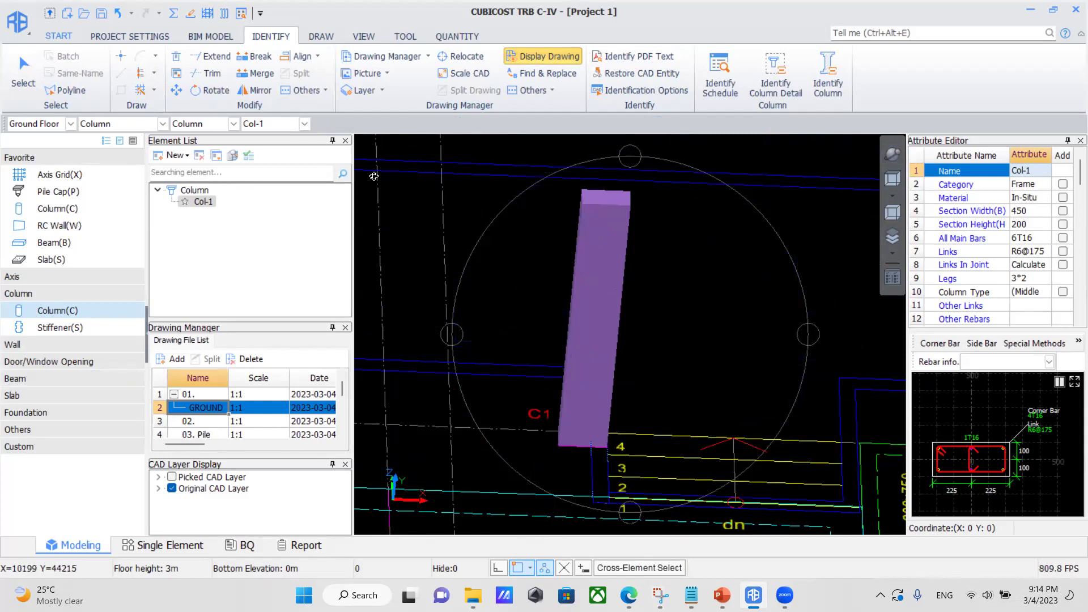
key("Escape")
left_click(574, 205)
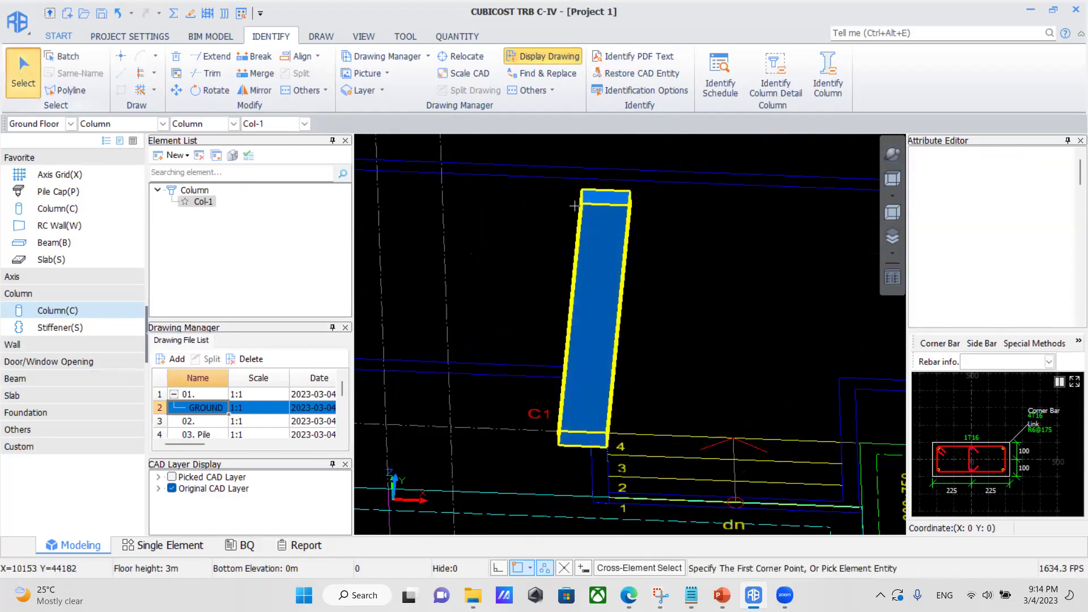
left_click(435, 37)
left_click(135, 73)
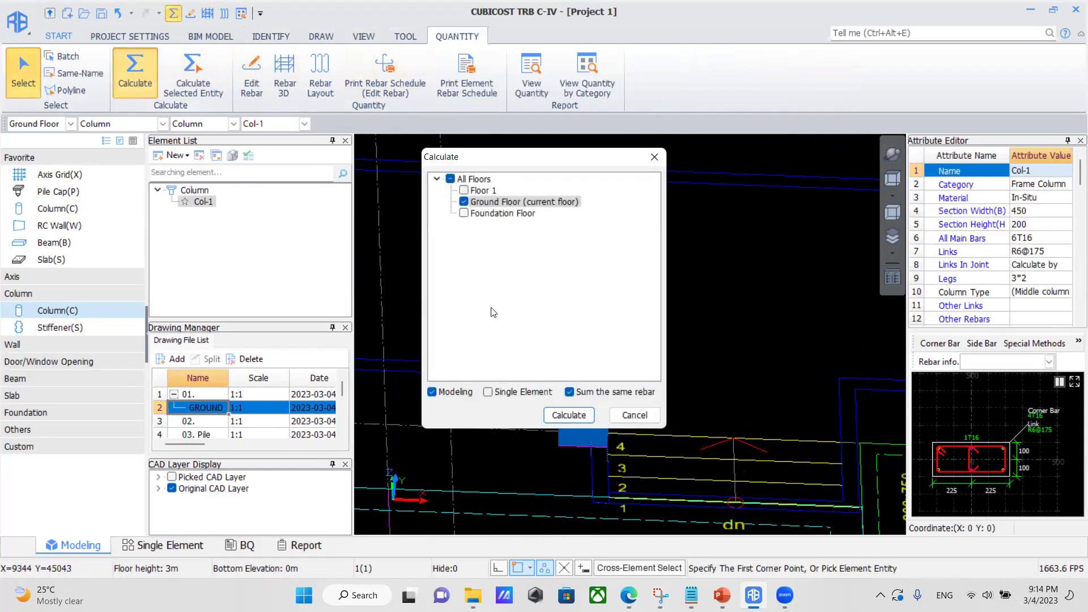
left_click(568, 415)
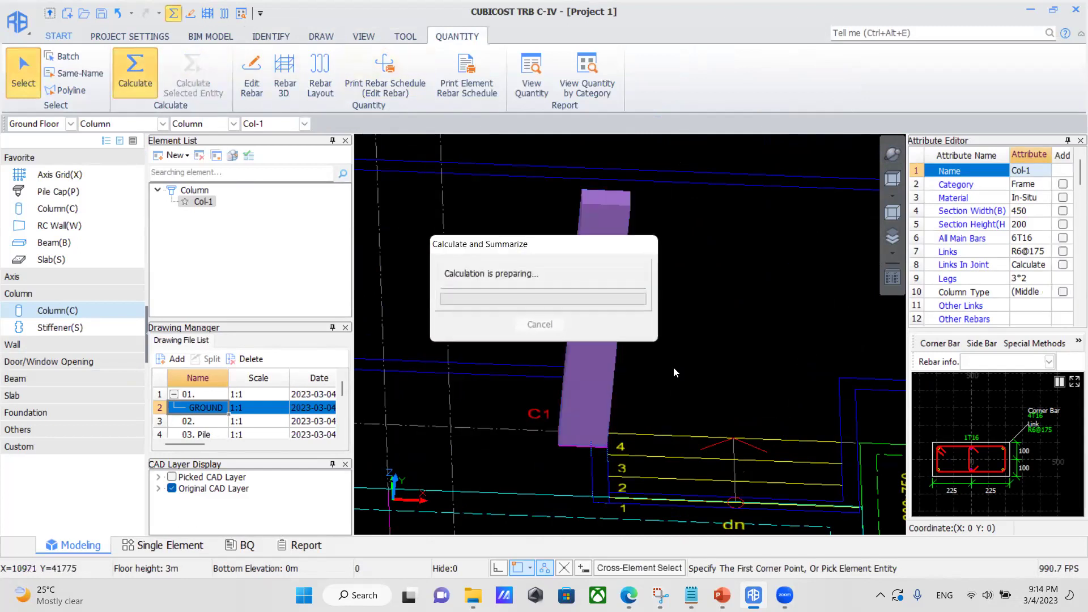
left_click(538, 324)
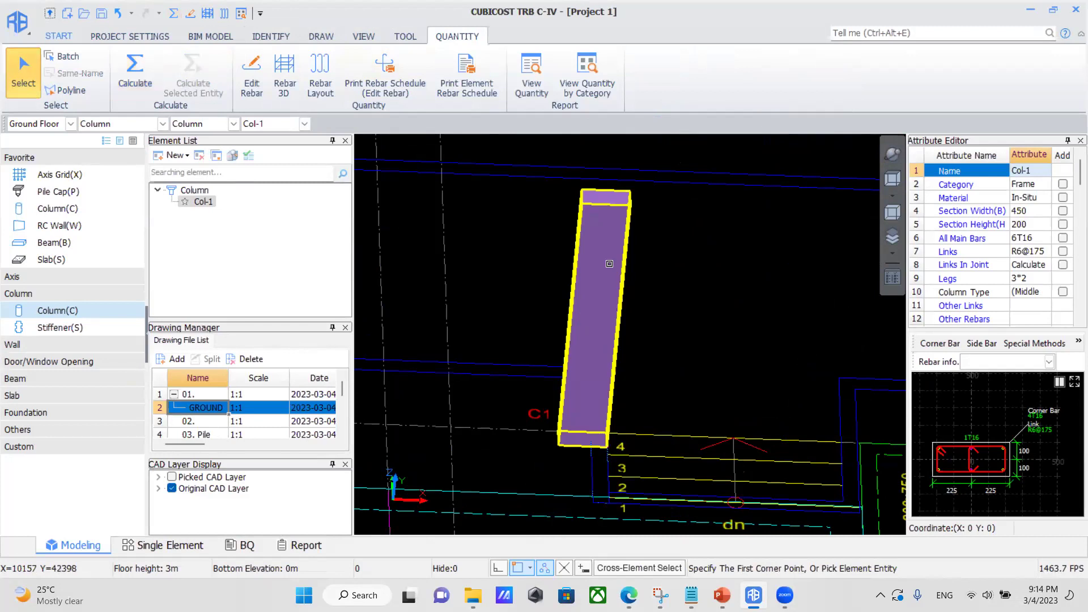
left_click(284, 73)
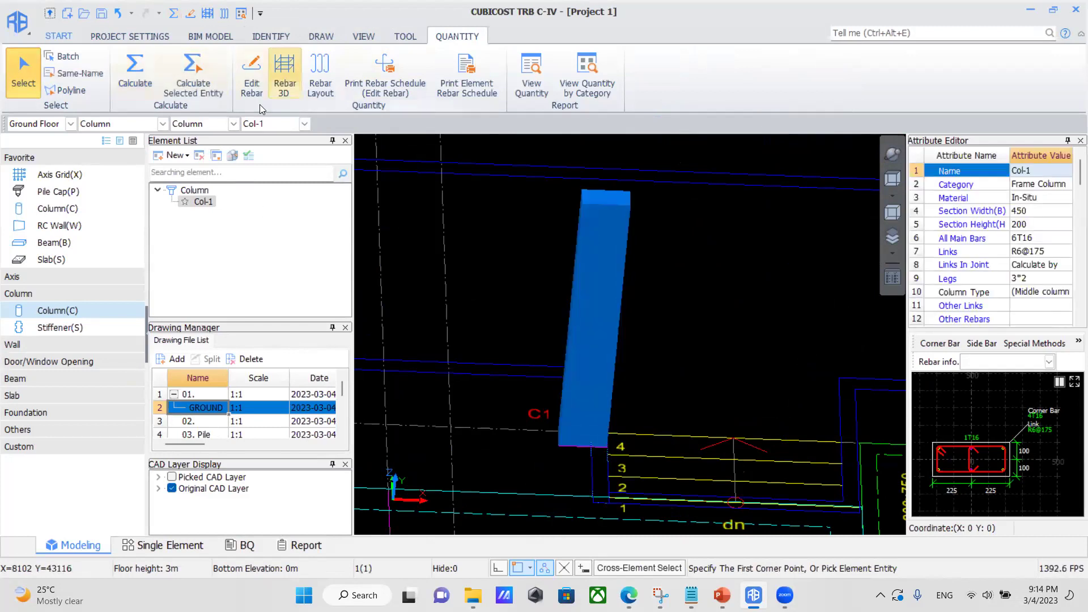
scroll(623, 324, "up", 1)
mouse_move(517, 328)
left_mouse_down()
mouse_move(584, 359)
mouse_move(565, 379)
left_mouse_up()
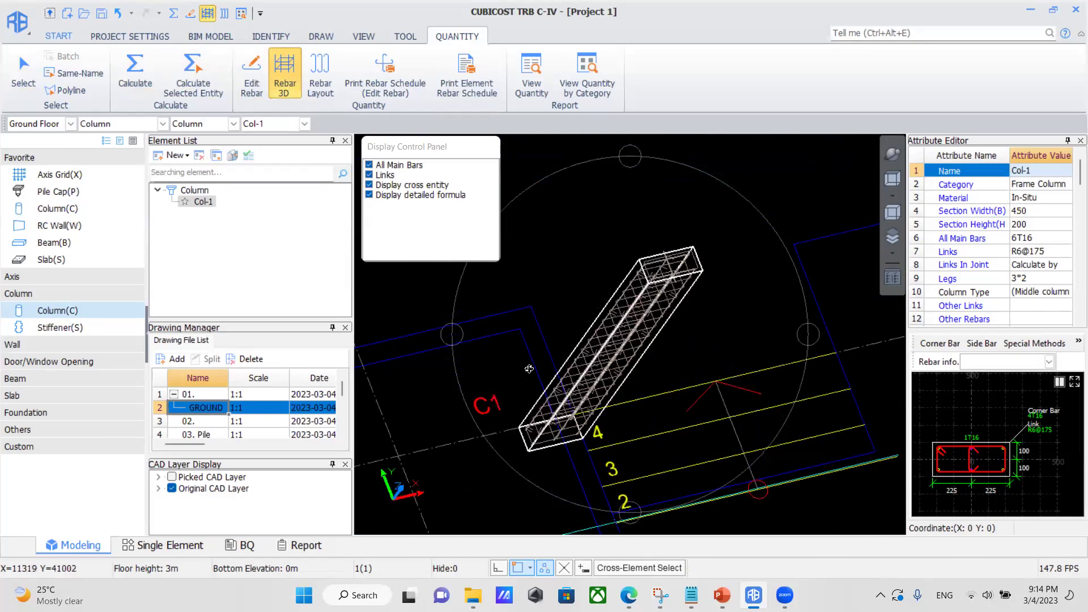
mouse_move(539, 415)
left_mouse_down()
mouse_move(562, 384)
mouse_move(544, 317)
left_mouse_up()
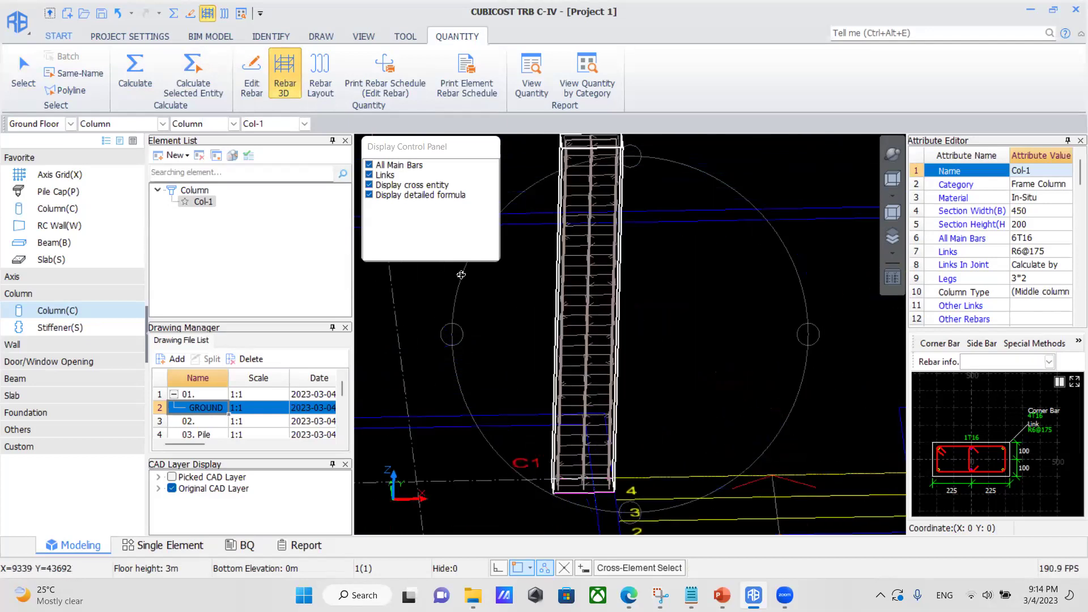
left_click(369, 194)
left_click(370, 185)
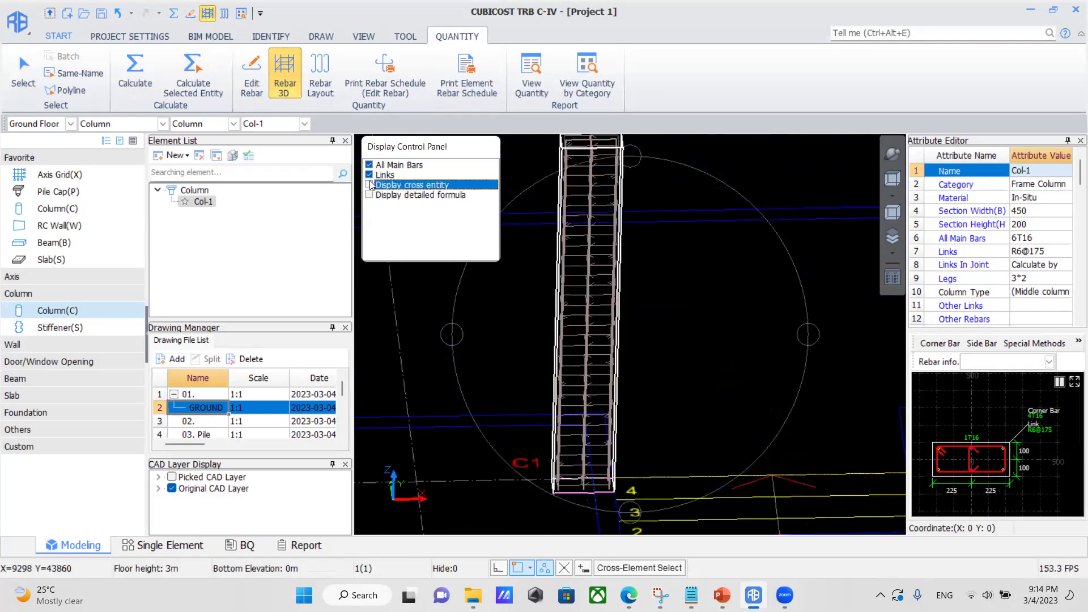
left_click(369, 174)
scroll(570, 281, "up", 3)
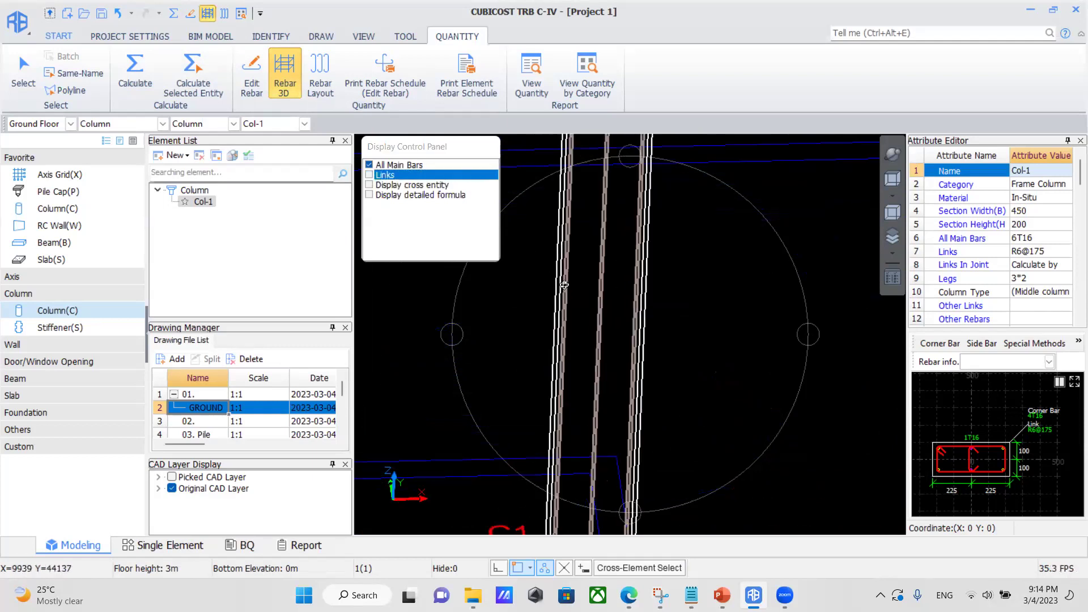
left_click_drag(571, 272, 570, 301)
left_click(369, 165)
left_click(370, 174)
left_click_drag(575, 369, 603, 312)
left_click(370, 165)
left_click(369, 185)
left_click(369, 195)
scroll(637, 272, "down", 4)
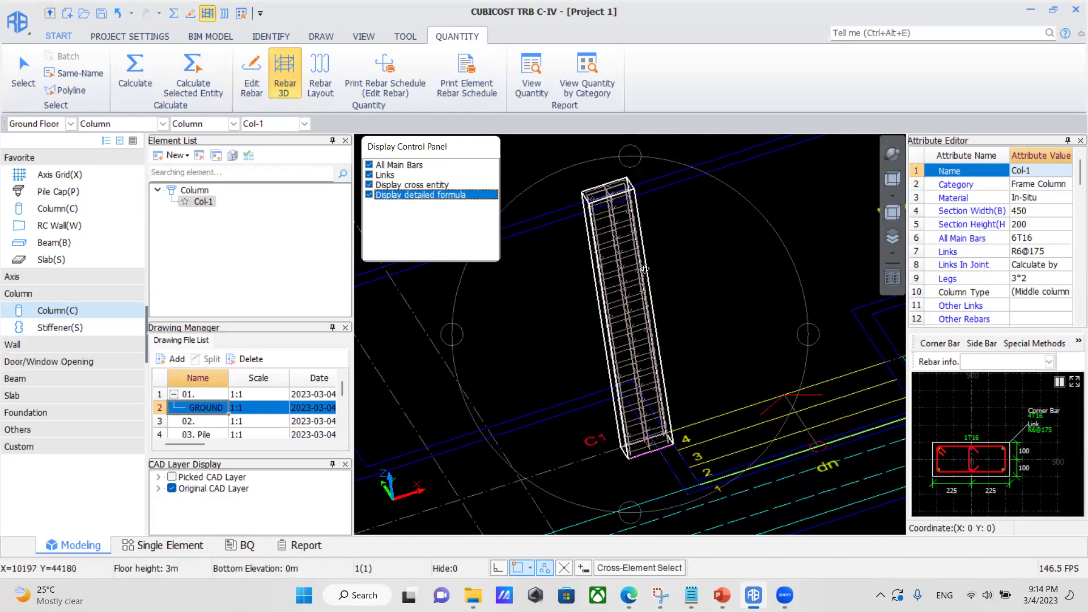
key("Escape")
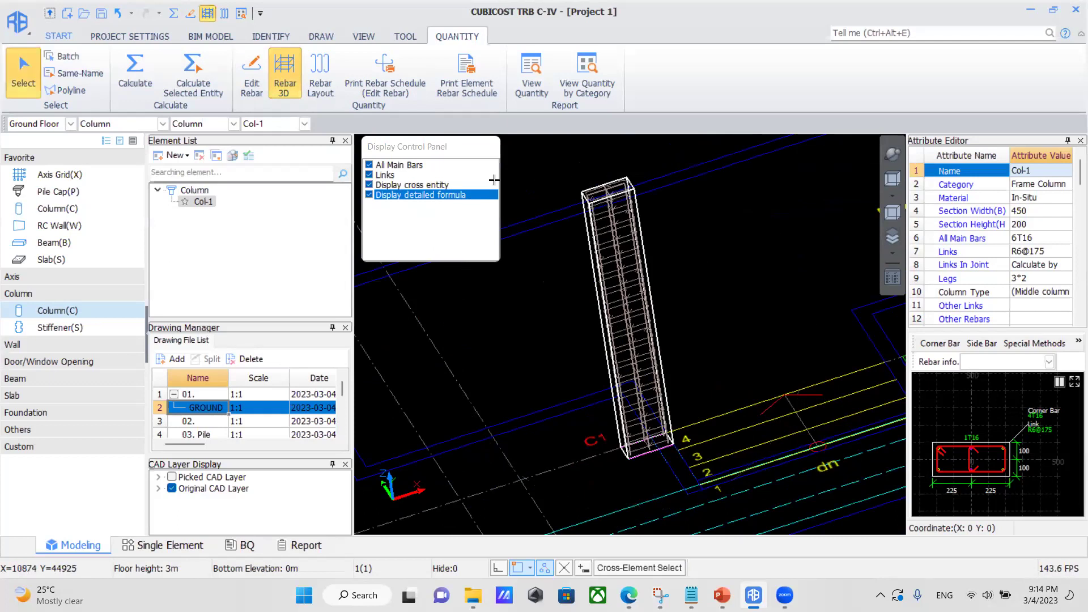
Check Col-1's Rebar Schedule (6 T16 bars, 29.947 kg, R6@175 links), then close it.
left_click(591, 205)
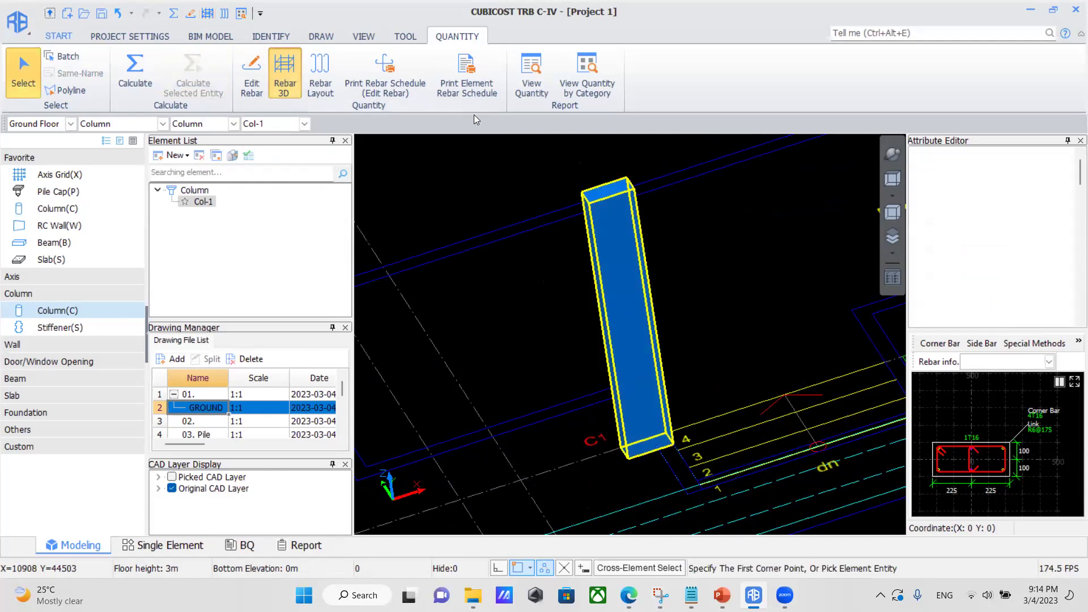
left_click(468, 71)
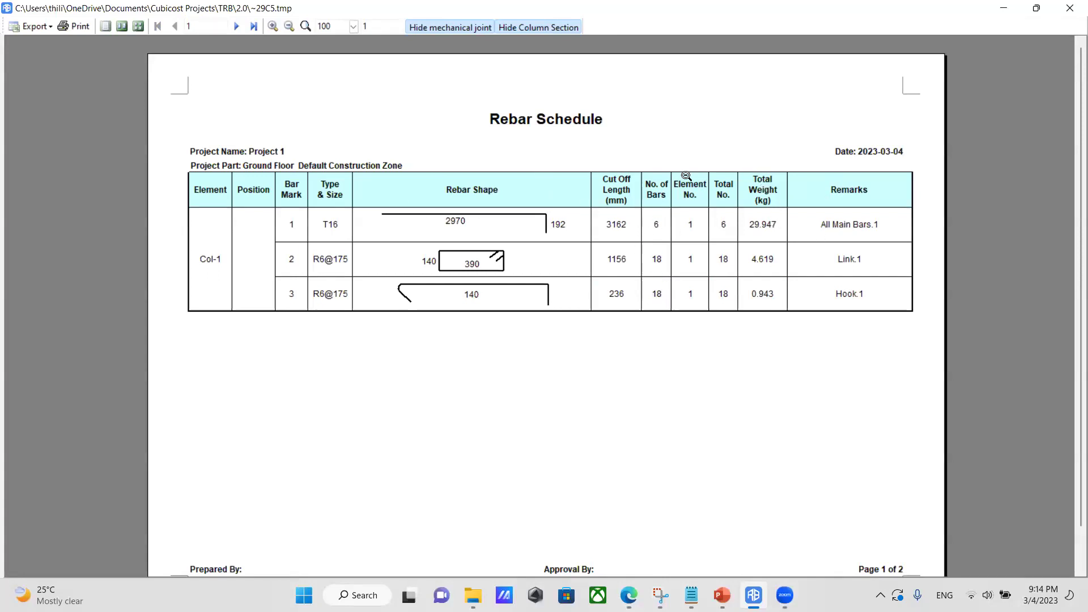
left_click(1069, 7)
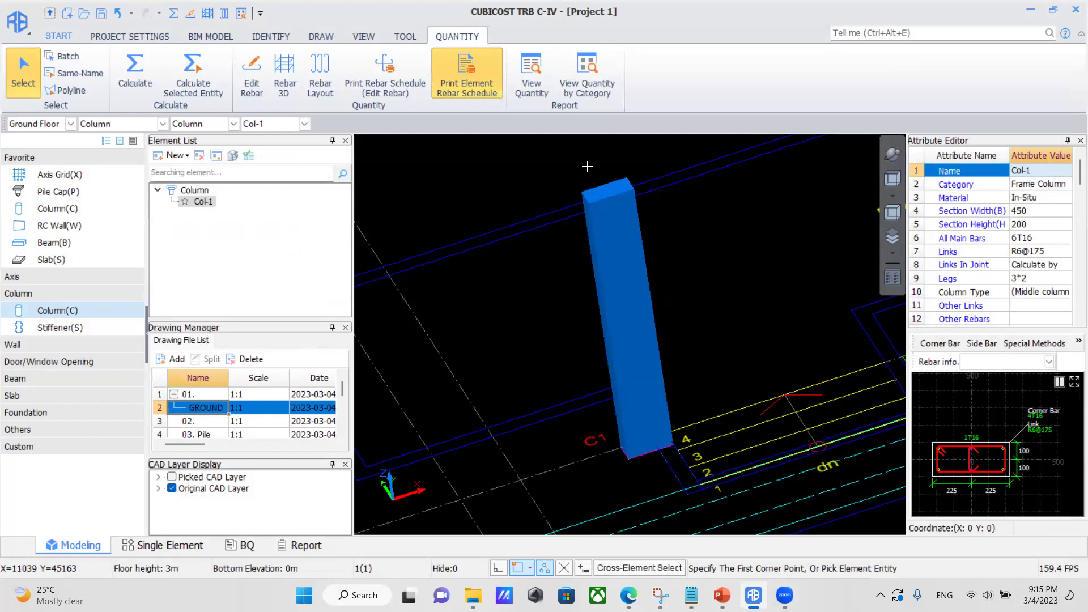
Clear the selection and switch between Select and the Col-1 point-insert tool.
left_click(719, 260)
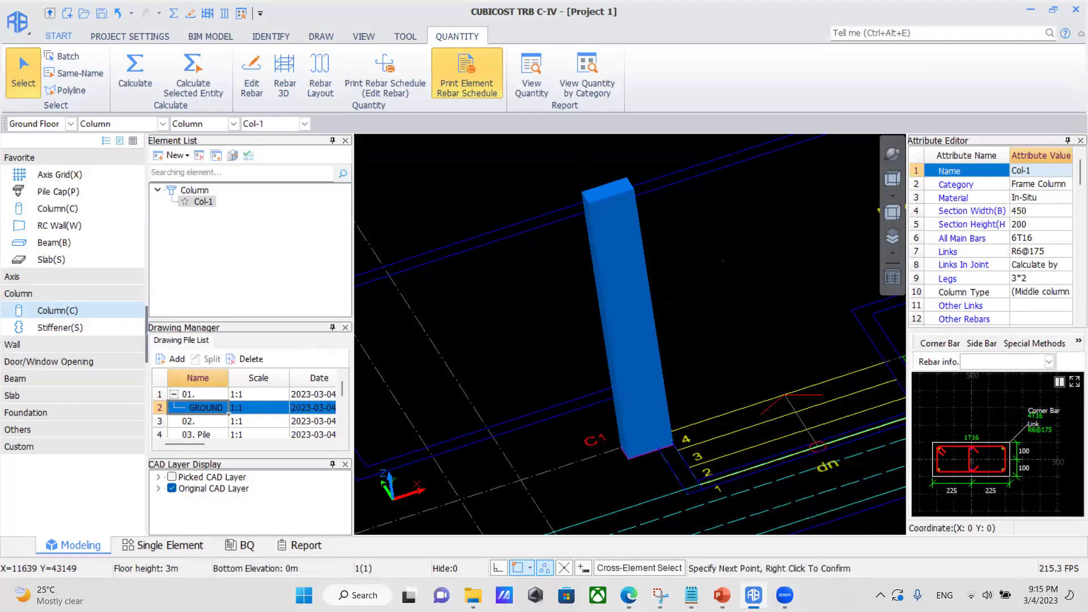
key("Escape")
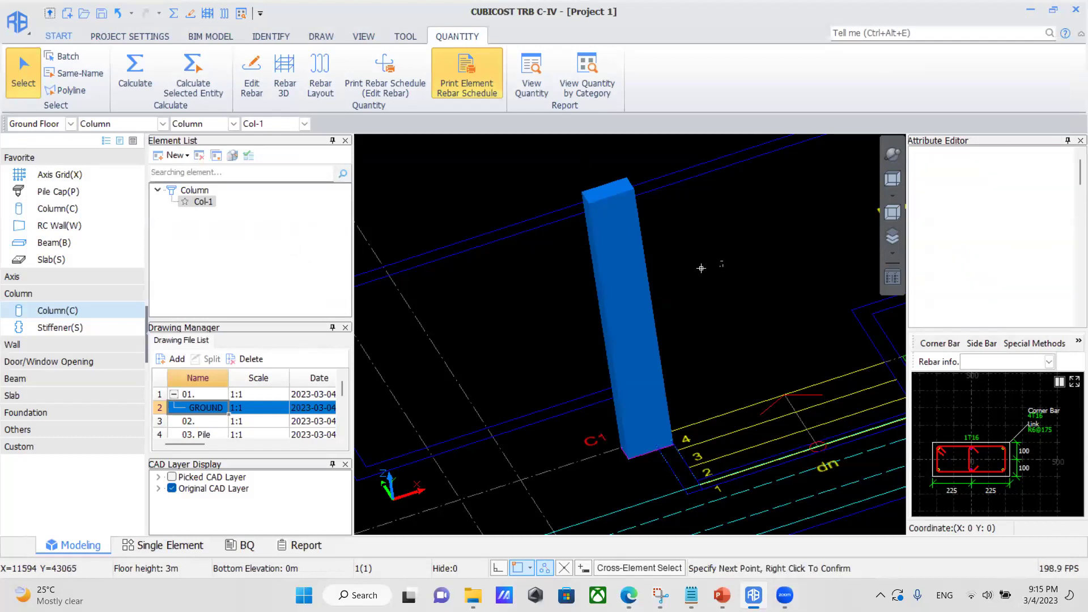
right_click(683, 332)
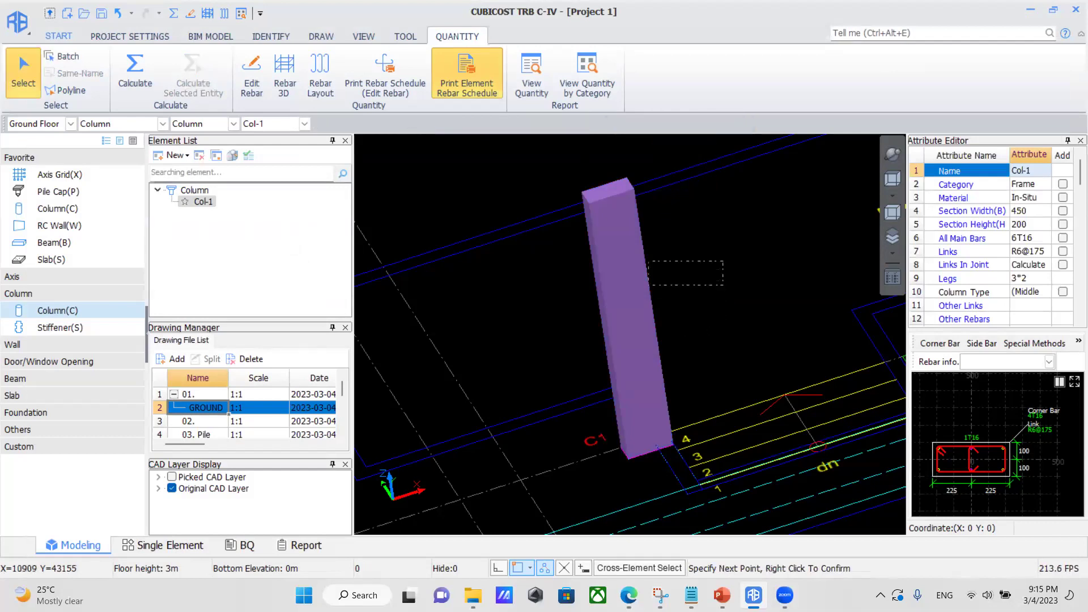
scroll(723, 354, "down", 1)
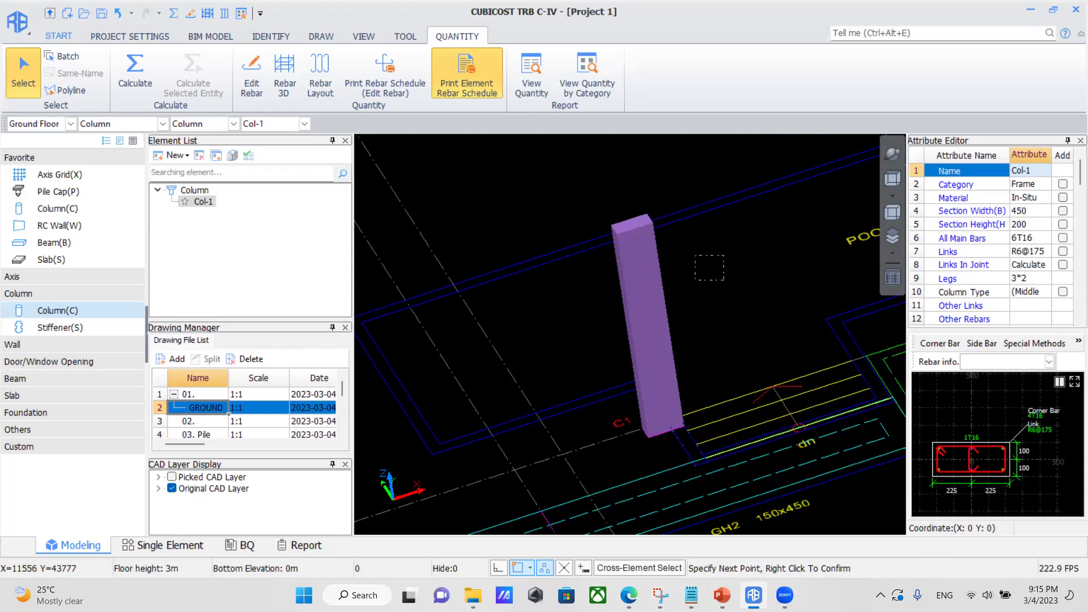
right_click(688, 269)
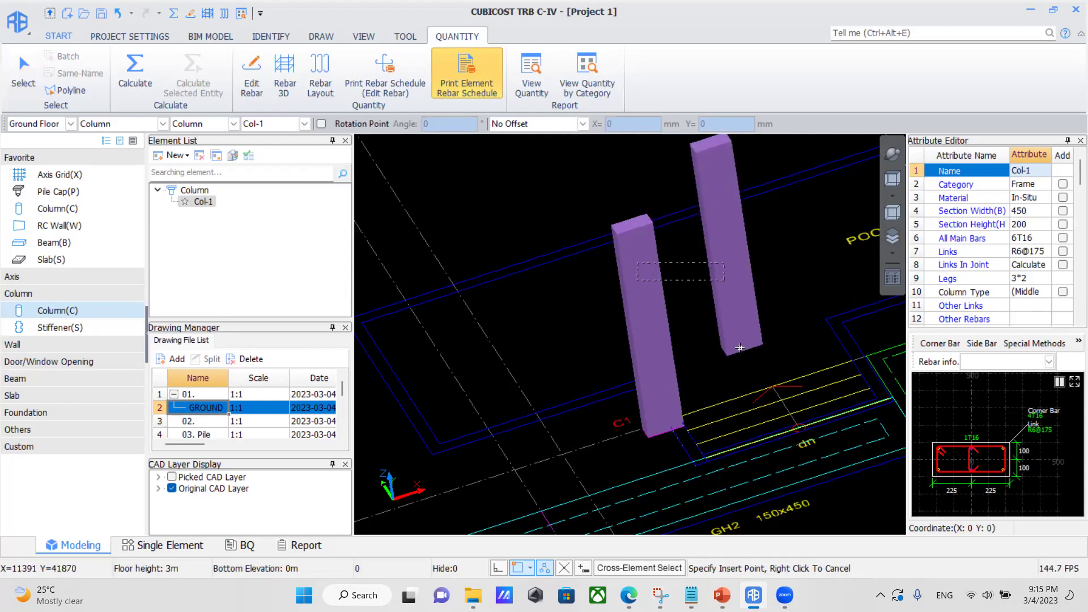
right_click(756, 379)
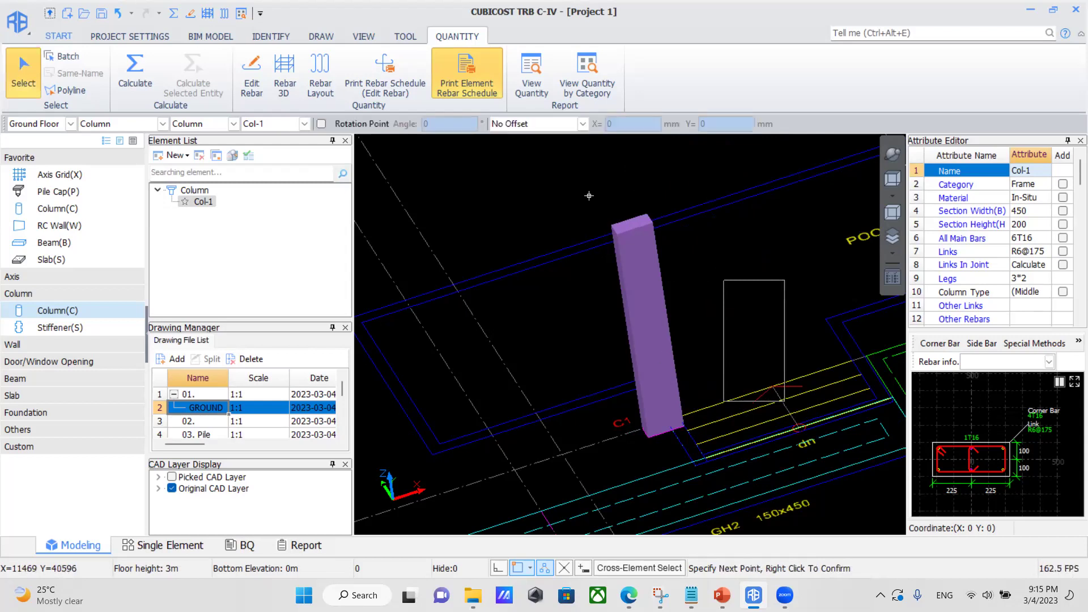
right_click(703, 173)
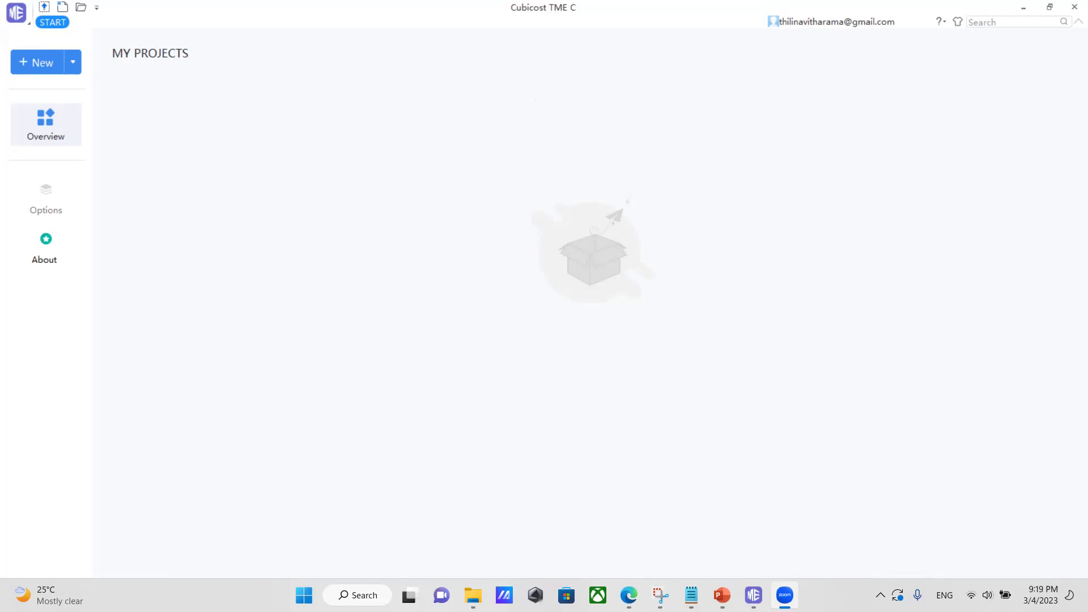
Close Cubicost TME C and search the Start menu for Cubicost TRB C-IV.
left_click(1074, 7)
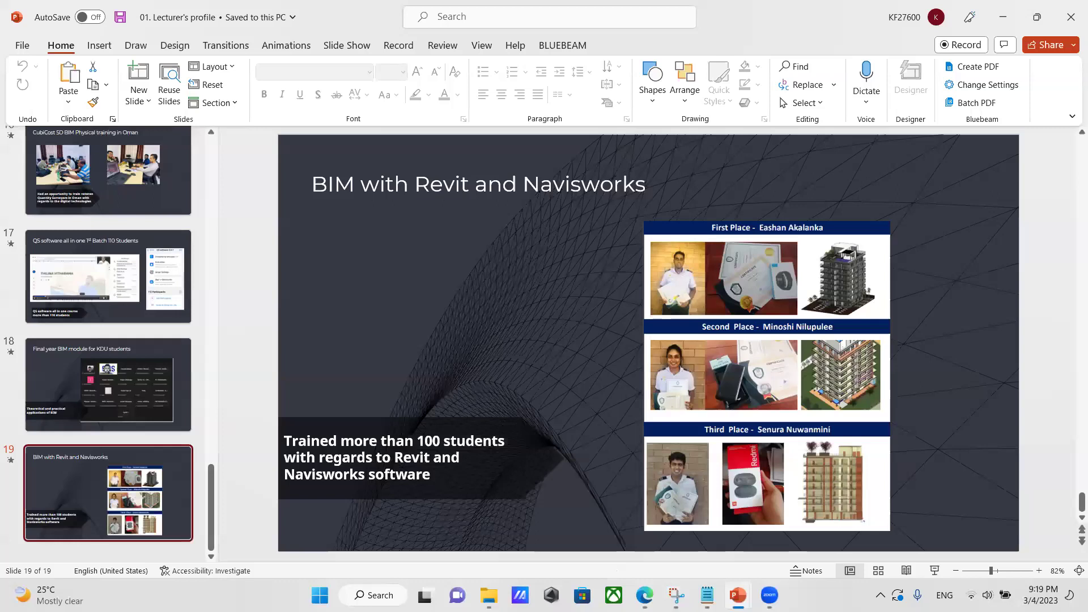
key("super")
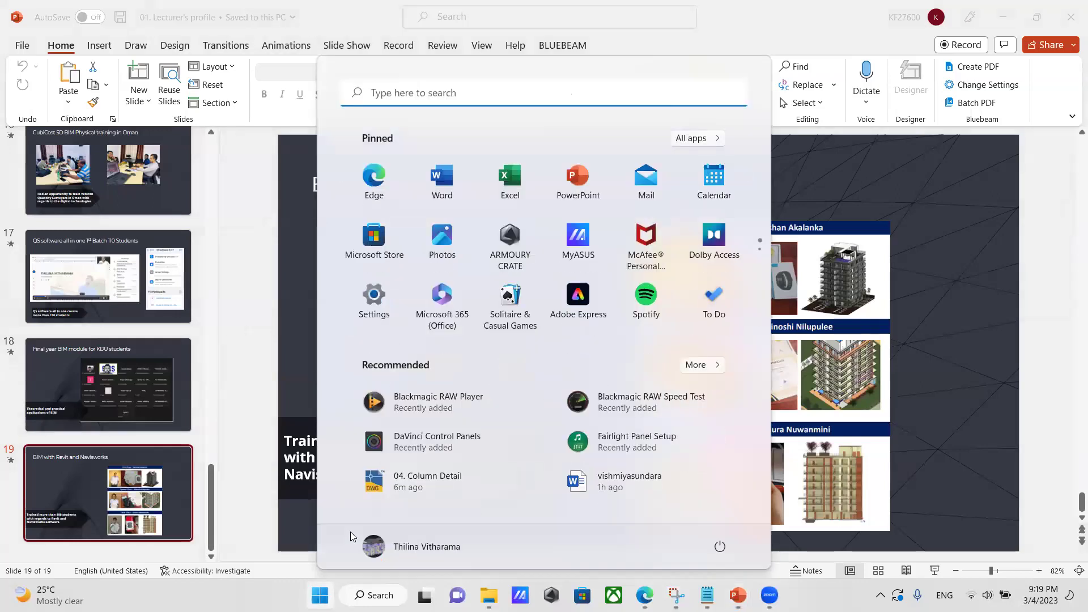
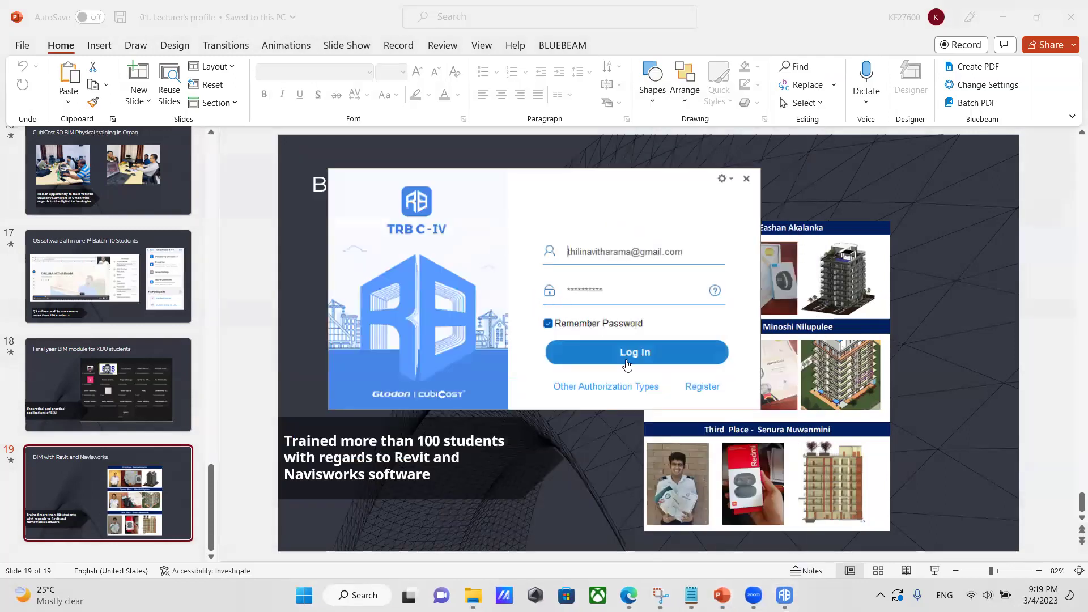
Log in to Cubicost TRB C-IV and open the recent project Project 01.TRB2.
left_click(628, 353)
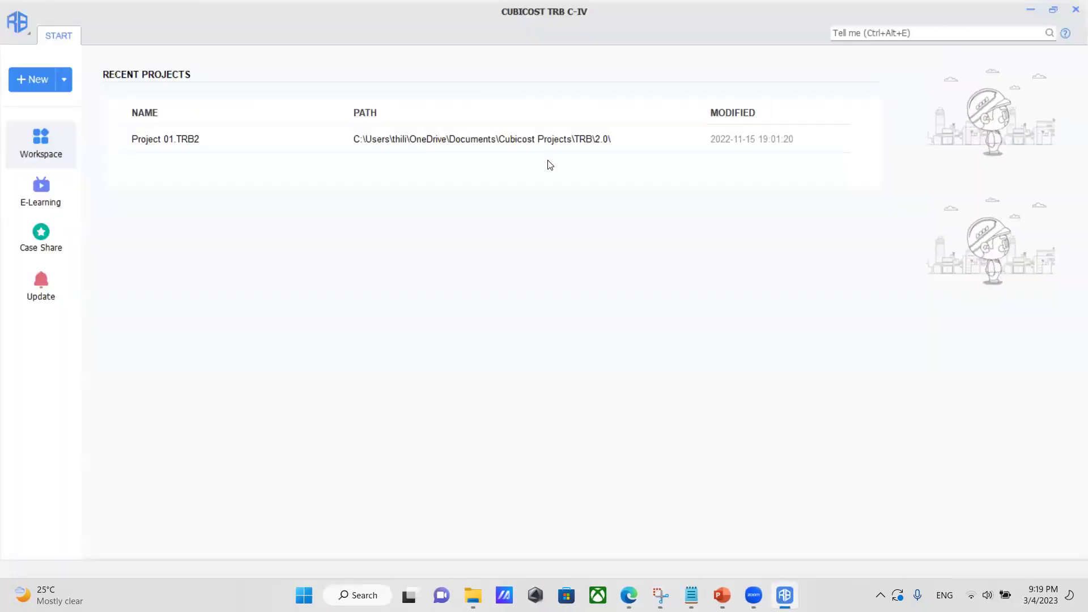
double_click(217, 148)
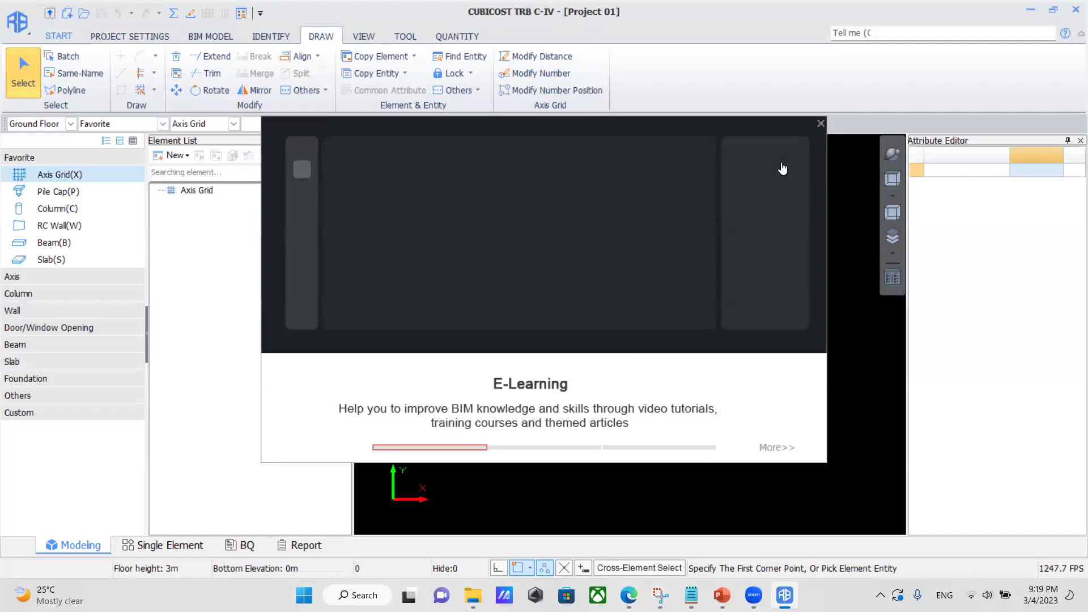
Close the E-Learning welcome popup covering Project 01.
left_click(820, 124)
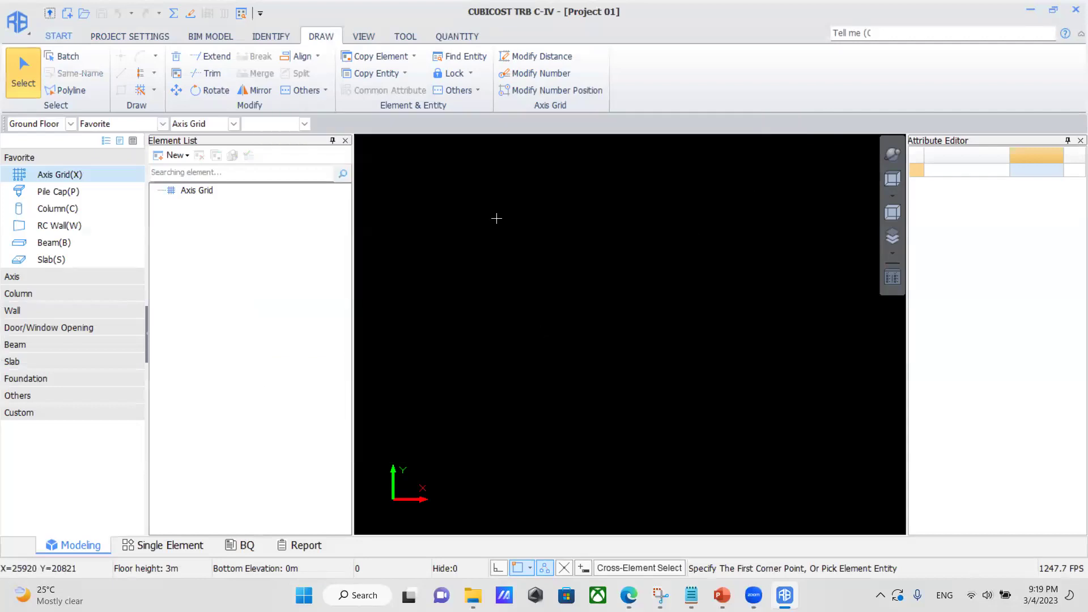
Open Floor Settings under Project Settings and widen the rebar table's Concrete Grade column.
left_click(113, 36)
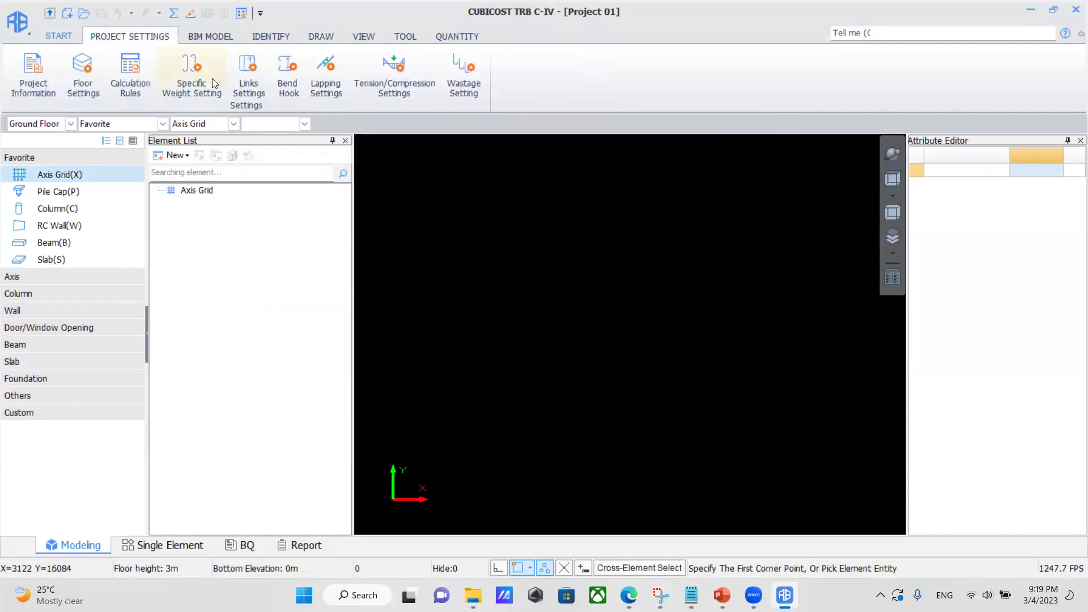
left_click(88, 71)
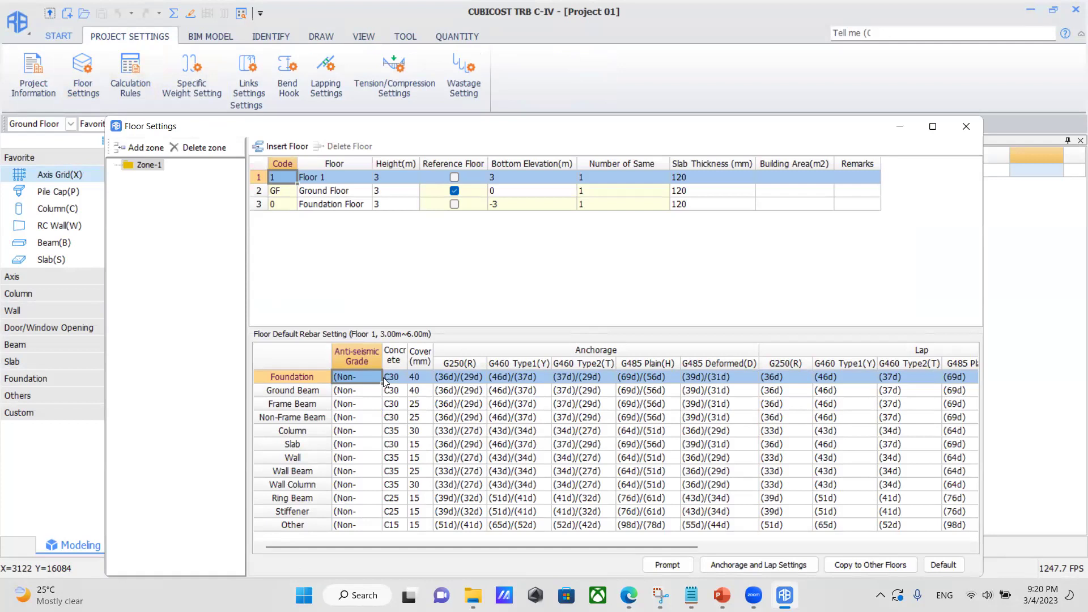
left_click_drag(408, 348, 486, 348)
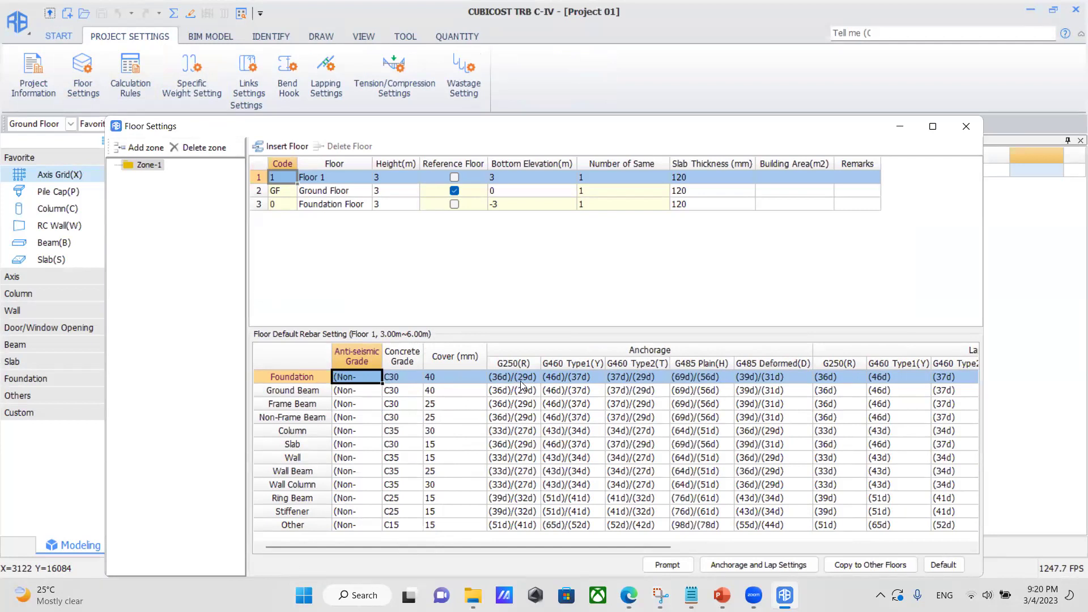
Check the 12000 Frame Beam and Wall Beam rebar lengths, then bring up Calculation Rules.
left_click_drag(609, 546, 780, 528)
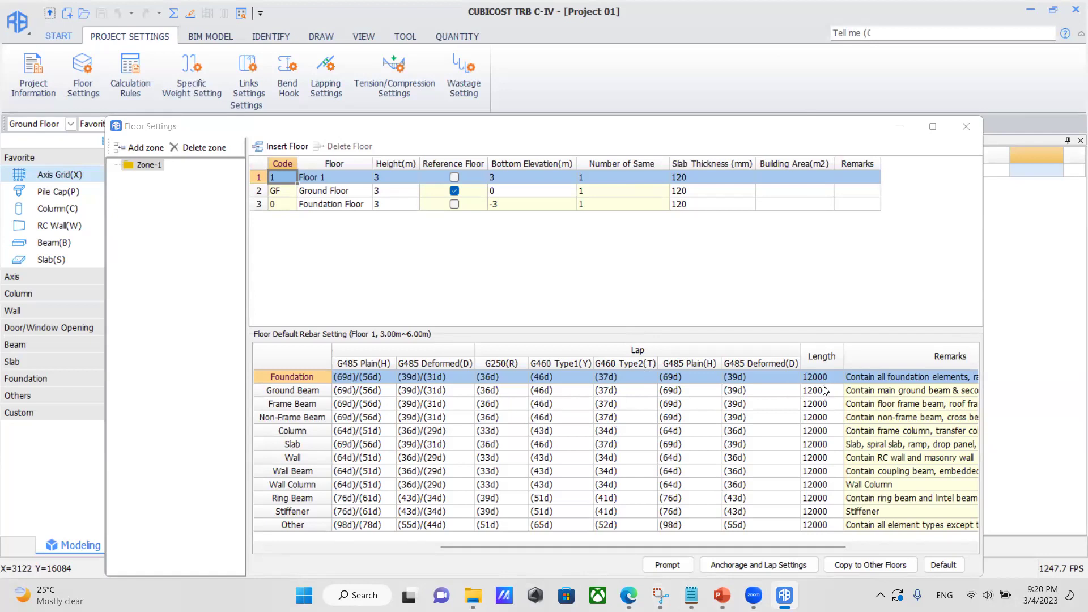
left_click(826, 403)
left_click(825, 403)
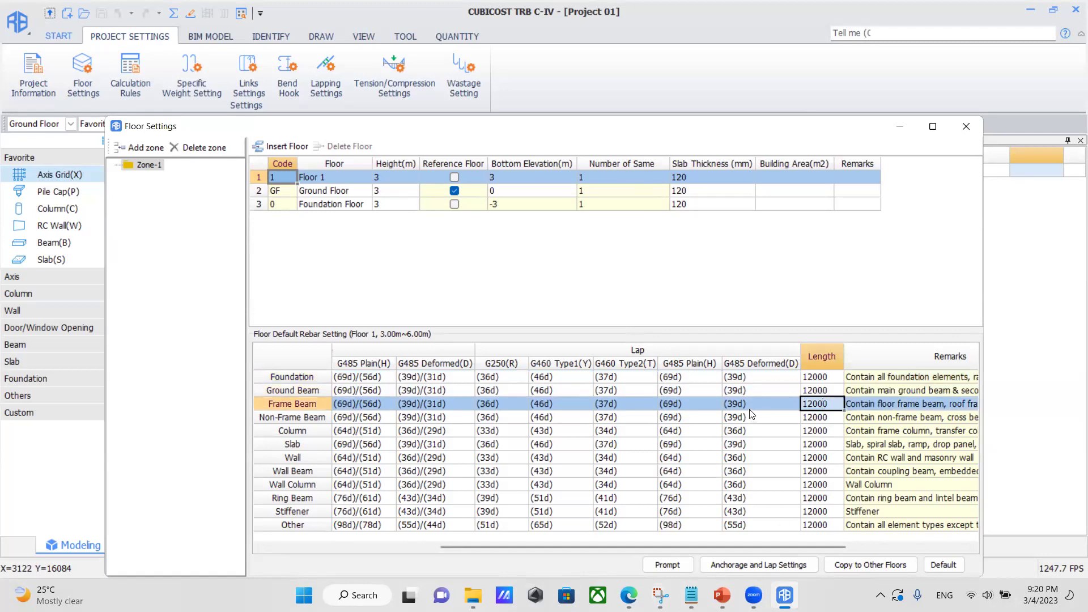
left_click(834, 472)
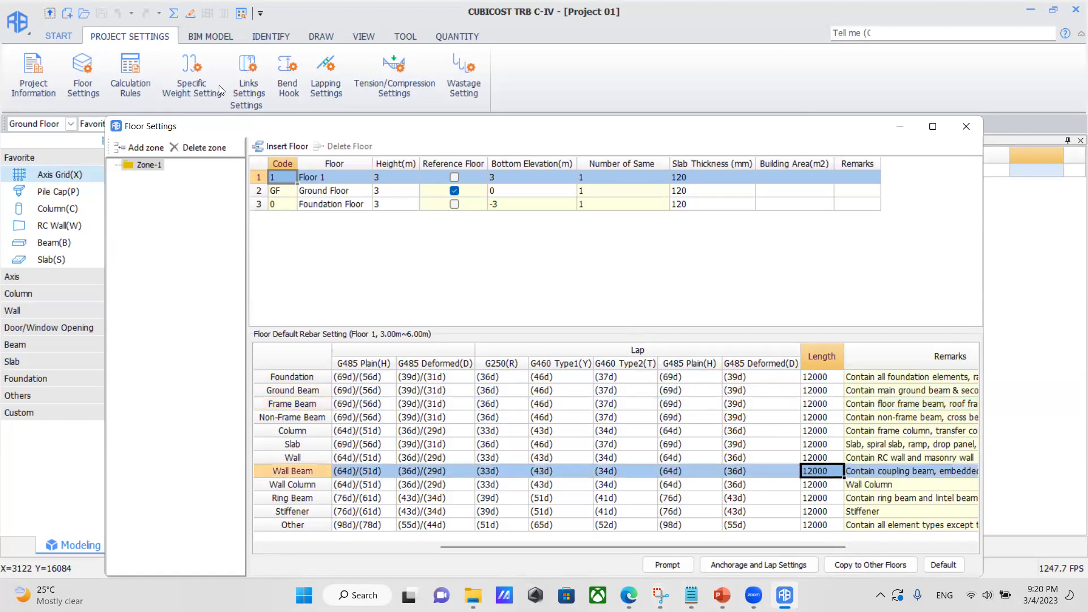
left_click(128, 80)
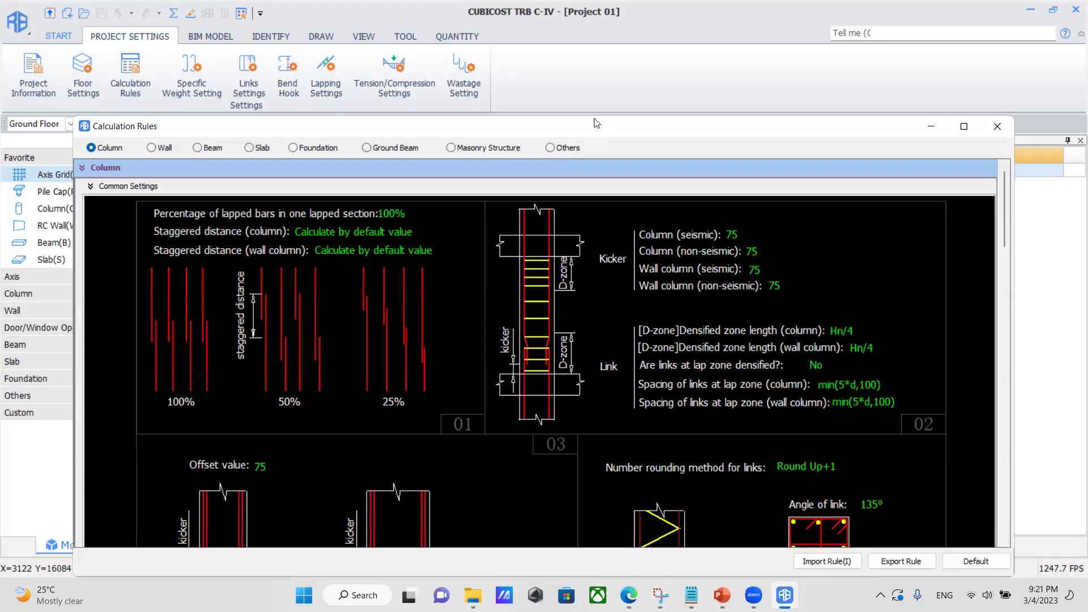
Move the Calculation Rules dialog higher, scroll through all Column rules and back, then close it.
left_click_drag(595, 120, 583, 41)
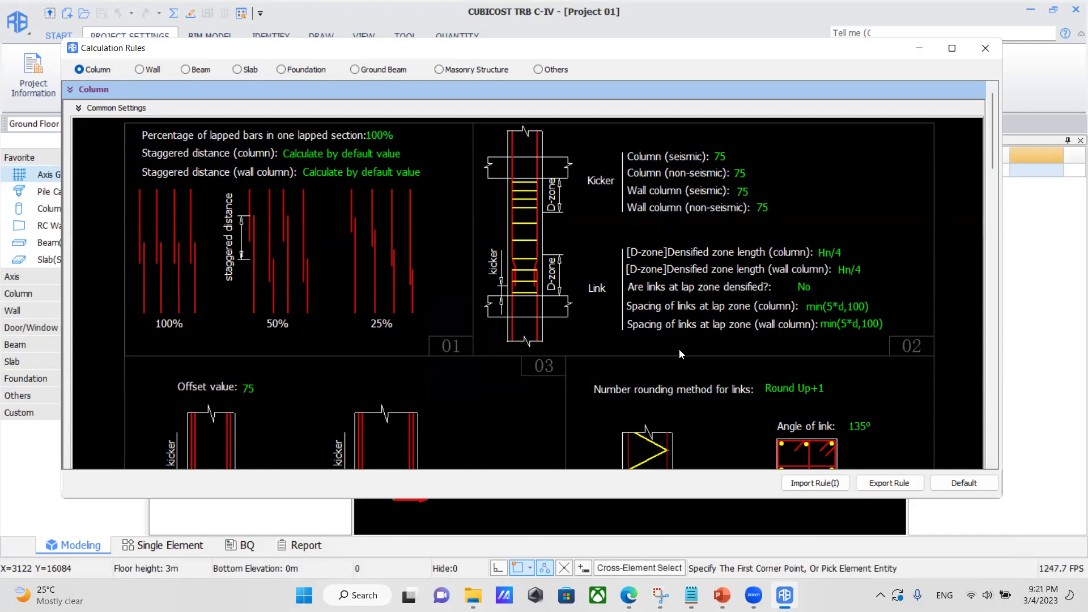
left_click_drag(992, 138, 992, 188)
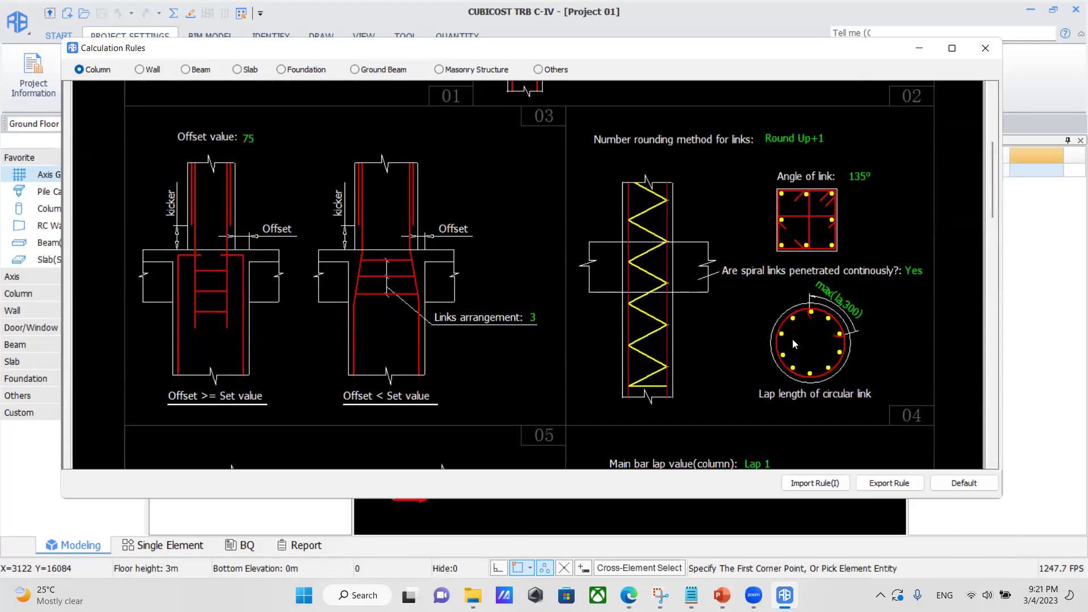
left_click_drag(989, 194, 985, 453)
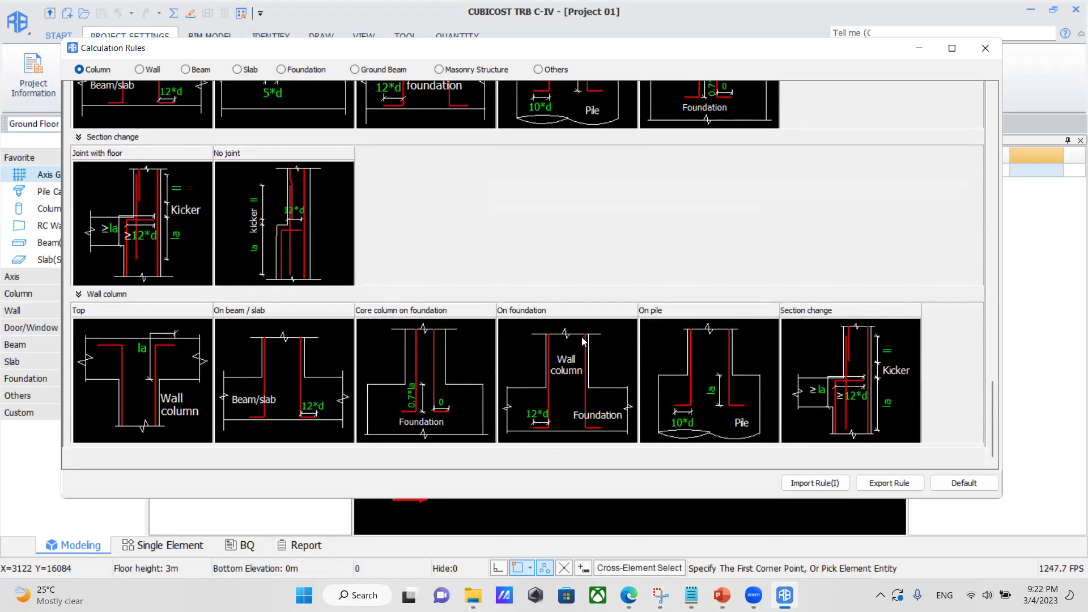
left_click_drag(989, 398, 977, 102)
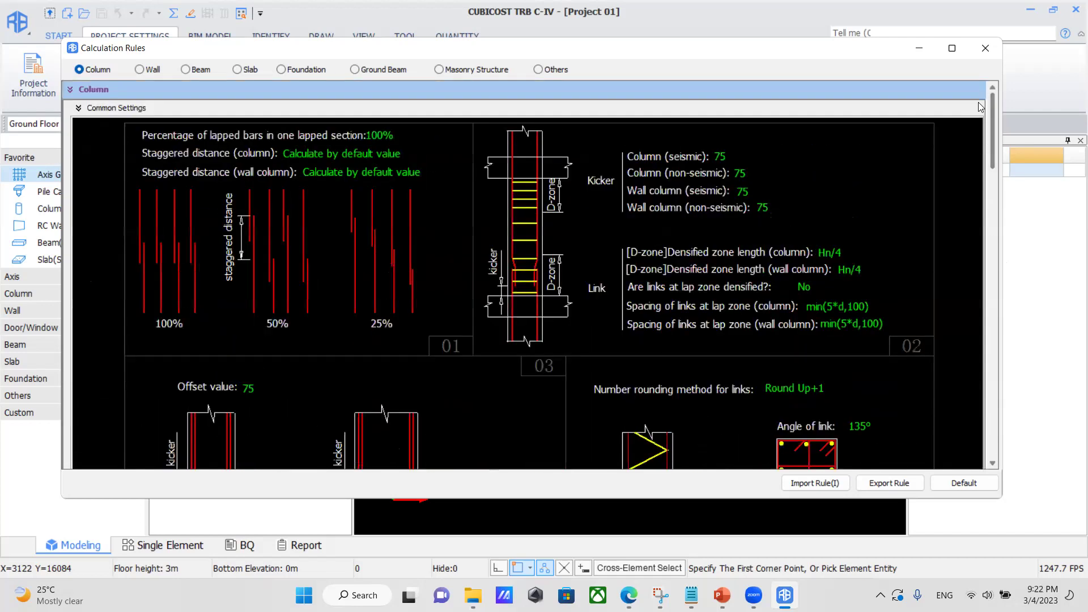
left_click(984, 49)
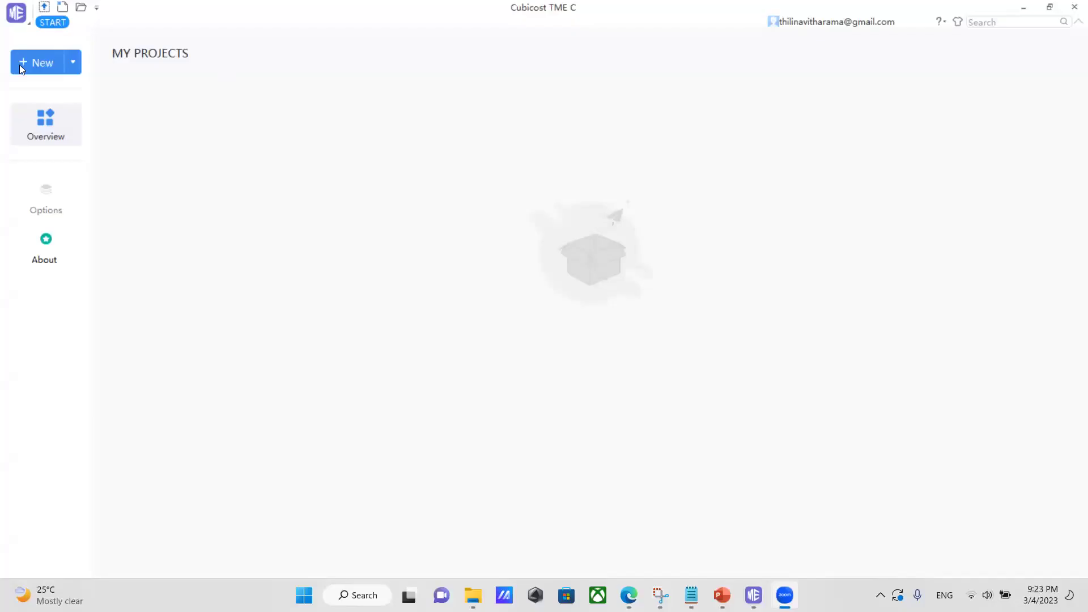
Create Project 1 with Plumbing Sanitary, Electrical and Air Conditioning Mechanical Ventilation ticked.
left_click(19, 64)
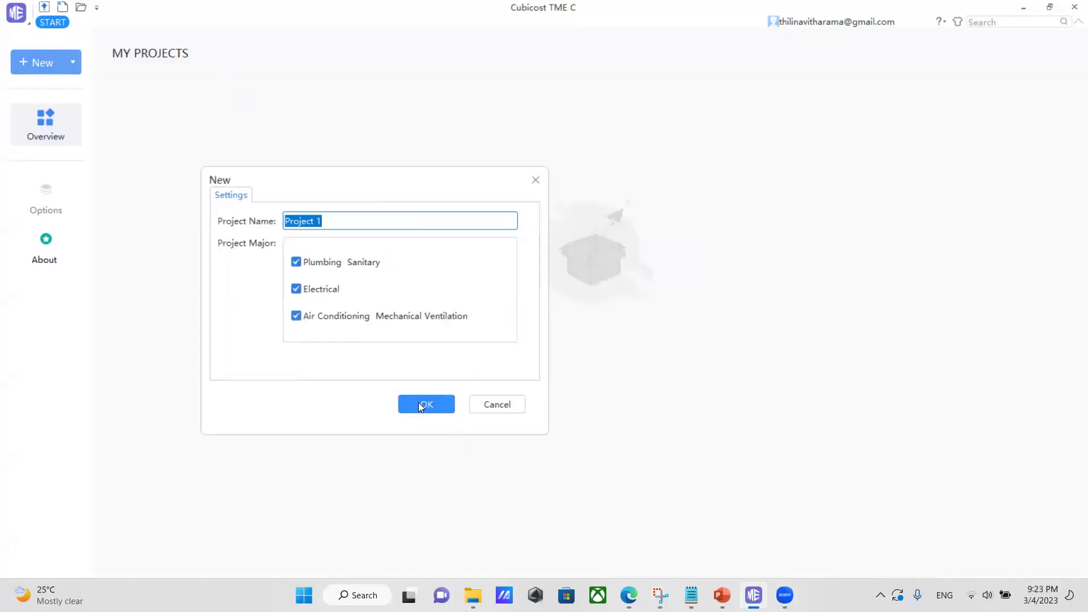
left_click(422, 404)
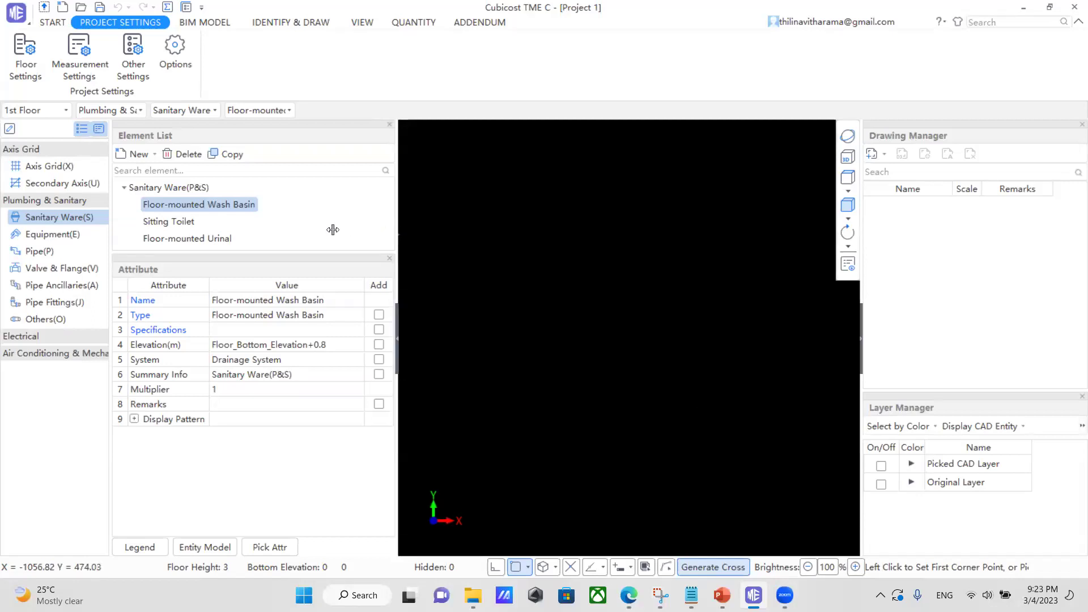
Narrow the side panel and open the Add Drawing Files dialog from Drawing Manager.
left_click_drag(397, 231, 318, 229)
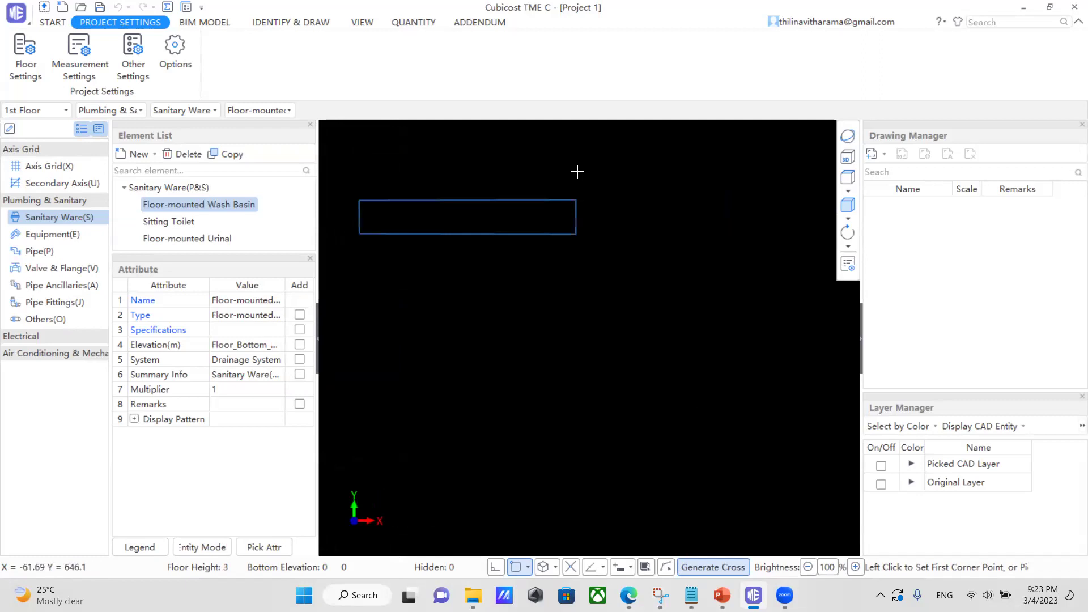
left_click(639, 245)
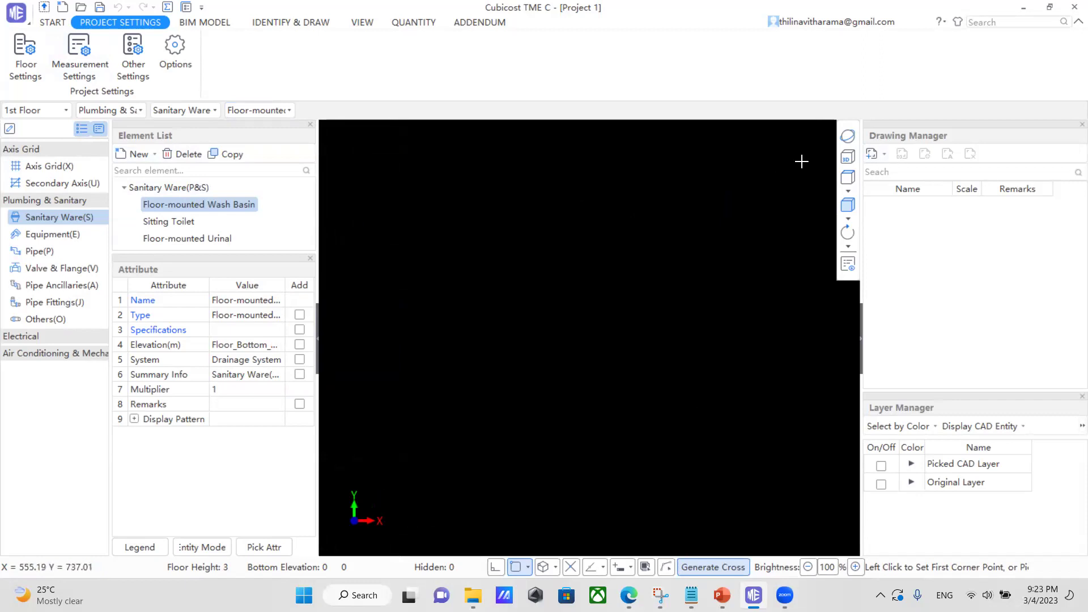
left_click(871, 154)
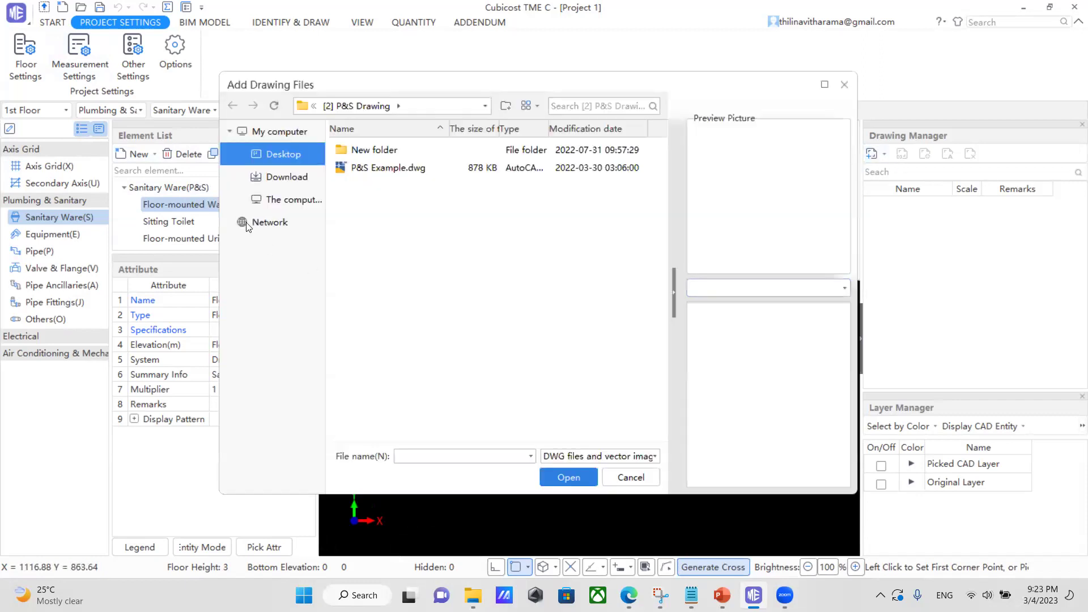
Import ACMV Example.dwg from Desktop > TMEC-Training Drawings > [3] ACMV Drawing.
left_click(296, 162)
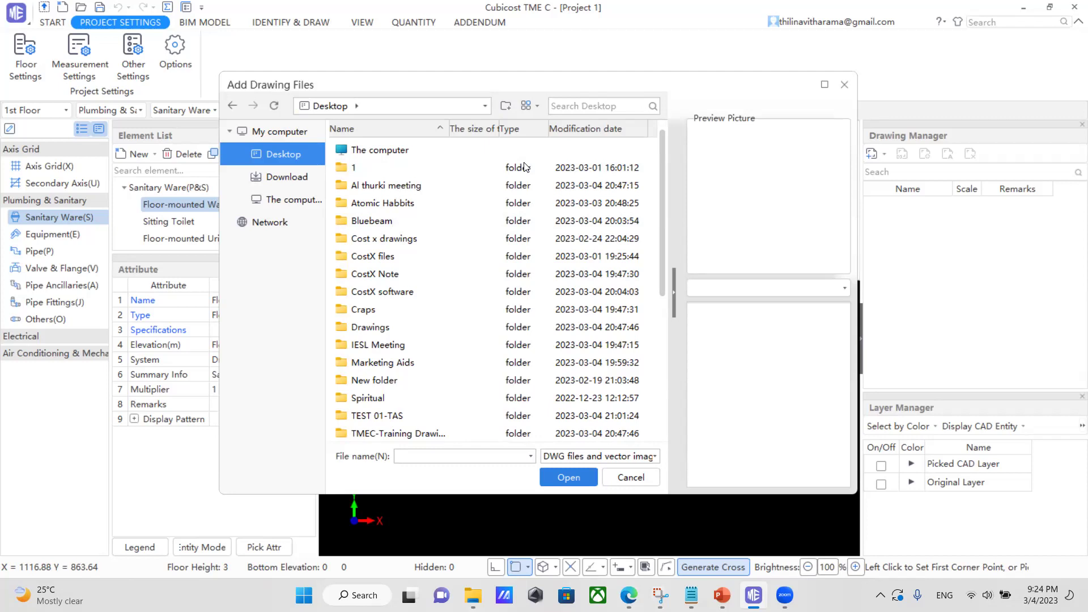
scroll(405, 291, "down", 2)
scroll(404, 289, "up", 2)
scroll(386, 380, "down", 1)
scroll(386, 381, "up", 1)
scroll(391, 385, "down", 1)
double_click(395, 384)
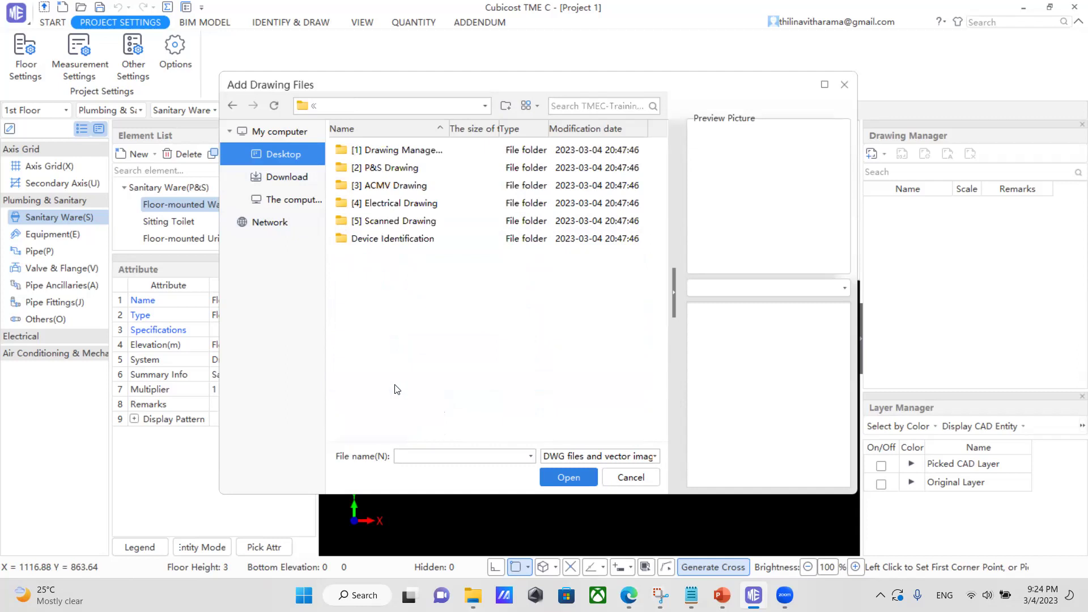
double_click(384, 189)
left_click(377, 154)
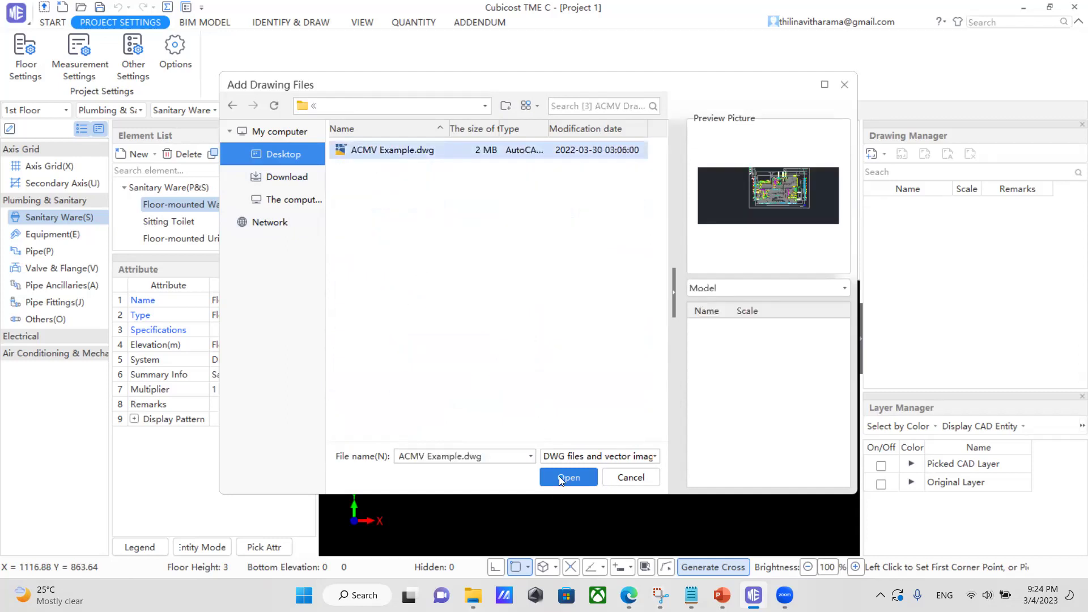
left_click(560, 477)
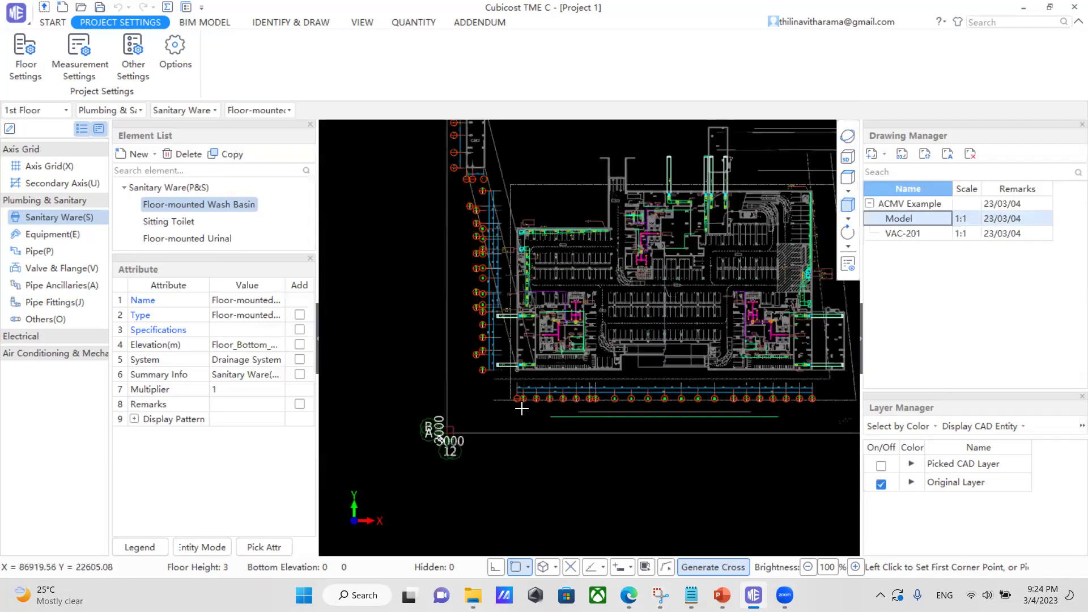
Zoom and pan to the north lobby SPL-BS-04 fan coil unit and switch to IDENTIFY & DRAW.
scroll(598, 402, "down", 2)
scroll(510, 385, "up", 3)
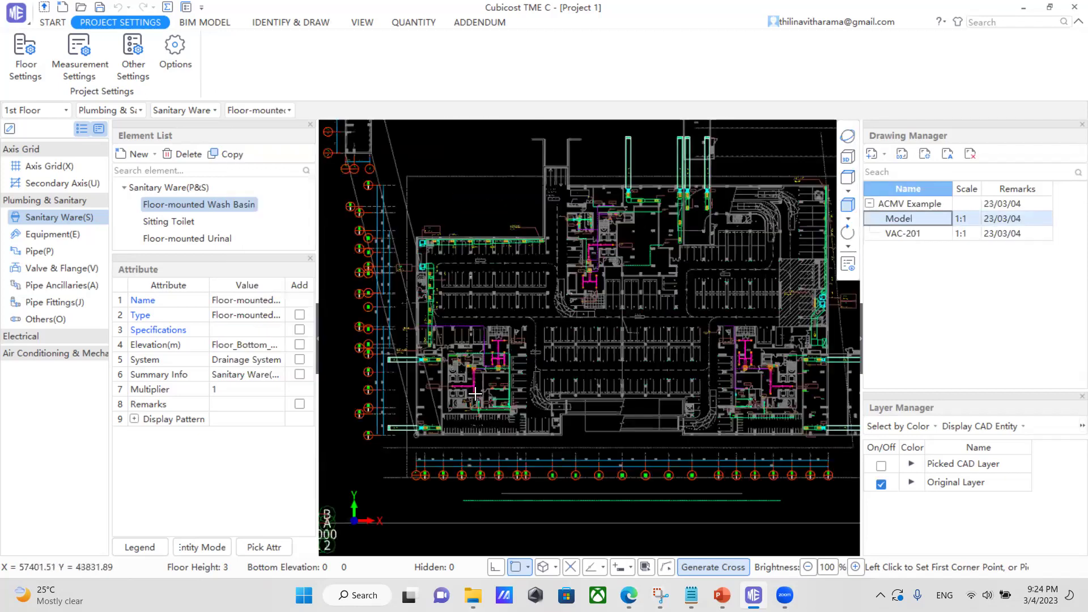
scroll(465, 315, "up", 2)
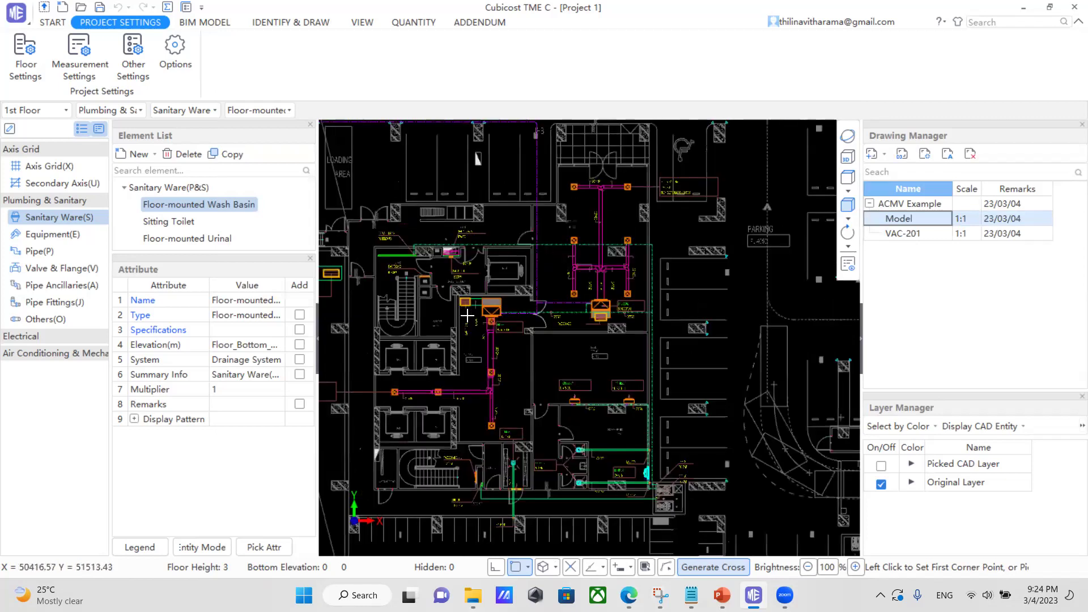
scroll(463, 318, "up", 4)
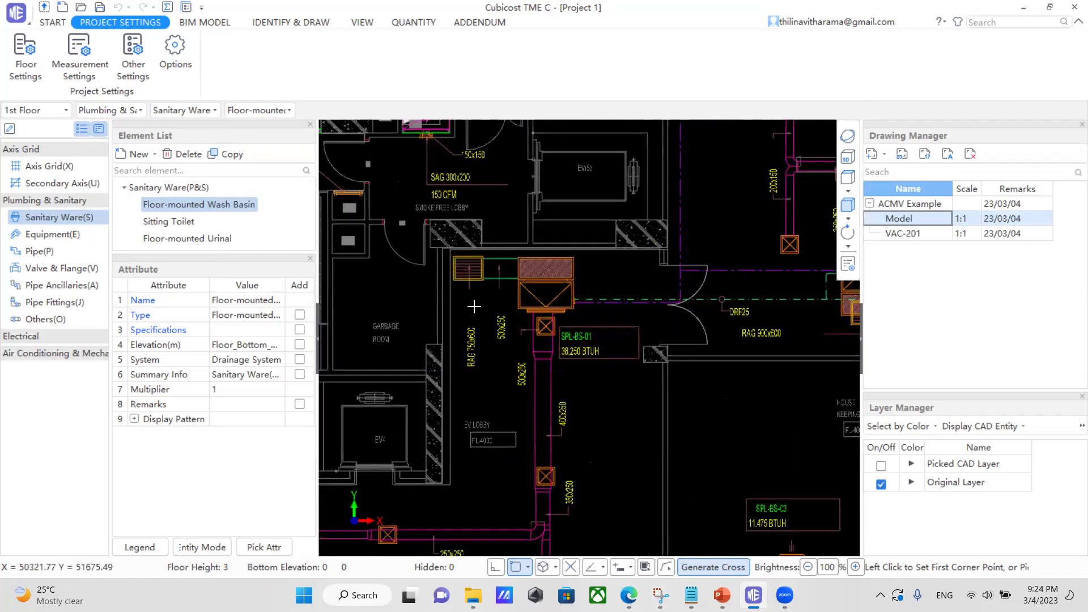
scroll(463, 351, "down", 4)
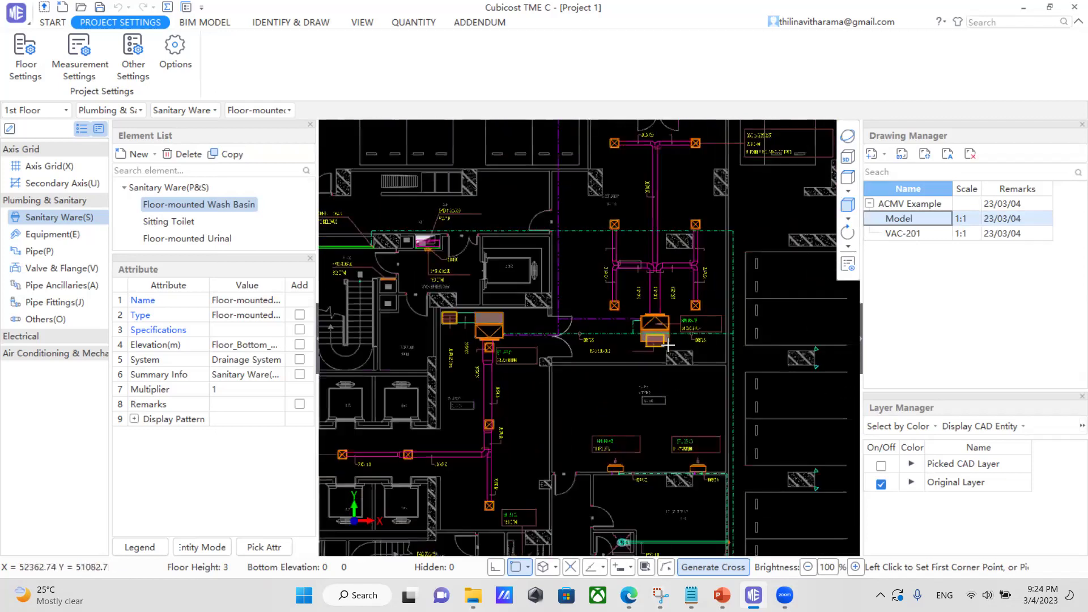
scroll(511, 371, "down", 4)
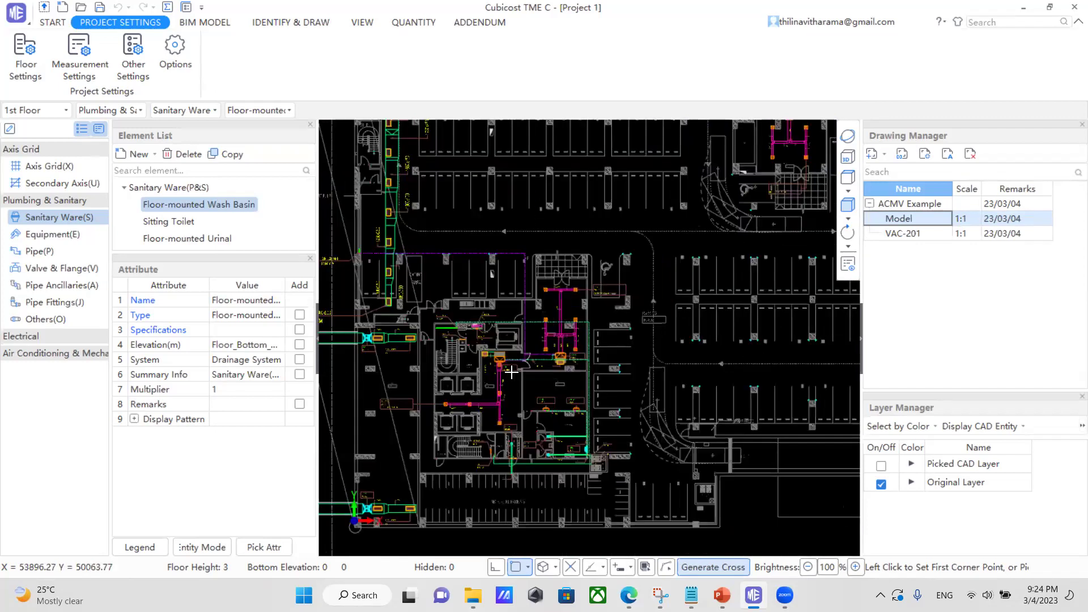
middle_click_drag(796, 127, 692, 224)
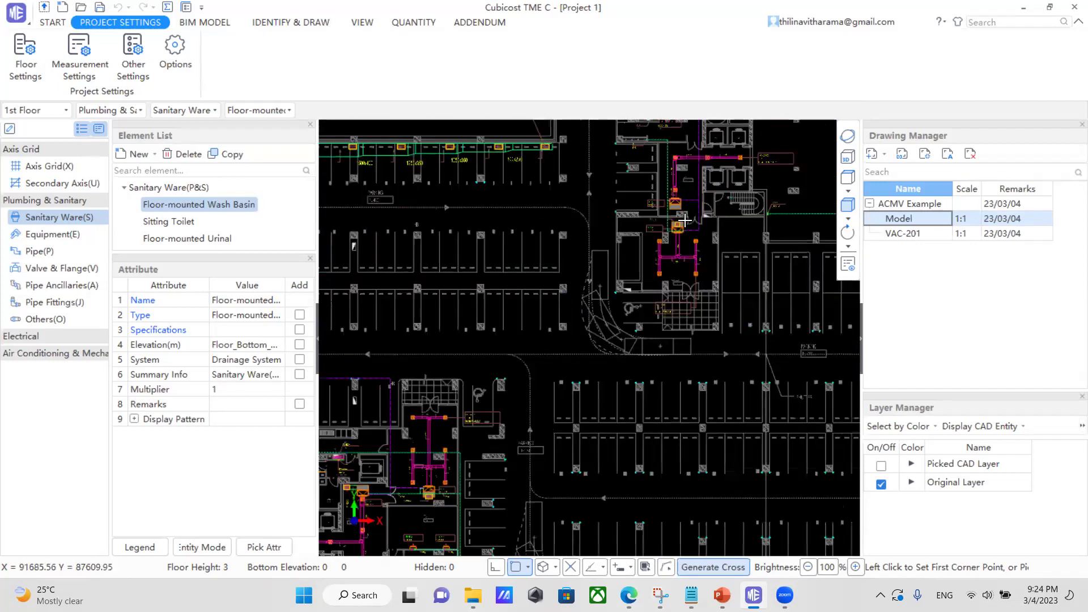
scroll(691, 238, "up", 4)
scroll(588, 275, "up", 4)
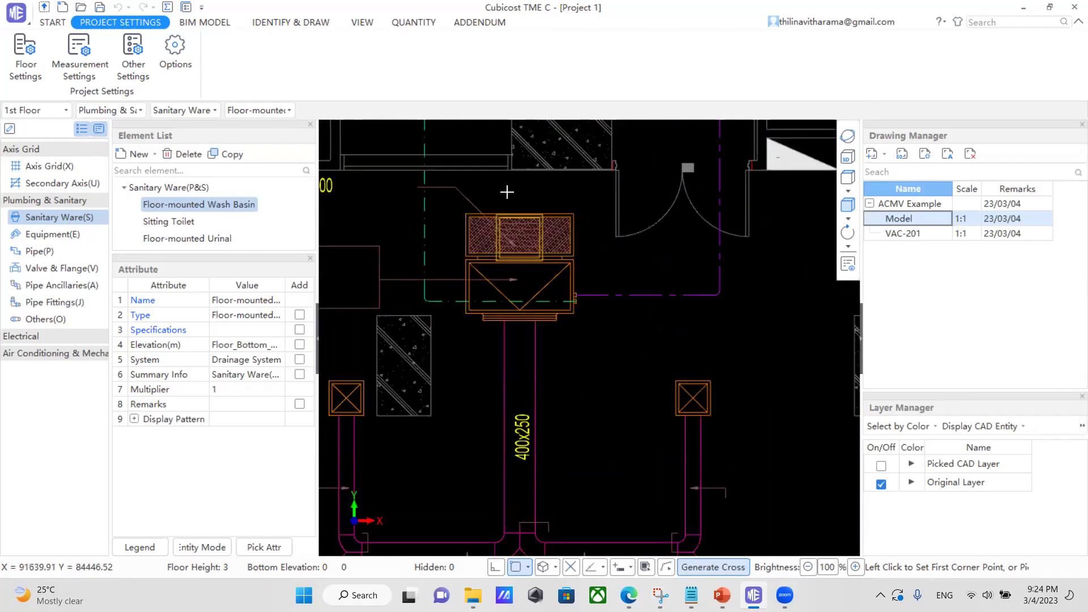
left_click(300, 21)
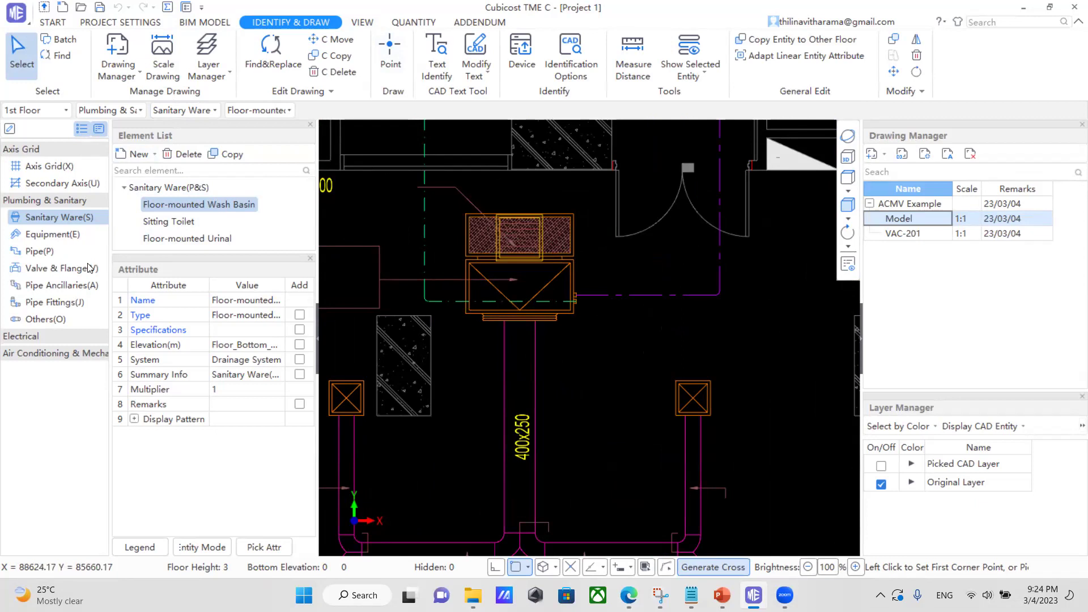
Create the Fan Coil ACMV equipment element VEqui-1 and start Equipment identification from the drawing.
left_click(26, 353)
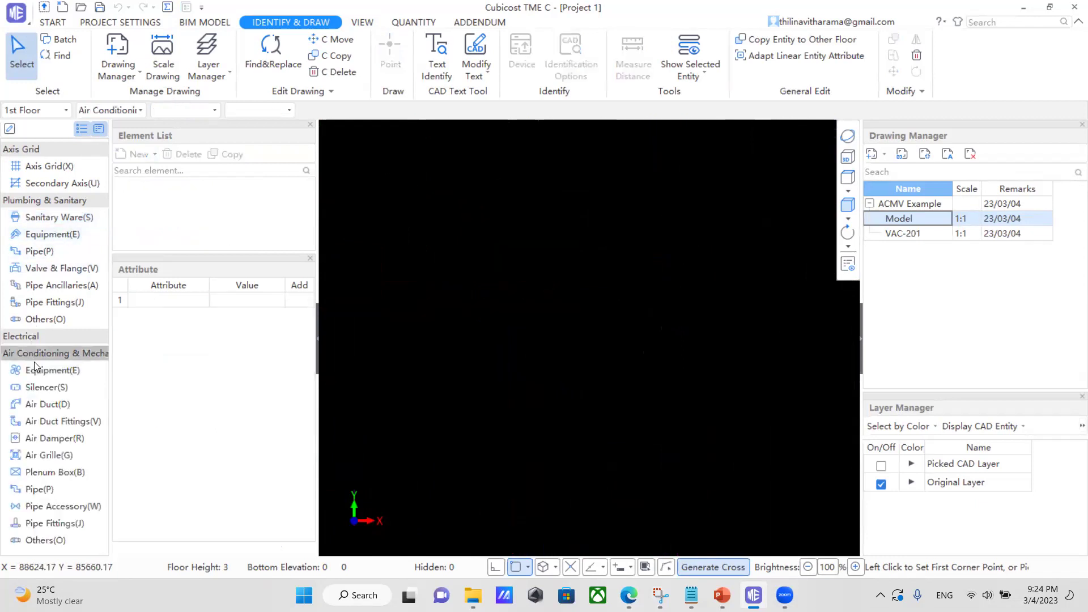
left_click(41, 371)
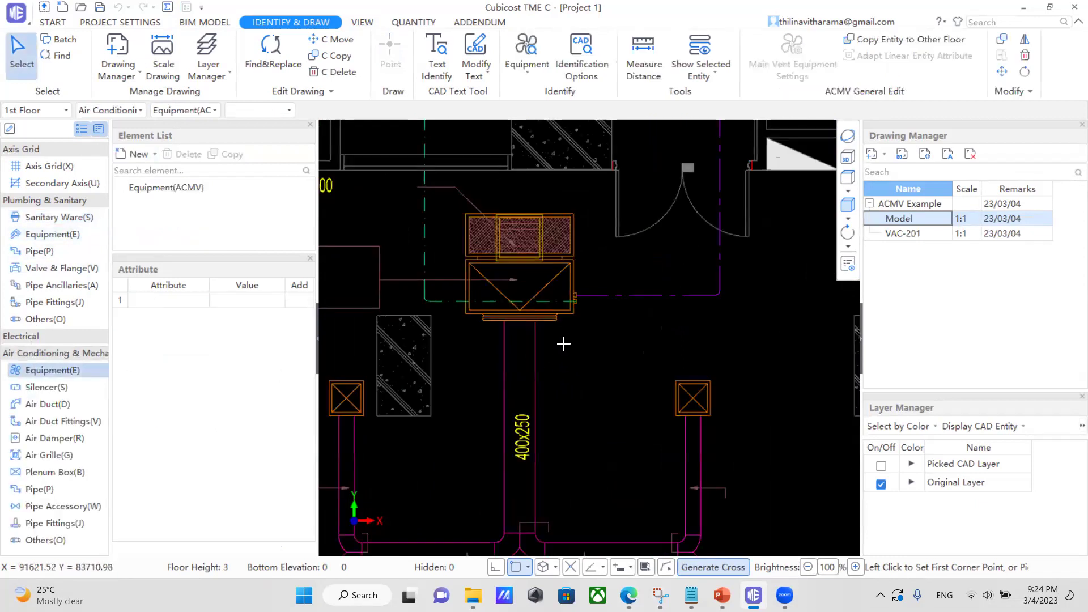
left_click(137, 154)
left_click(156, 171)
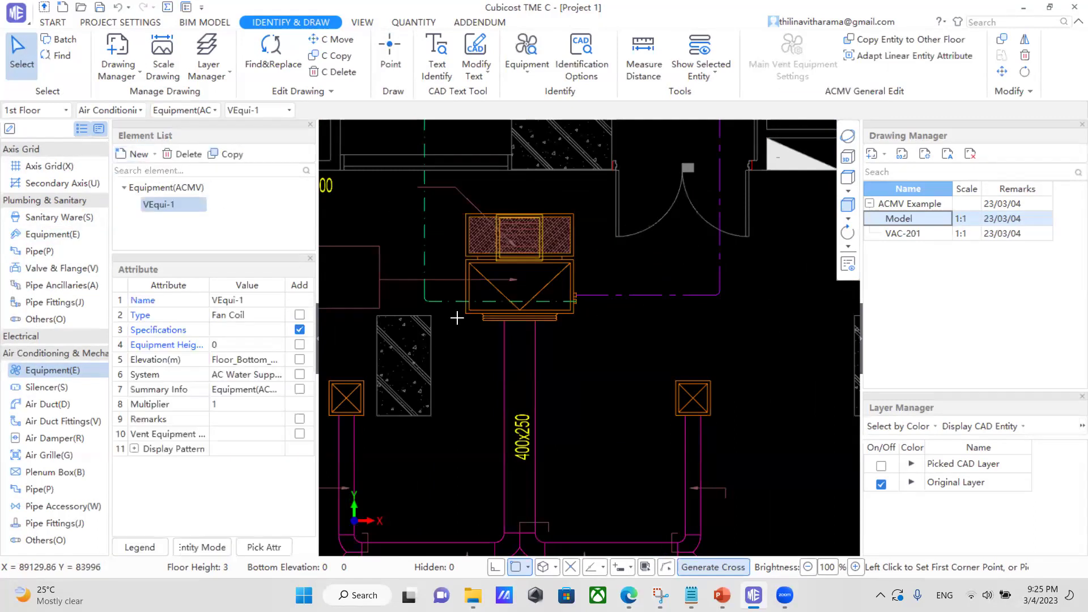
scroll(539, 320, "down", 1)
scroll(539, 320, "down", 4)
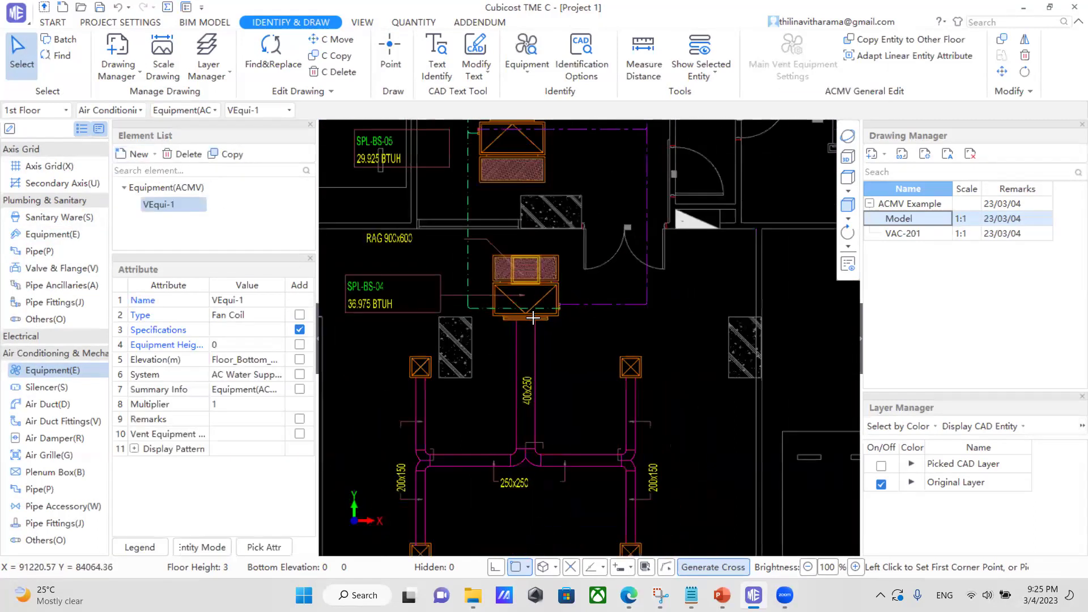
scroll(487, 266, "up", 3)
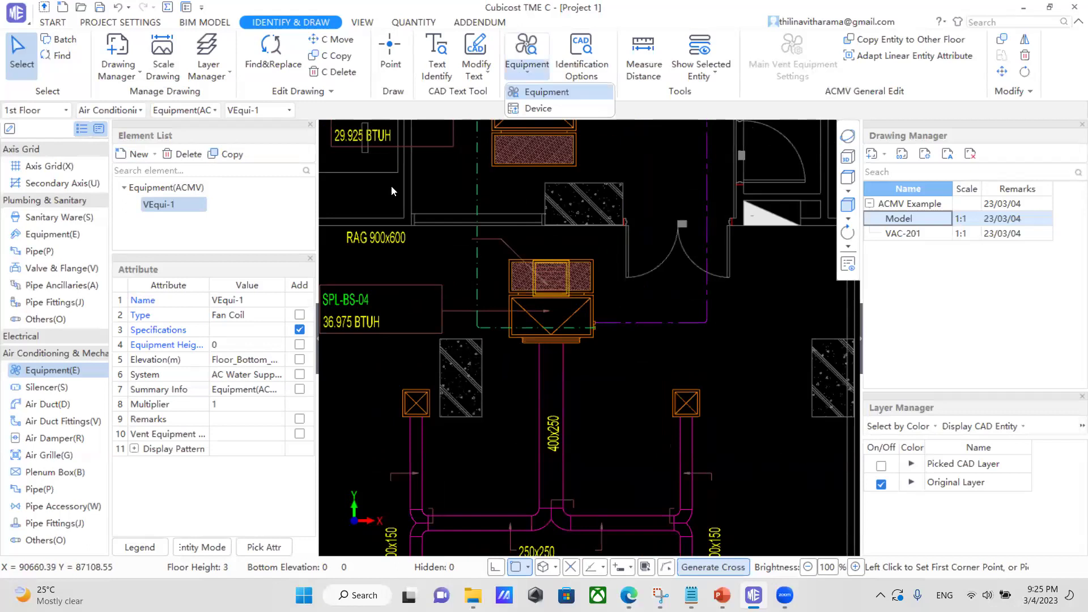
left_click(527, 63)
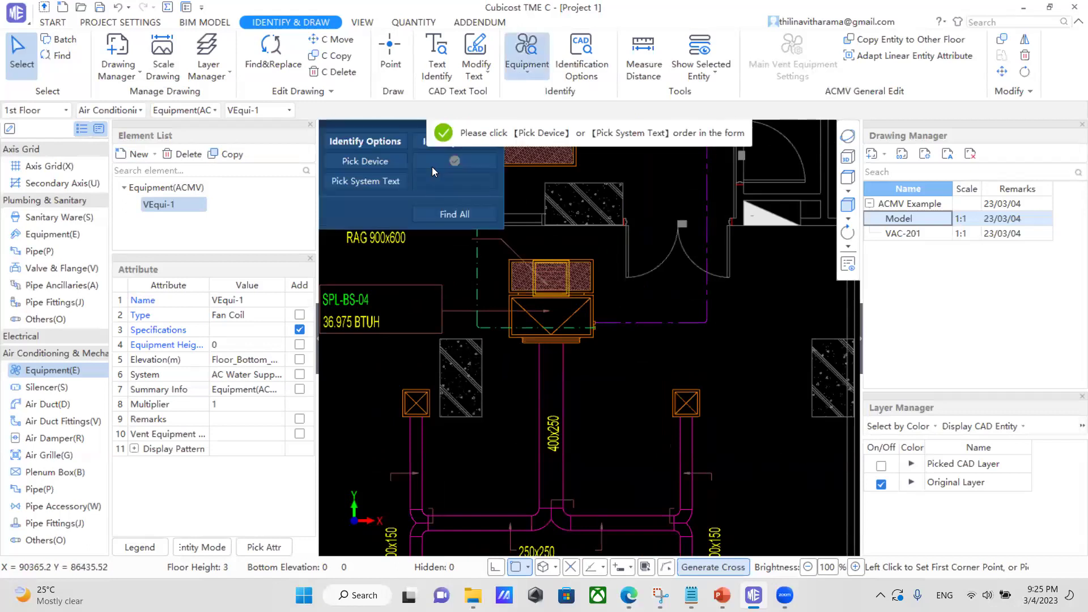
Pick the fan coil symbol's lines in the drawing as the device to identify.
left_click(389, 162)
scroll(497, 261, "up", 2)
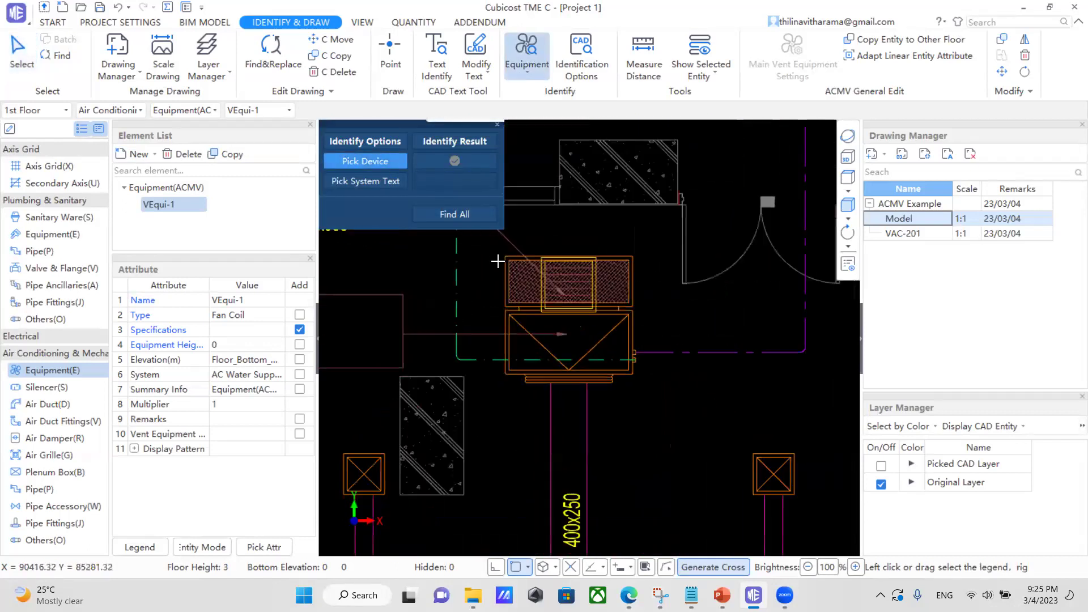
left_click_drag(494, 248, 648, 397)
scroll(547, 302, "up", 1)
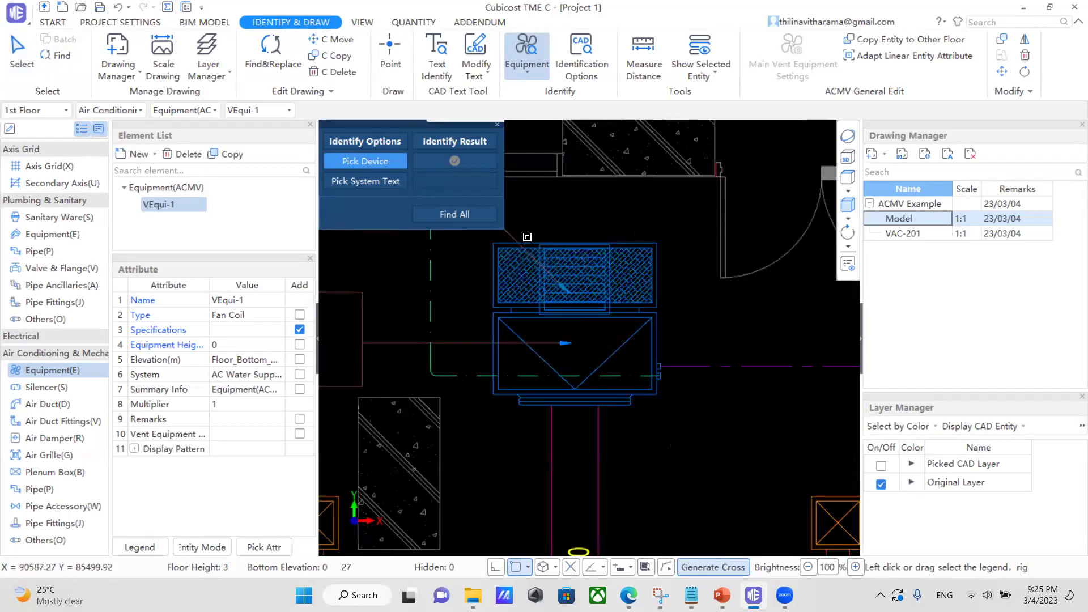
scroll(562, 296, "up", 2)
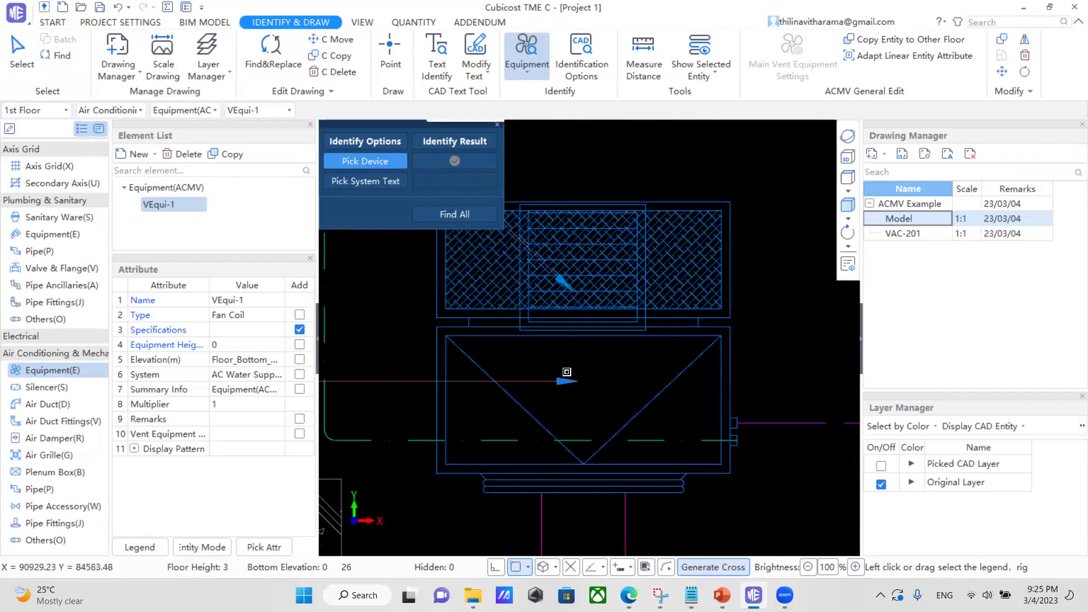
scroll(567, 372, "up", 2)
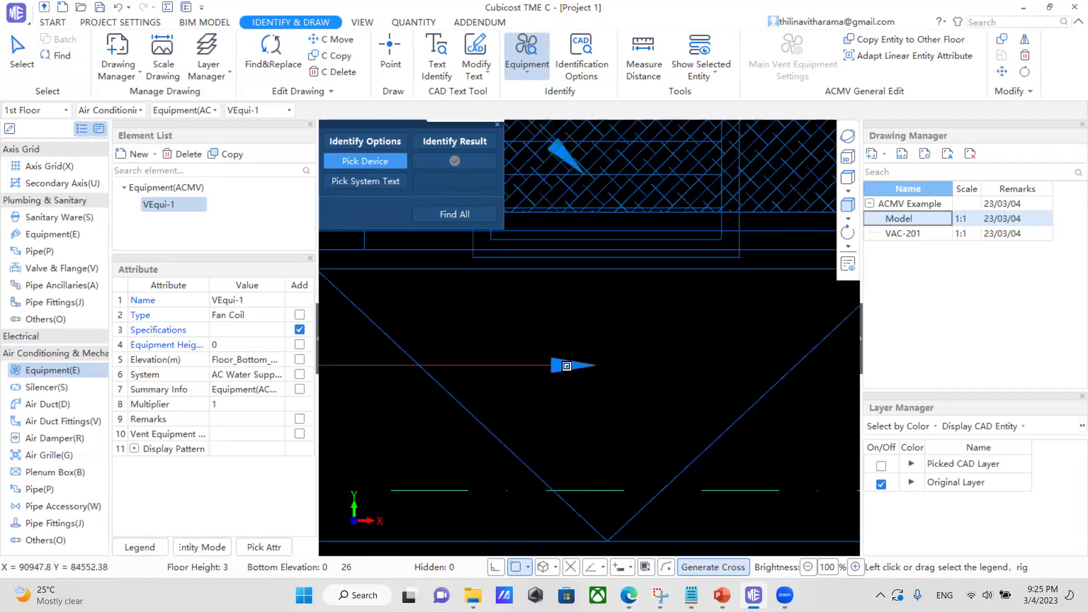
scroll(566, 366, "up", 2)
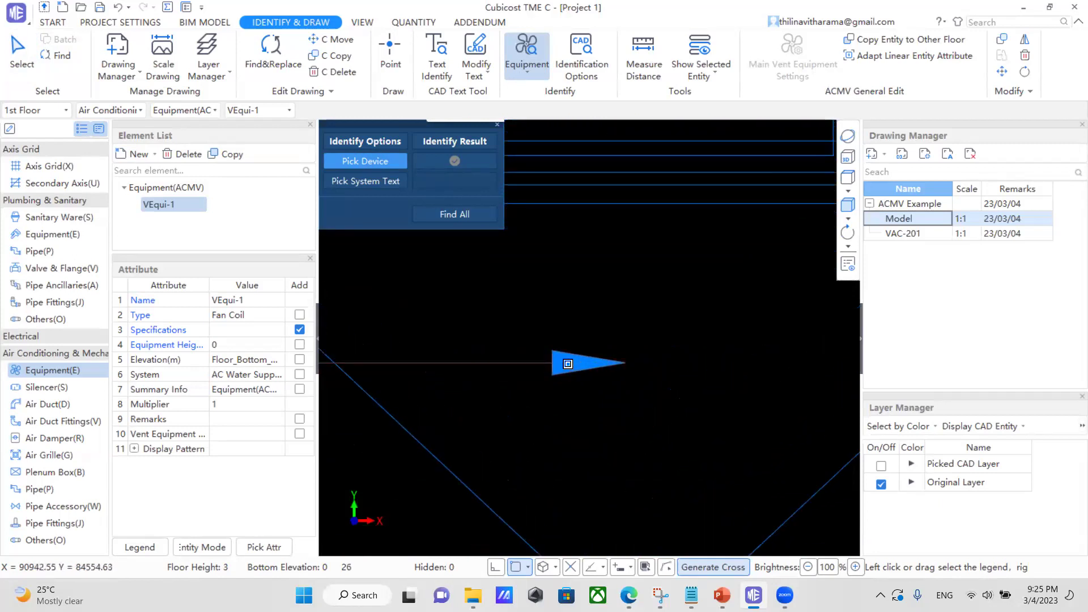
scroll(566, 365, "down", 2)
scroll(541, 298, "up", 4)
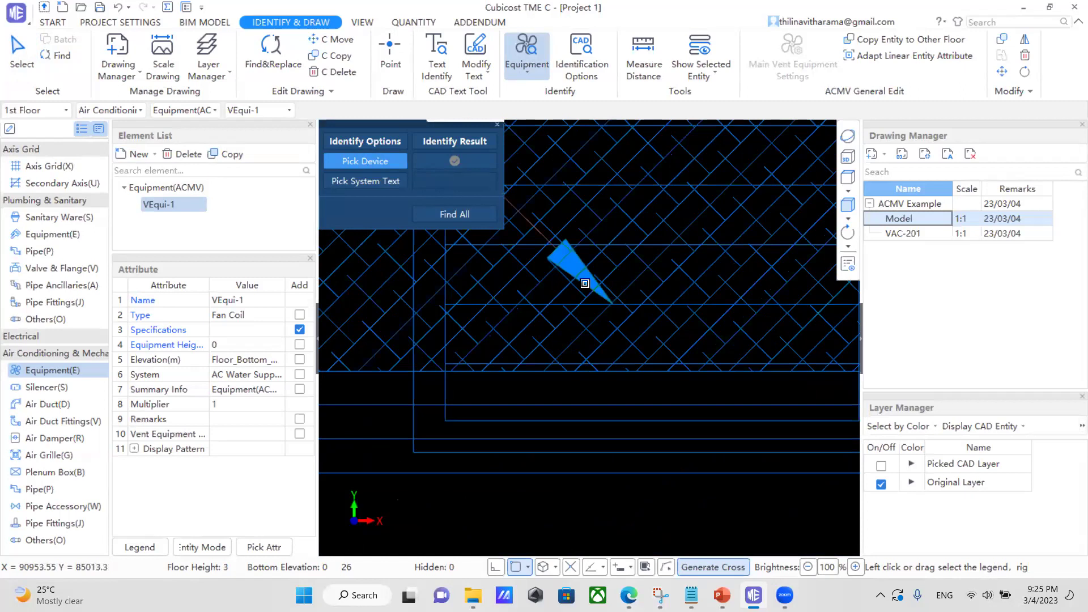
scroll(541, 344, "down", 1)
scroll(541, 345, "down", 3)
scroll(656, 362, "down", 3)
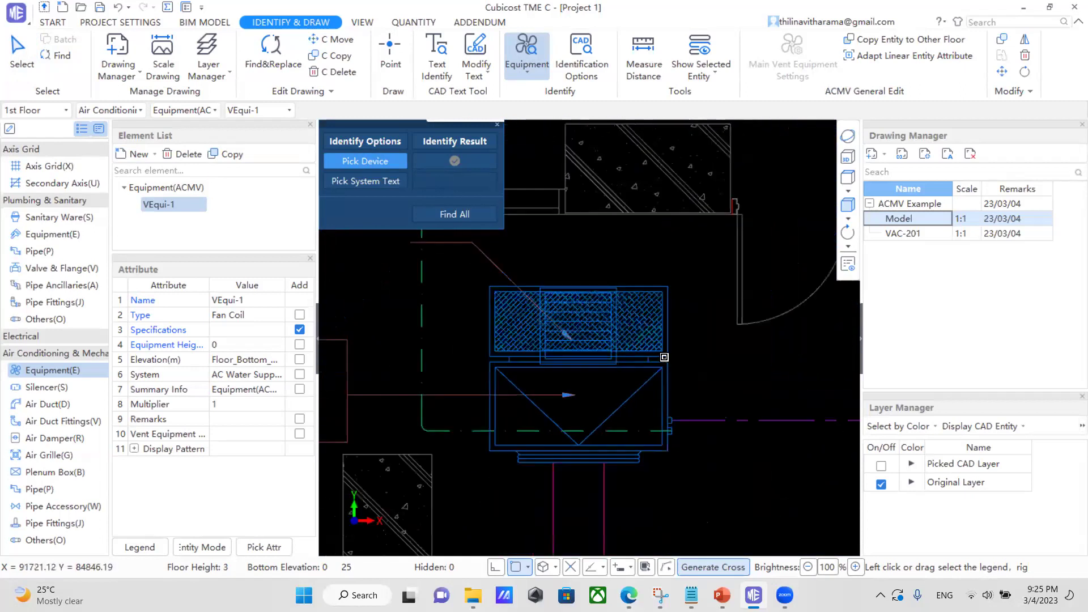
right_click(610, 282)
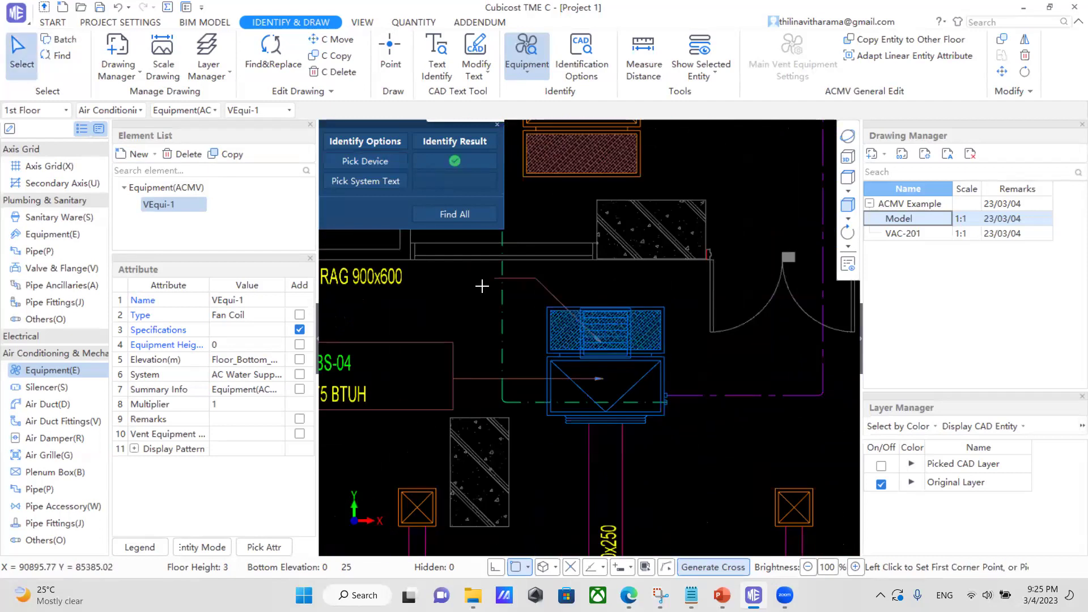
Pick the SPL-BS-04 label as system text and auto-identify, limited to equipment only.
left_click(378, 183)
scroll(543, 380, "down", 1)
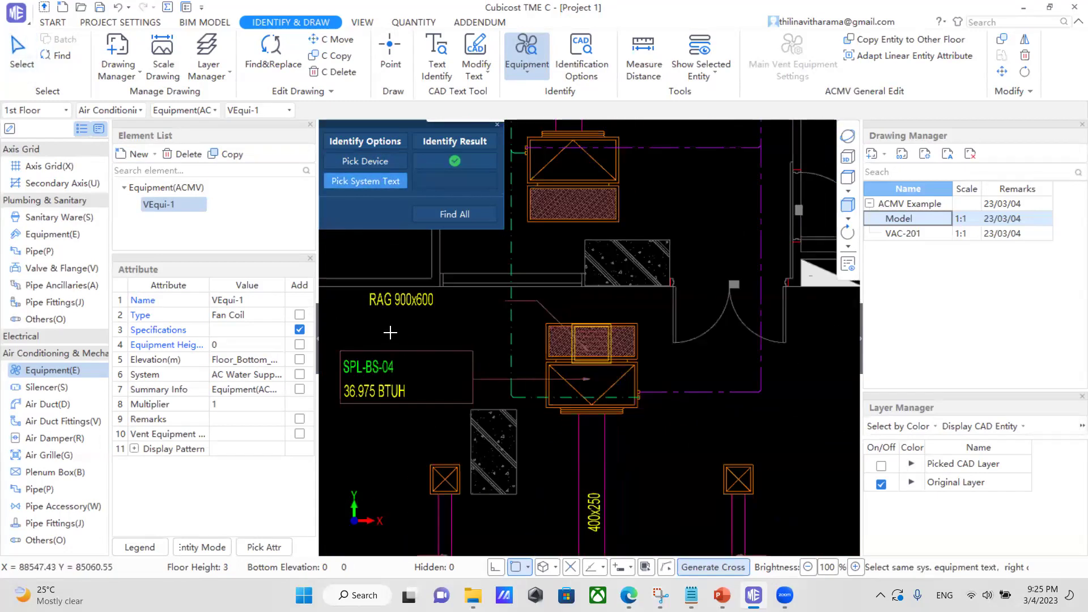
left_click(383, 395)
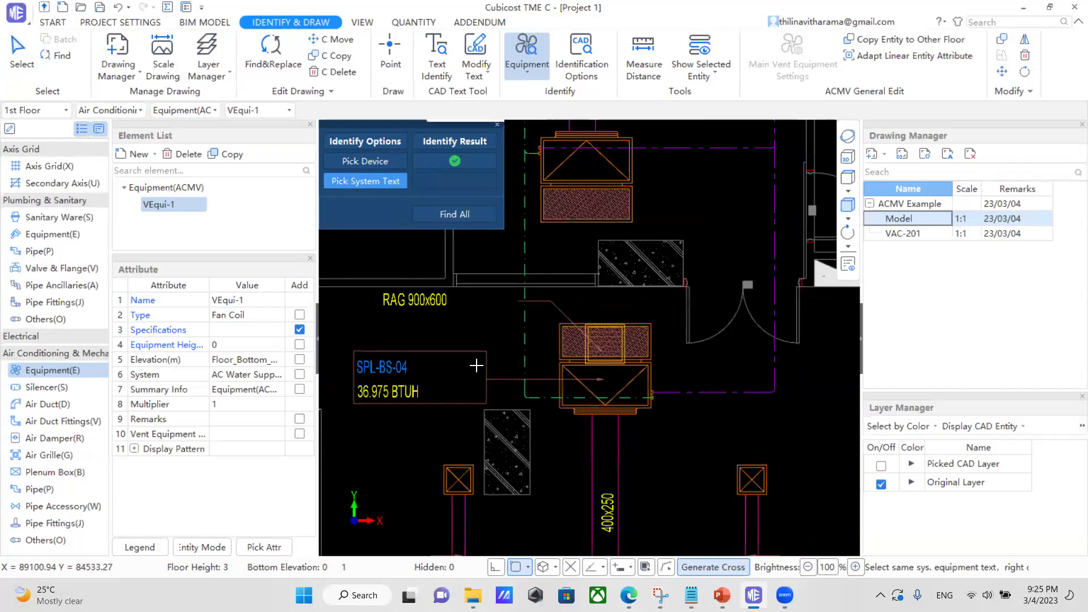
right_click(463, 329)
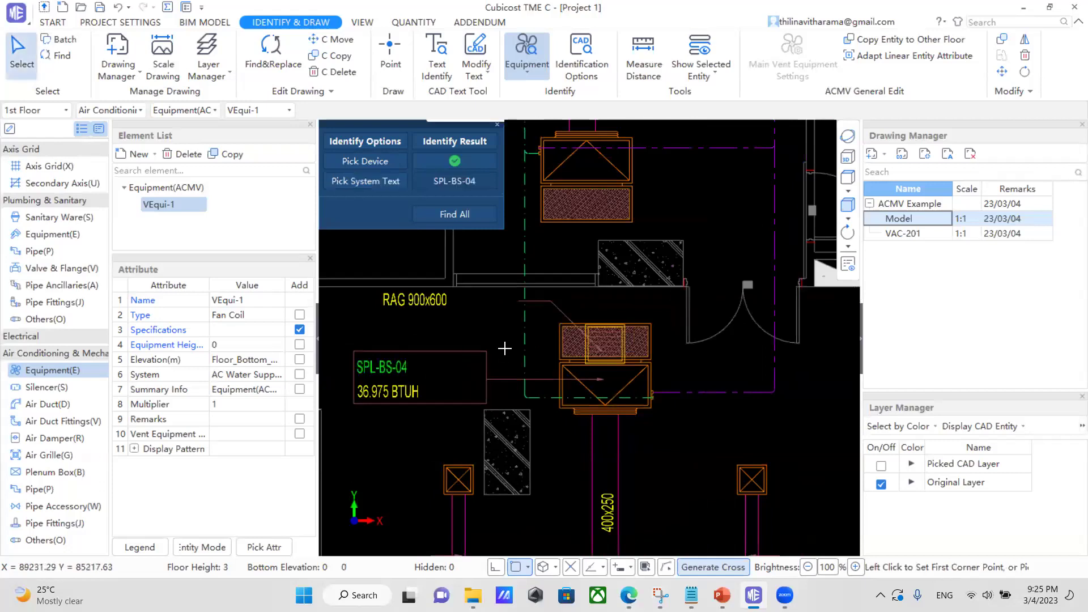
left_click(454, 215)
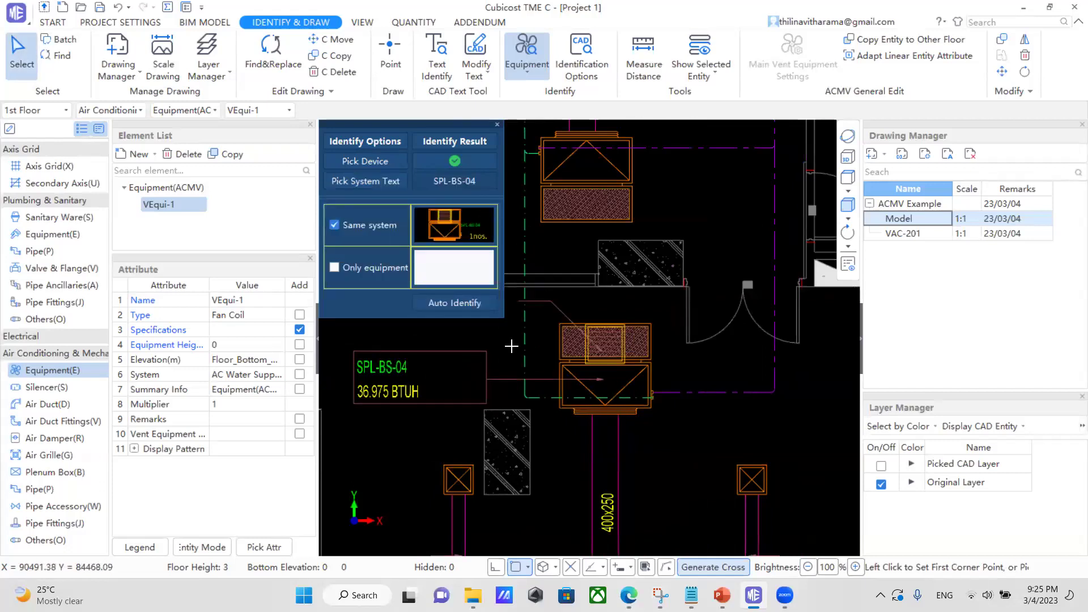
left_click(335, 268)
left_click(446, 304)
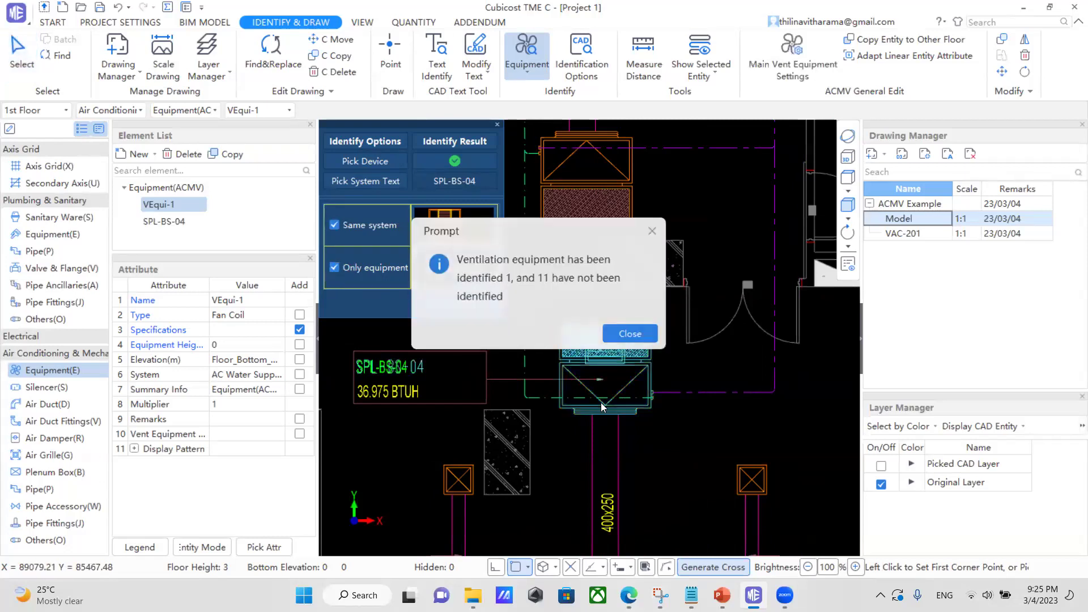
left_click(628, 334)
scroll(585, 400, "down", 3)
scroll(585, 400, "down", 3)
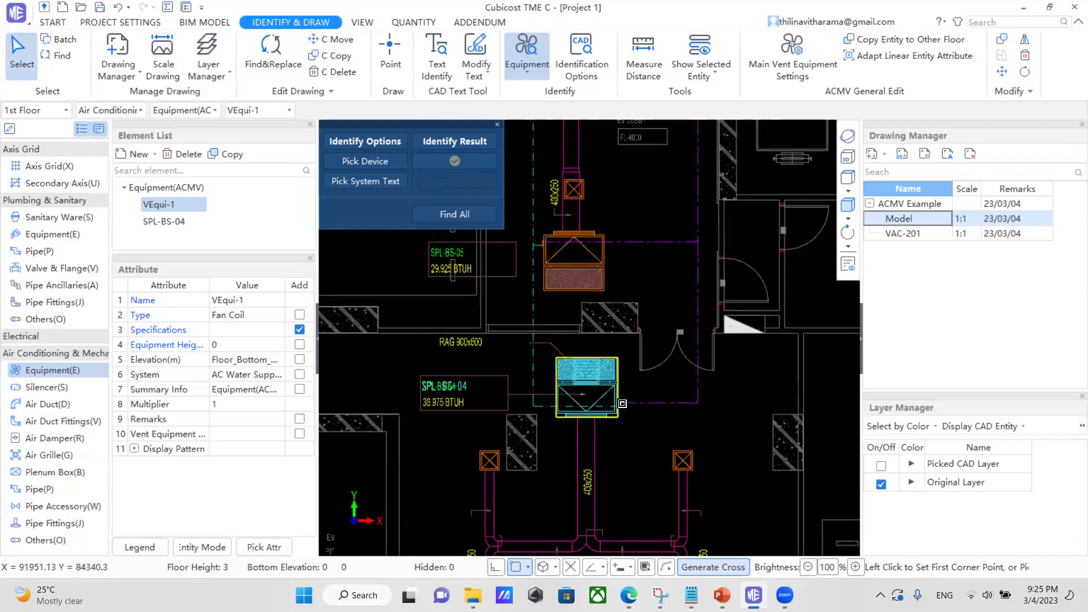
Delete the SPL-BS-04 equipment and pick the SPL-BS-05 fan coil block as the device.
key("Delete")
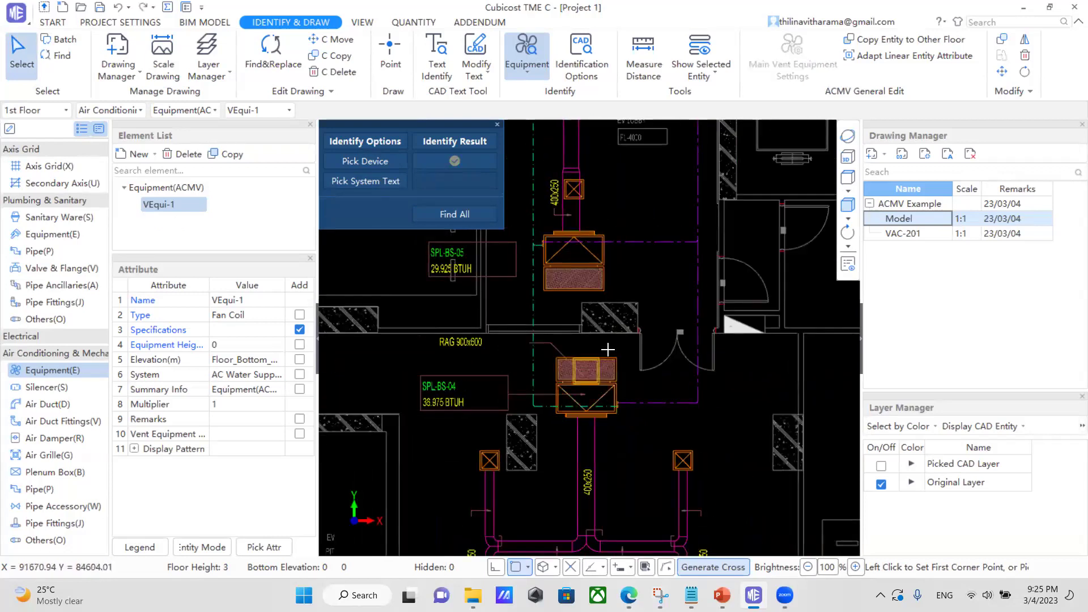
scroll(616, 196, "up", 3)
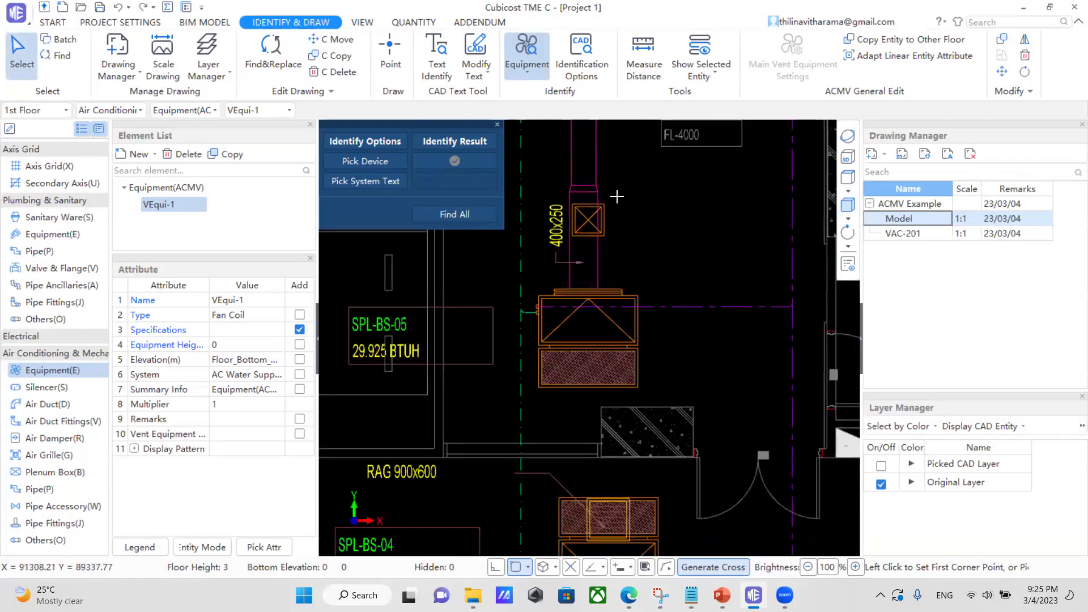
right_click(654, 273)
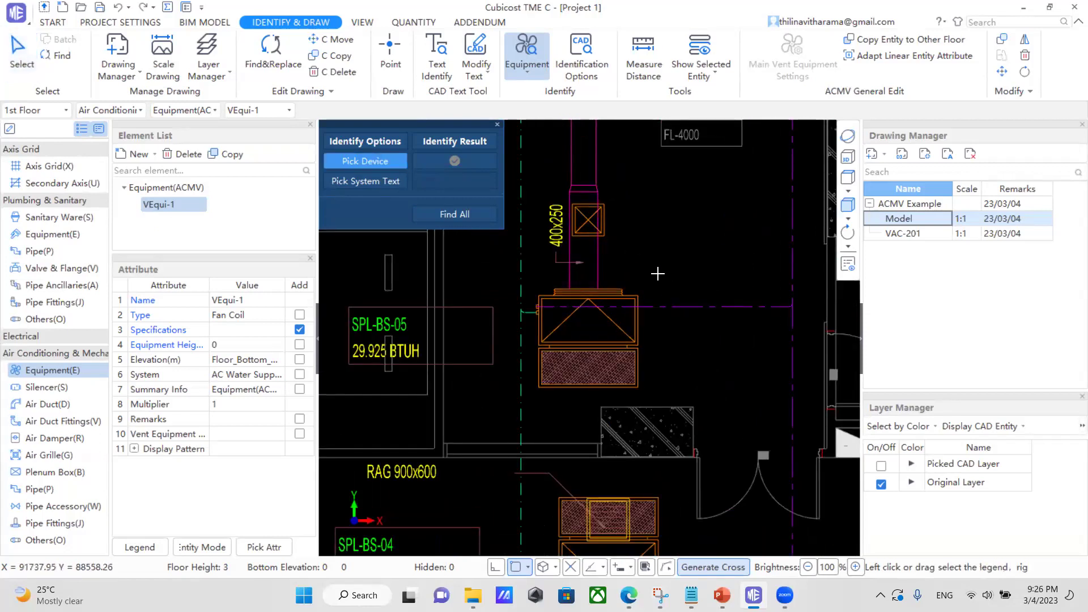
left_click_drag(658, 275, 529, 392)
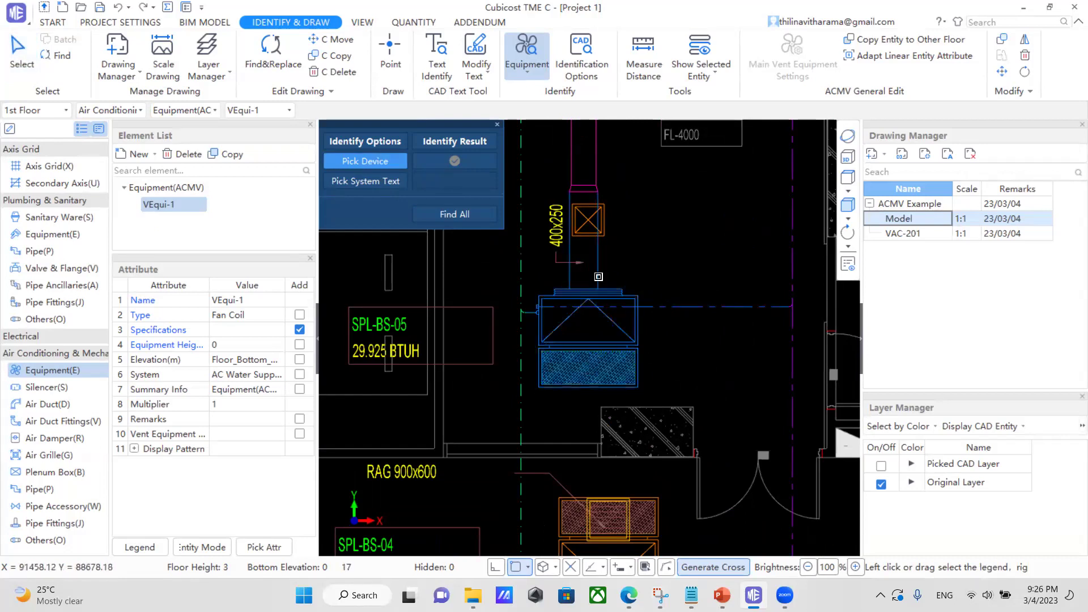
scroll(598, 277, "up", 2)
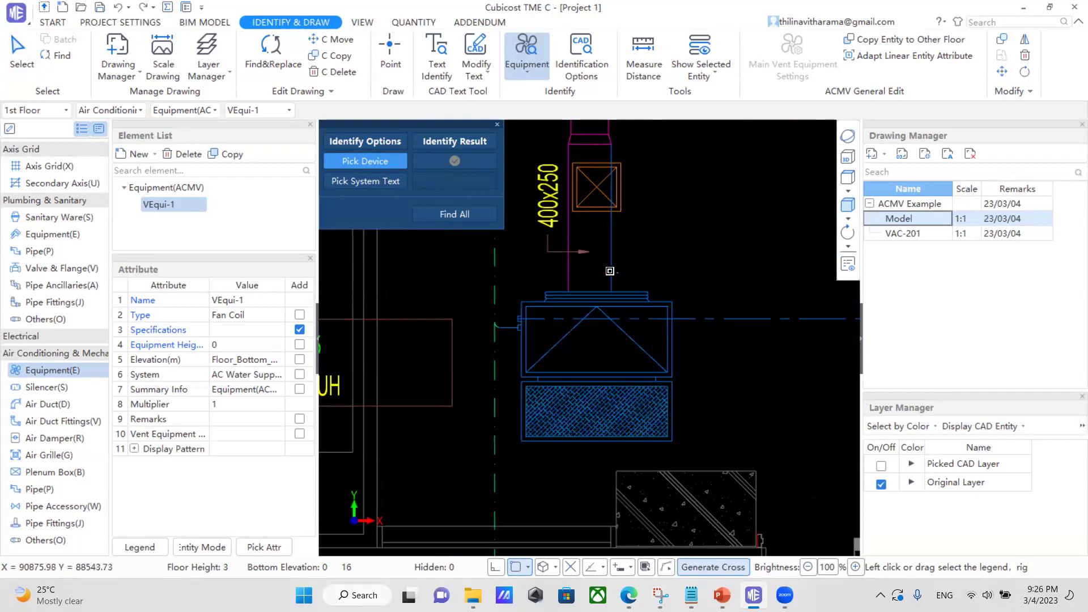
scroll(567, 326, "up", 1)
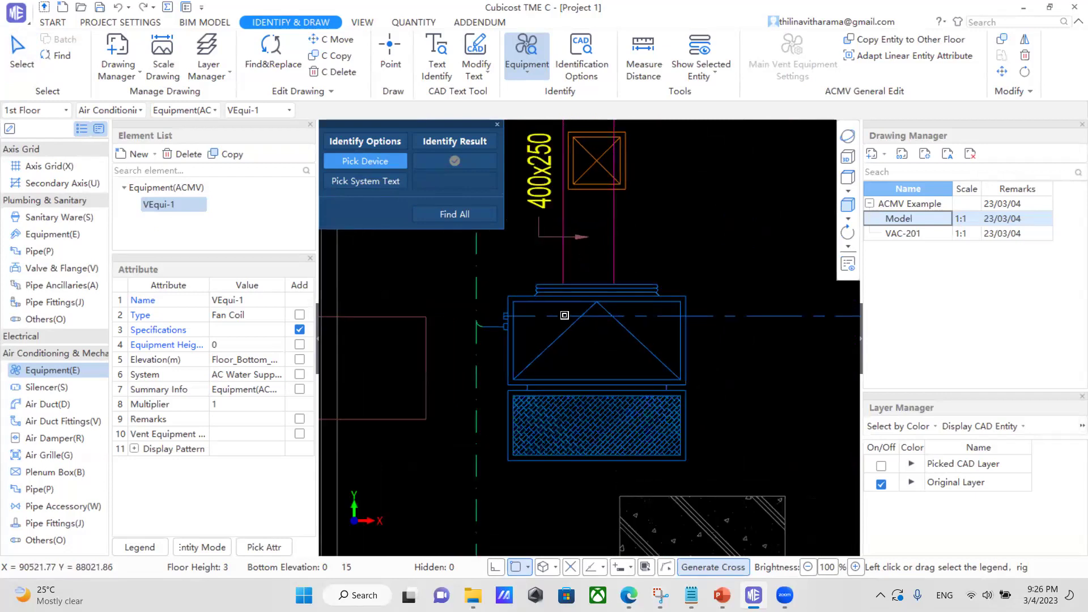
scroll(570, 340, "down", 2)
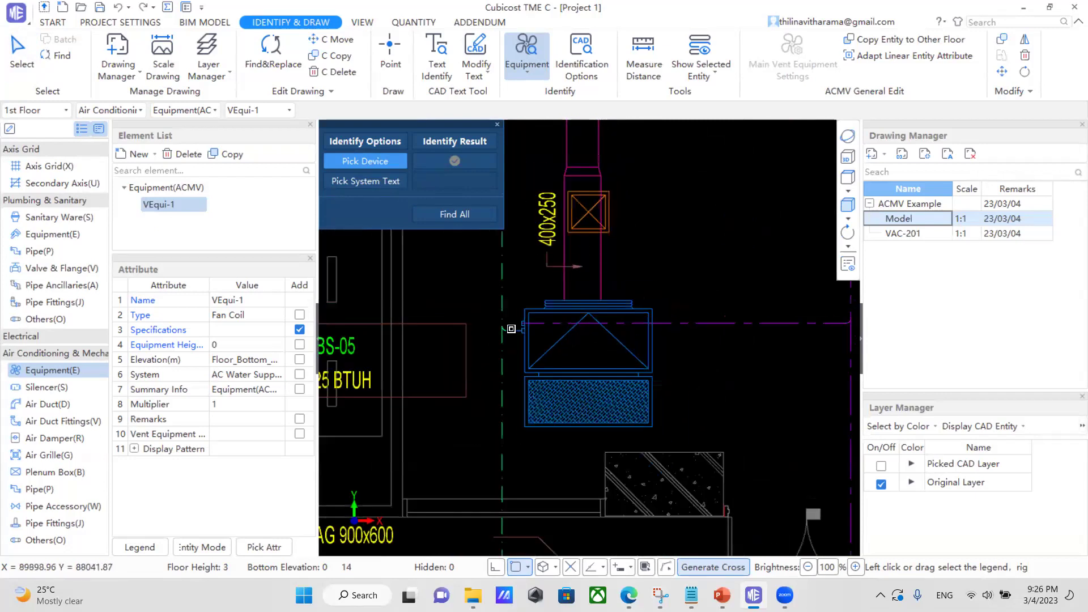
scroll(516, 330, "up", 3)
scroll(524, 379, "down", 3)
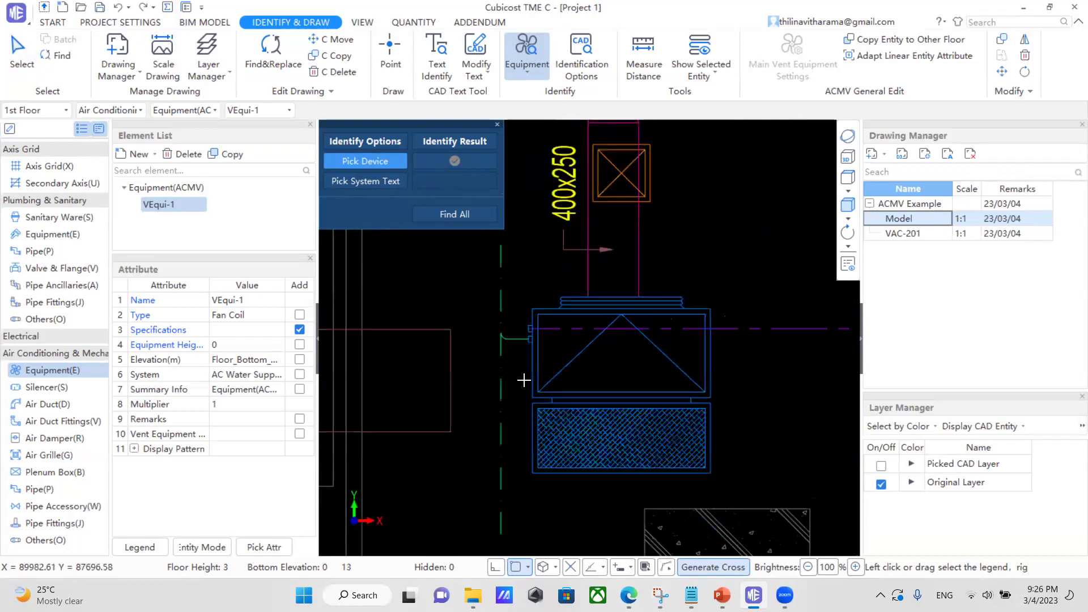
right_click(681, 250)
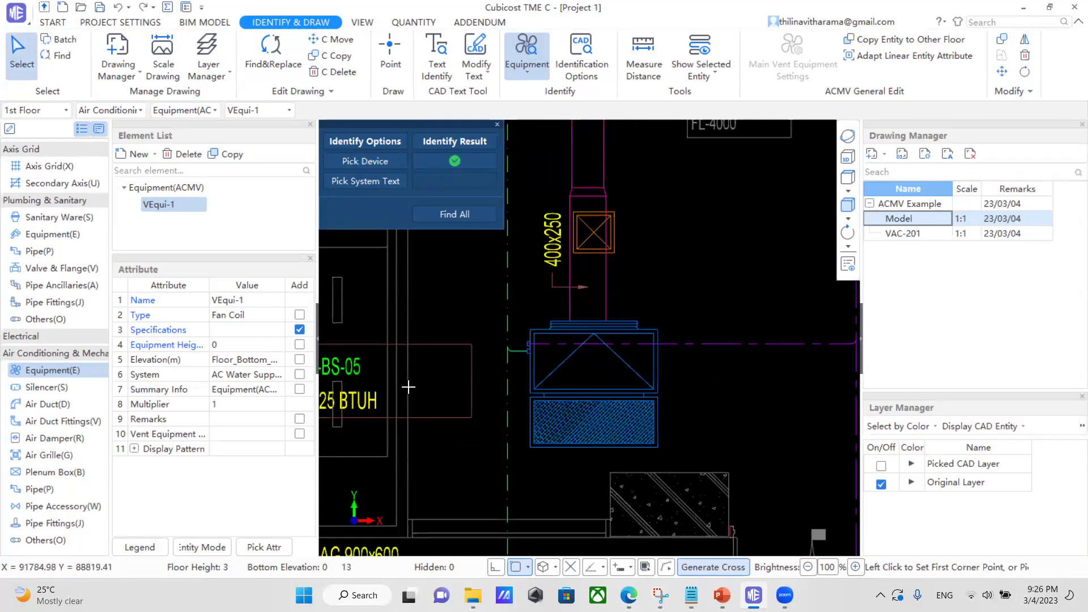
Pick the SPL-BS-05 label as system text and auto-identify all six matching fan coils.
scroll(390, 369, "down", 2)
left_click(374, 181)
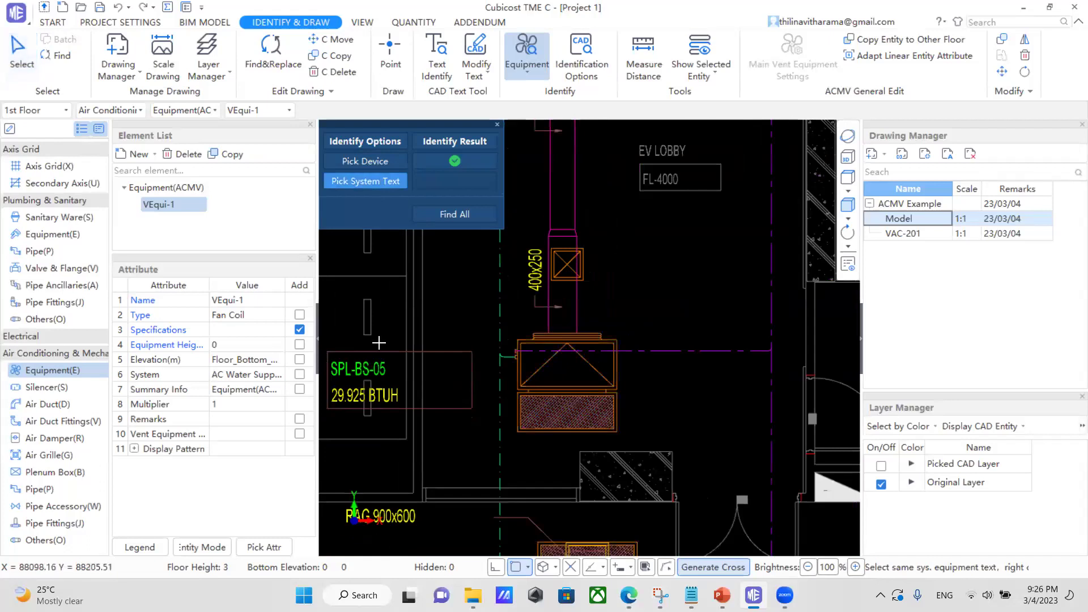
middle_click_drag(370, 366, 463, 364)
left_click(463, 363)
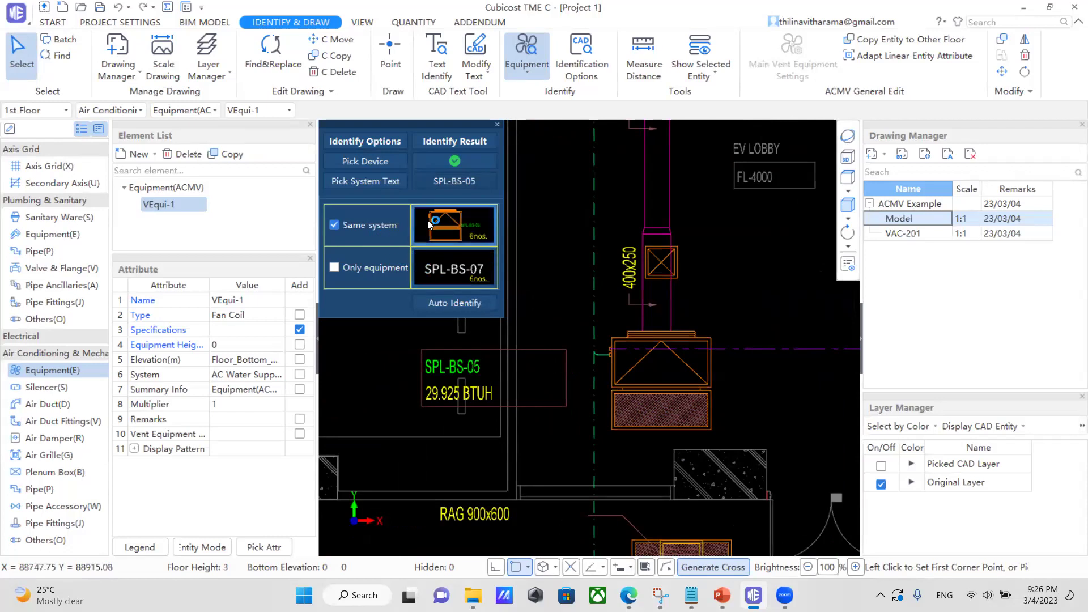
left_click(457, 303)
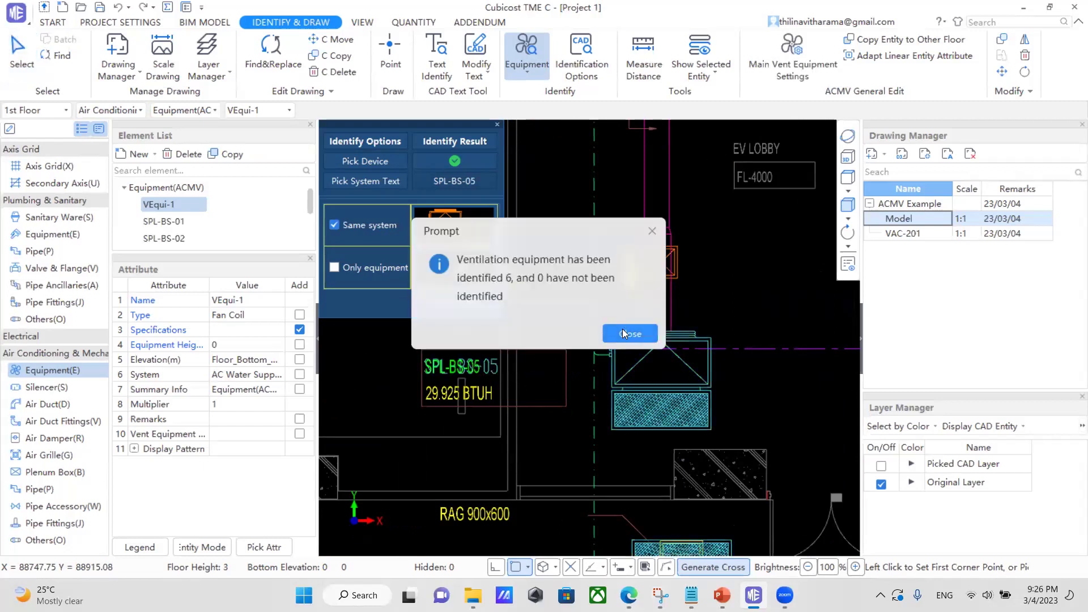
left_click(623, 333)
scroll(472, 367, "down", 5)
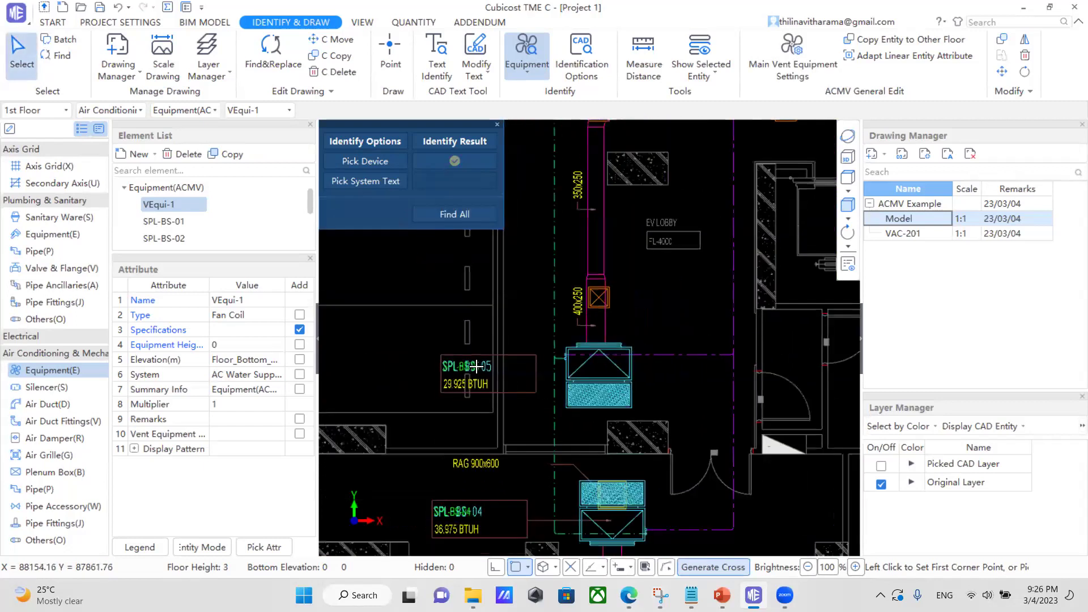
Dim the background CAD drawing and pan around to check the identified fan coils.
scroll(472, 368, "down", 5)
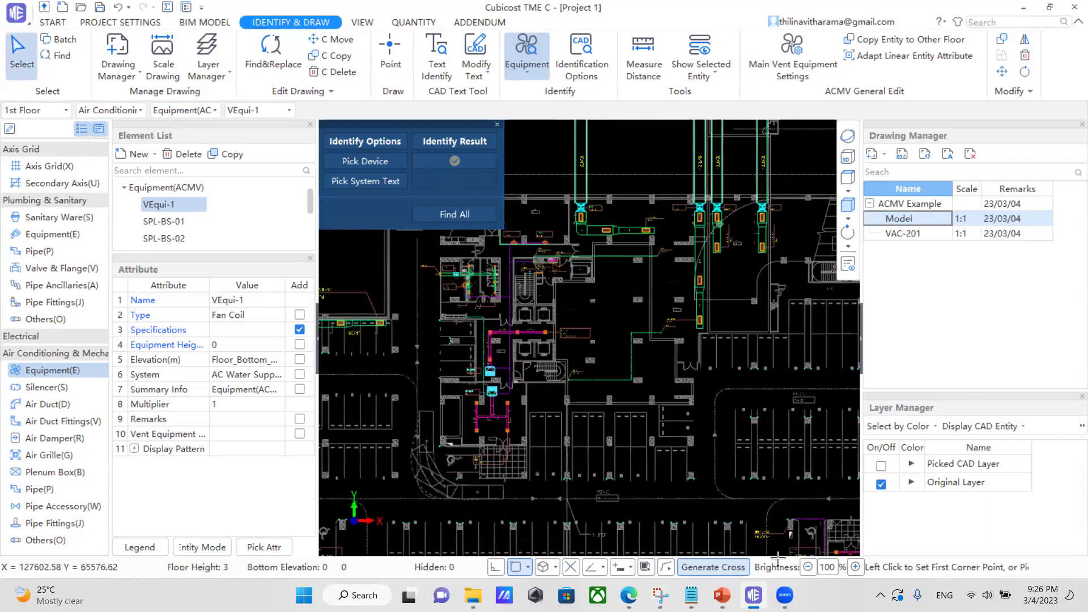
left_click(808, 567)
left_click(808, 567)
left_click(808, 567)
scroll(618, 456, "down", 6)
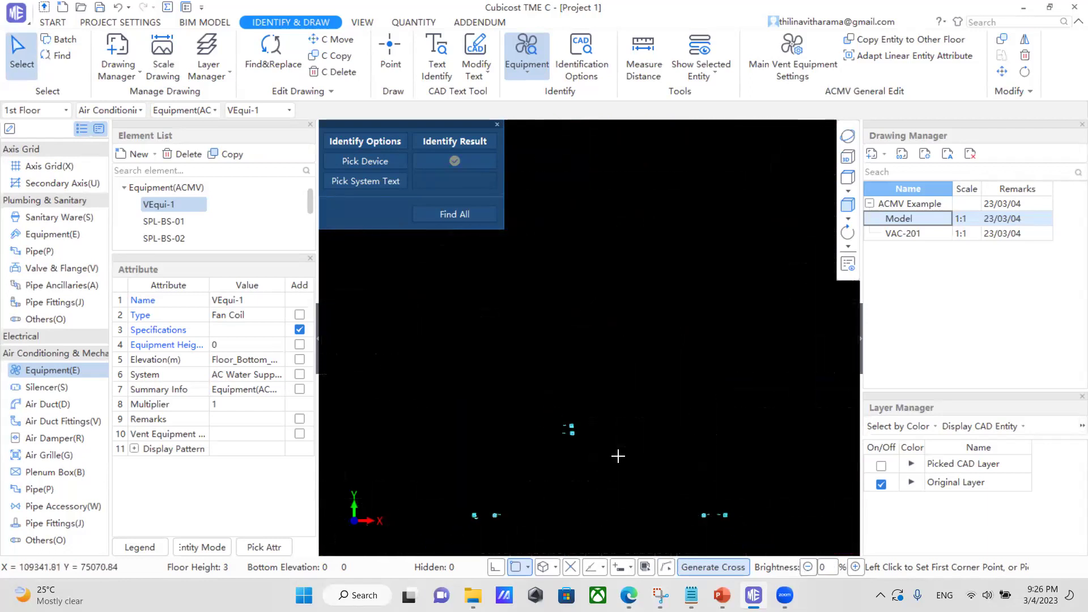
middle_click_drag(676, 510, 681, 442)
scroll(642, 454, "up", 3)
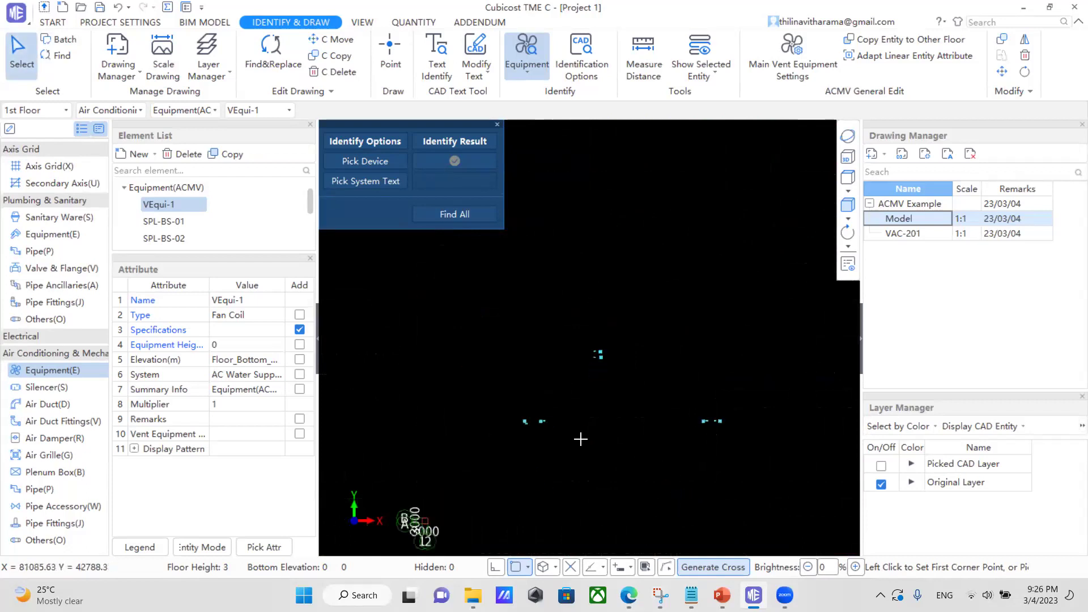
scroll(822, 542, "up", 1)
left_click(856, 566)
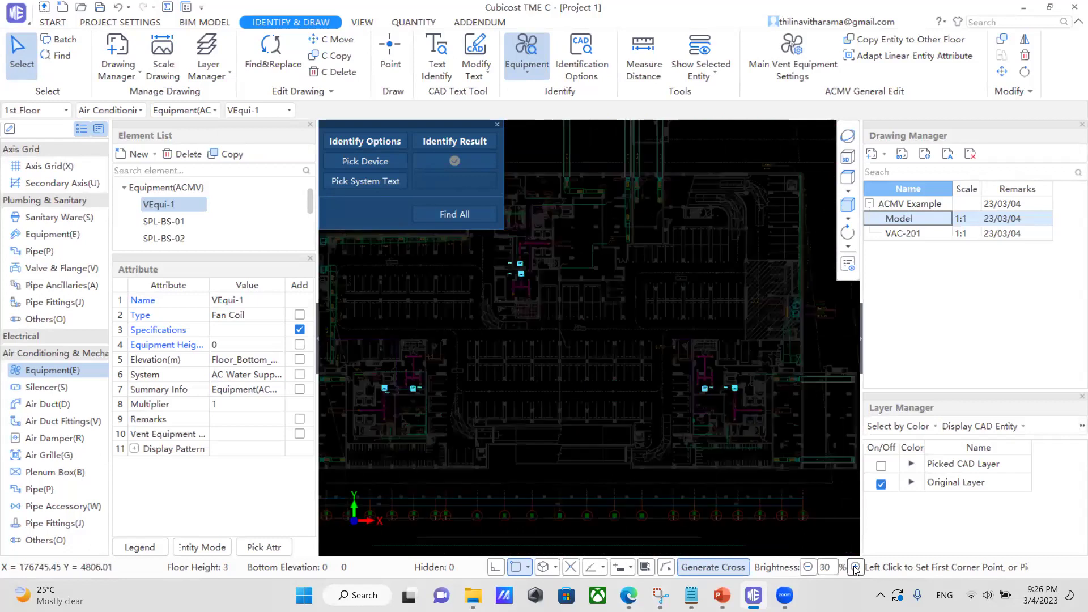
scroll(674, 446, "down", 1)
scroll(630, 350, "down", 1)
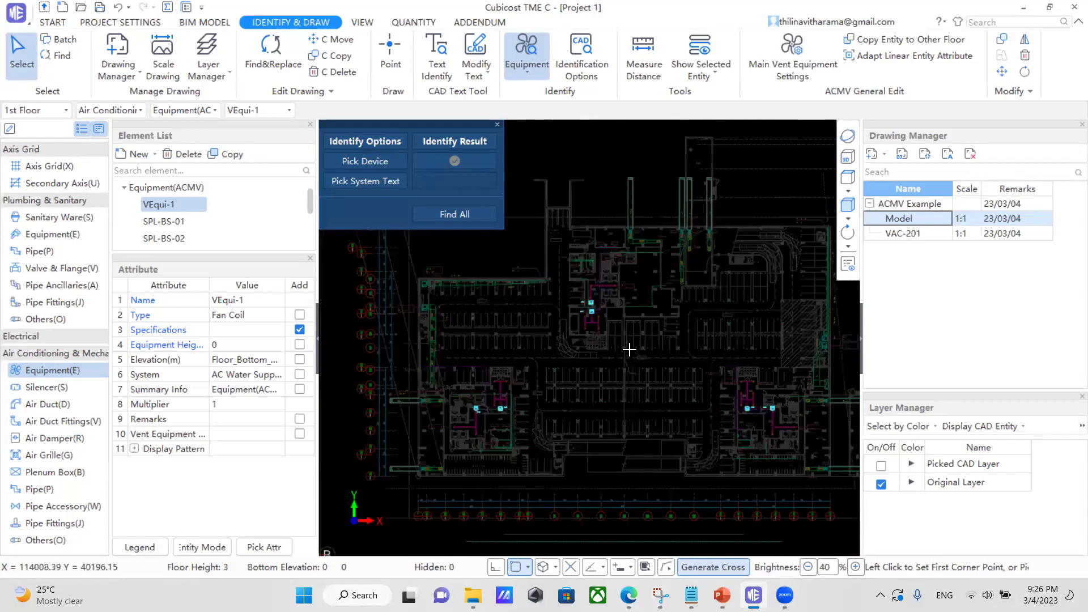
scroll(596, 319, "up", 2)
scroll(581, 347, "up", 1)
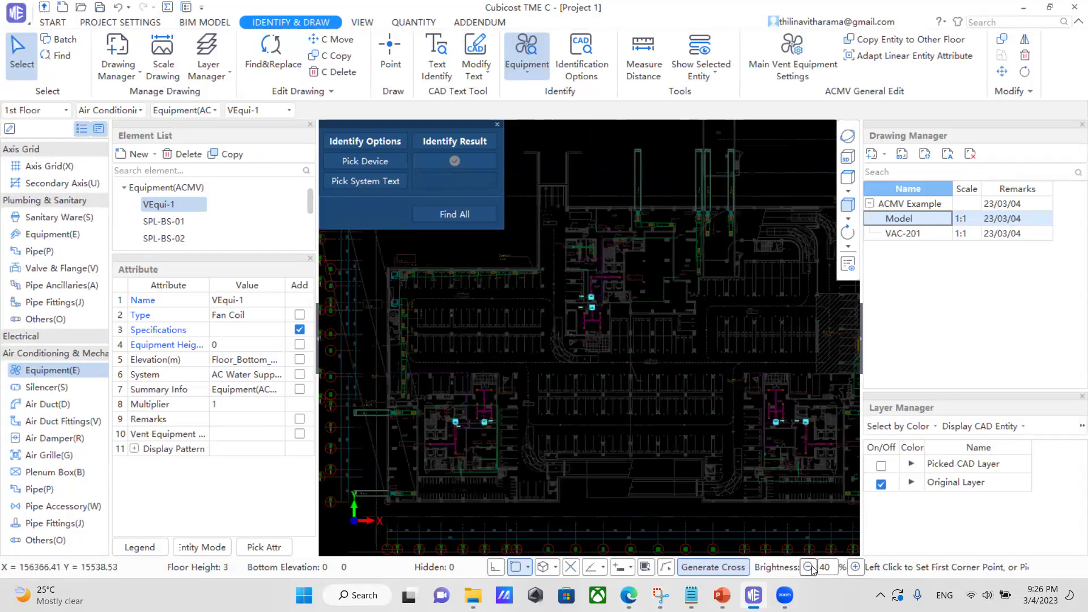
Toggle the drawing brightness back to full, then move to Air Duct(D) elements.
left_click(856, 569)
left_click(856, 569)
left_click(856, 569)
left_click(808, 567)
left_click(808, 568)
left_click(808, 567)
left_click(808, 567)
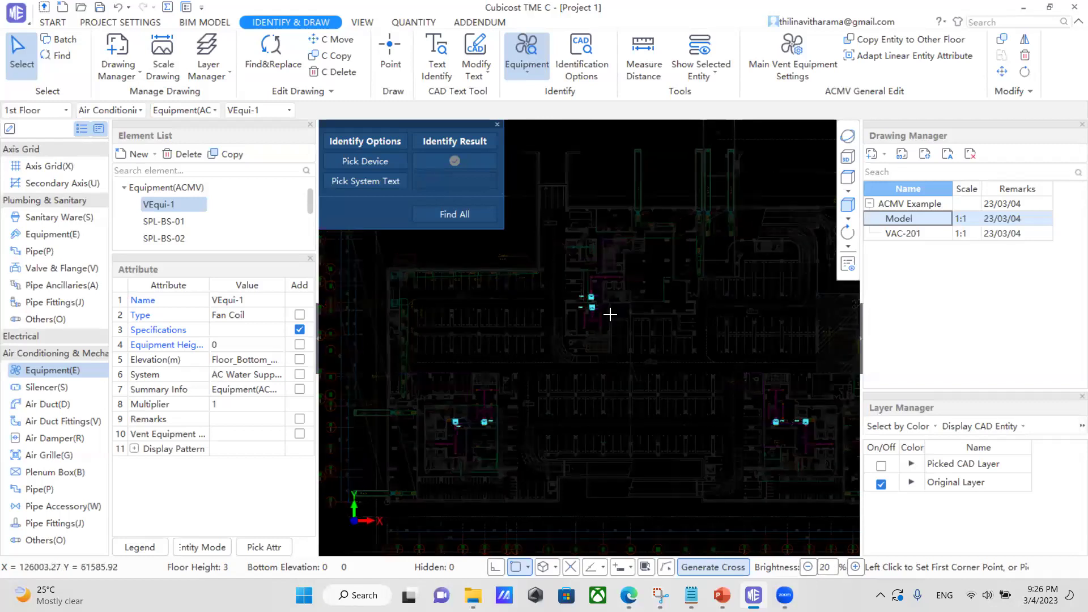
scroll(579, 311, "up", 3)
scroll(568, 311, "down", 5)
left_click(854, 567)
left_click(855, 567)
left_click(855, 567)
left_click(855, 567)
scroll(445, 418, "up", 4)
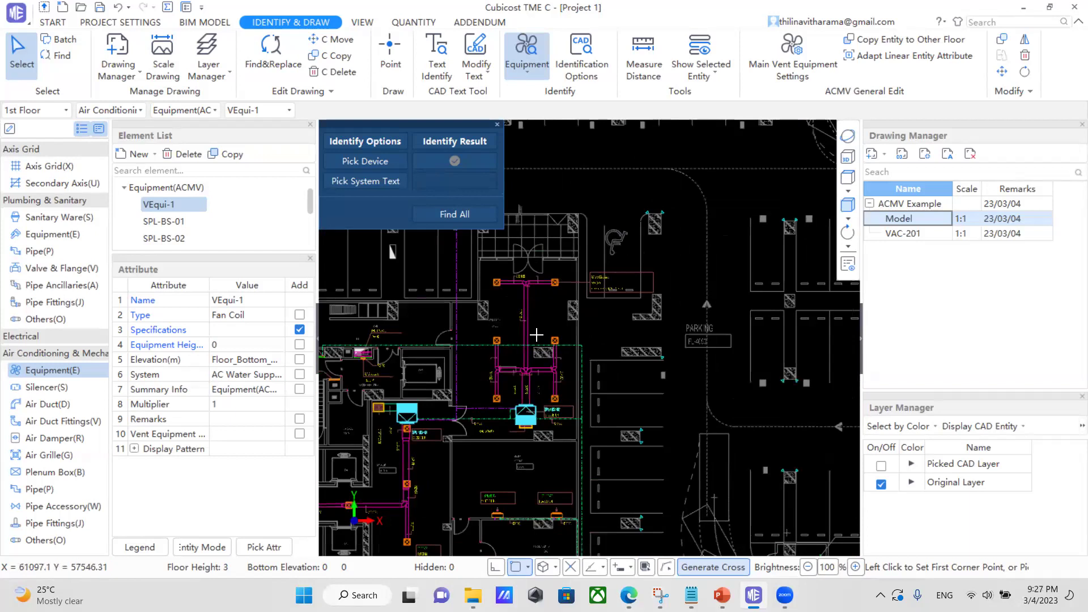
scroll(536, 334, "up", 1)
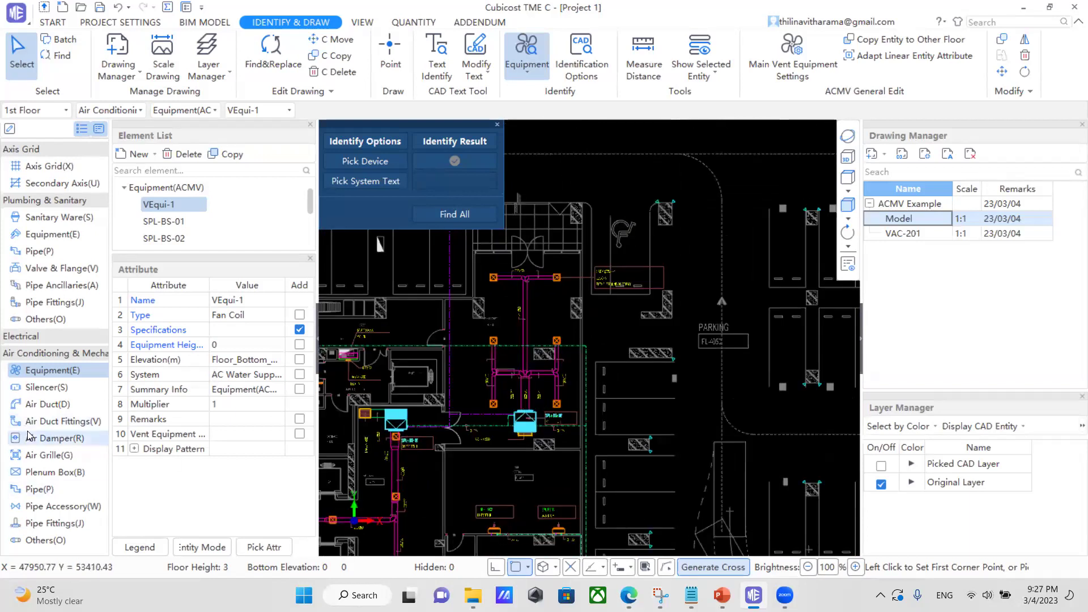
left_click(47, 405)
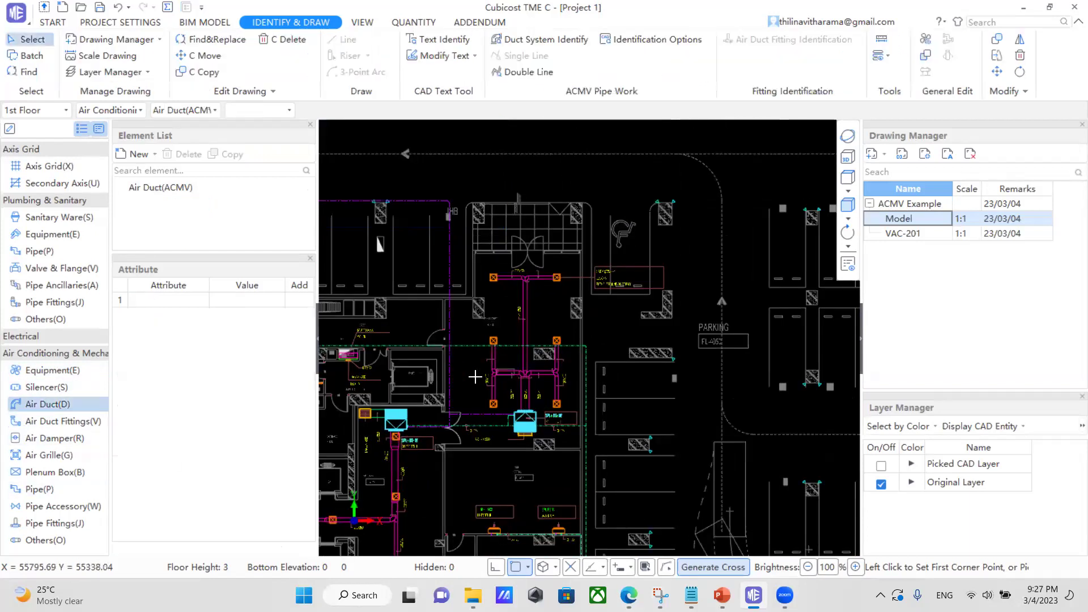
Try Double Line identification of the 500x250 duct, which errors on the 250x250 label.
scroll(490, 359, "up", 1)
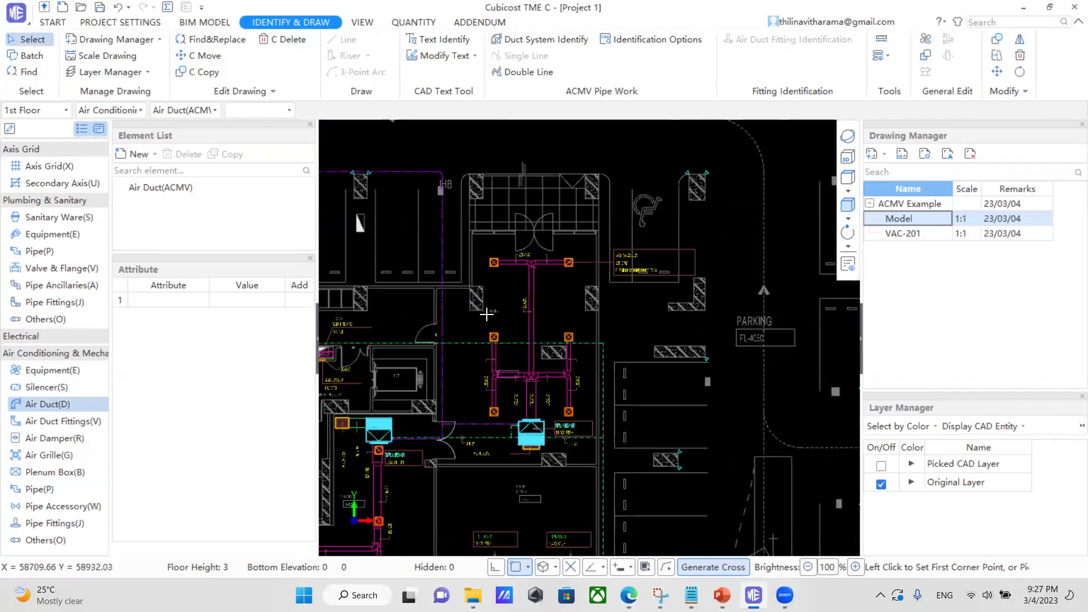
left_click(517, 82)
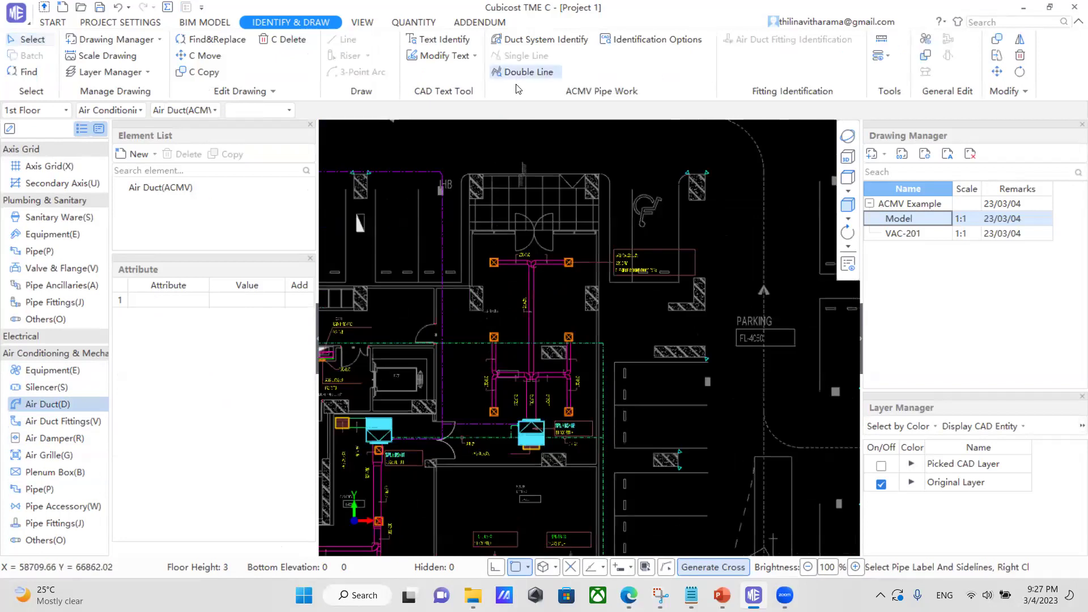
scroll(485, 352, "up", 6)
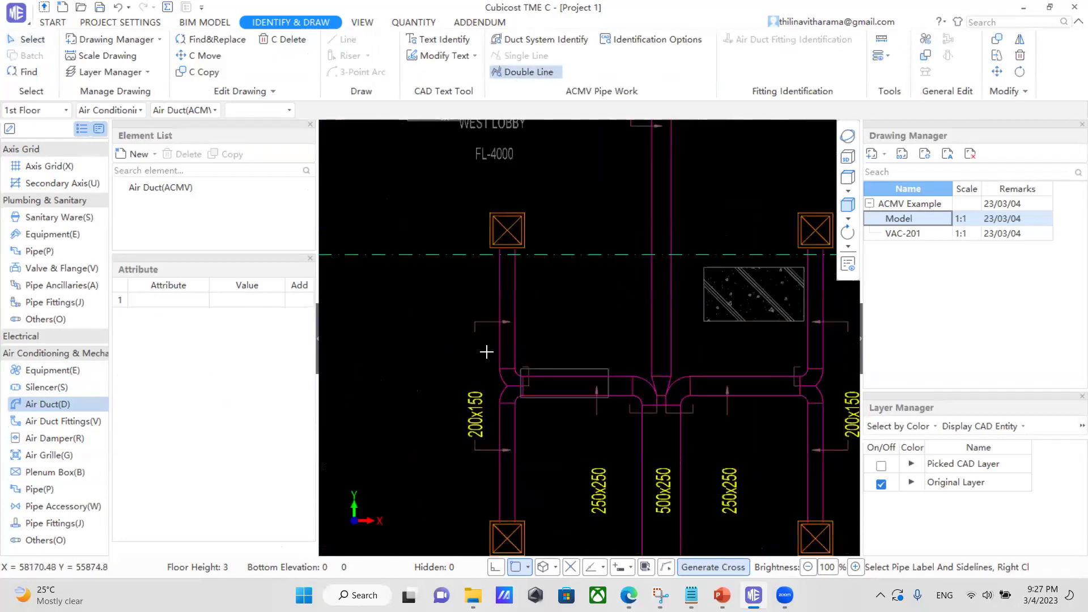
left_click(603, 427)
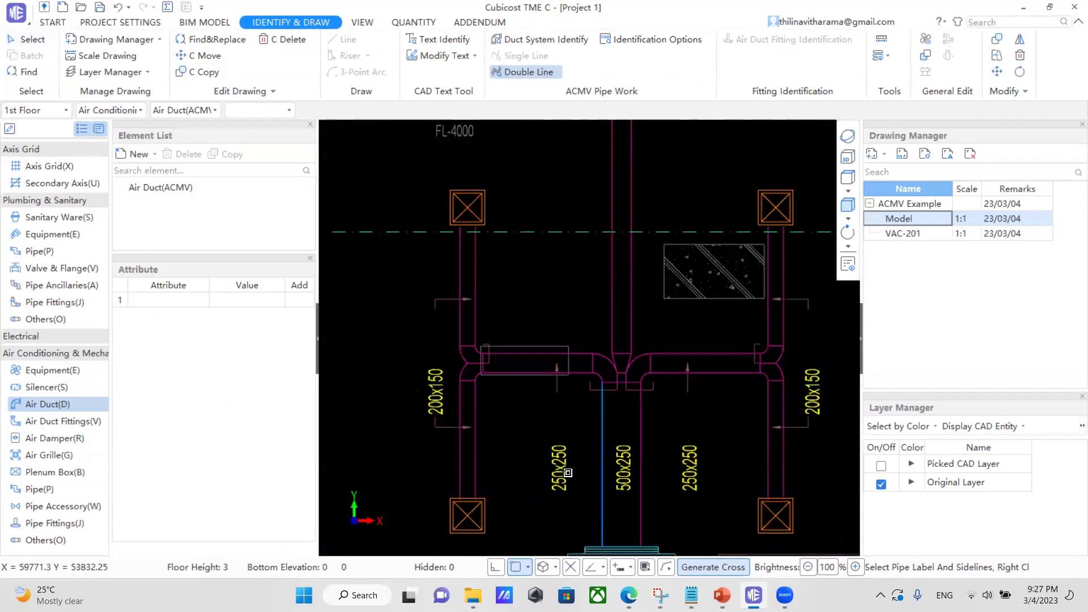
left_click(563, 471)
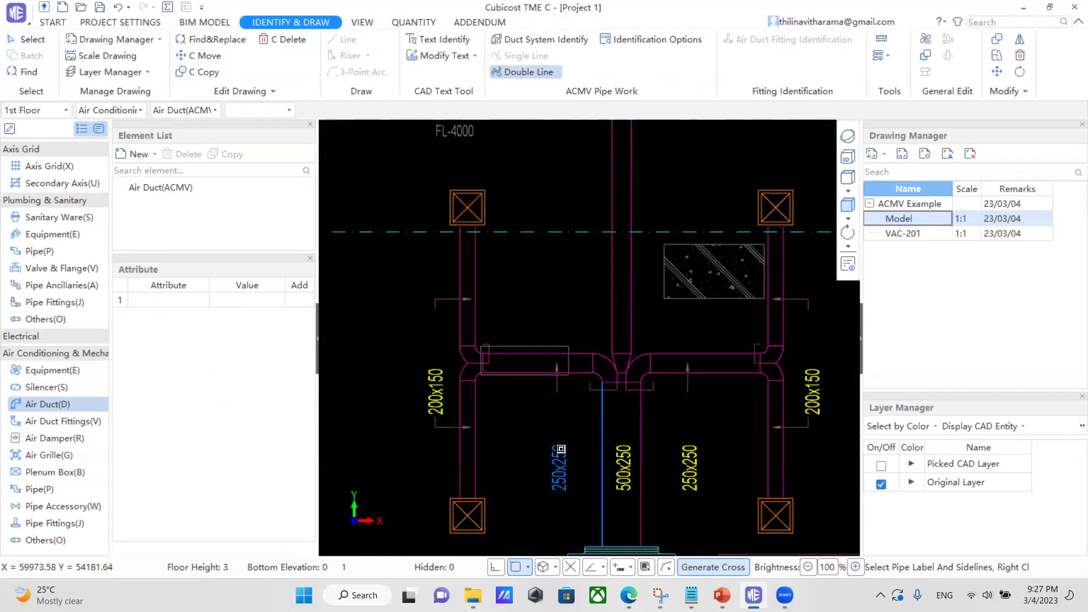
left_click(635, 436)
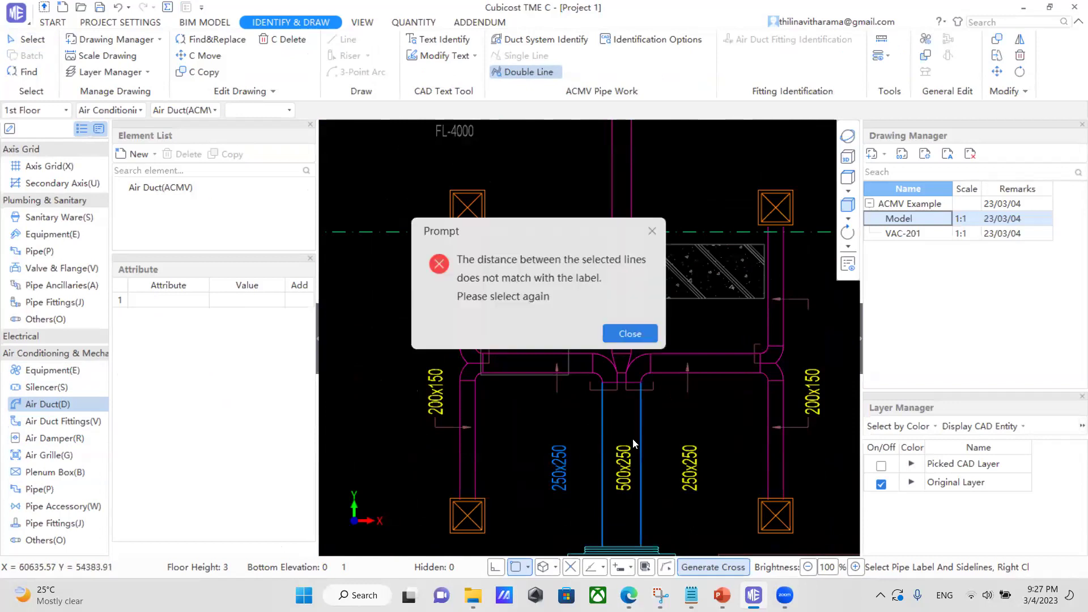
left_click(630, 334)
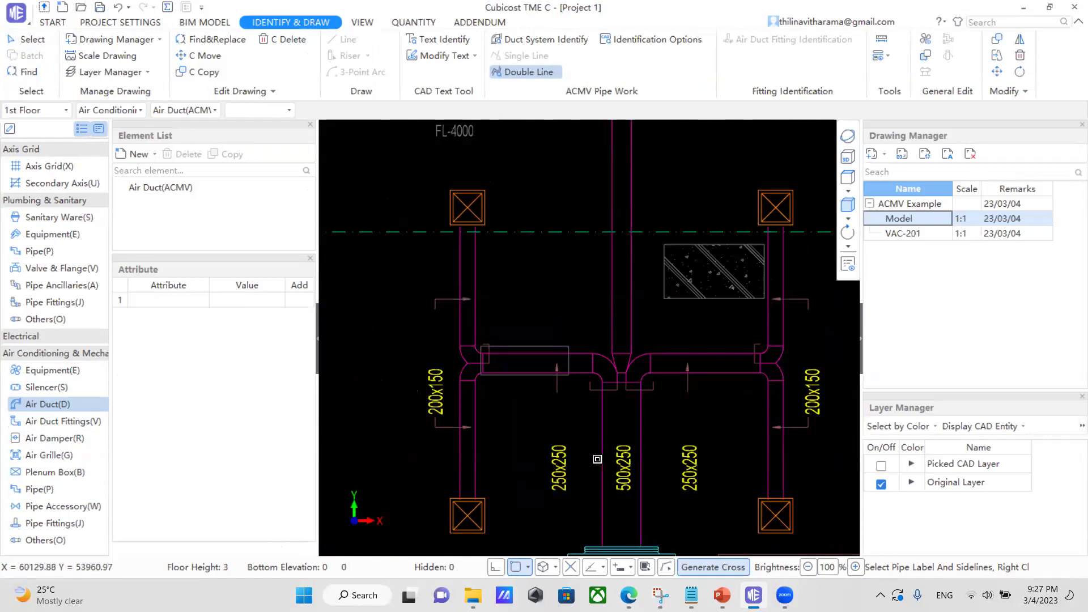
Retry the 500x250 duct with its own label, hitting an element-does-not-exist error.
scroll(597, 459, "down", 2)
left_click(603, 416)
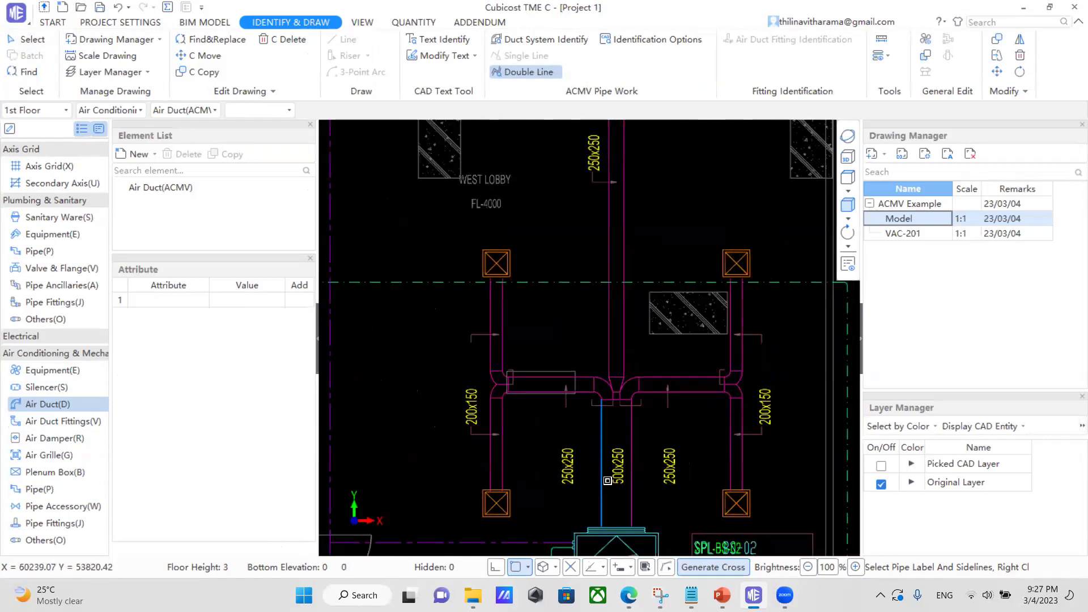
left_click(619, 472)
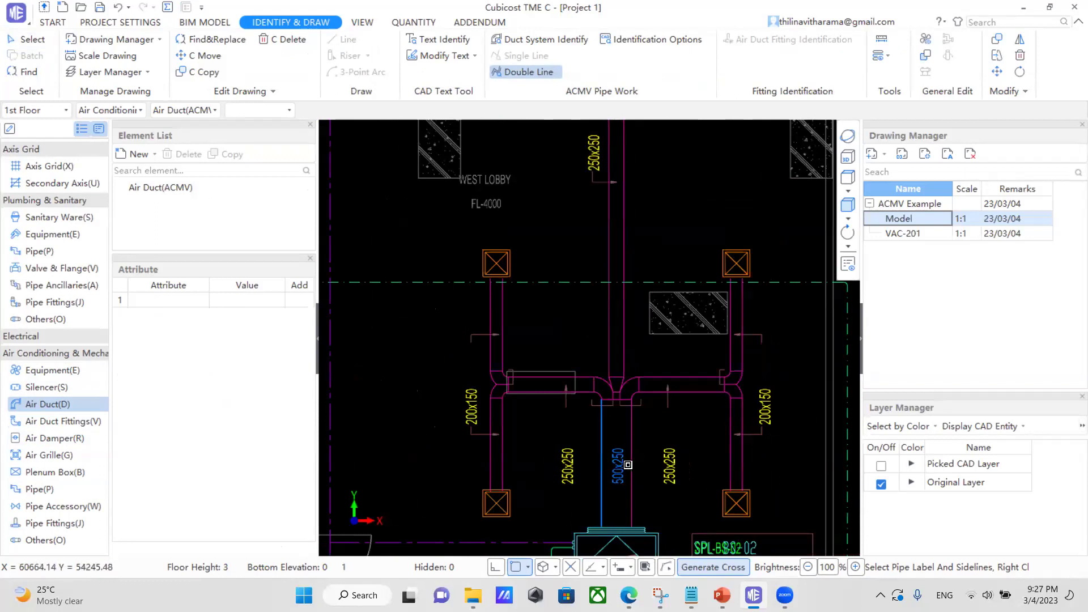
left_click(632, 441)
right_click(632, 441)
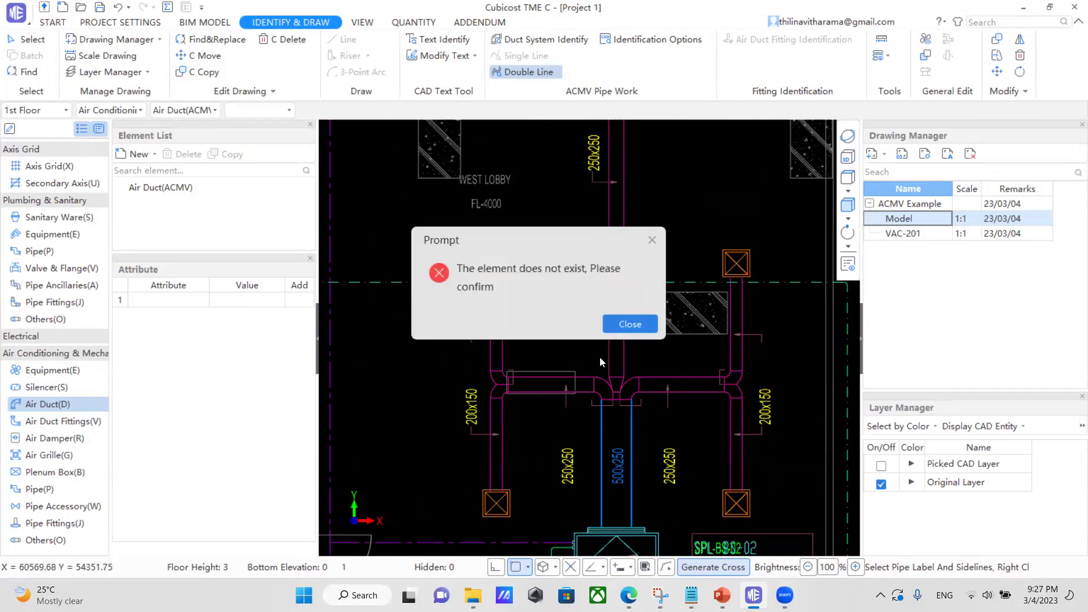
left_click(625, 324)
scroll(574, 399, "down", 1)
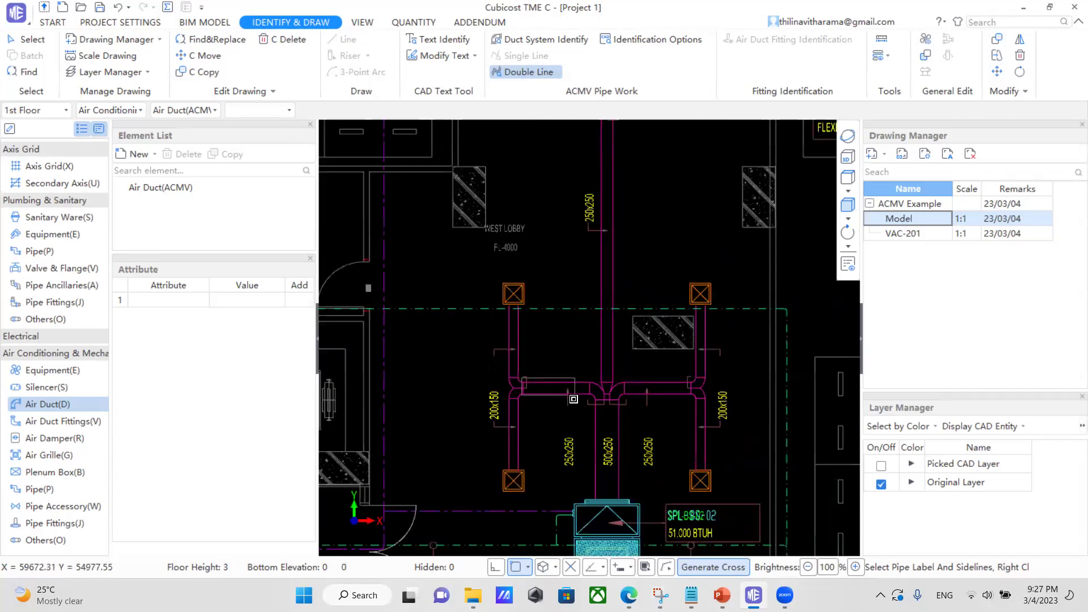
scroll(574, 399, "down", 1)
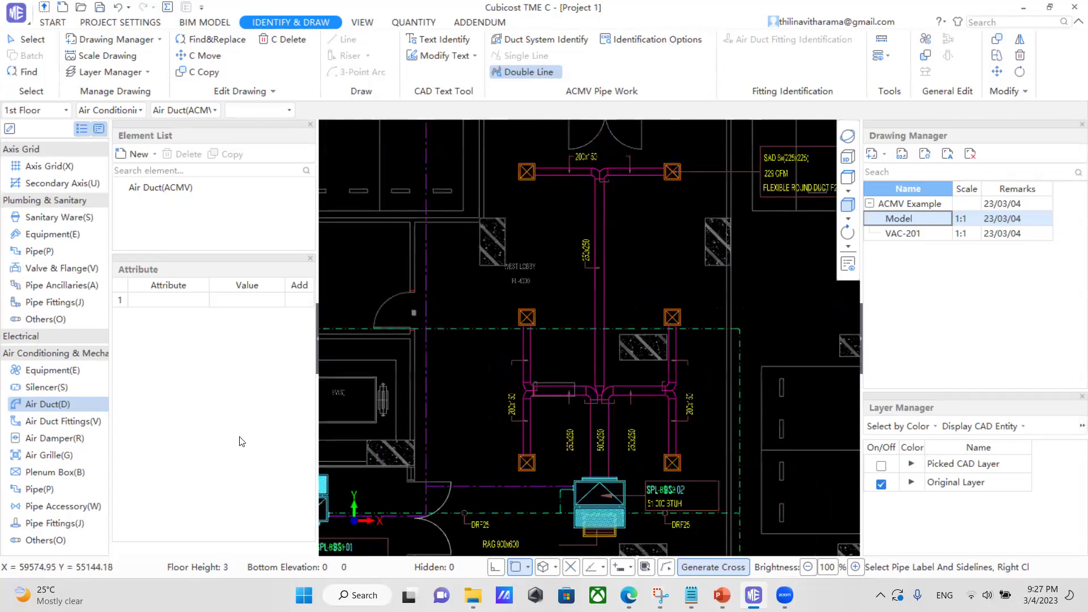
Create a new rectangular air duct element, ReDuct-1 (200x200).
left_click(145, 158)
left_click(154, 176)
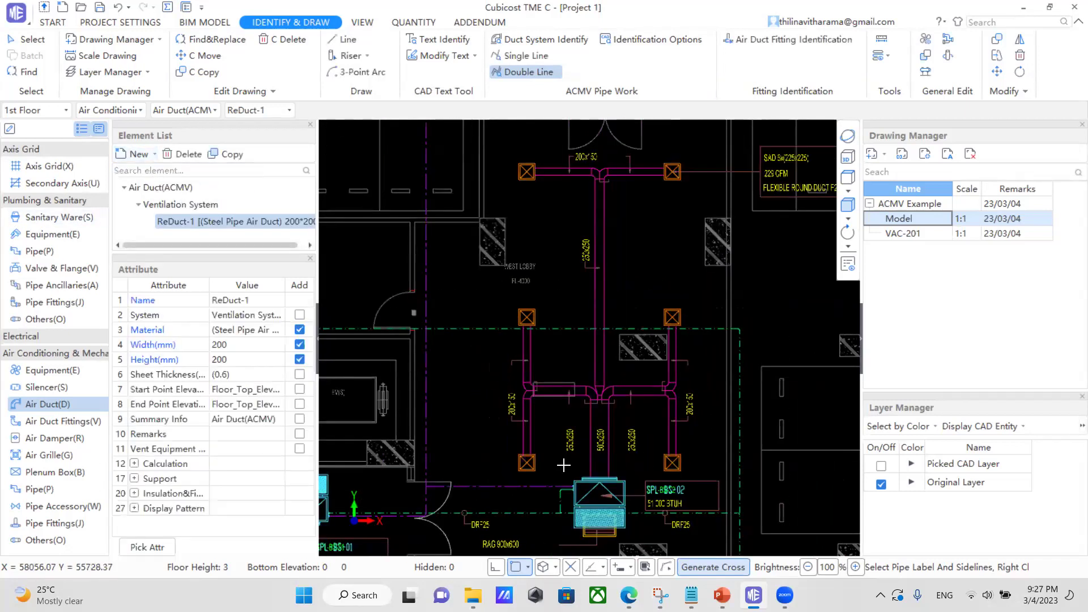
scroll(597, 447, "up", 2)
scroll(597, 447, "up", 1)
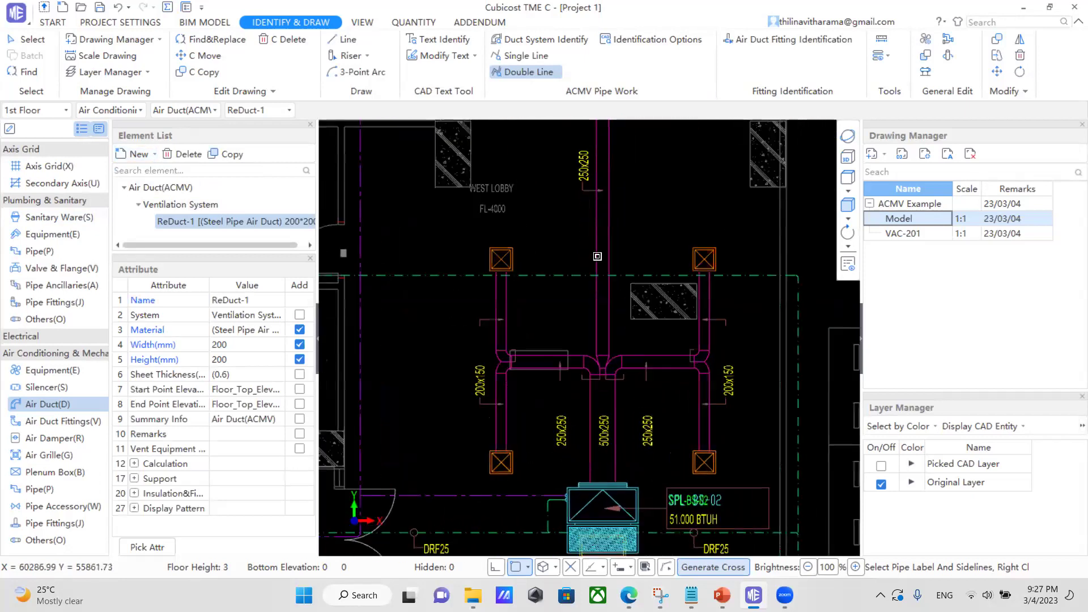
Retry identifying the 500x250 and 250x250 ducts, dismissing line-distance and label mismatch errors.
left_click(589, 435)
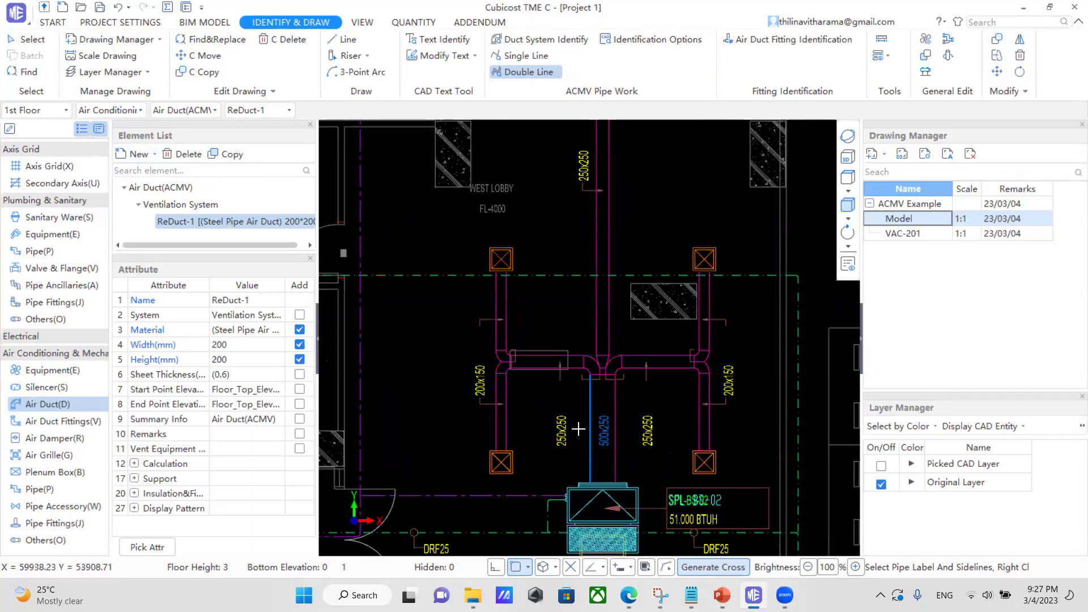
left_click(615, 400)
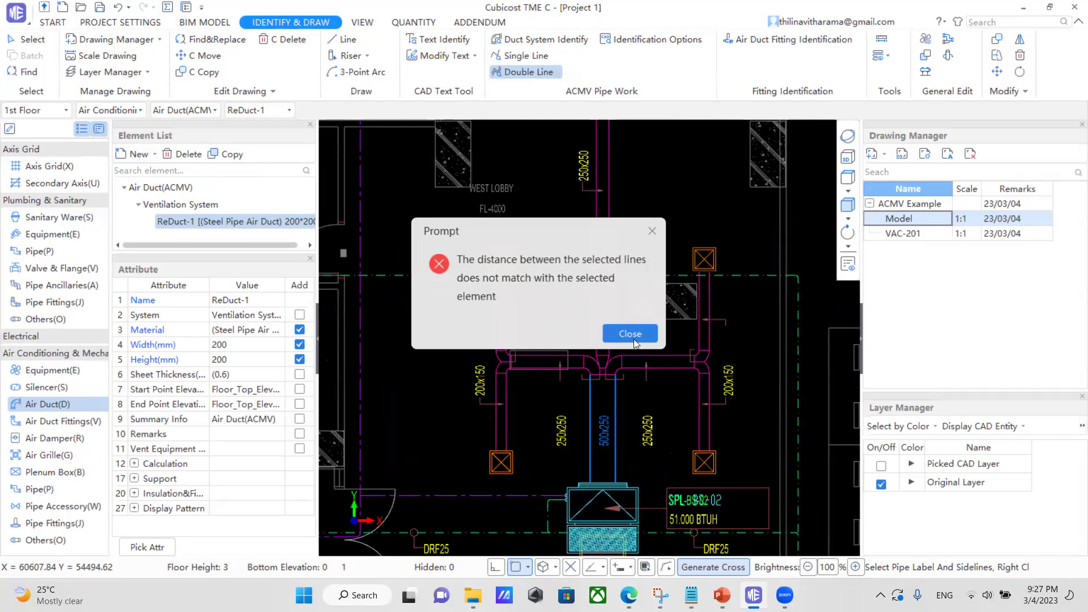
left_click(633, 337)
scroll(605, 464, "up", 3)
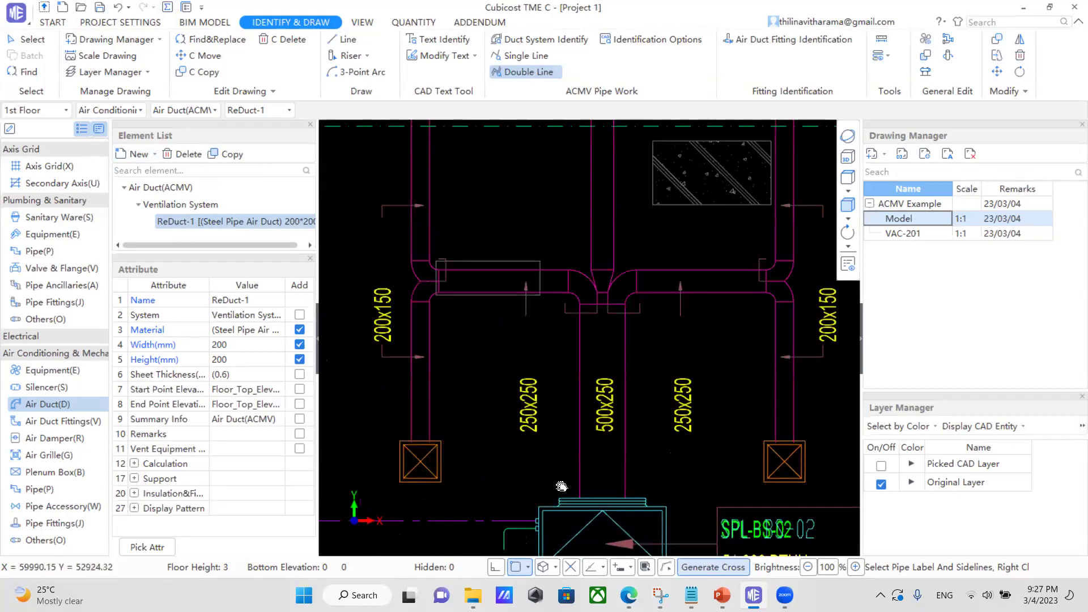
middle_click_drag(561, 486, 619, 443)
left_click(638, 406)
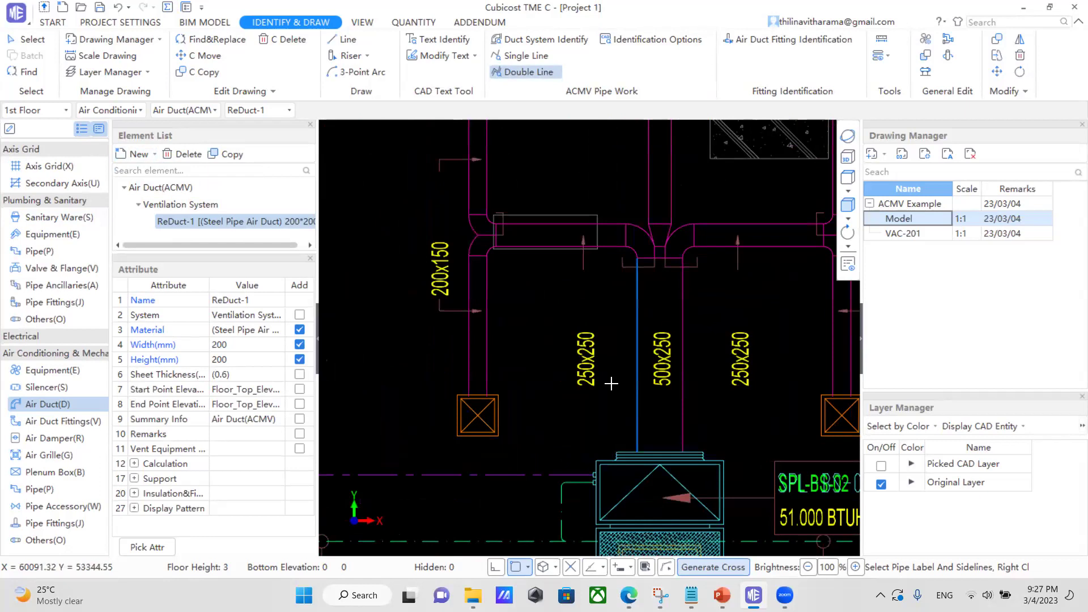
left_click(588, 371)
left_click(684, 405)
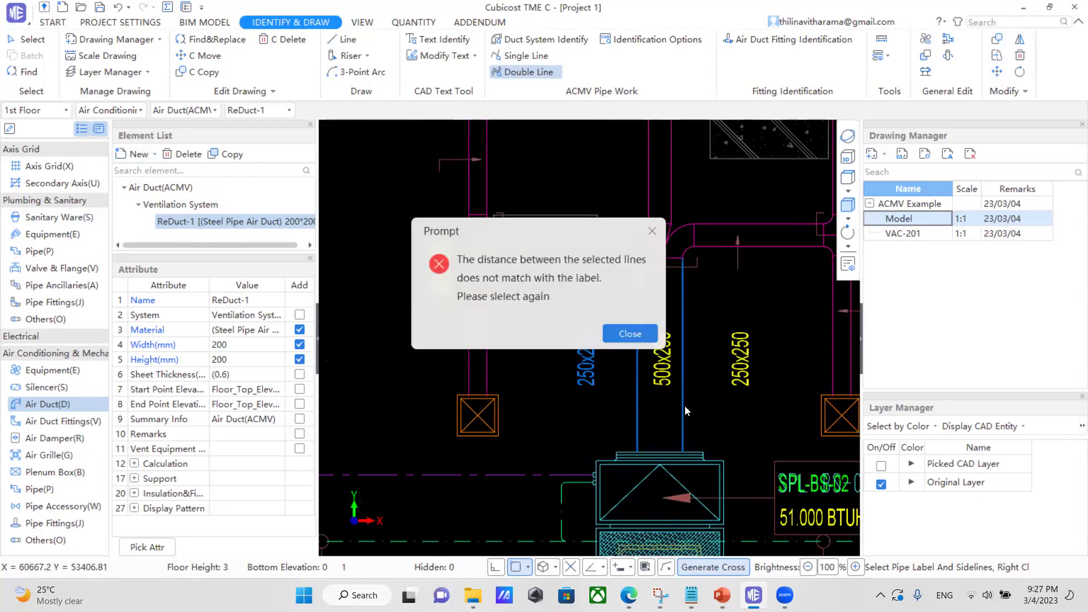
left_click(629, 335)
scroll(549, 430, "down", 4)
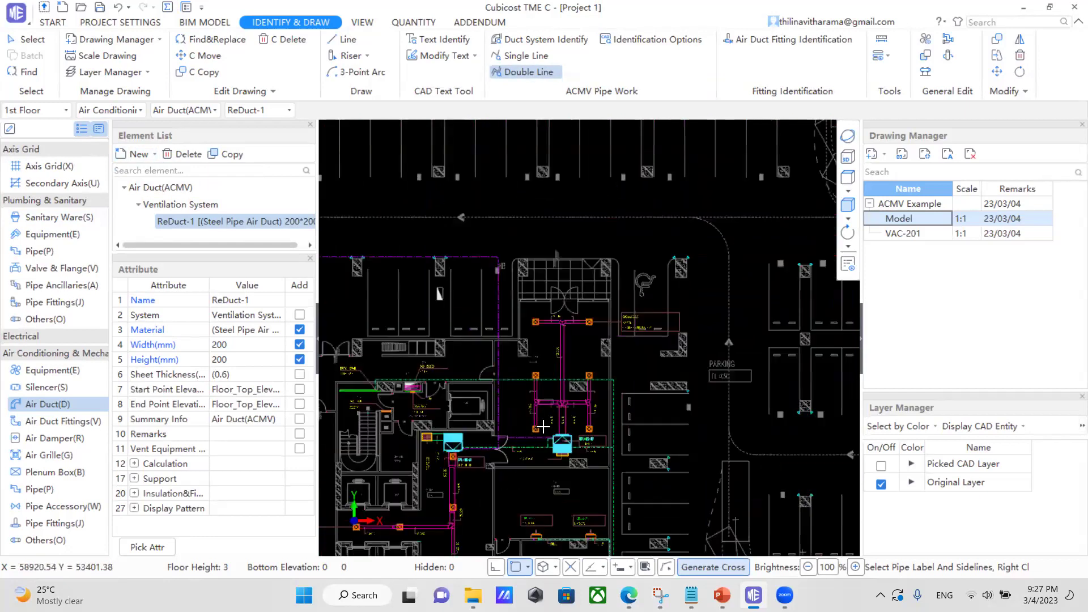
scroll(537, 428, "down", 2)
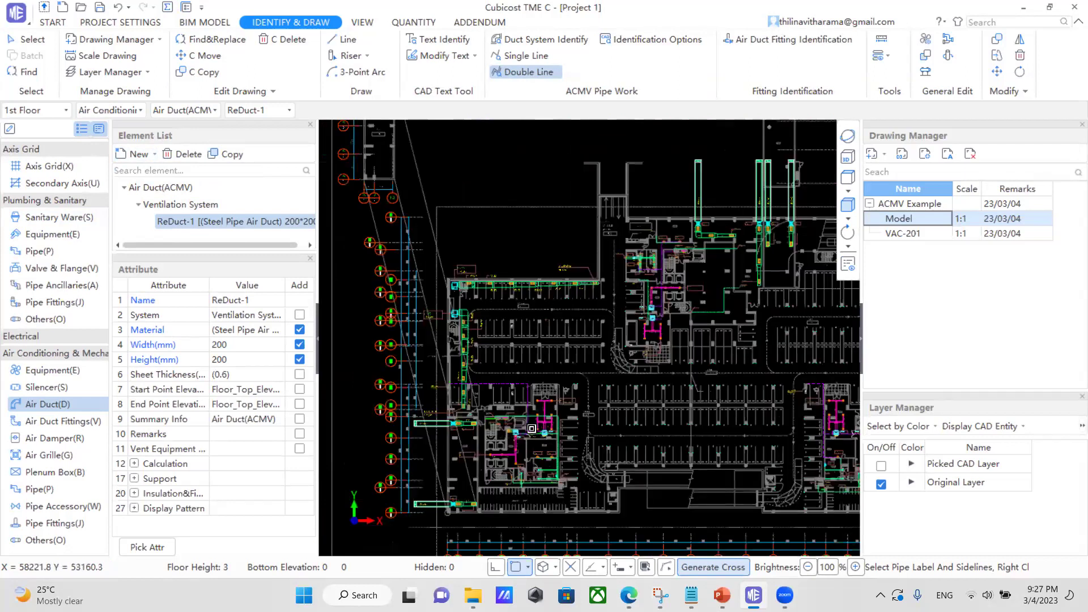
scroll(531, 428, "down", 4)
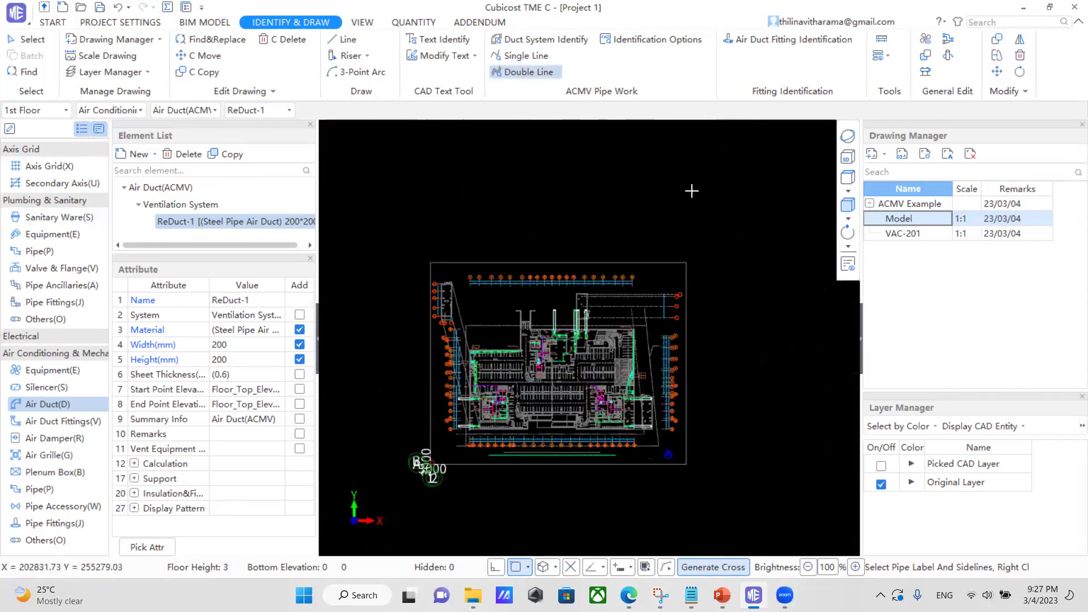
Start Scale Drawing and select the whole CAD drawing as the area to rescale.
left_click(923, 154)
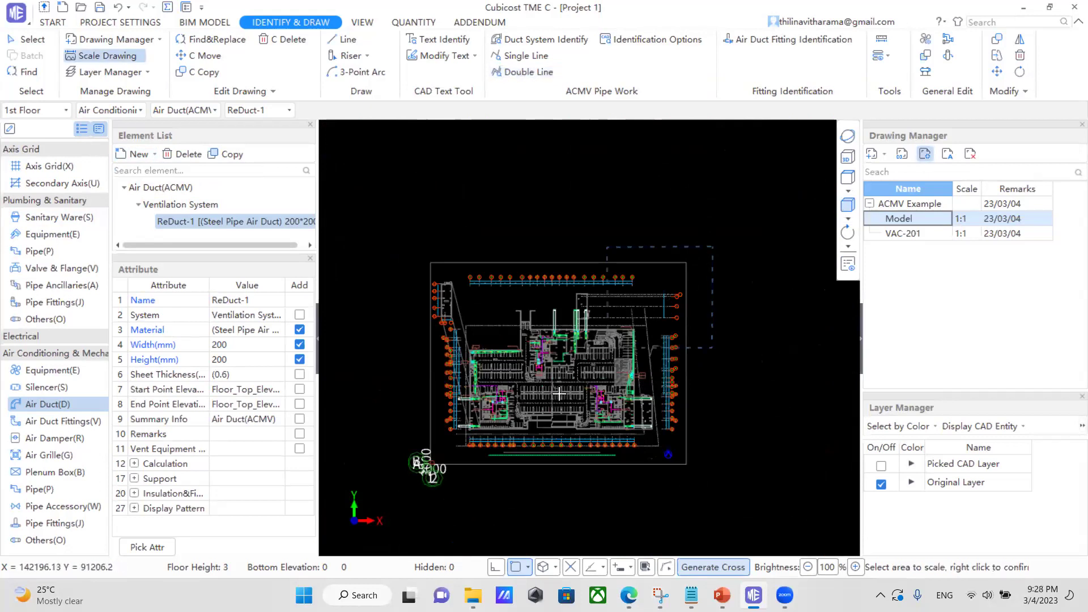
left_click_drag(415, 462, 401, 474)
right_click(711, 296)
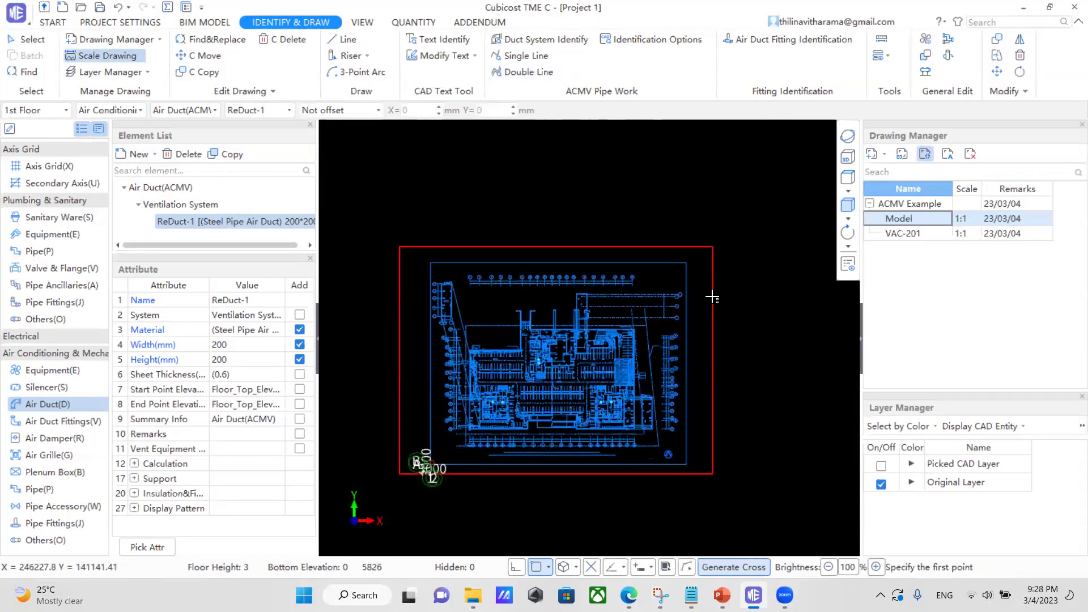
scroll(521, 289, "up", 1)
scroll(520, 288, "up", 2)
scroll(509, 274, "up", 6)
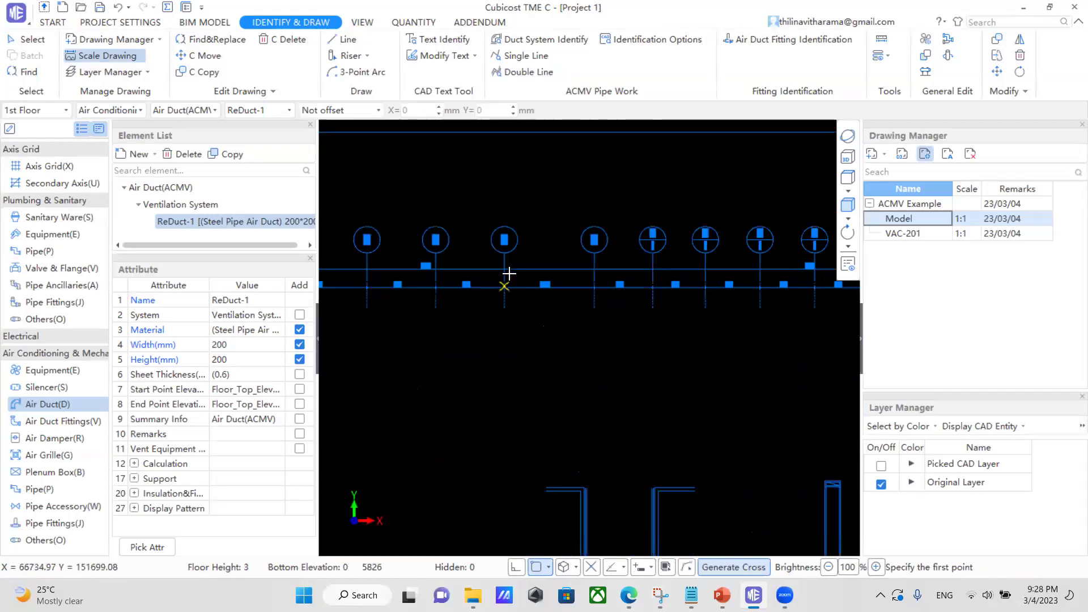
scroll(634, 341, "down", 5)
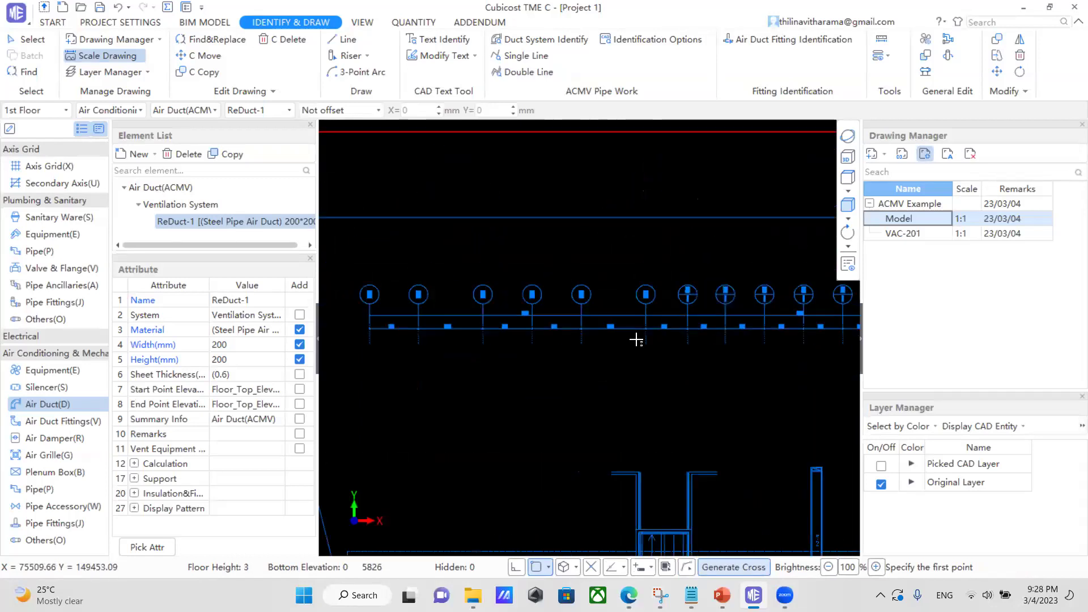
scroll(463, 387, "up", 8)
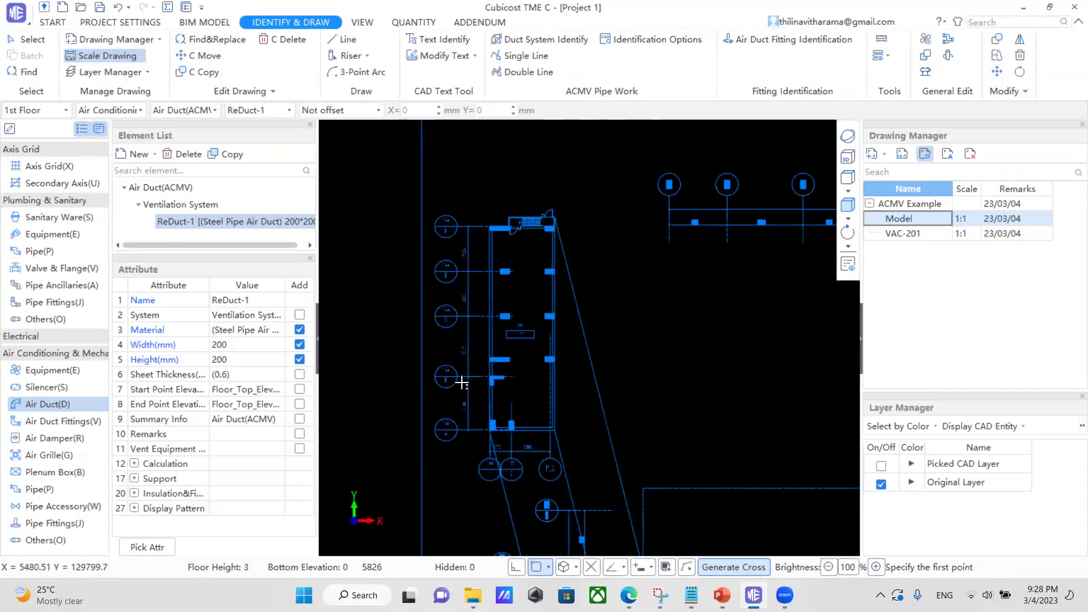
scroll(525, 384, "up", 4)
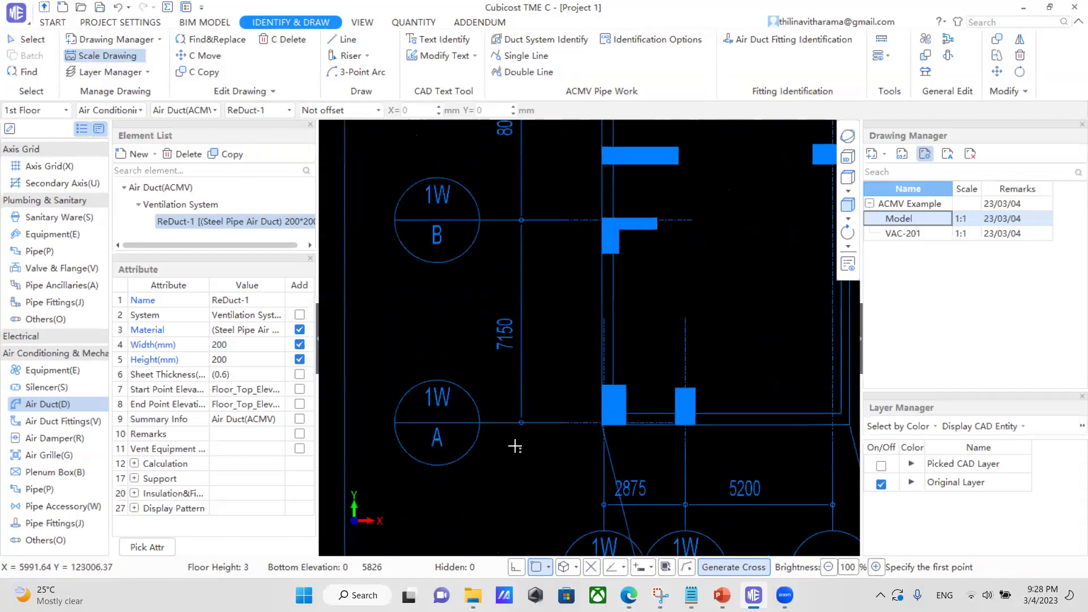
scroll(522, 417, "up", 1)
Measure between the grid A and B intersections and apply 7150 mm as the length.
left_click(520, 414)
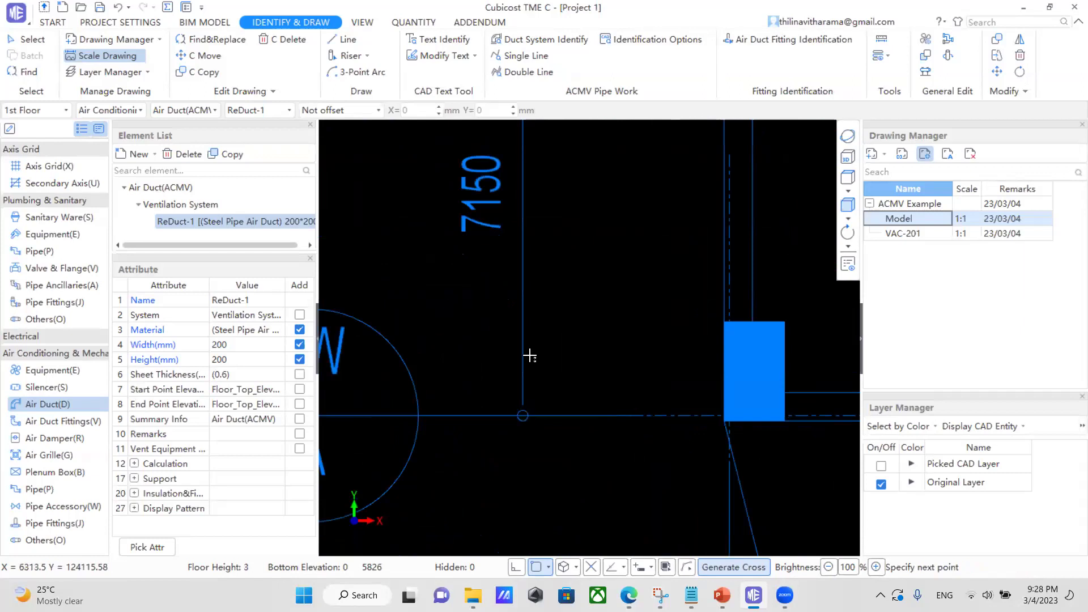
scroll(519, 537, "down", 2)
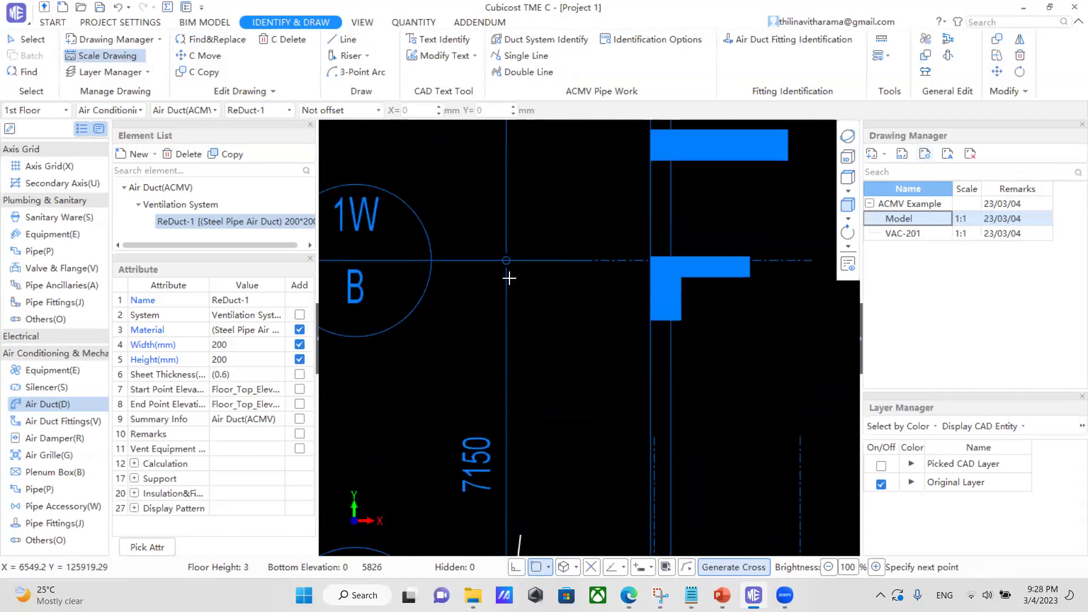
left_click(541, 288)
left_click_drag(541, 242, 592, 280)
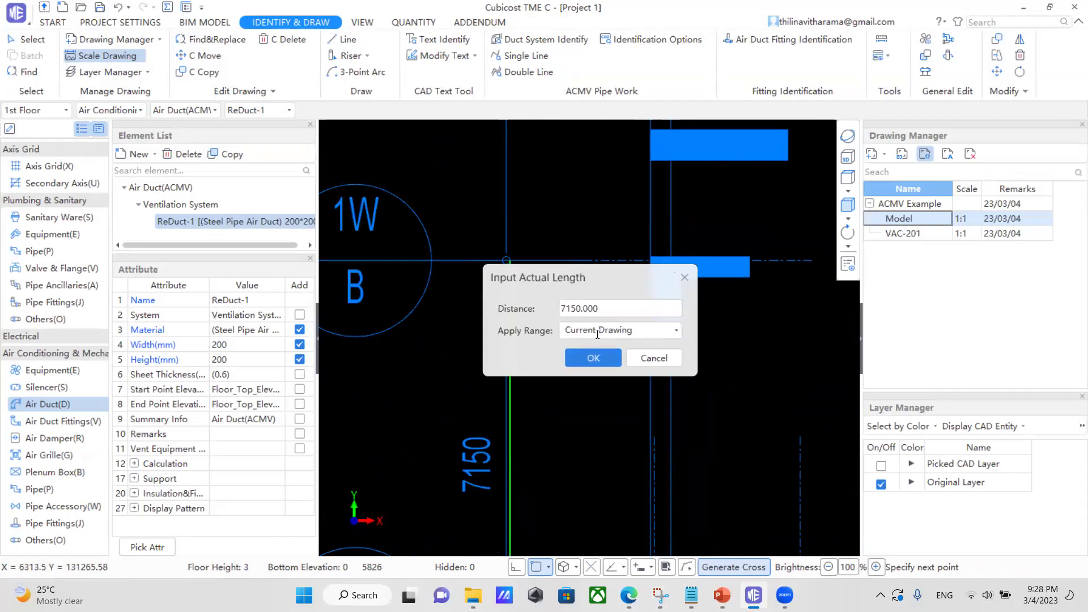
left_click(600, 358)
Identify the 200x150 duct from its sideline and size label.
scroll(485, 366, "down", 5)
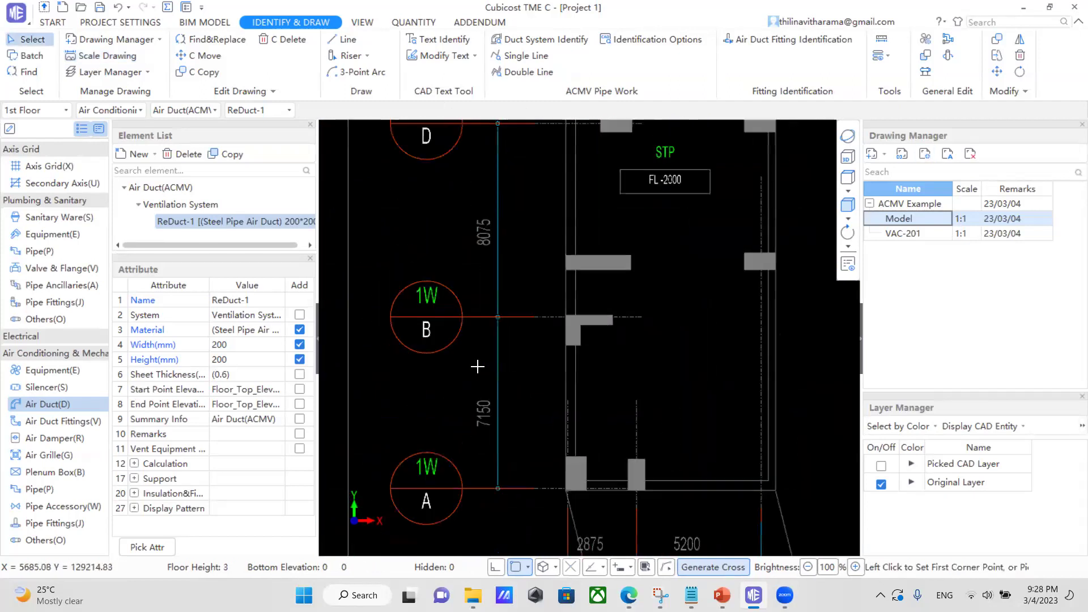
scroll(478, 367, "down", 8)
scroll(645, 474, "up", 6)
scroll(641, 424, "up", 6)
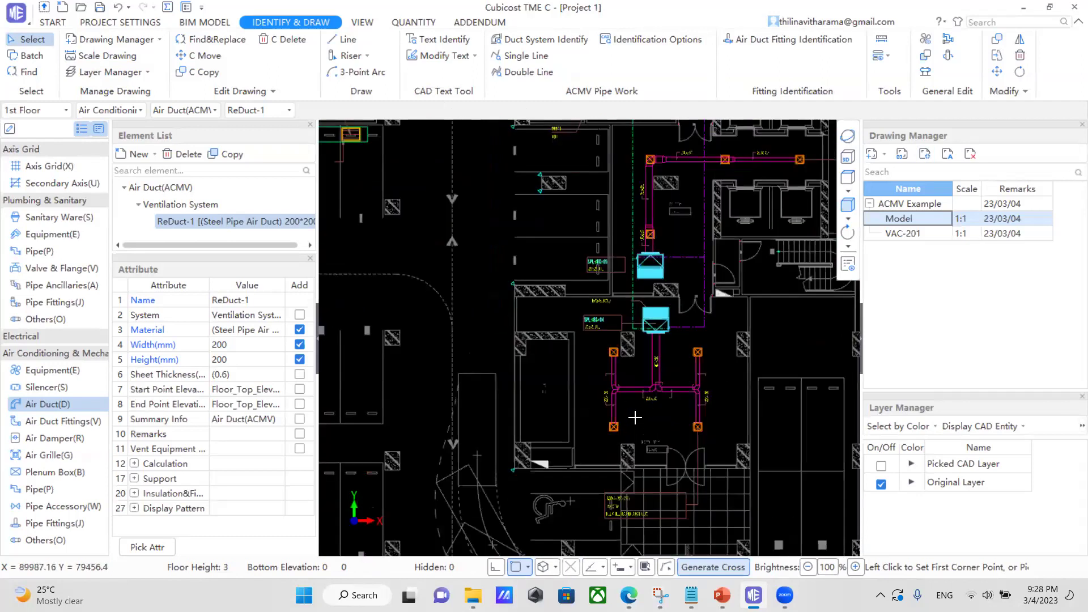
scroll(612, 409, "up", 2)
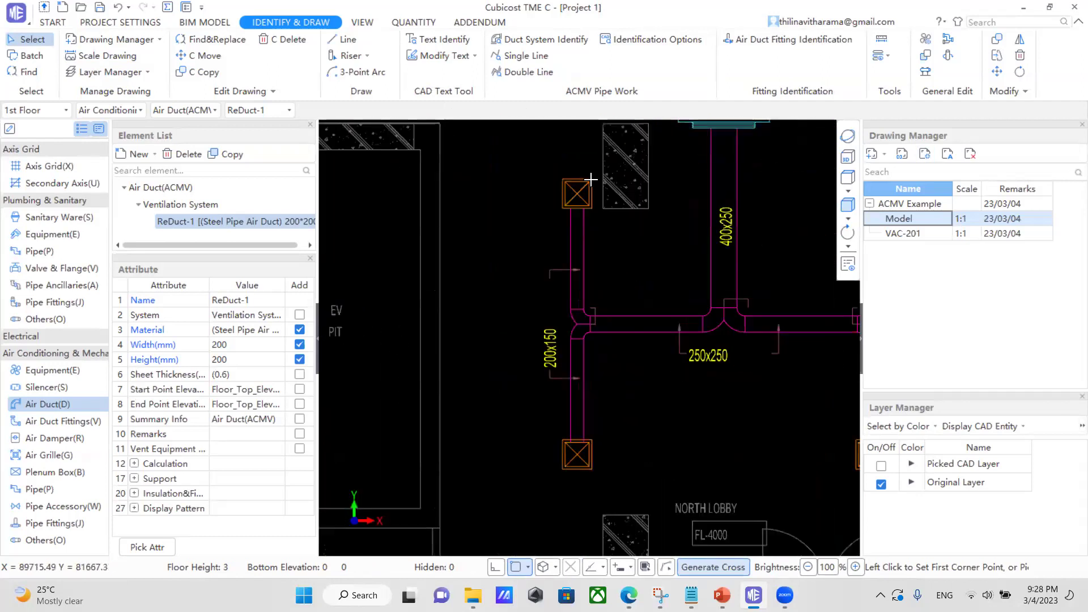
scroll(574, 397, "up", 1)
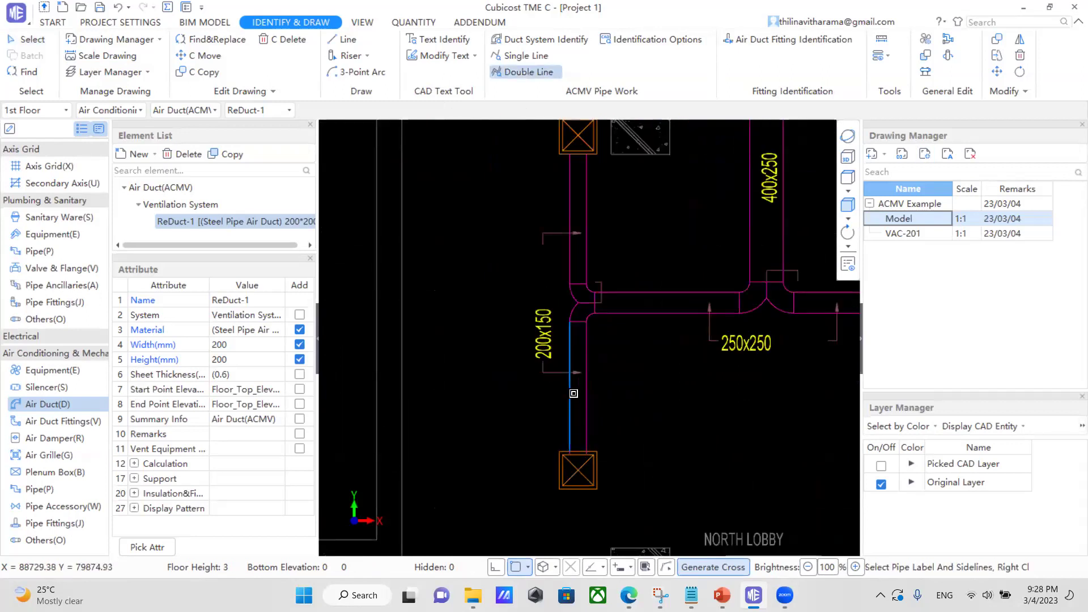
left_click(548, 336)
right_click(555, 395)
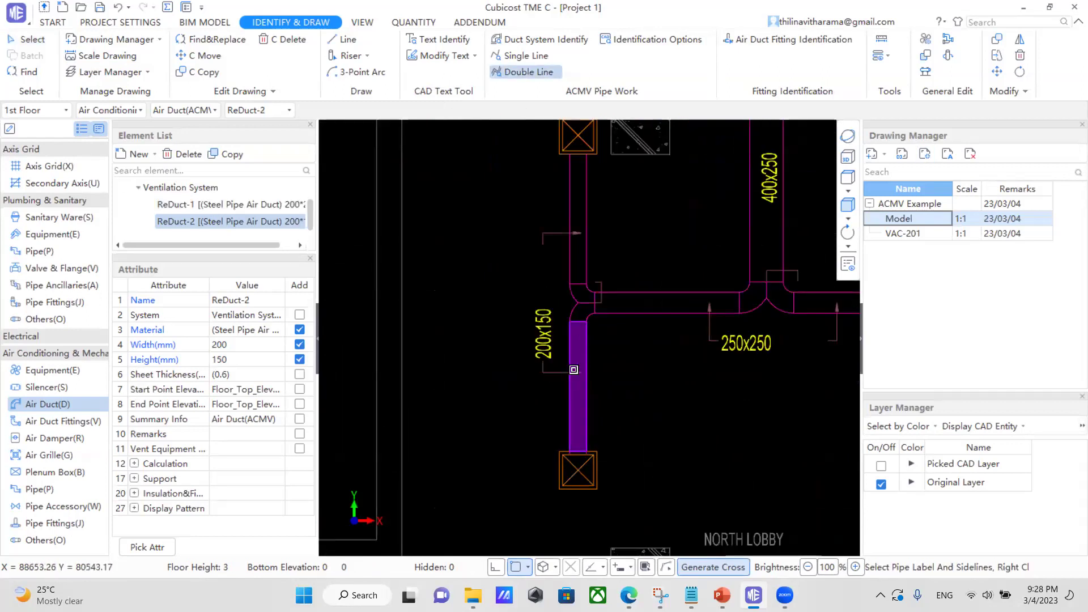
Convert the vertical 400x250 riser into a duct from its two sidelines and label.
scroll(491, 331, "down", 1)
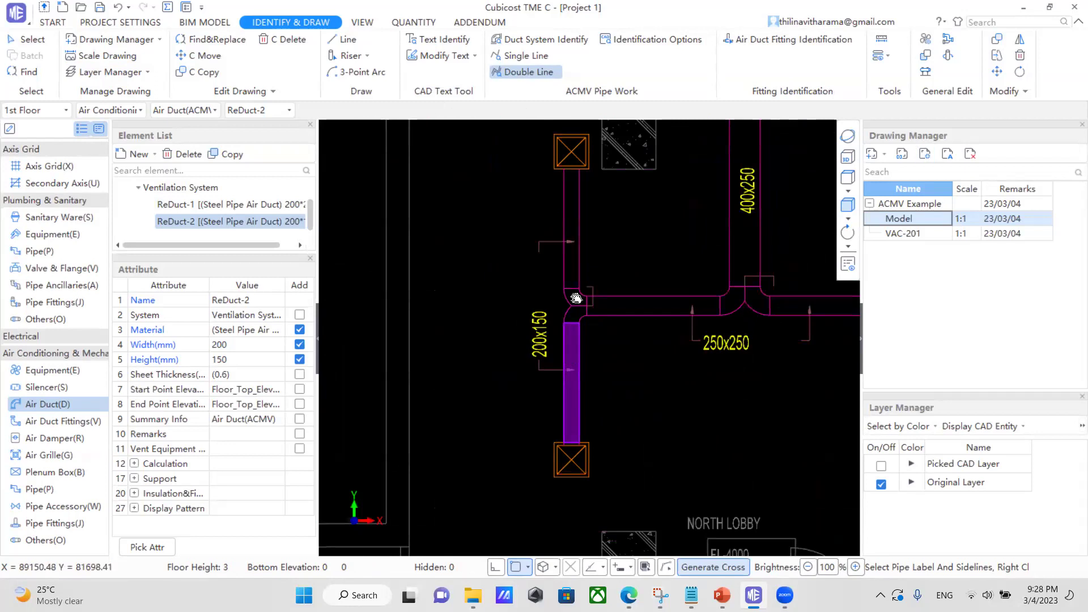
middle_click_drag(575, 297, 544, 398)
scroll(612, 367, "down", 1)
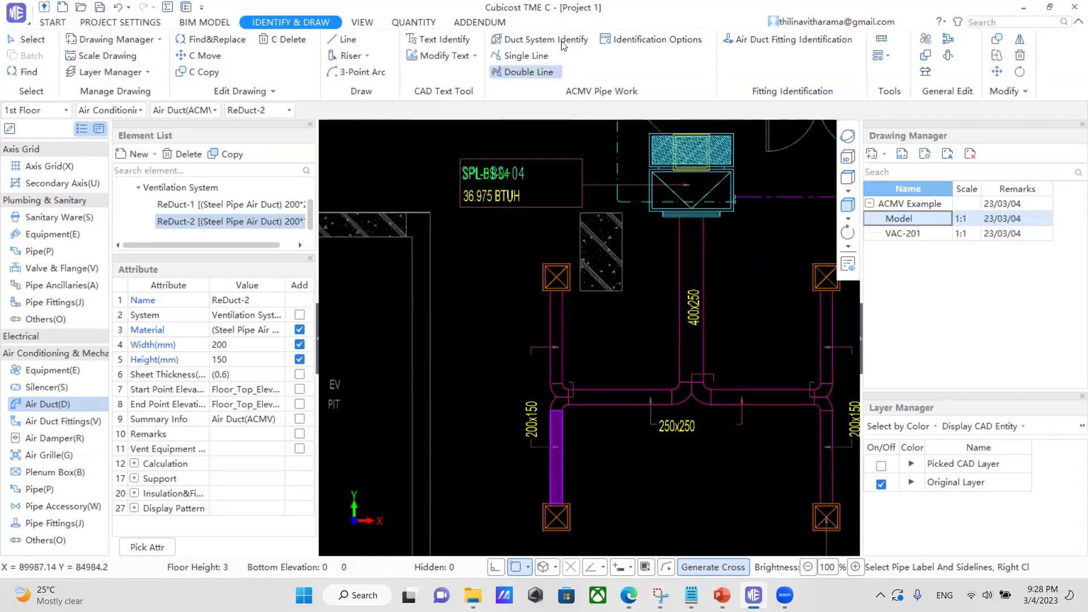
left_click(680, 264)
left_click(693, 305)
left_click(703, 261)
right_click(703, 261)
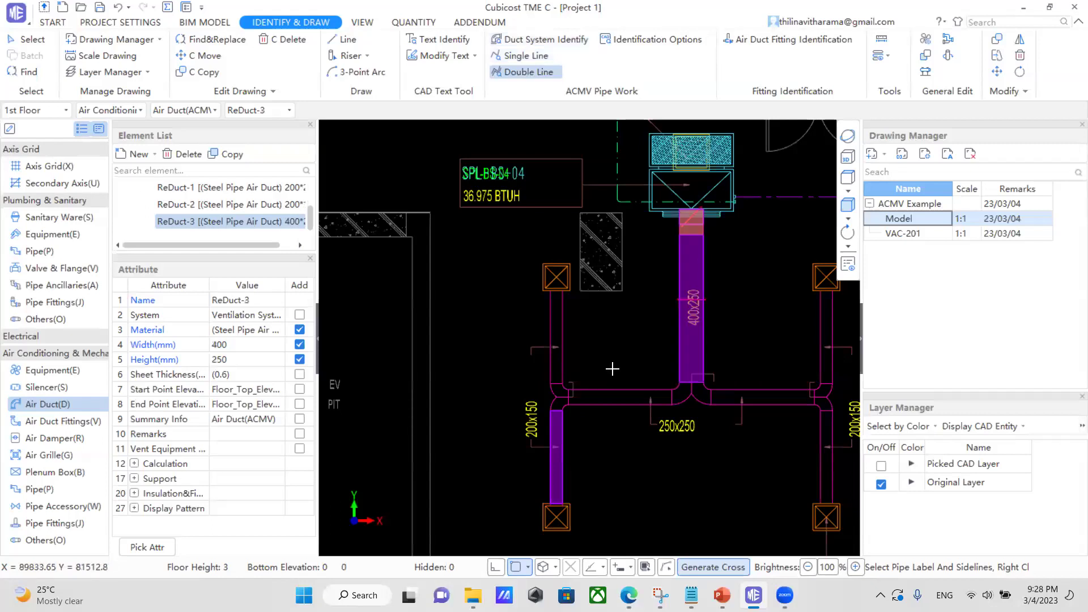
Create the 250x250 horizontal duct from its upper and lower sidelines and label.
scroll(612, 369, "down", 1)
scroll(580, 396, "up", 1)
left_click(625, 385)
left_click(692, 424)
left_click(624, 400)
right_click(624, 400)
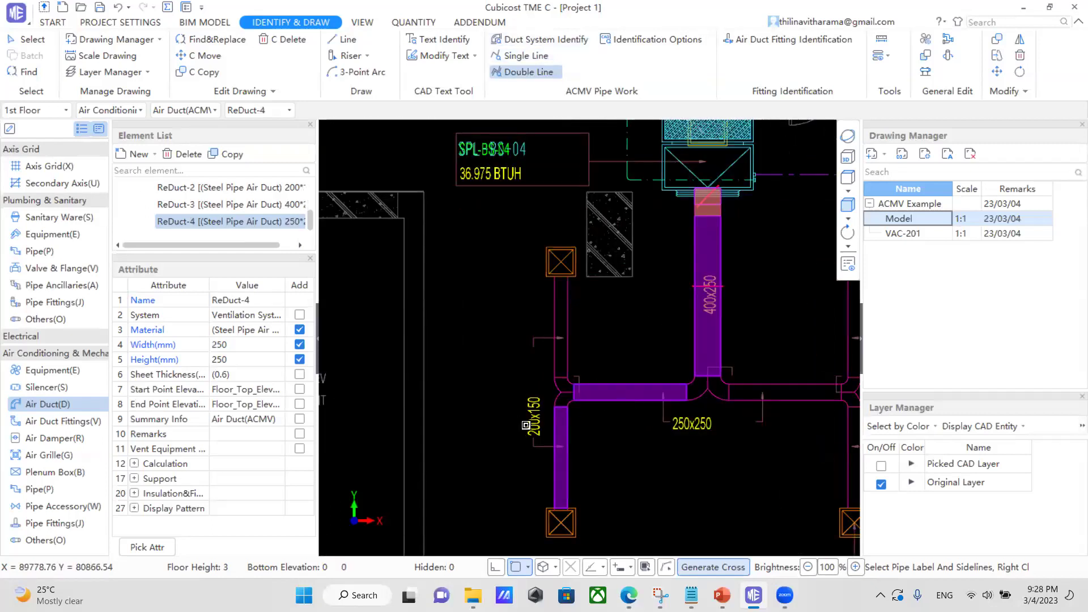
Convert the right horizontal run and the upper and lower right 200x150 vertical runs into ducts.
scroll(741, 394, "down", 1)
left_click(740, 395)
right_click(725, 409)
scroll(685, 441, "down", 1)
left_click(751, 348)
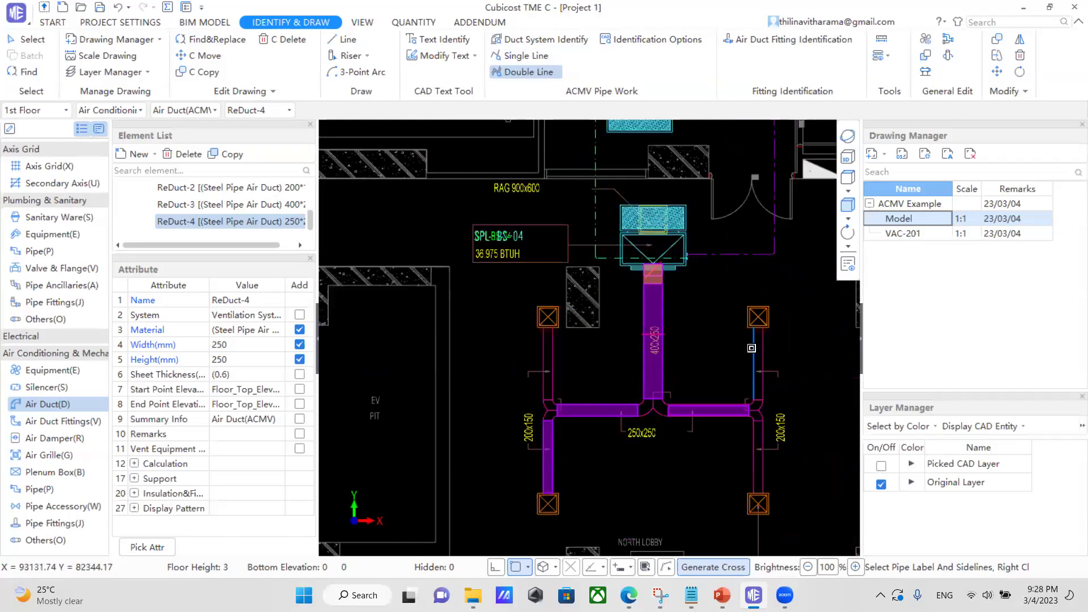
left_click(779, 424)
right_click(767, 436)
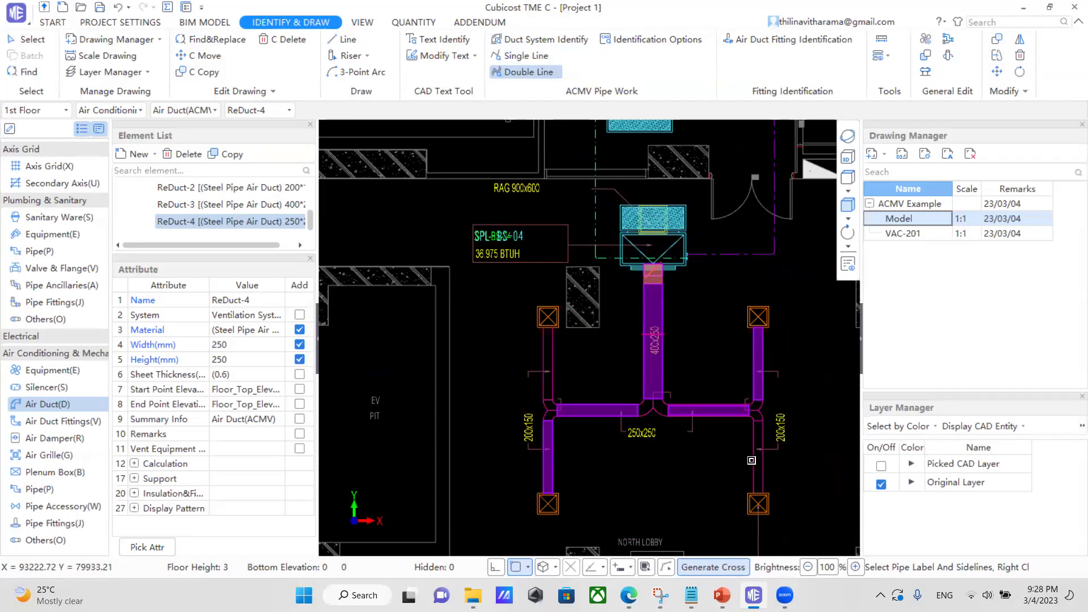
left_click(781, 428)
right_click(767, 477)
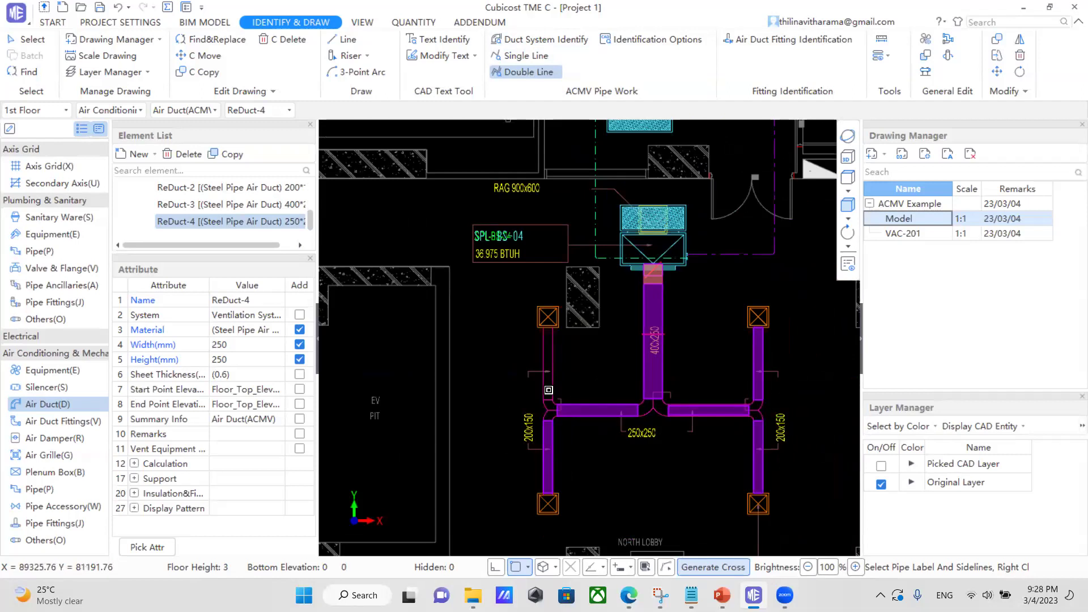
left_click(542, 348)
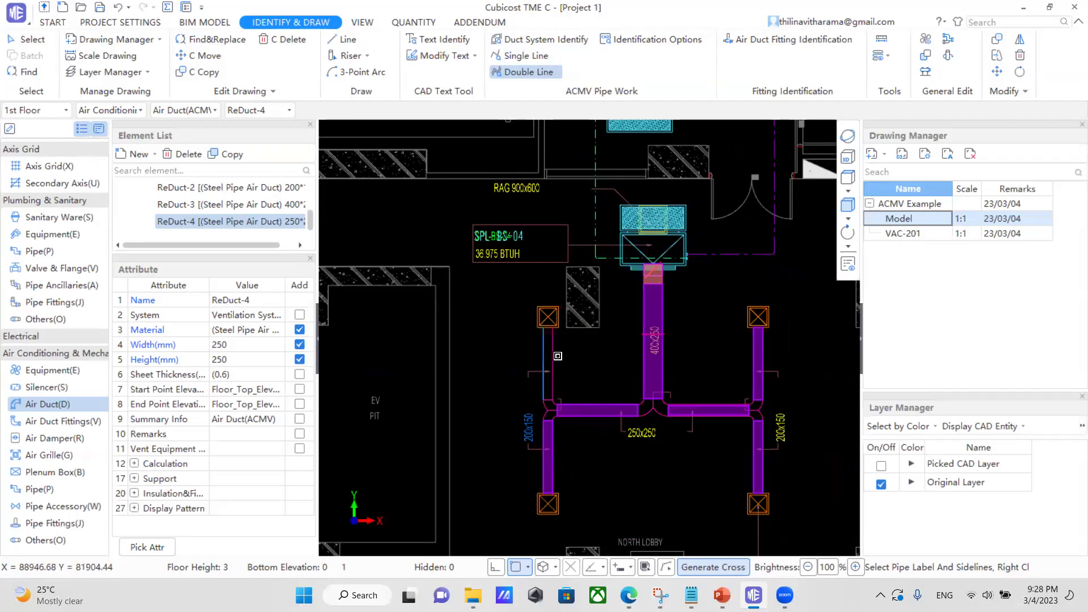
Start Air Duct Fitting Identification and window-select all the H-shaped ducts.
scroll(514, 417, "down", 1)
scroll(606, 354, "down", 1)
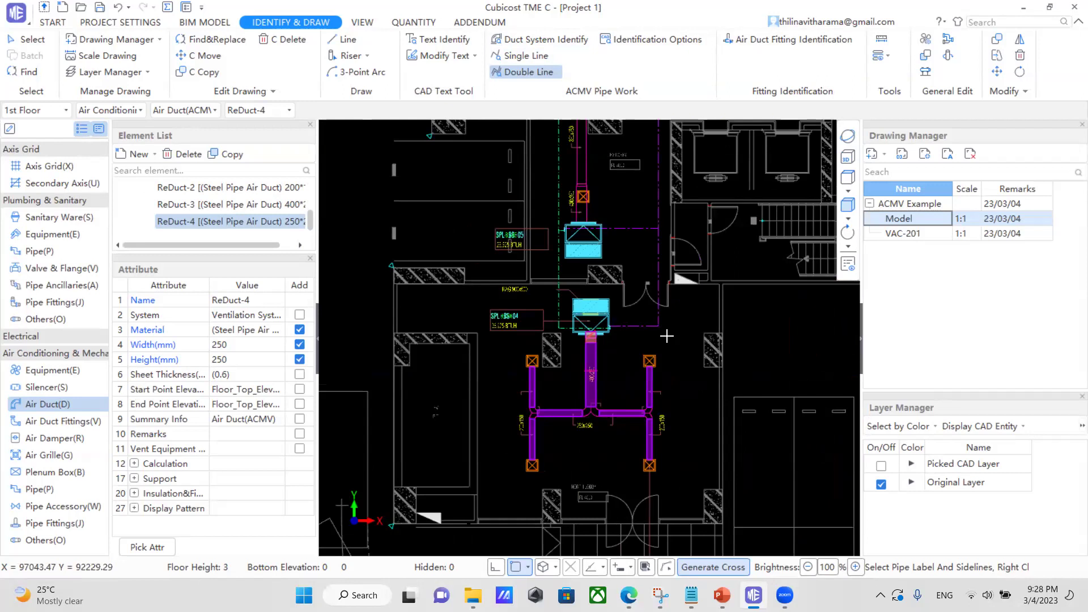
left_click(788, 39)
left_click_drag(498, 299, 700, 470)
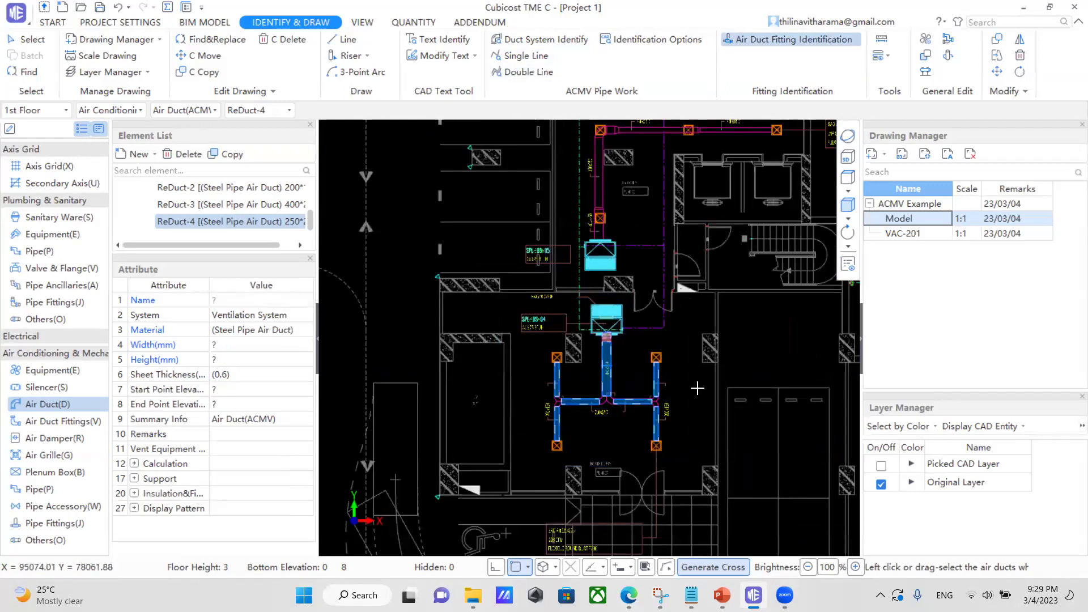
Generate the fittings, inspect the riser and branches in 3D, then return to plan view.
right_click(611, 368)
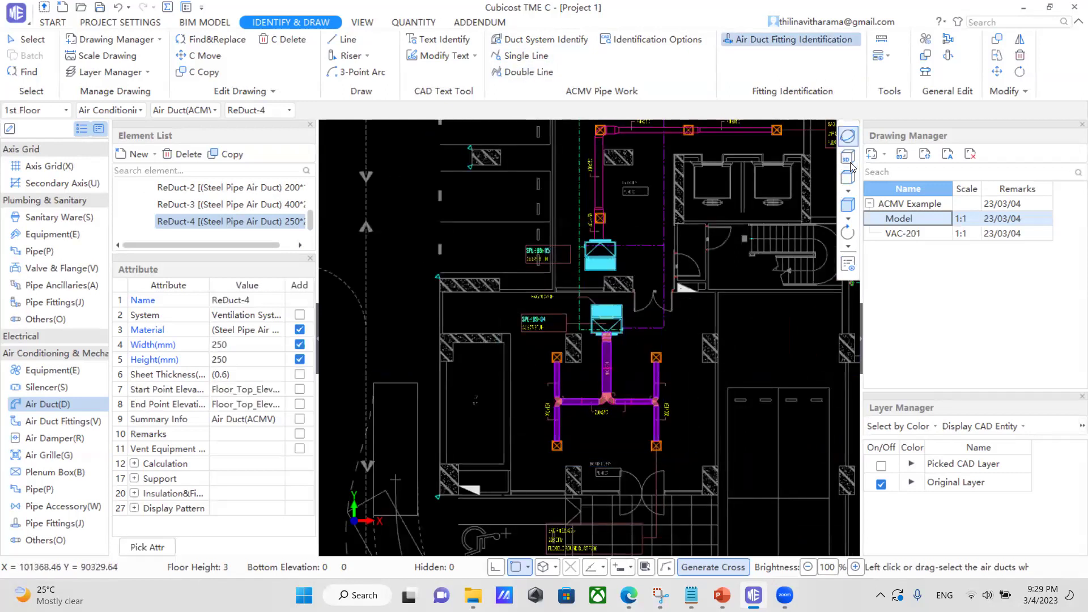
left_click(847, 158)
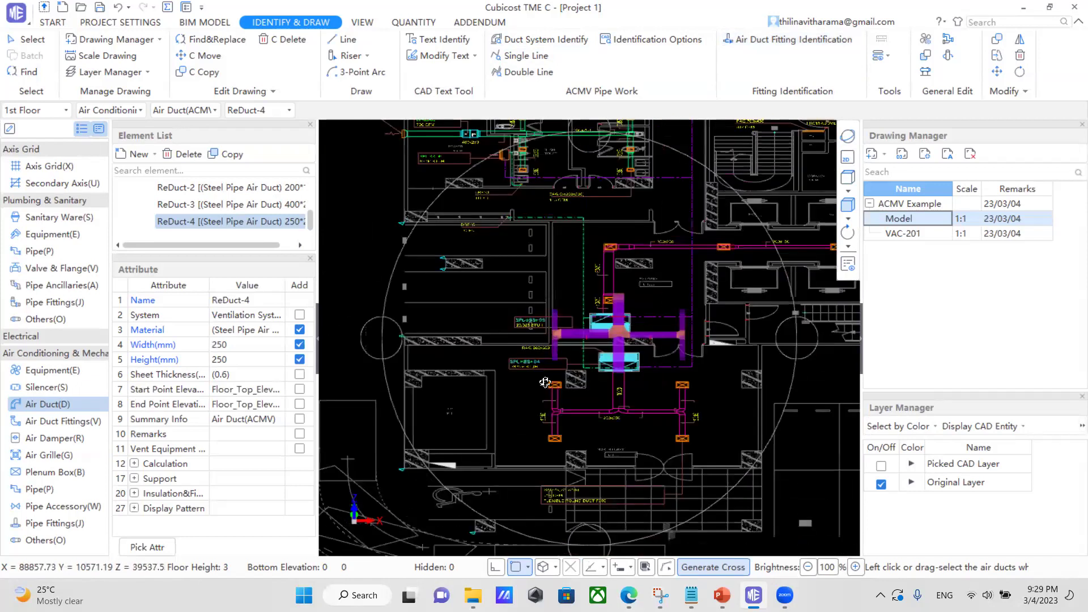
scroll(544, 382, "up", 2)
left_click_drag(536, 376, 557, 465)
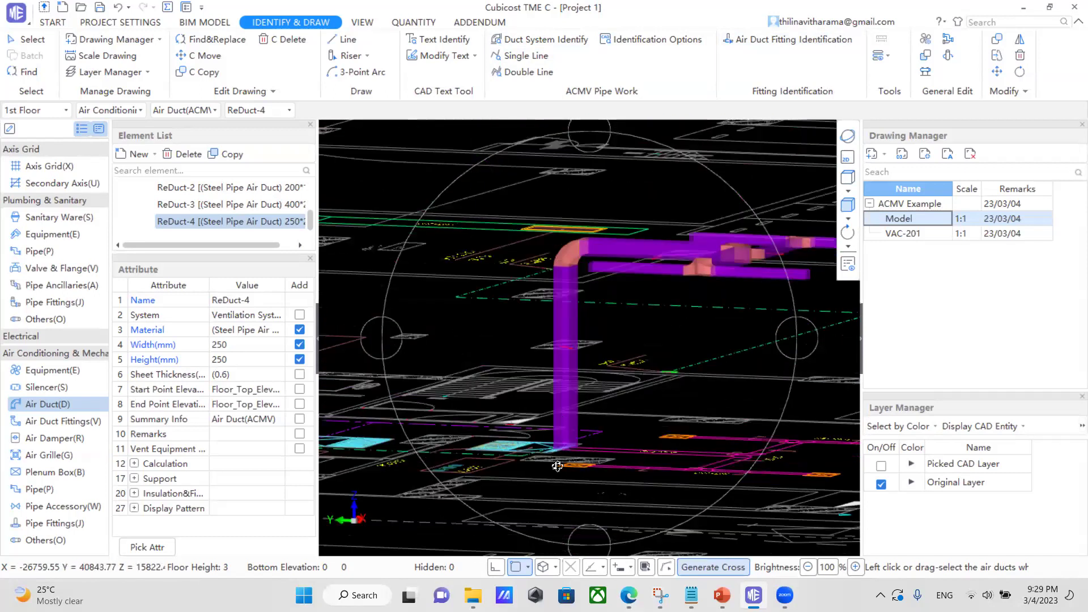
left_click_drag(596, 412, 608, 181)
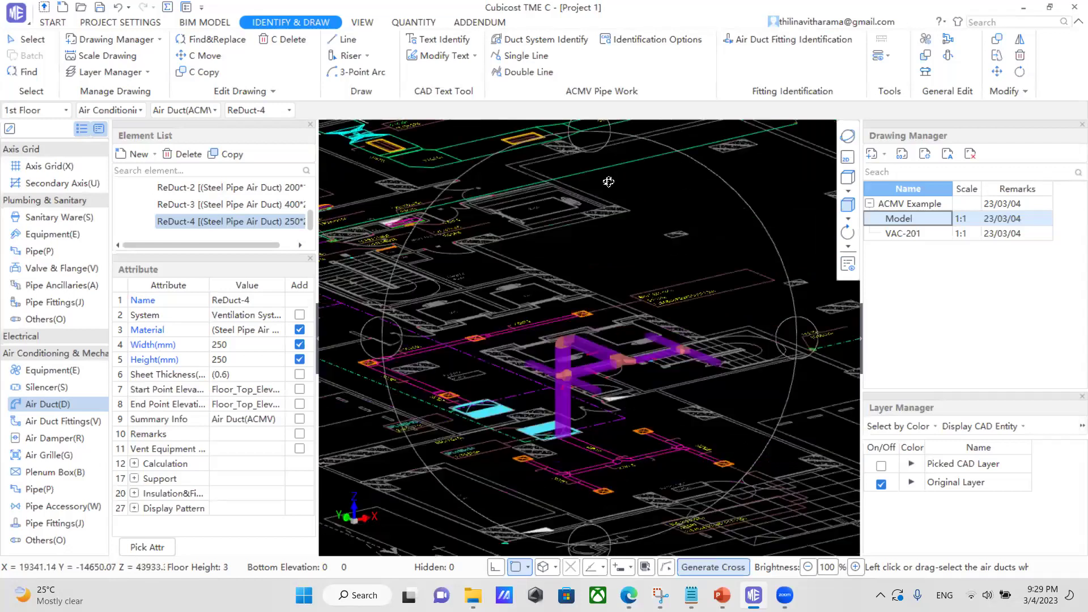
scroll(539, 450, "down", 1)
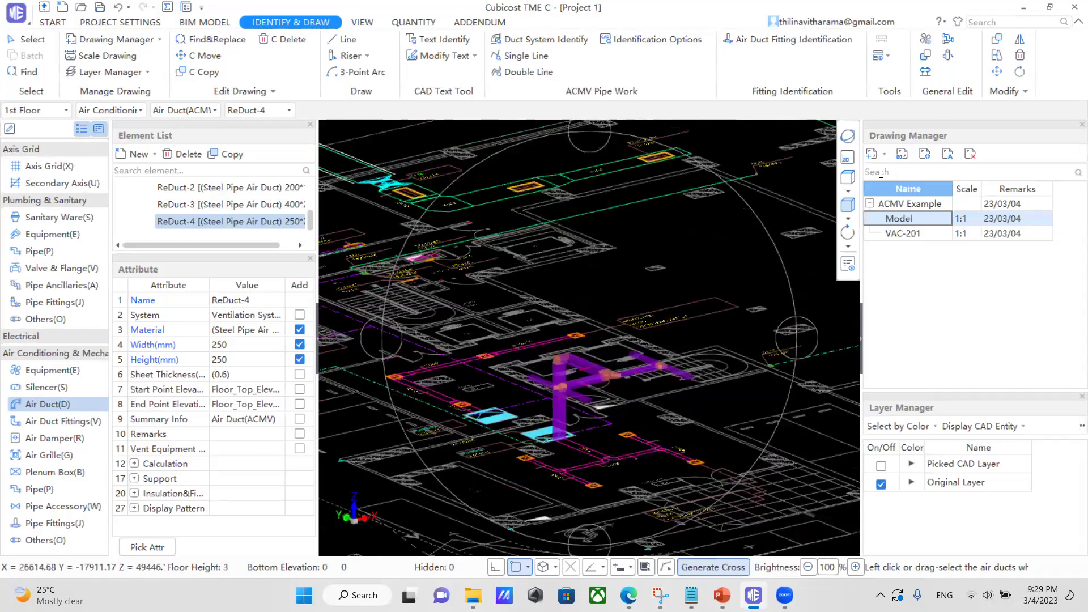
left_click(847, 158)
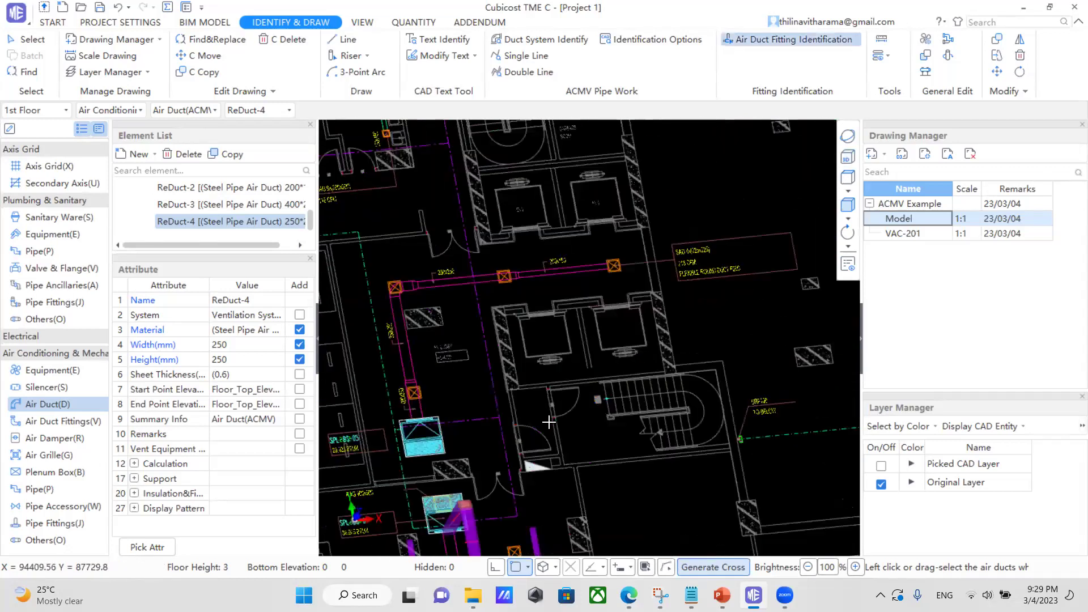
Pan the plan to bring the next unconverted duct network into view.
scroll(549, 422, "down", 3)
scroll(616, 414, "down", 4)
middle_click_drag(565, 506, 646, 378)
scroll(471, 473, "up", 3)
scroll(485, 459, "up", 3)
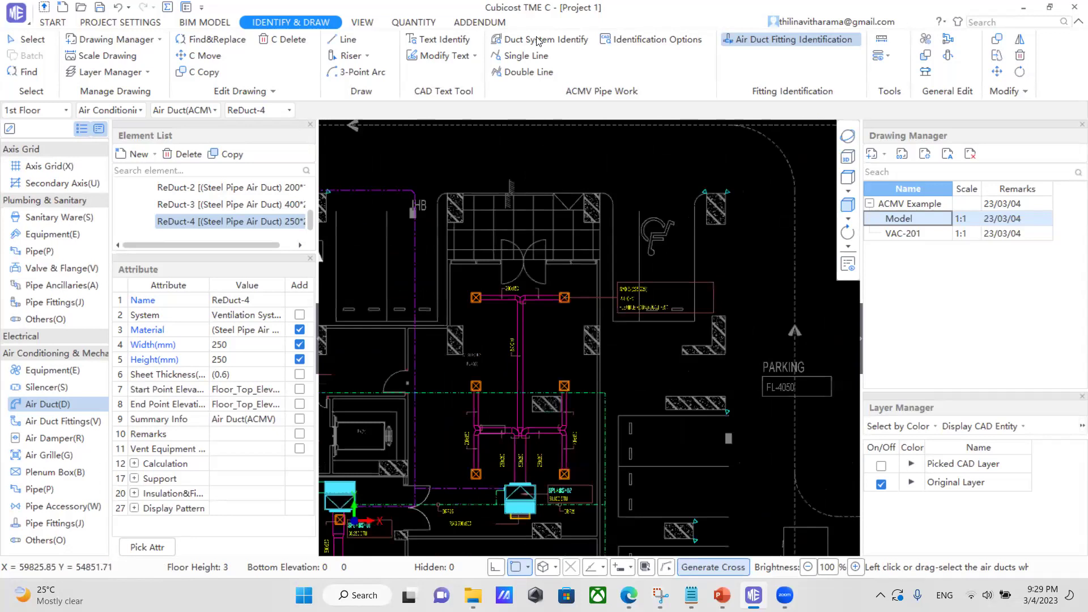
Identify the next network as a duct system from two sidelines and the 200x150 label.
left_click(536, 41)
scroll(484, 419, "up", 3)
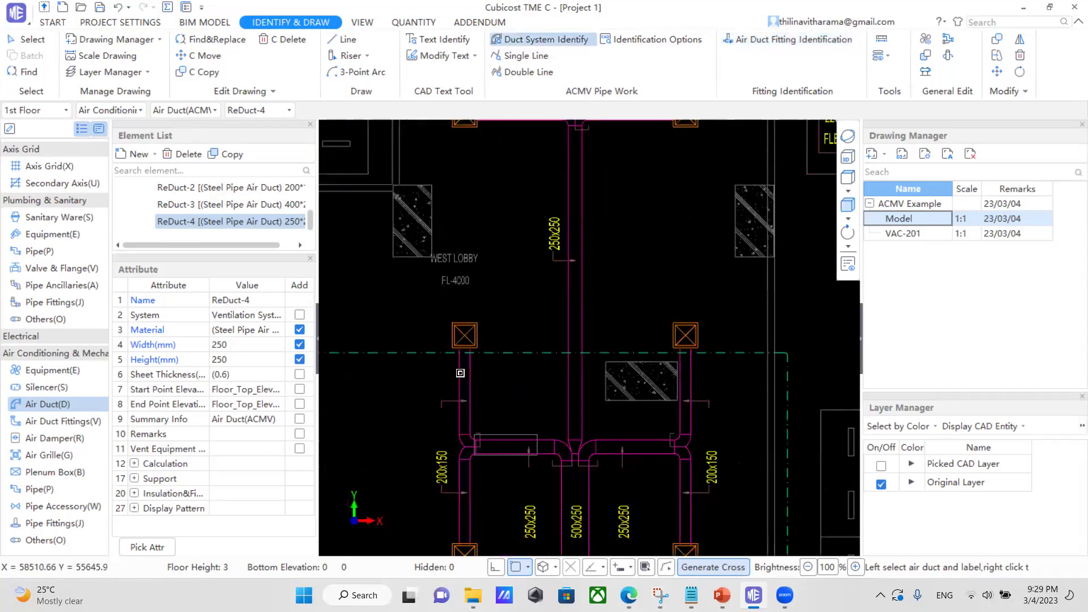
left_click(472, 377)
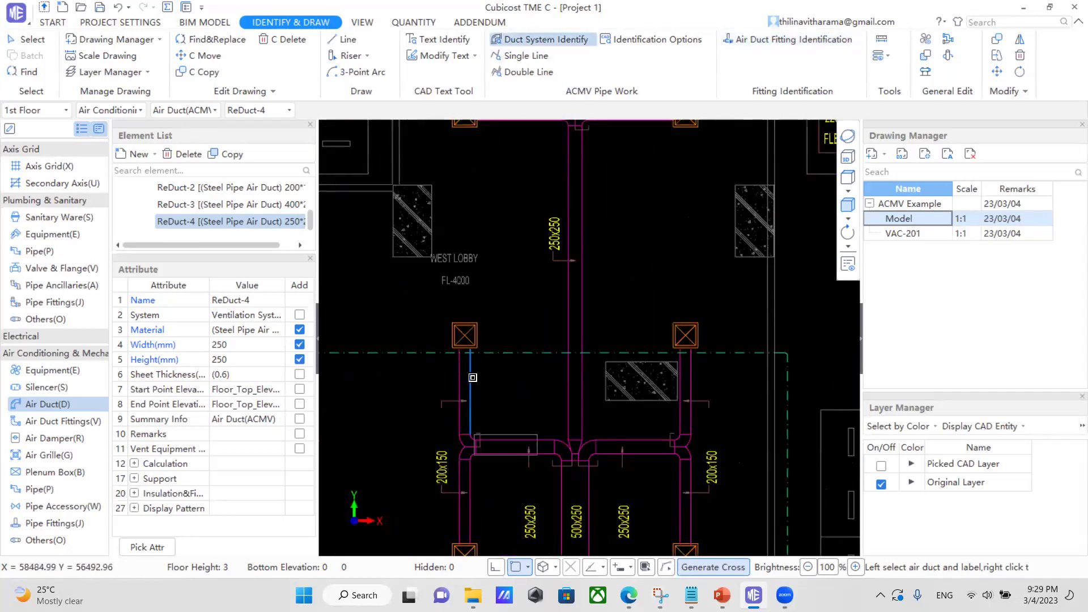
right_click(494, 399)
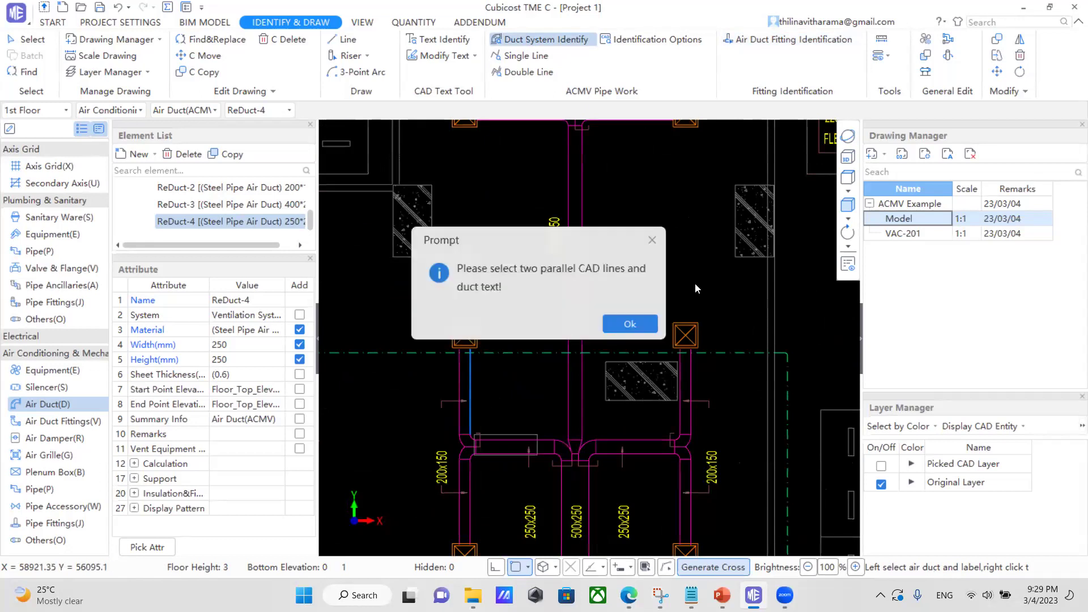
left_click(652, 240)
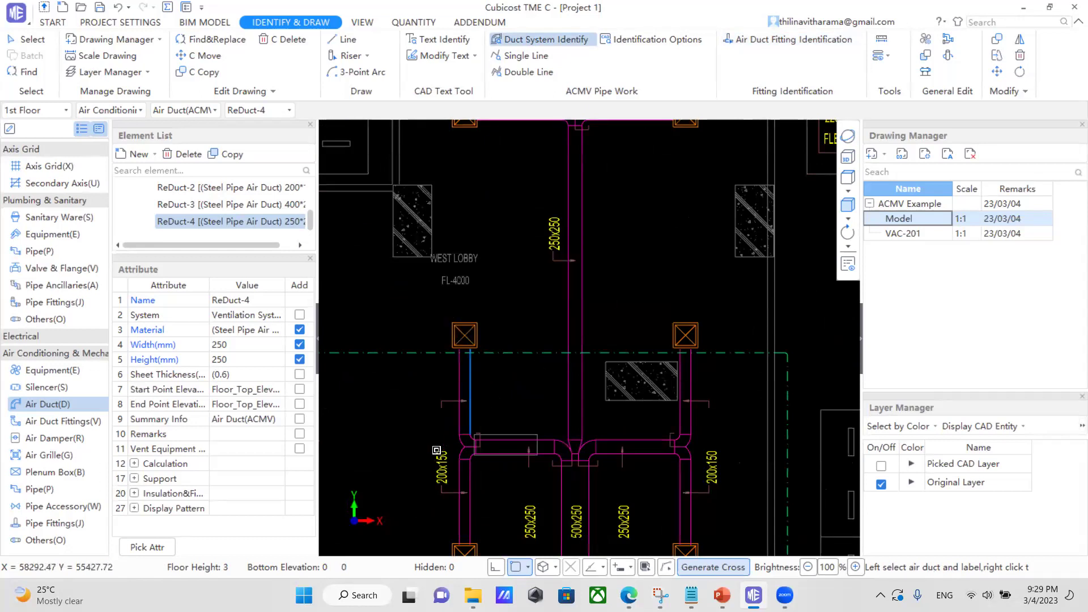
left_click(442, 467)
left_click(460, 391)
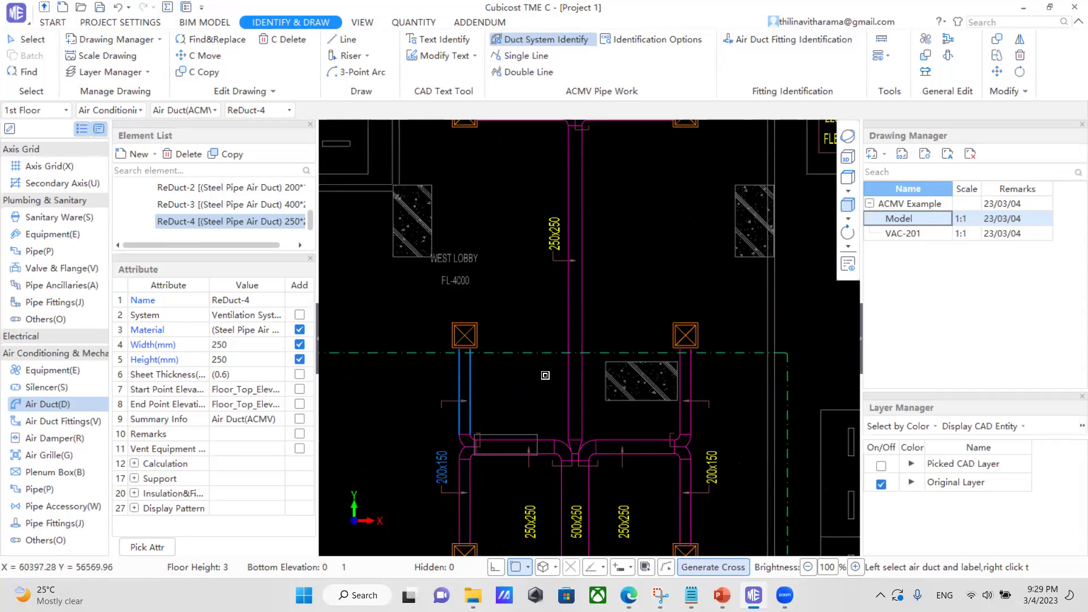
right_click(522, 386)
left_click(533, 409)
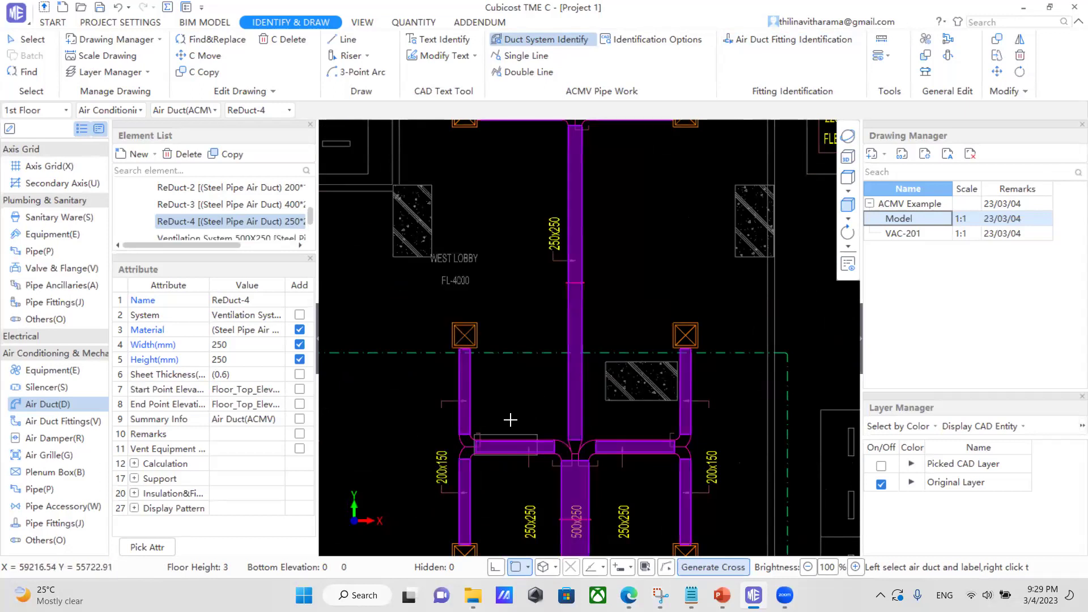
scroll(510, 419, "down", 2)
scroll(510, 420, "down", 1)
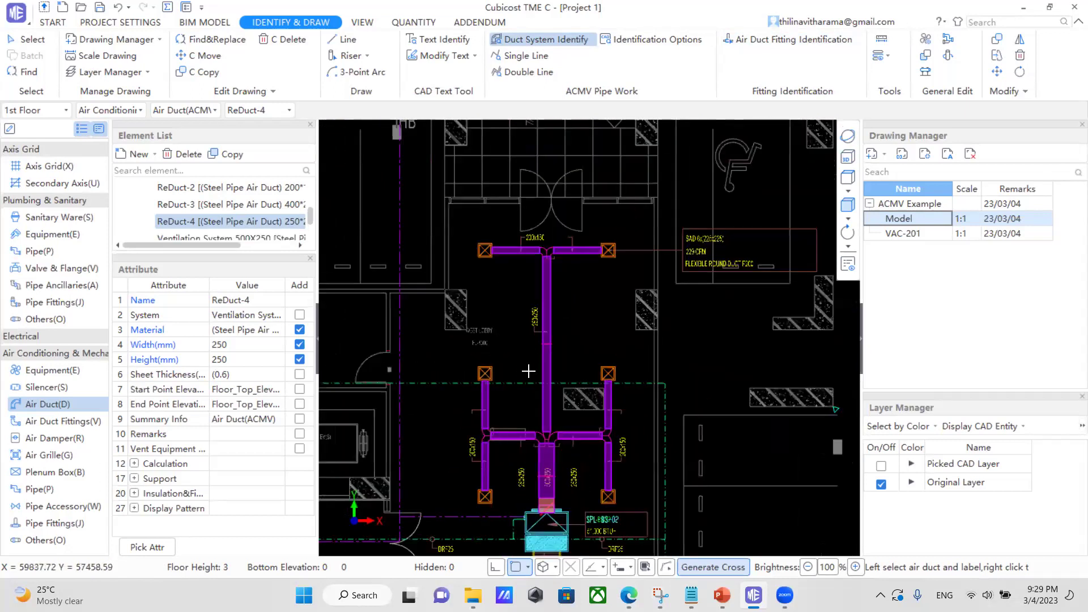
scroll(469, 316, "down", 1)
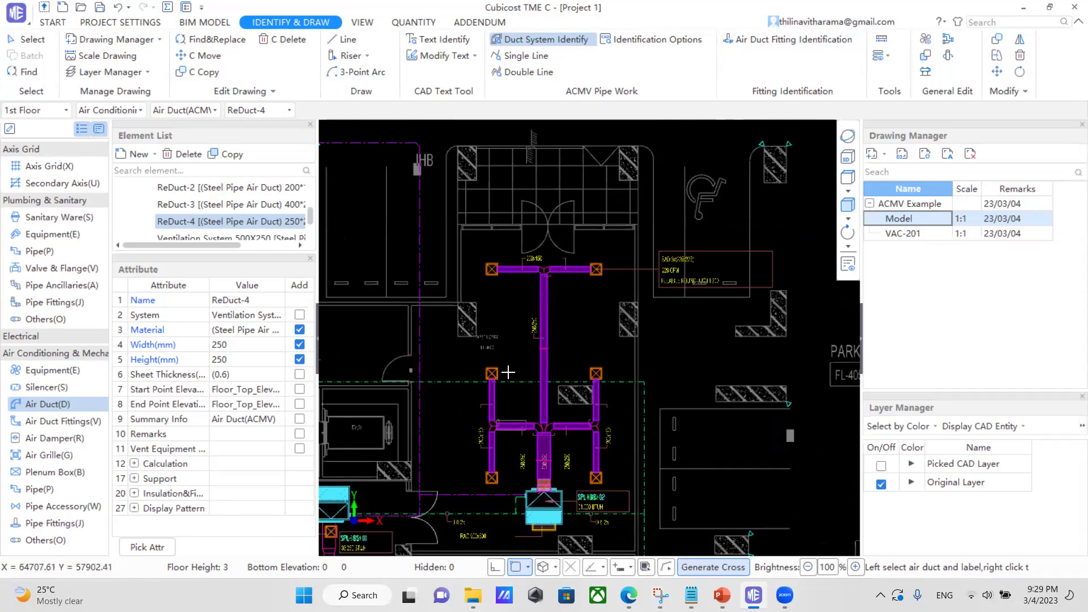
scroll(509, 376, "down", 1)
Generate fittings for the 11 window-selected ducts of the new network.
left_click(797, 42)
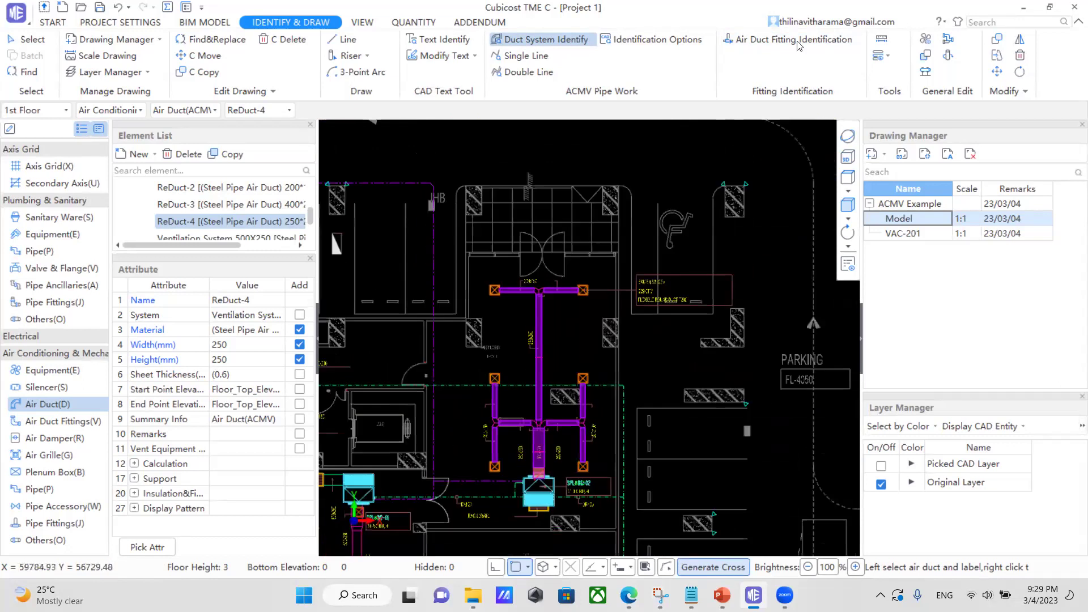
scroll(674, 250, "down", 1)
left_click_drag(617, 287, 481, 502)
right_click(649, 353)
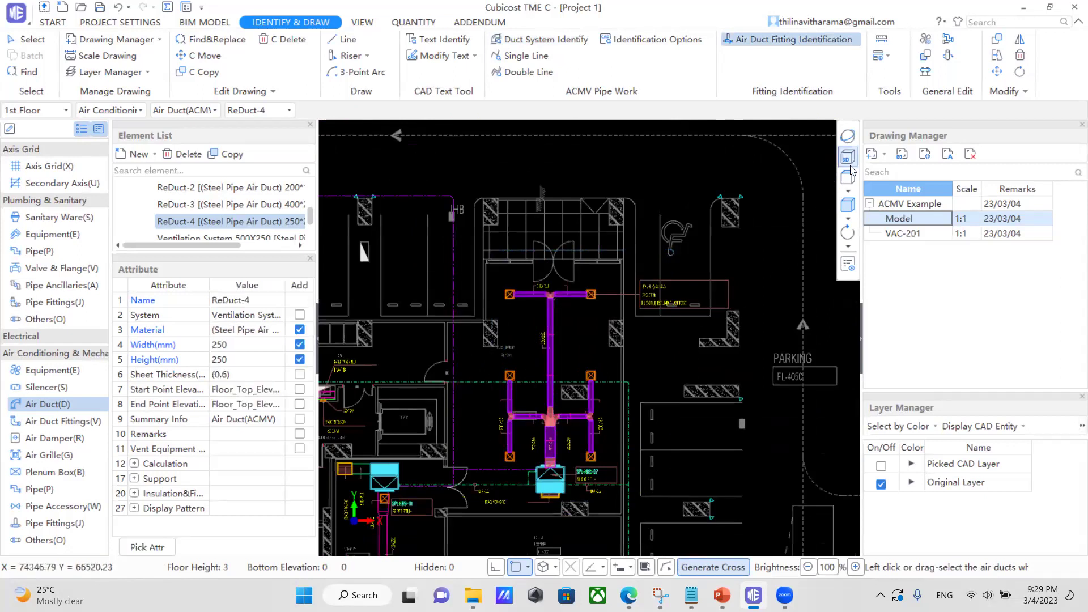
Check the new fittings in 3D, then return to plan showing the whole purple duct tree.
left_click(848, 157)
scroll(485, 501, "down", 3)
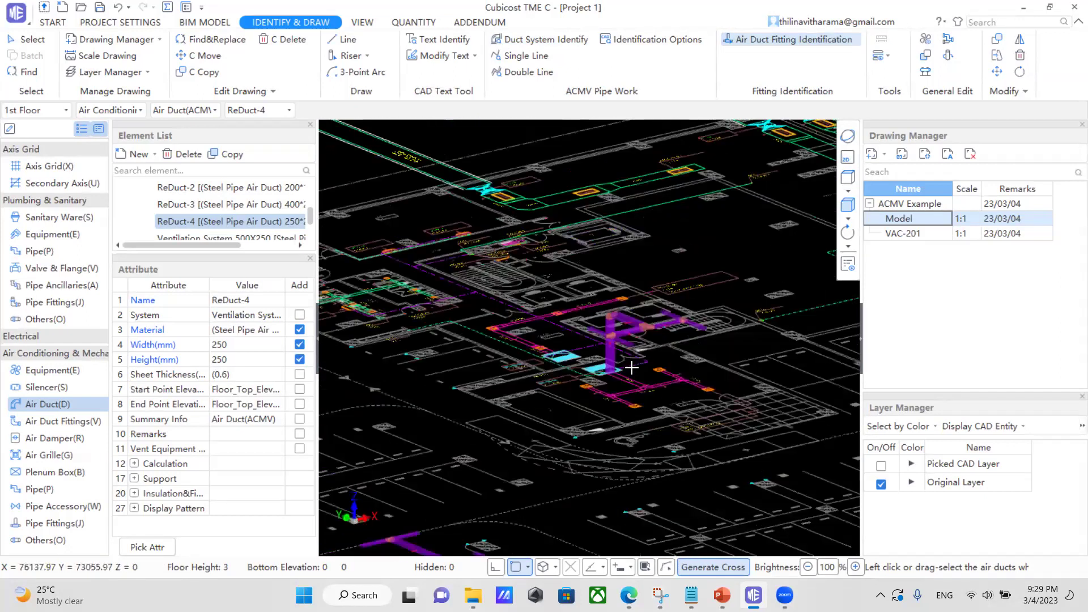
scroll(566, 515, "up", 3)
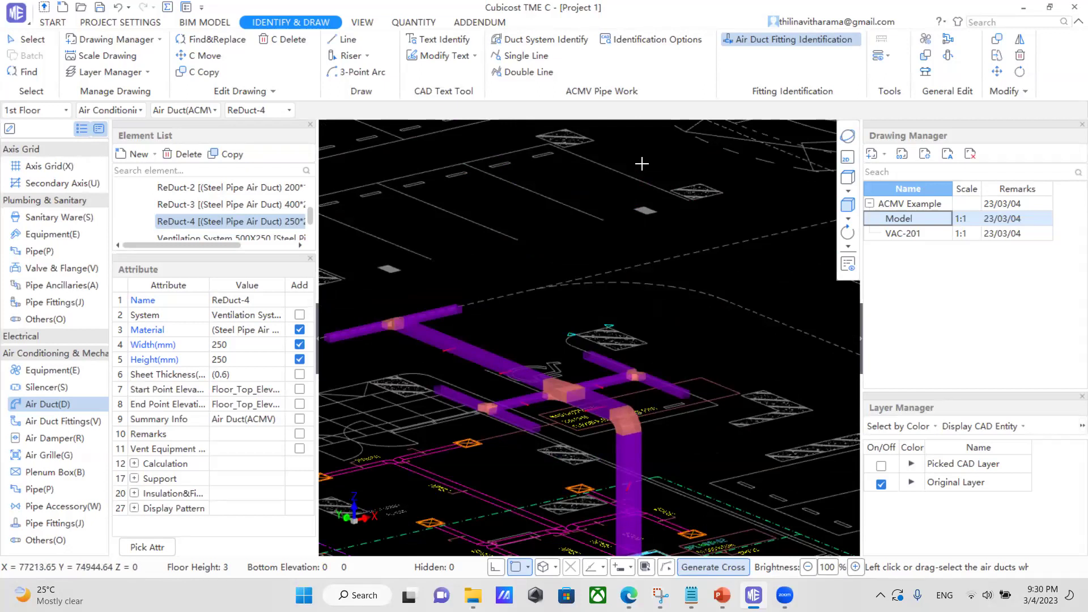
left_click(847, 157)
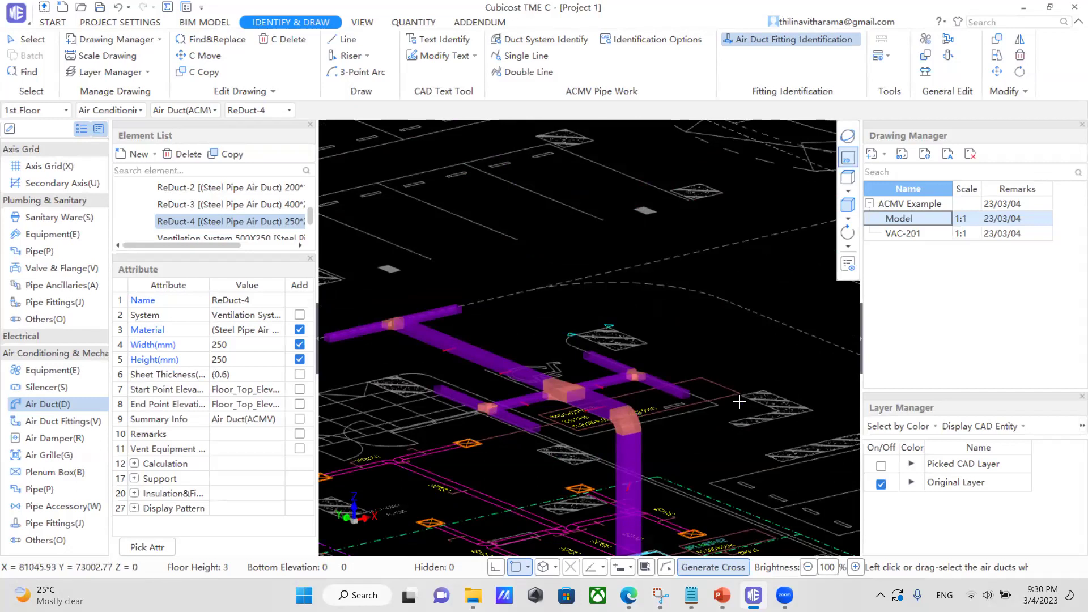
scroll(739, 403, "down", 1)
middle_click_drag(525, 515, 568, 483)
scroll(569, 483, "up", 1)
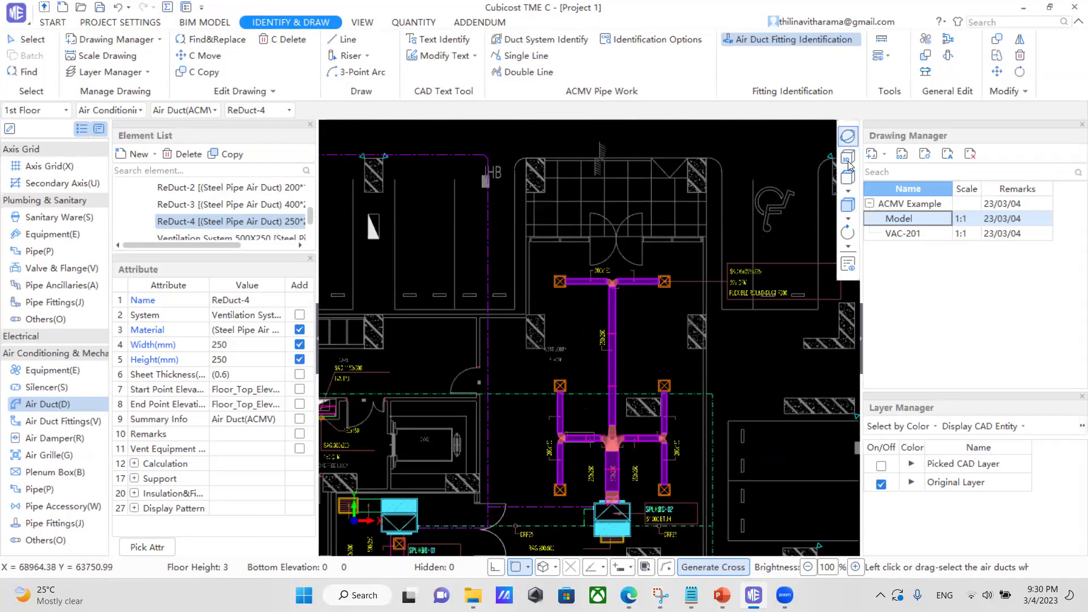
left_click(848, 159)
left_click_drag(620, 260, 652, 228)
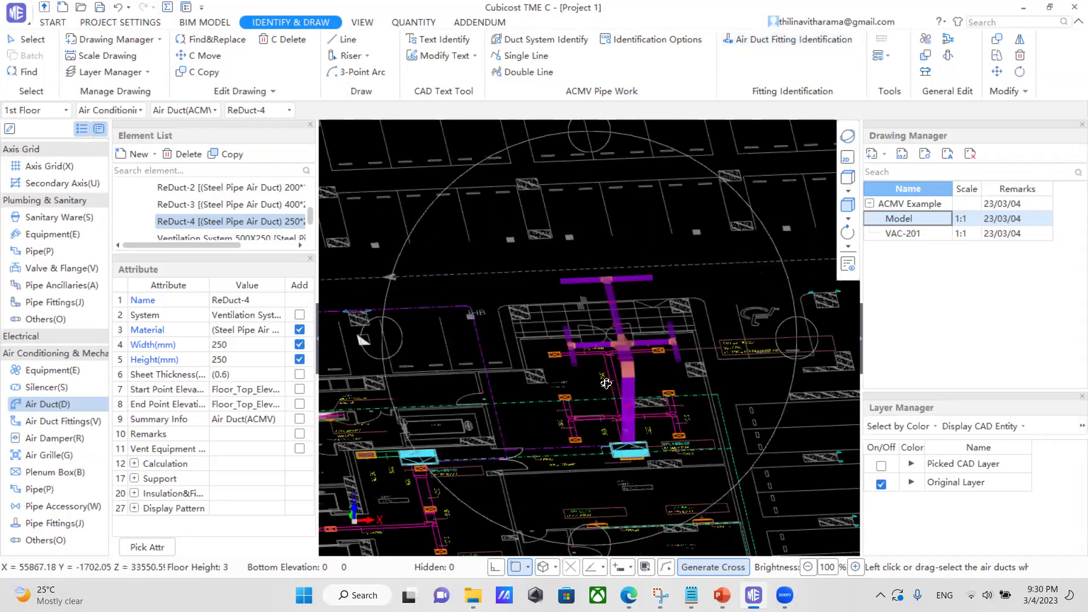
left_click_drag(606, 383, 663, 339)
left_click(843, 165)
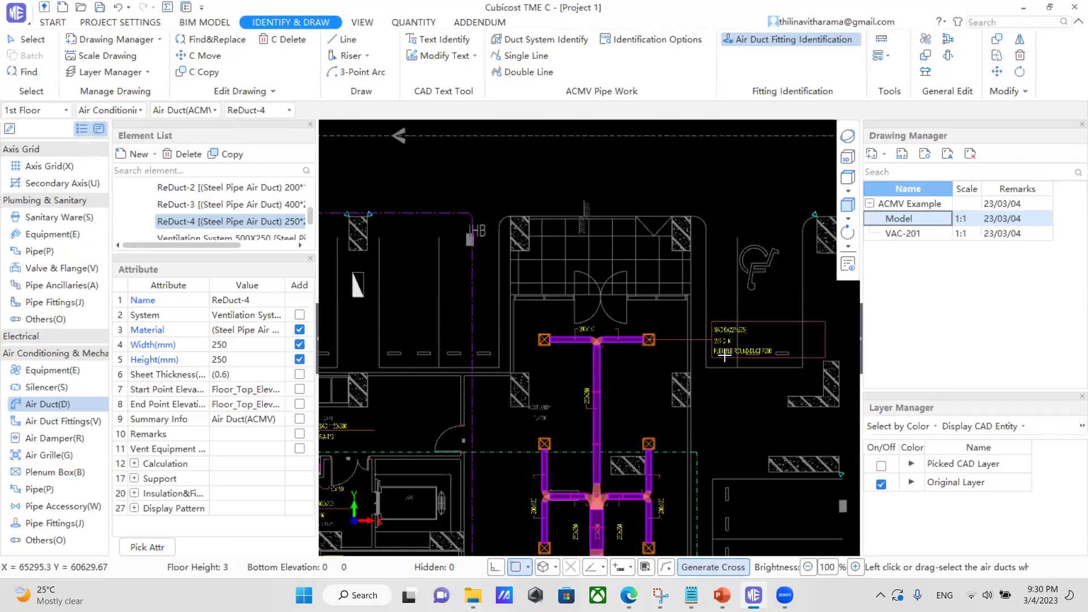
scroll(724, 374, "down", 3)
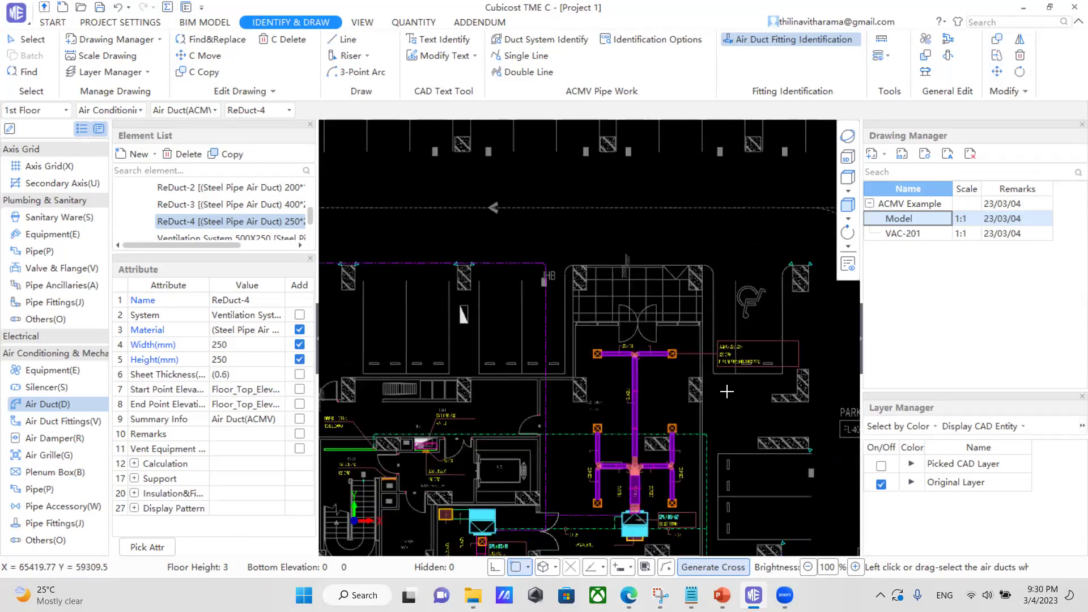
middle_click_drag(722, 401, 676, 429)
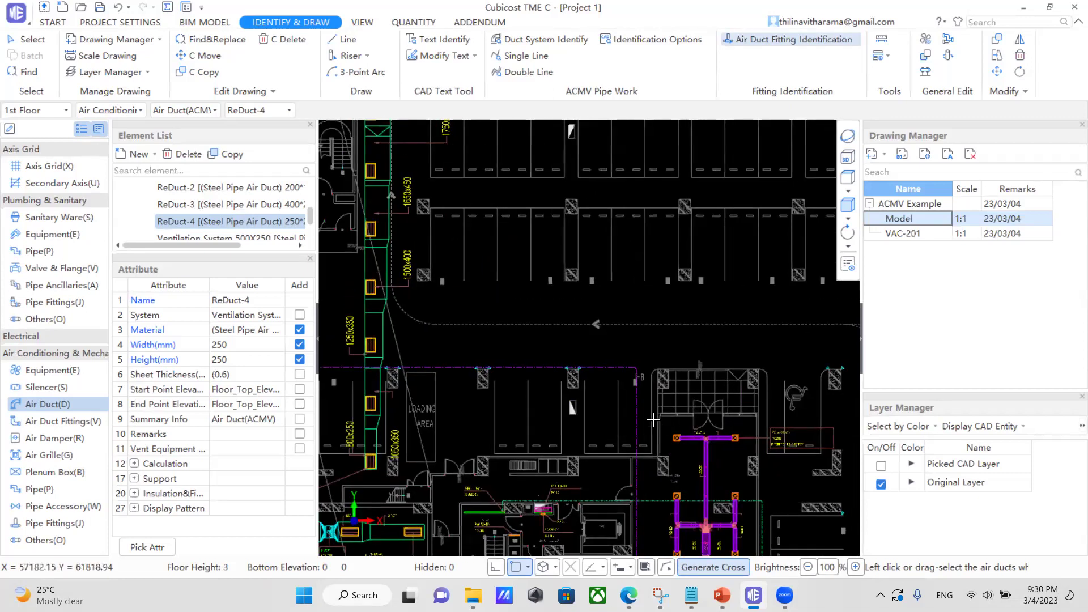
scroll(653, 418, "down", 2)
scroll(653, 418, "down", 2)
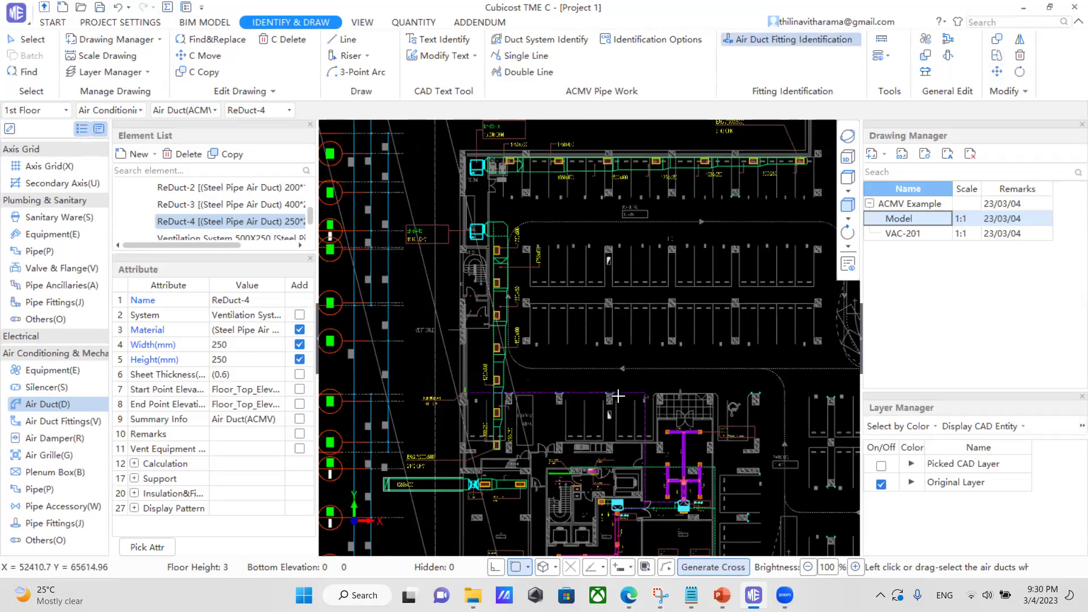
scroll(631, 404, "up", 2)
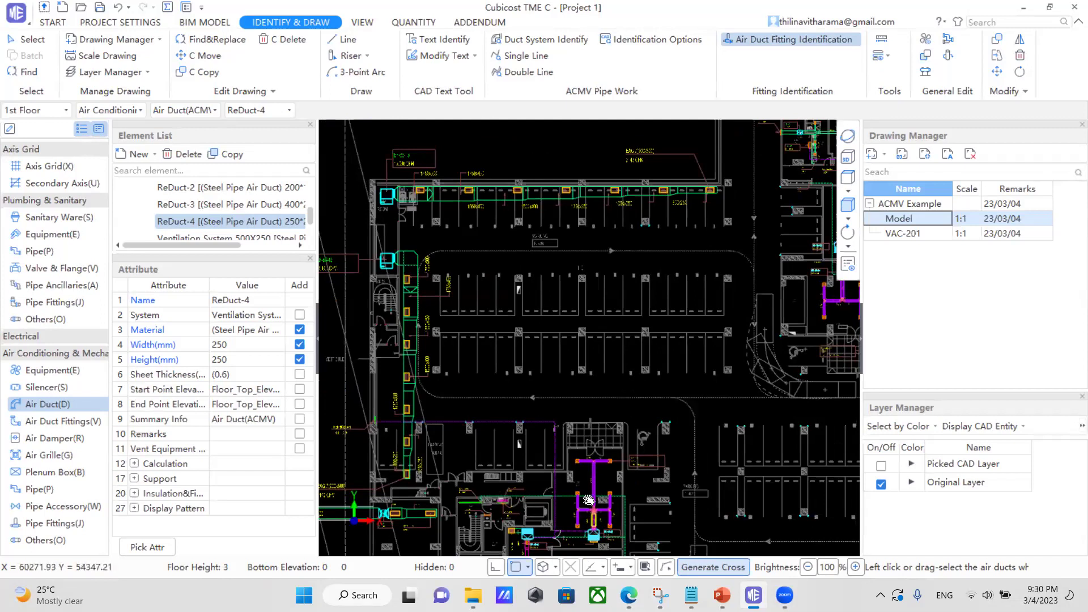
middle_click_drag(573, 535, 602, 433)
scroll(602, 433, "up", 2)
scroll(602, 433, "up", 2)
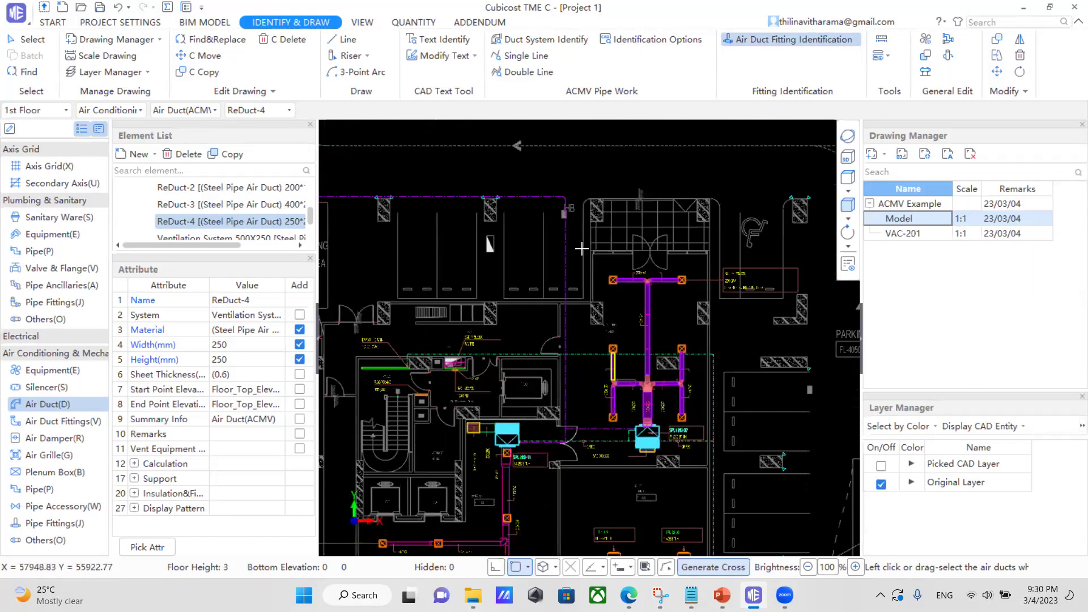
Activate duct Line drawing and set the ReDuct-4 width to 400 mm.
left_click(338, 41)
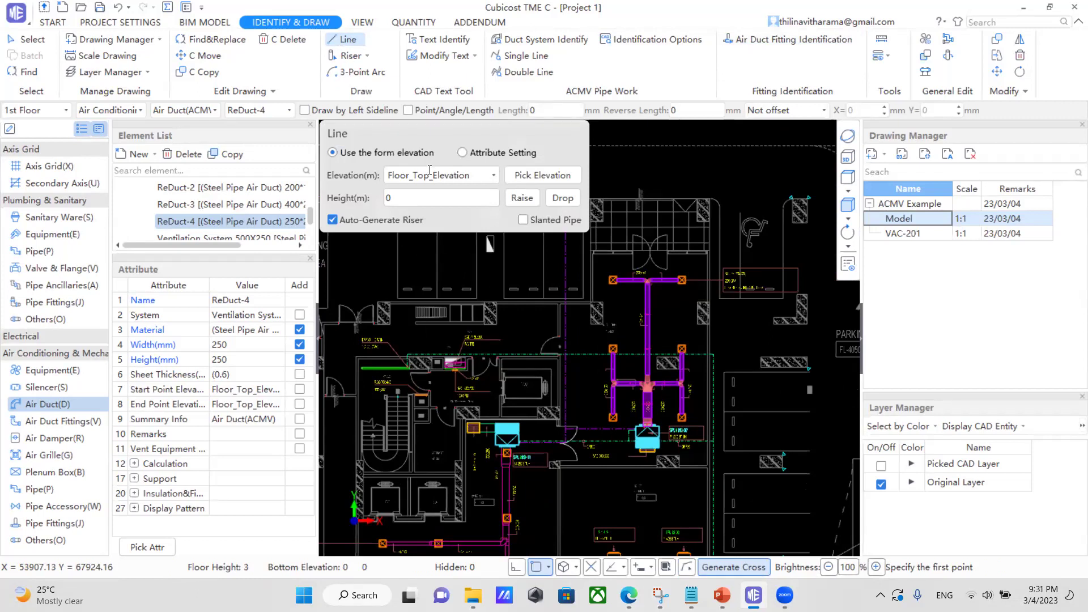
left_click_drag(481, 145, 429, 170)
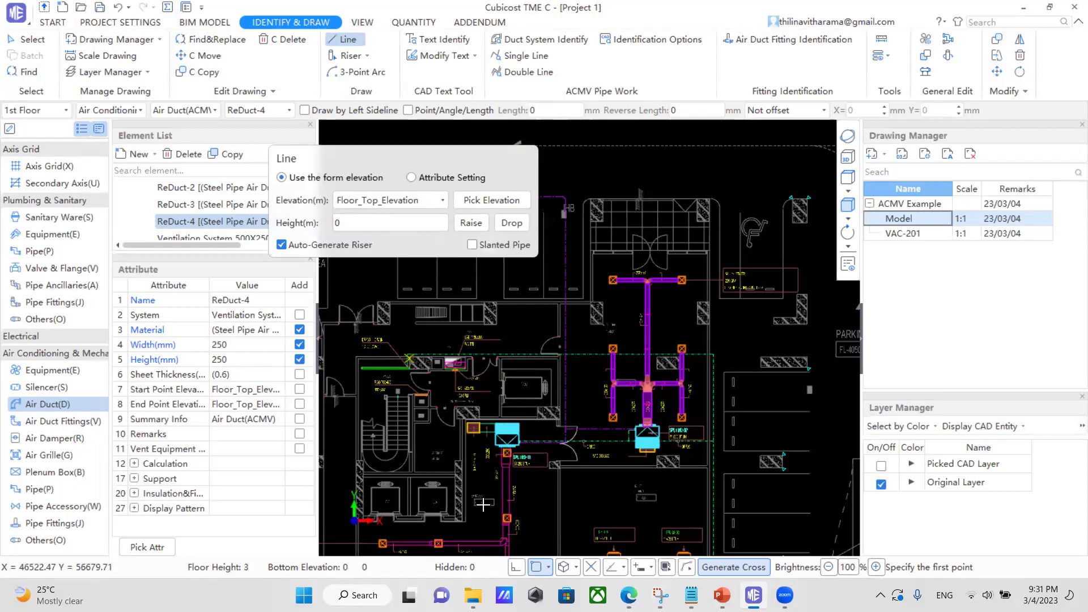
scroll(502, 519, "up", 4)
scroll(502, 519, "up", 2)
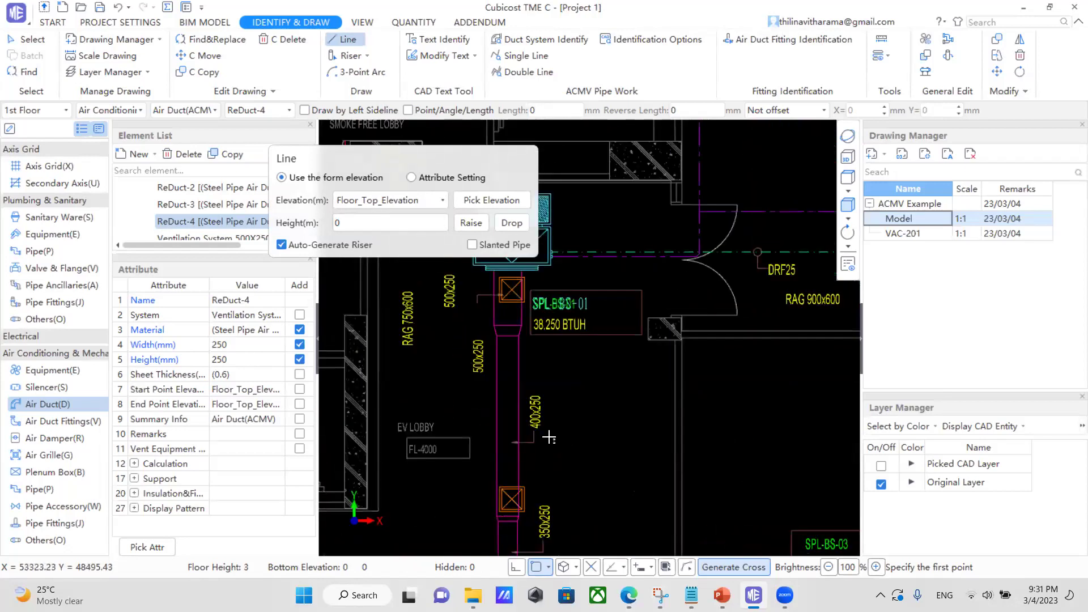
scroll(471, 410, "up", 2)
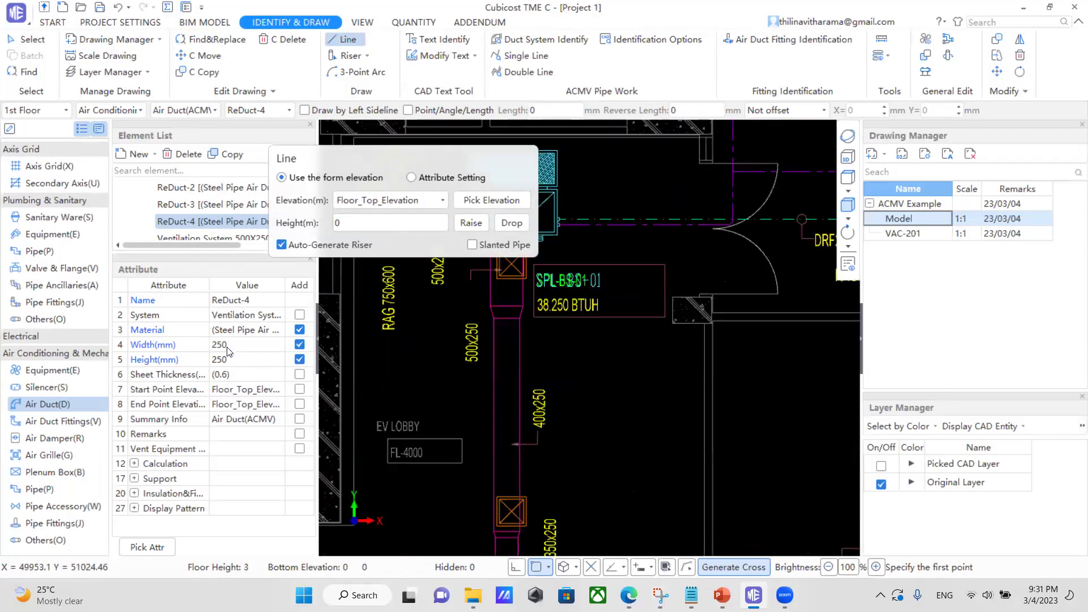
left_click(241, 344)
type("400")
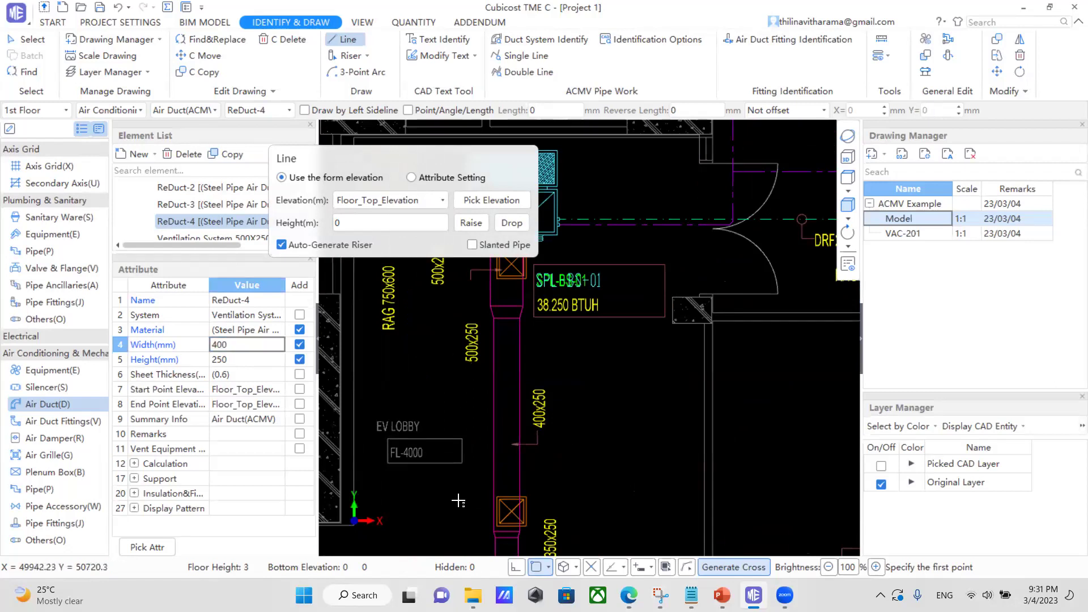
Draw a vertical 400x250 duct along the riser from the upper fitting box to the lower box.
left_click(497, 496)
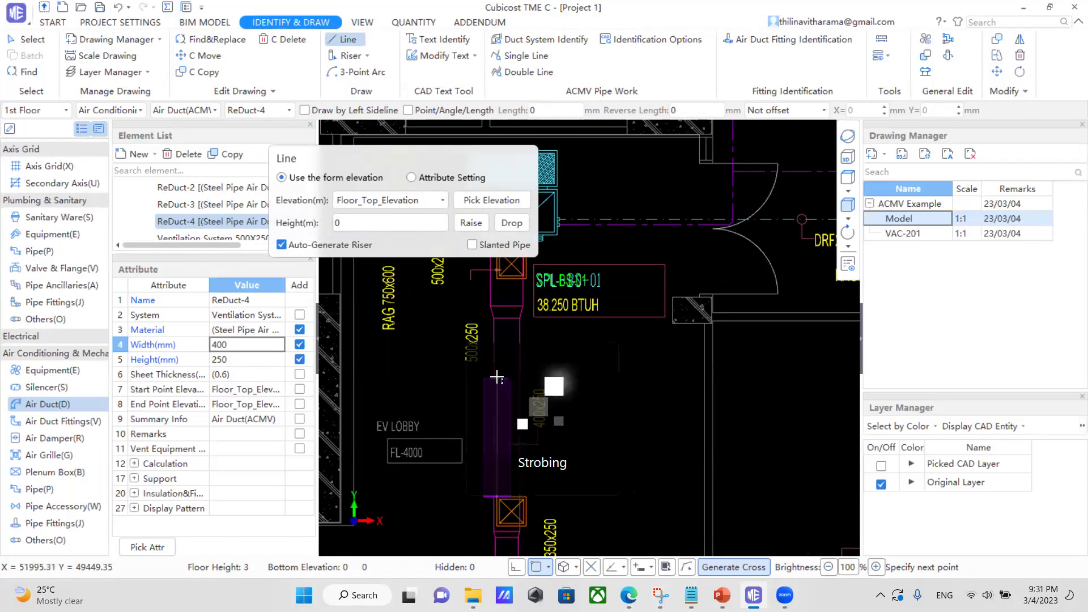
key("F4")
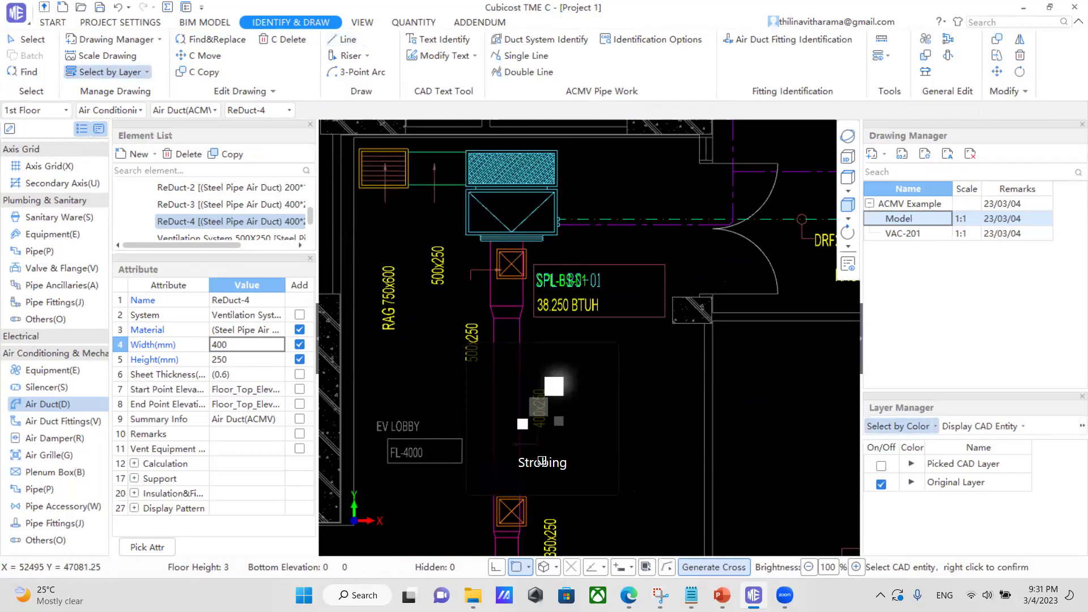
scroll(541, 461, "down", 1)
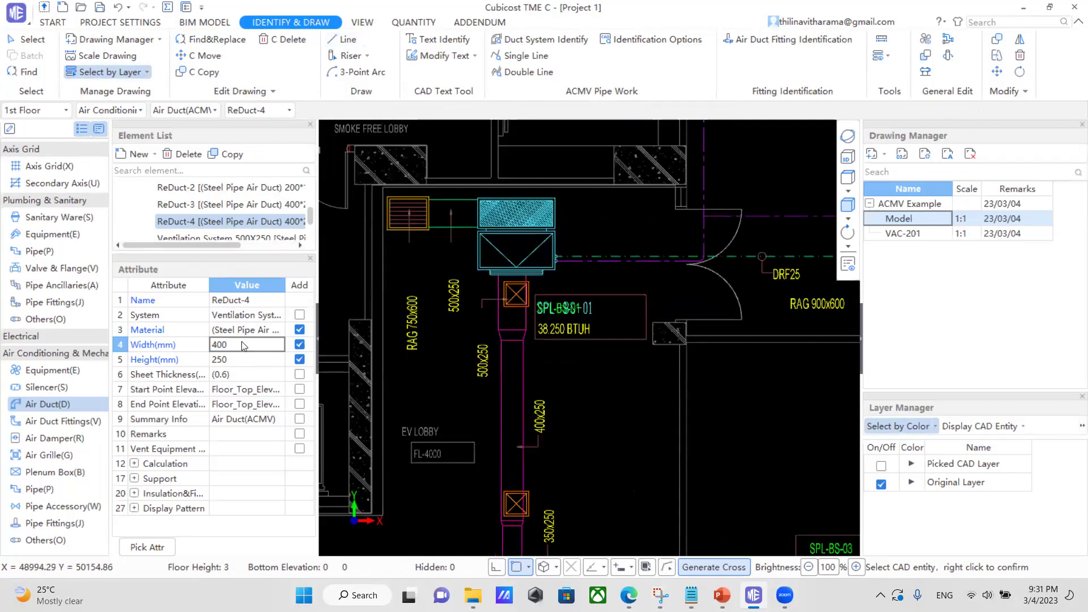
left_click(342, 39)
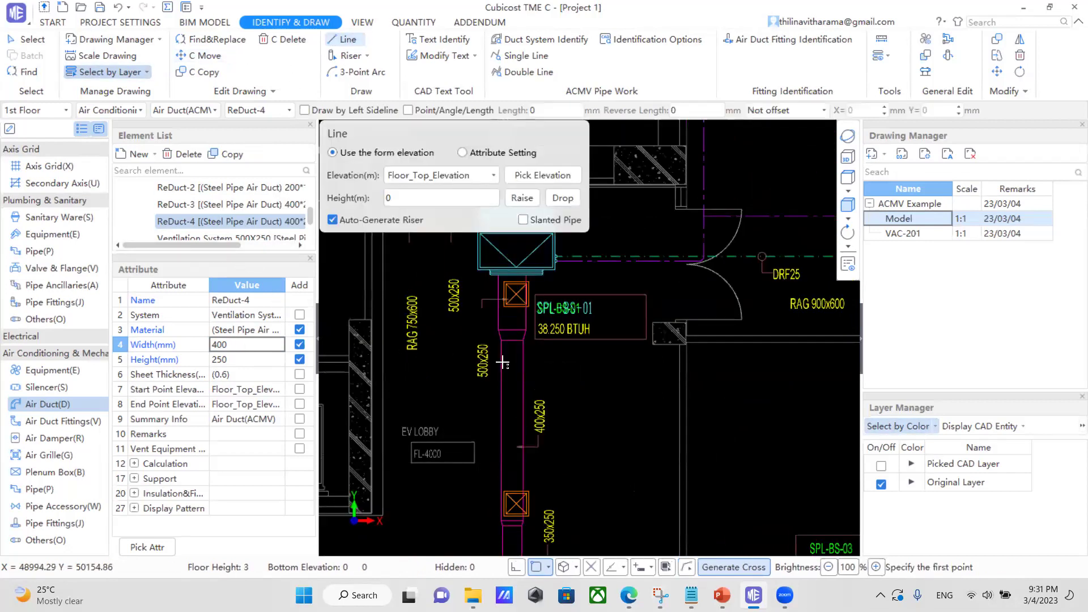
left_click(508, 488)
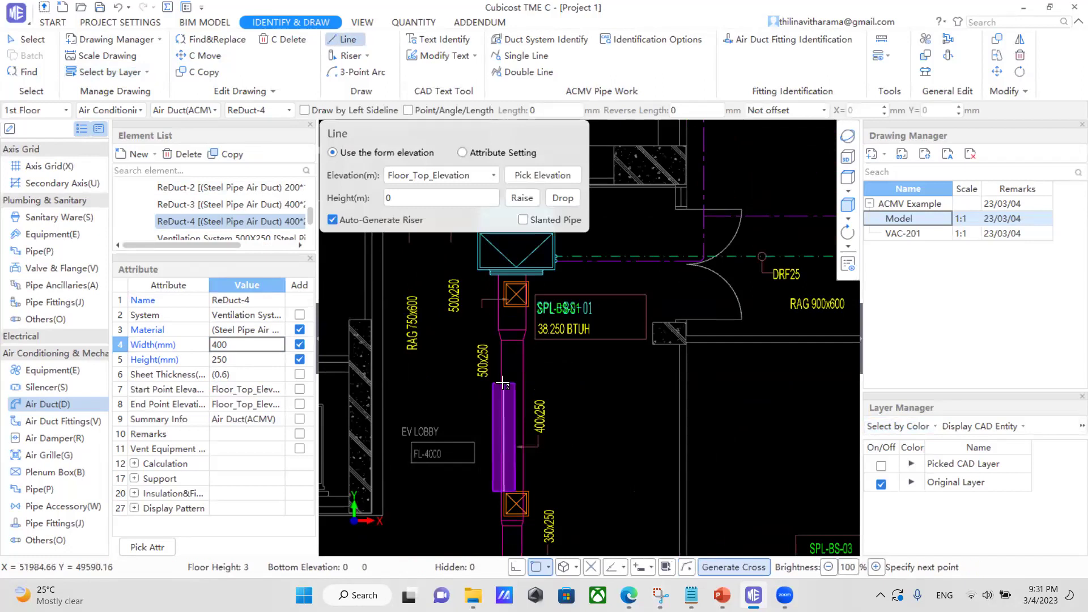
key("Escape")
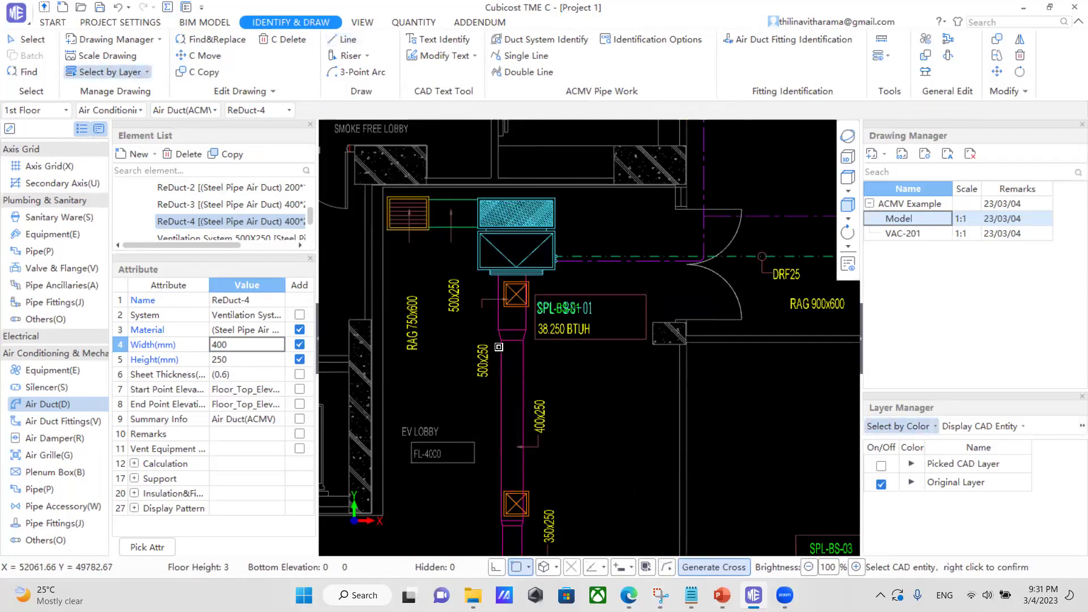
left_click(342, 39)
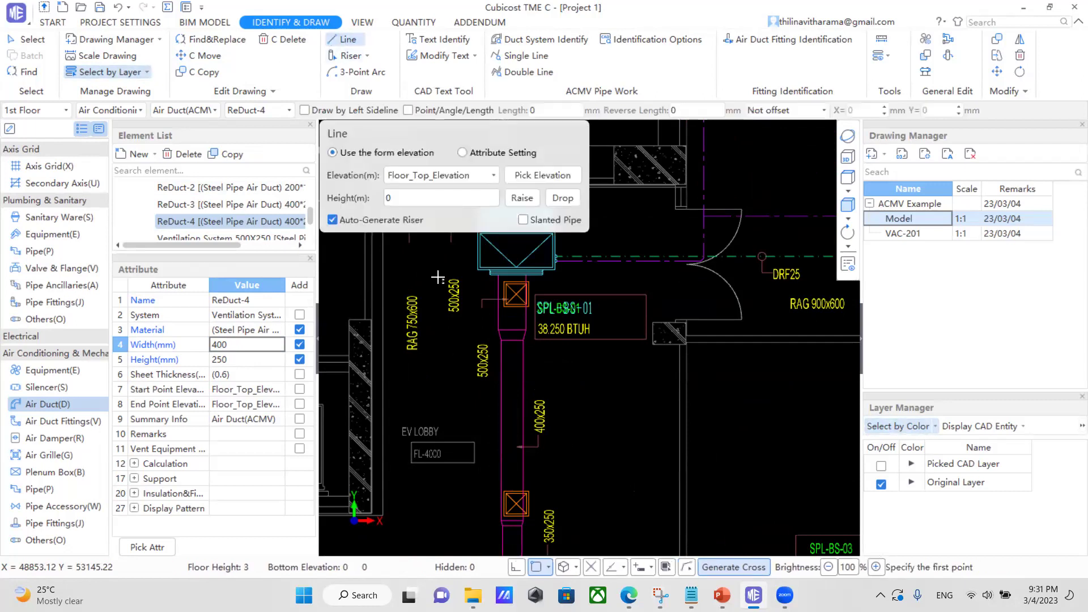
left_click(512, 340)
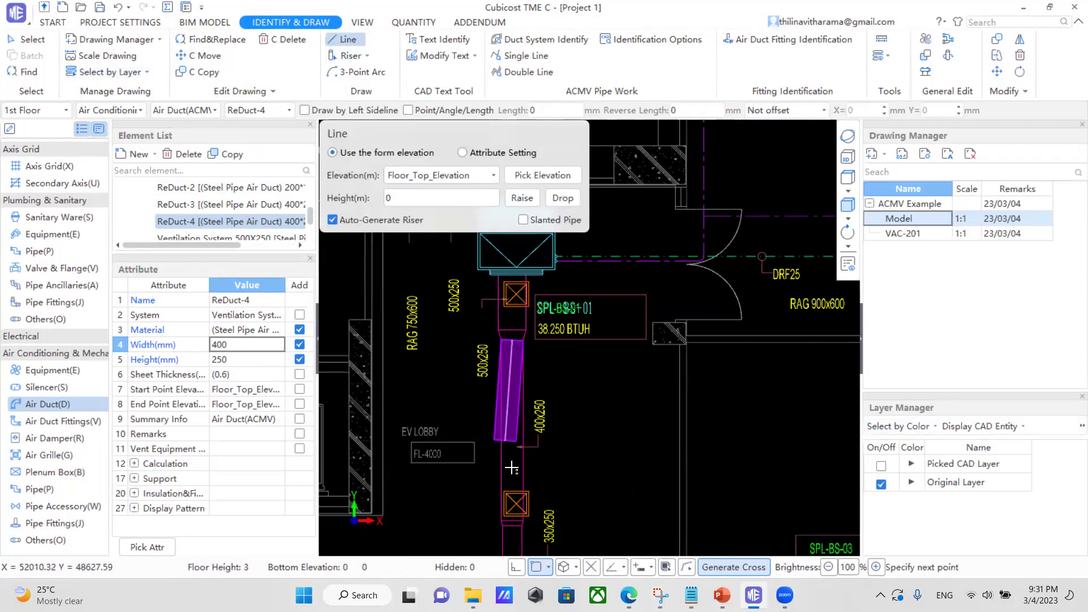
scroll(510, 489, "up", 3)
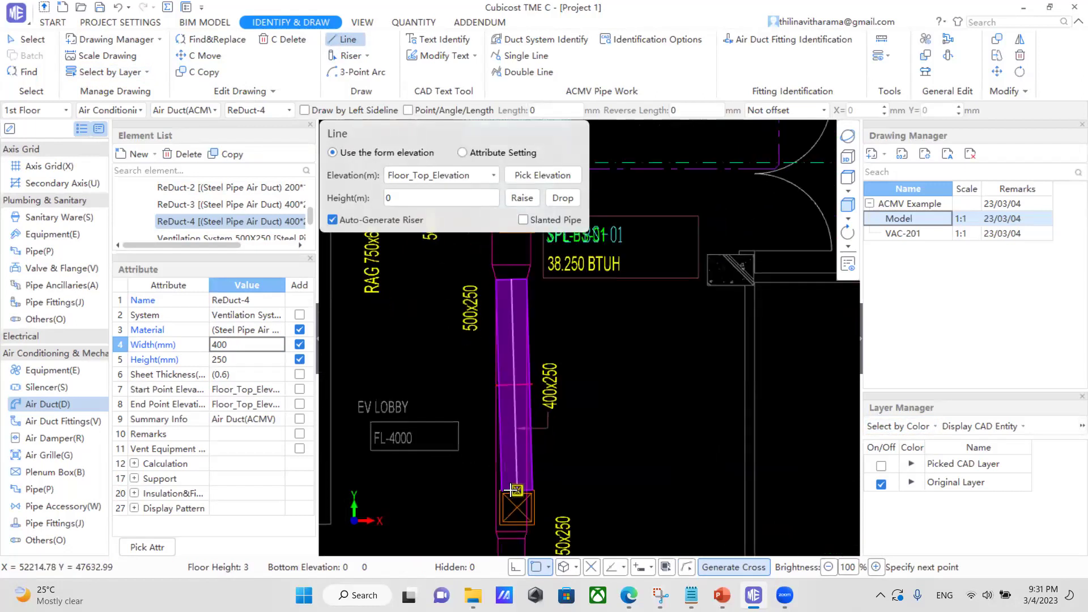
left_click(508, 490)
scroll(659, 464, "down", 2)
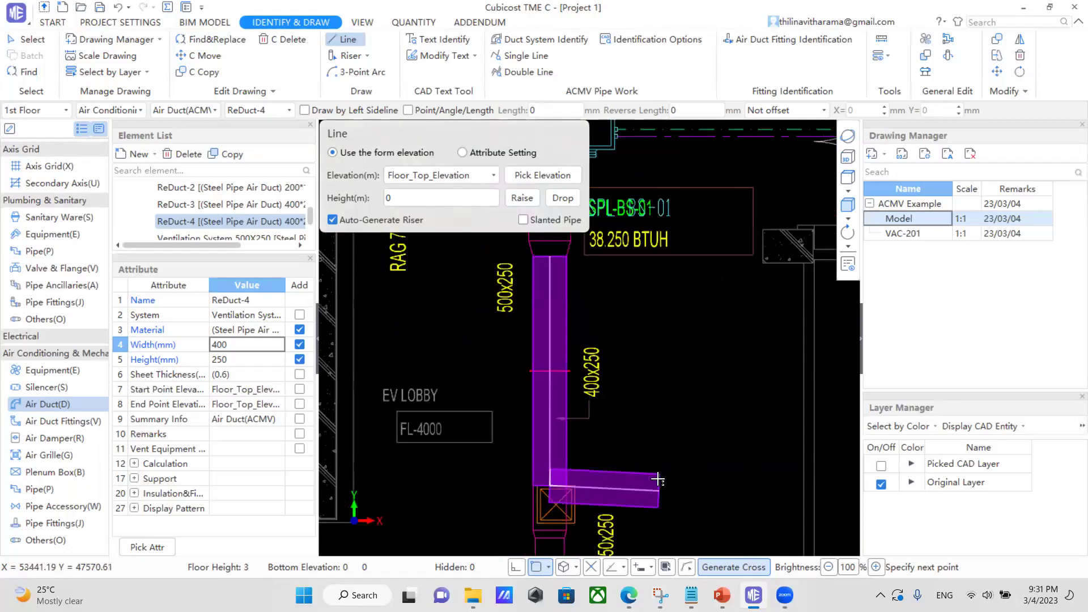
key("Escape")
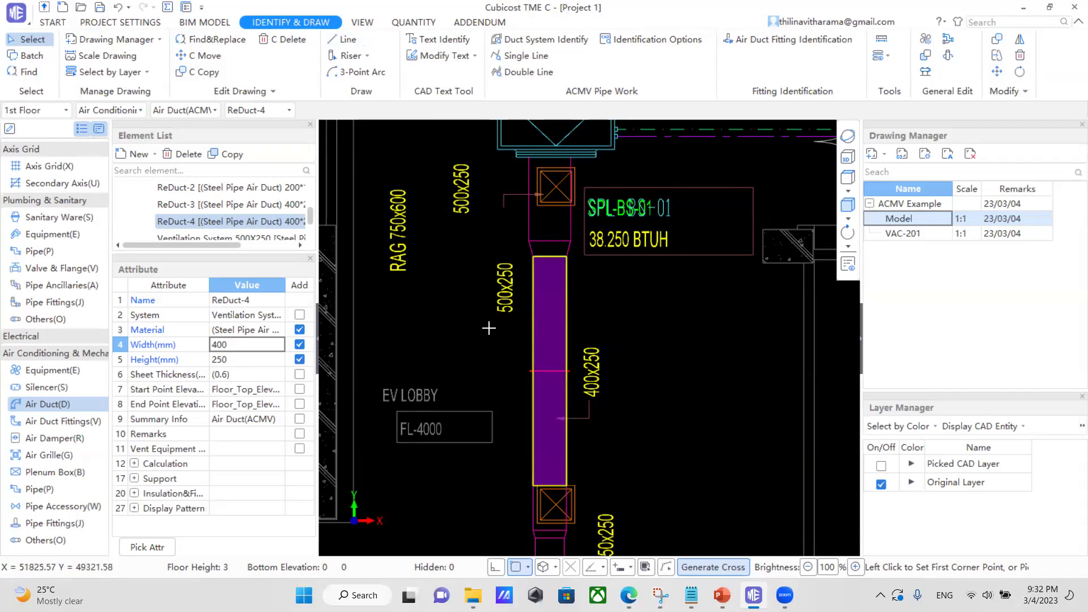
Orbit the plan into a tilted 3D view.
scroll(488, 327, "down", 1)
mouse_move(613, 374)
left_mouse_down()
mouse_move(564, 284)
mouse_move(615, 354)
left_mouse_up()
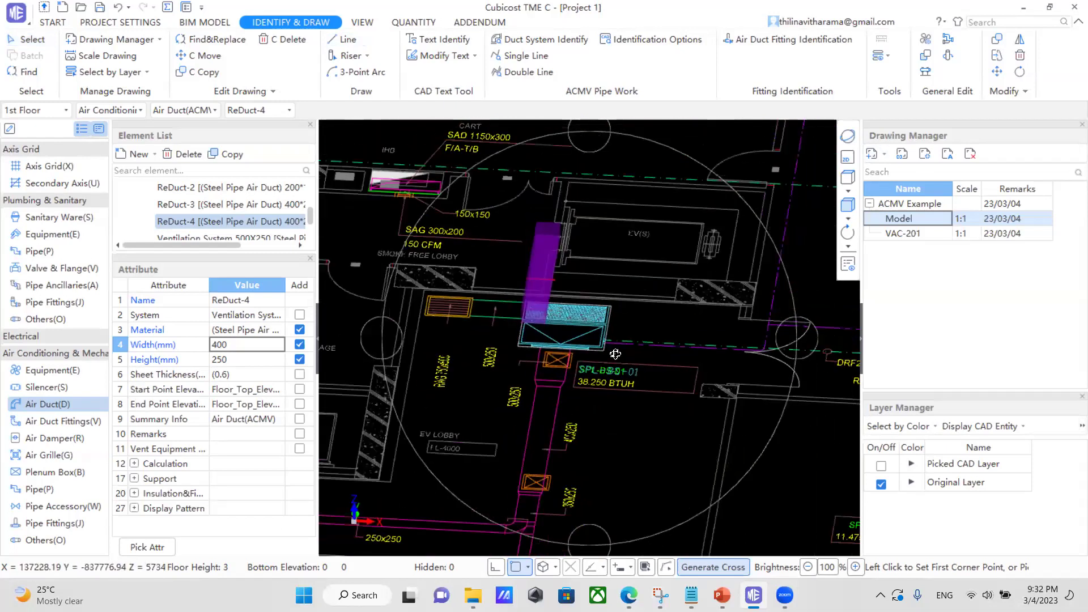
scroll(615, 354, "down", 1)
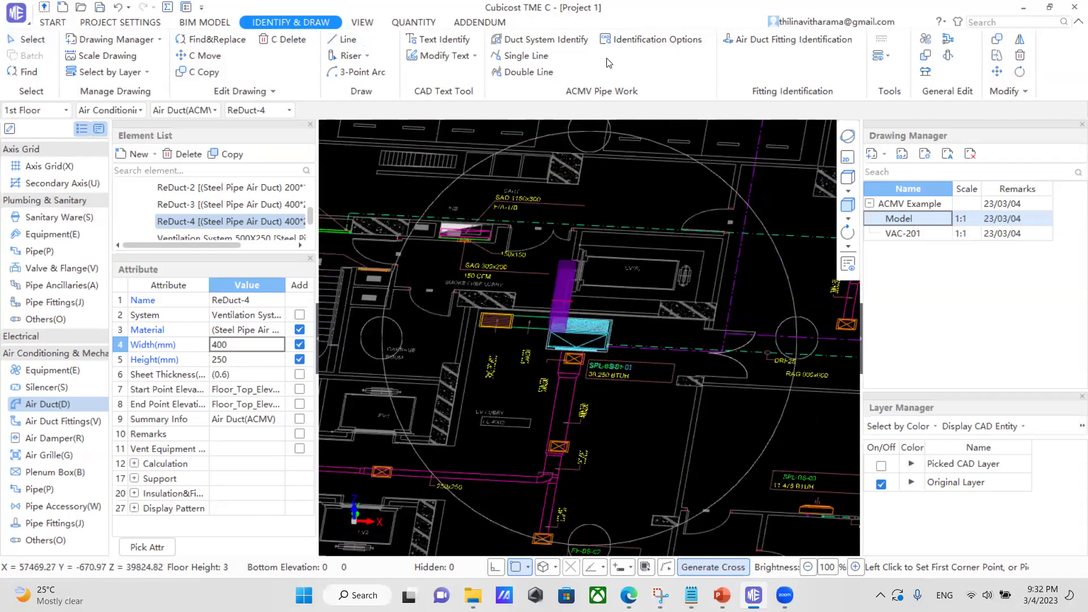